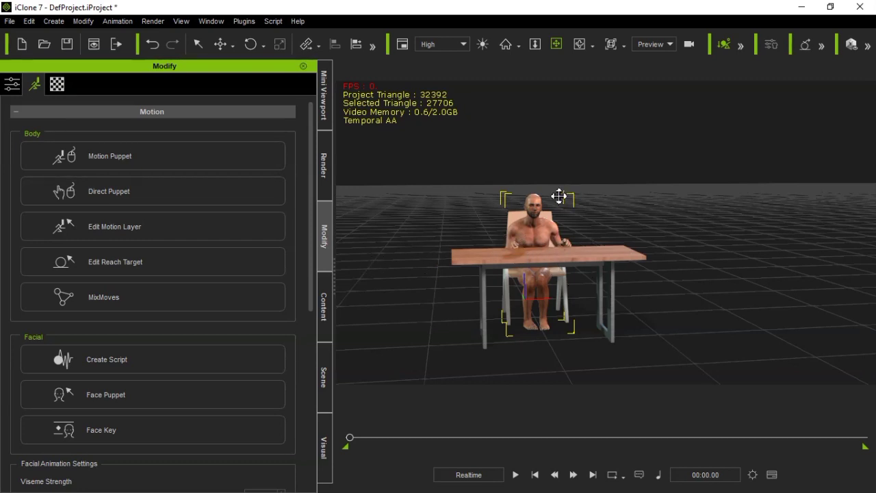
Open the Motion Puppet tool for the seated character
{"action": "left_click", "coordinate": [143, 154]}
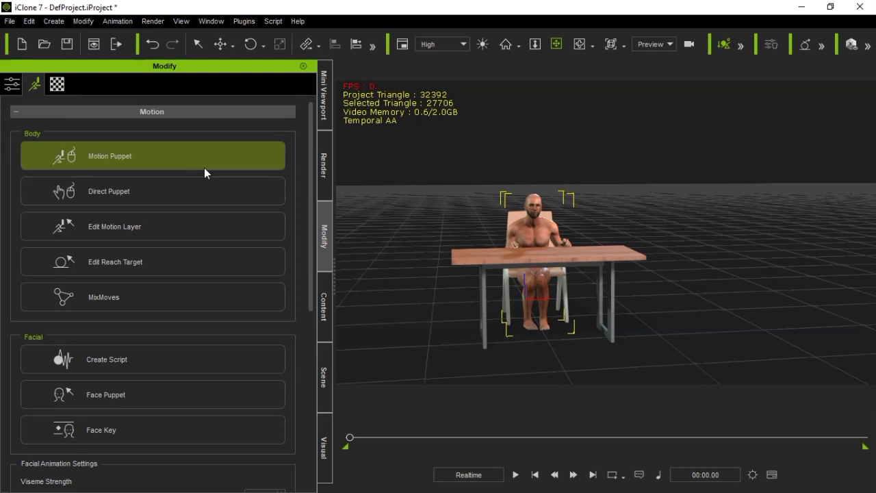
{"action": "left_click", "coordinate": [321, 305]}
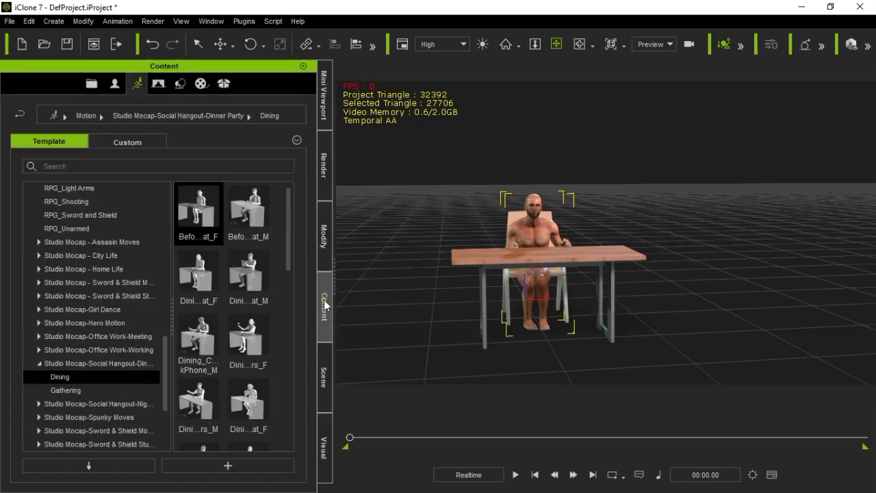
{"action": "left_click", "coordinate": [325, 234]}
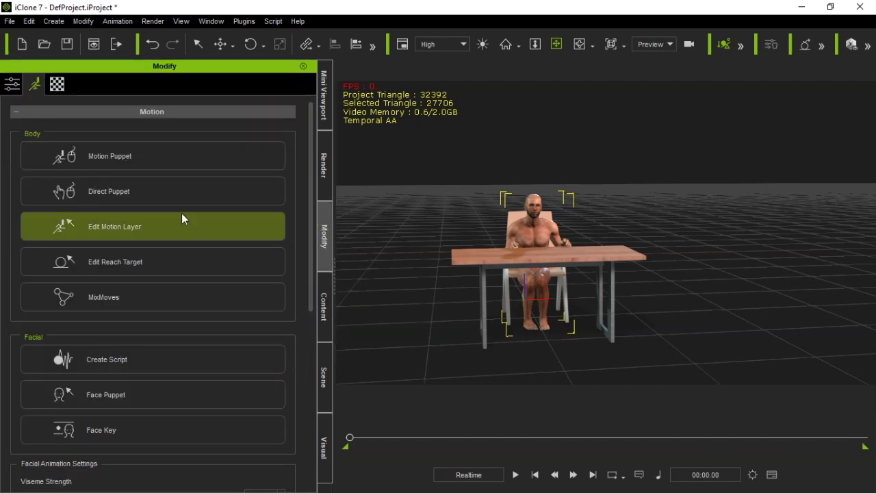
{"action": "left_click", "coordinate": [169, 160]}
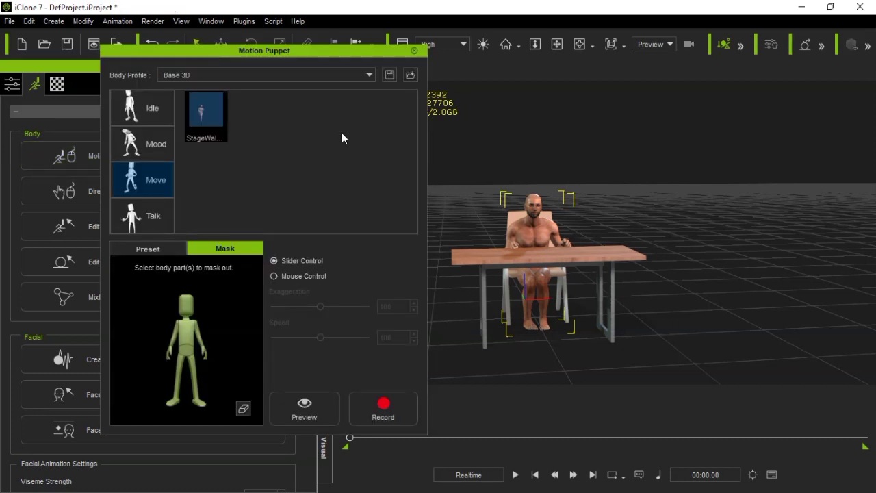
Switch the body profile to Base Motion and select the 01_Boxing motion from the Idle category
{"action": "left_click", "coordinate": [228, 75]}
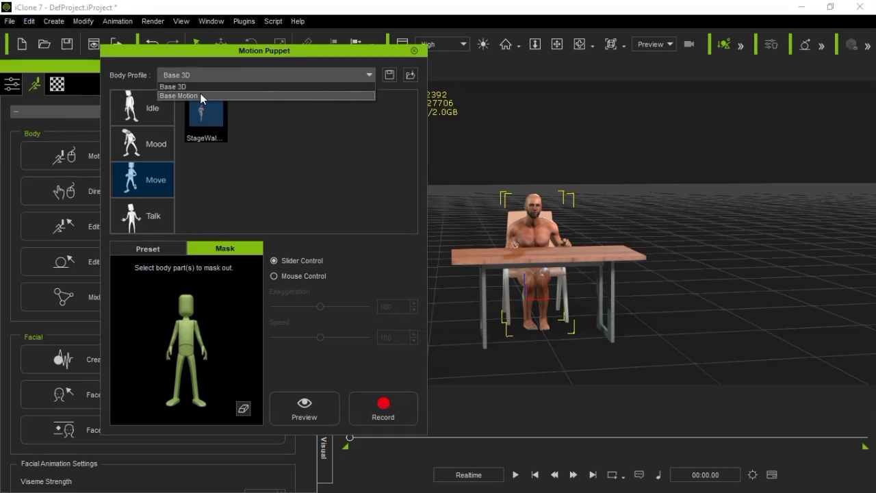
{"action": "left_click", "coordinate": [199, 94]}
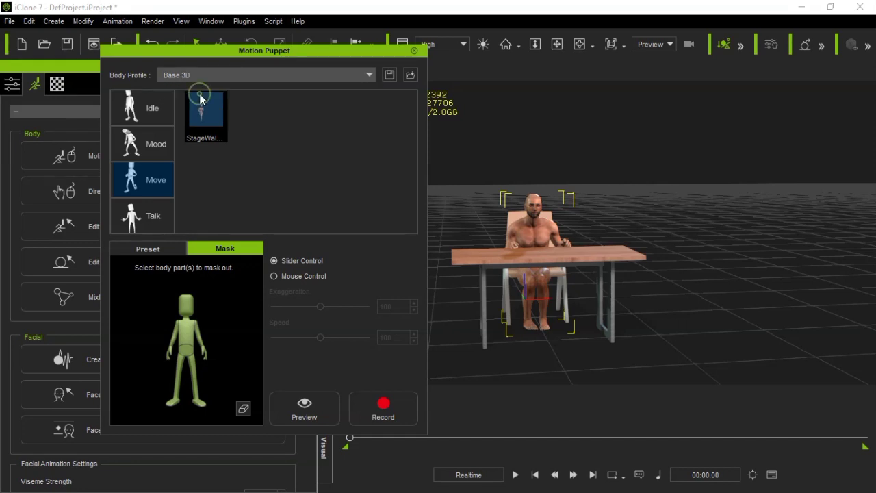
{"action": "left_click", "coordinate": [159, 115]}
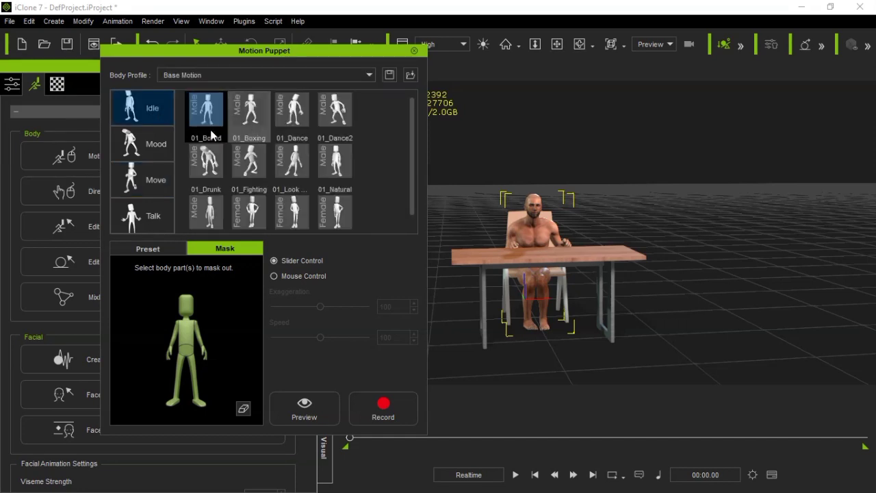
{"action": "left_click", "coordinate": [241, 117]}
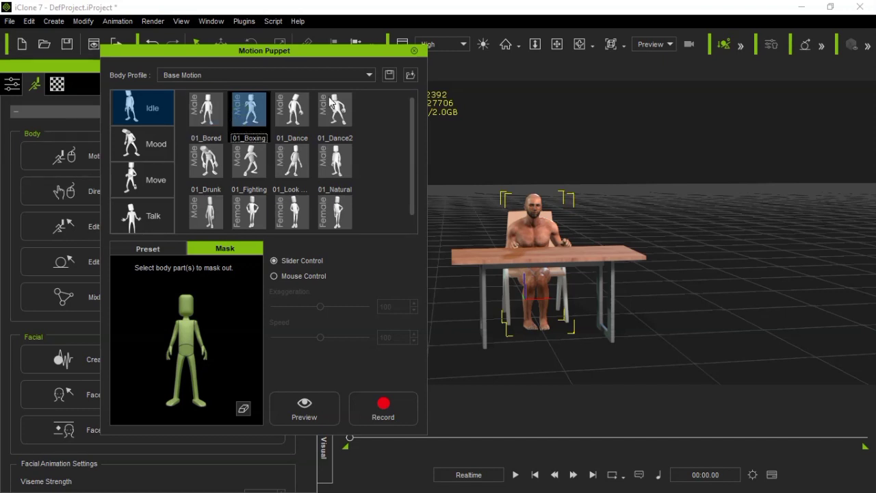
Preview the 01_Boxing motion on the character's whole body with no parts masked, viewing it from another angle
{"action": "left_click", "coordinate": [298, 411]}
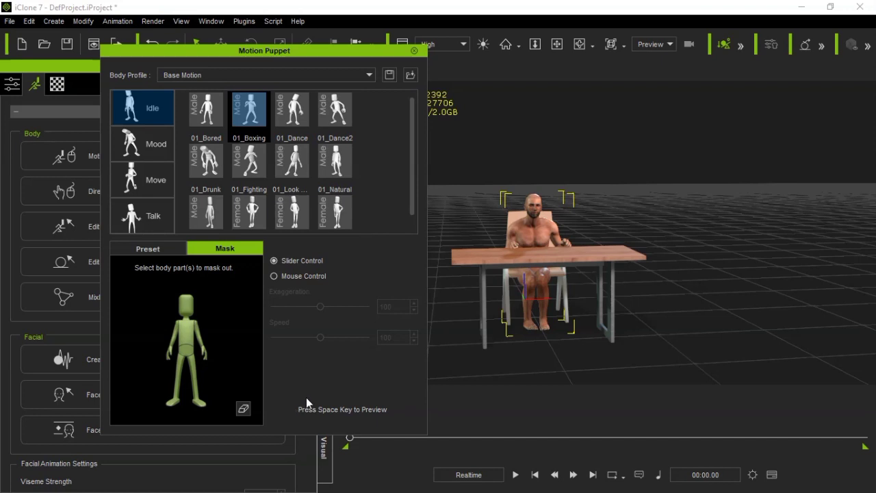
{"action": "key", "text": "space"}
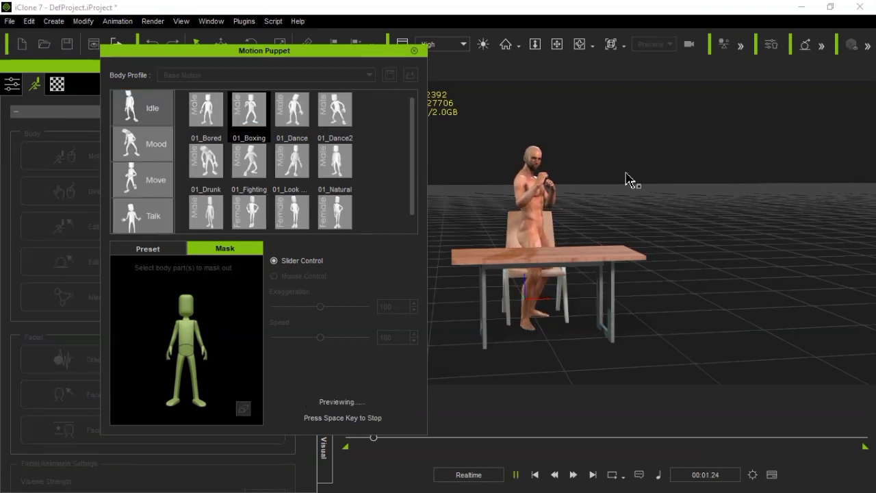
{"action": "left_click", "coordinate": [579, 43]}
{"action": "left_click_drag", "start_coordinate": [597, 179], "coordinate": [679, 215]}
{"action": "left_click_drag", "start_coordinate": [377, 221], "coordinate": [554, 244]}
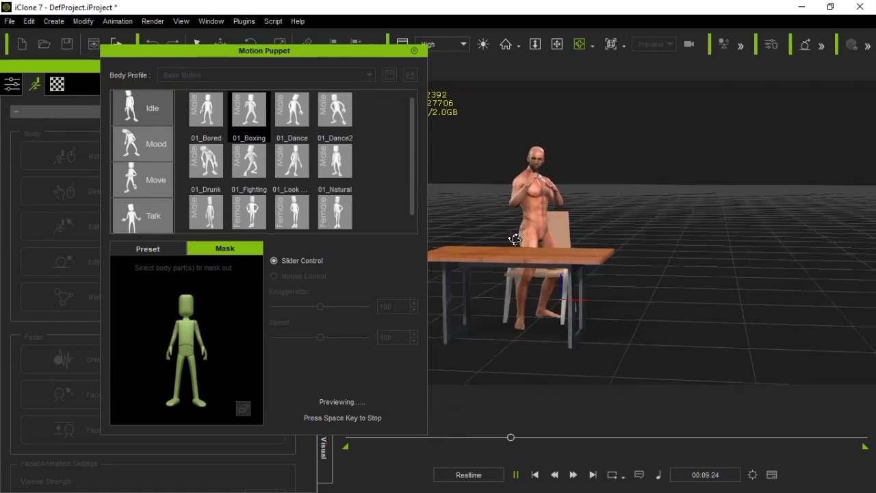
{"action": "key", "text": "space"}
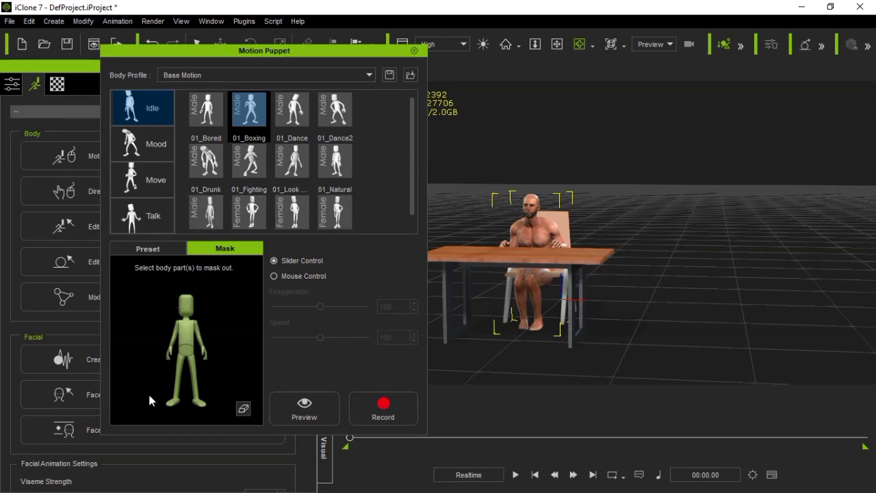
Mask out the hips and both legs on the body-part figure
{"action": "left_click", "coordinate": [189, 350]}
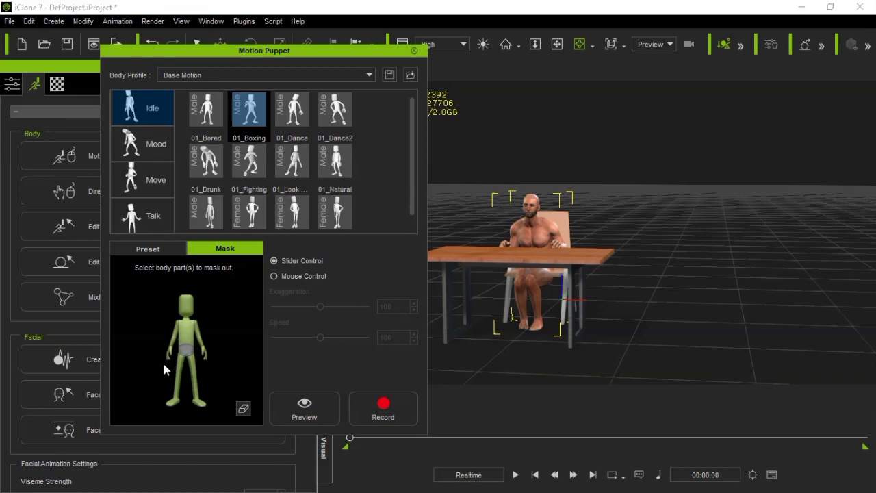
{"action": "left_click", "coordinate": [177, 377]}
{"action": "left_click", "coordinate": [197, 385]}
Preview the boxing motion with the hips and legs masked, viewing the seated character from several angles
{"action": "left_click", "coordinate": [294, 406]}
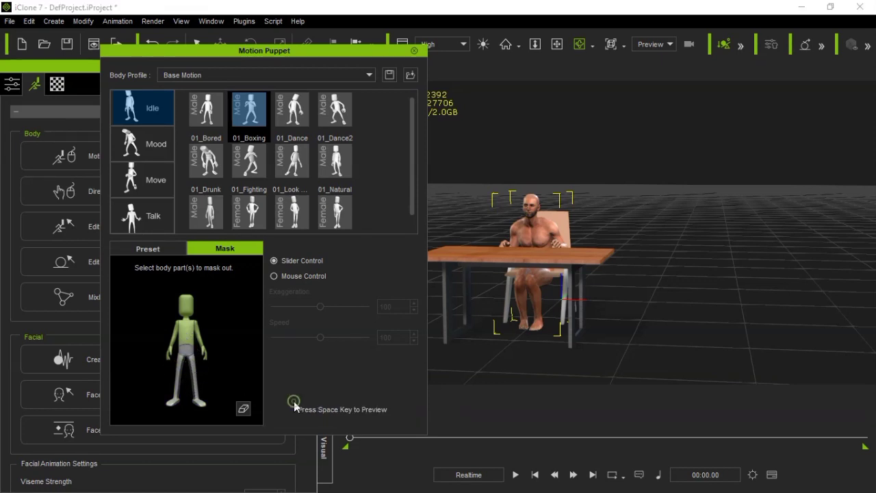
{"action": "key", "text": "space"}
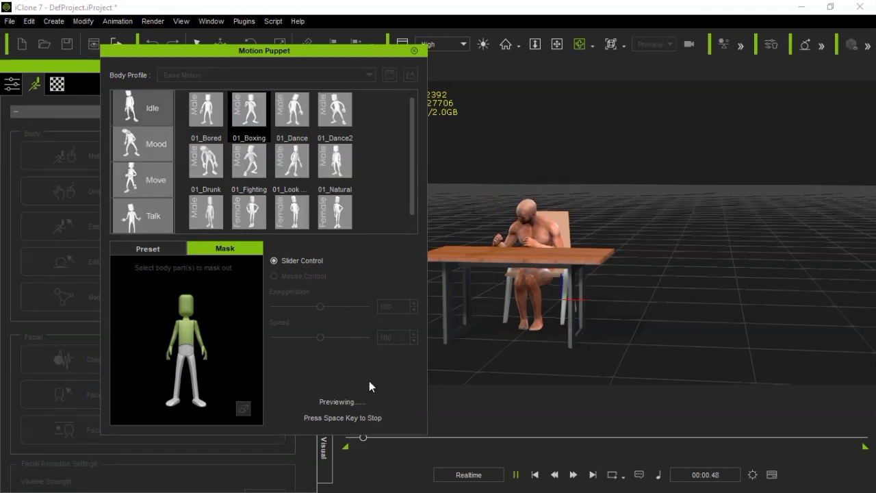
{"action": "left_click_drag", "start_coordinate": [687, 217], "coordinate": [491, 250]}
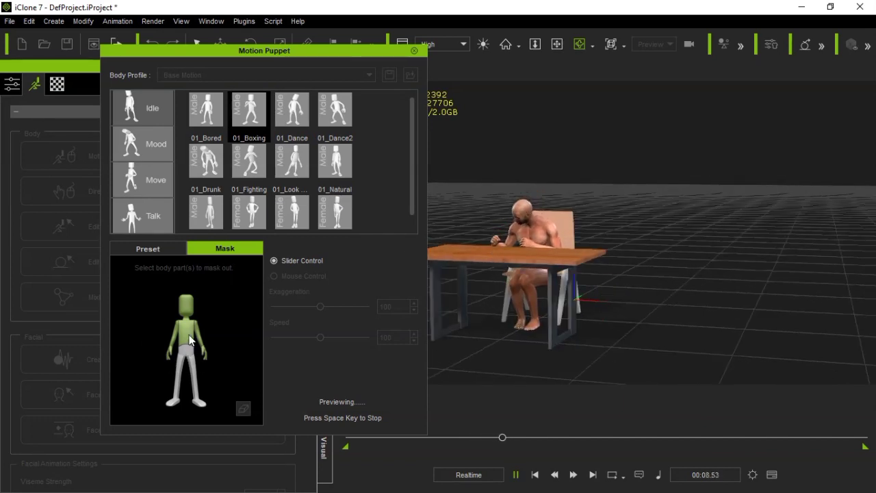
{"action": "left_click_drag", "start_coordinate": [436, 265], "coordinate": [744, 271]}
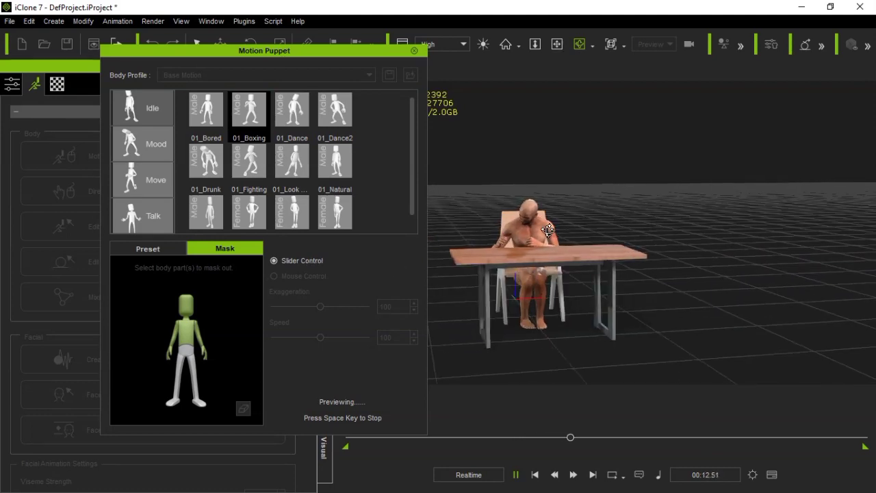
{"action": "left_click_drag", "start_coordinate": [689, 237], "coordinate": [444, 252]}
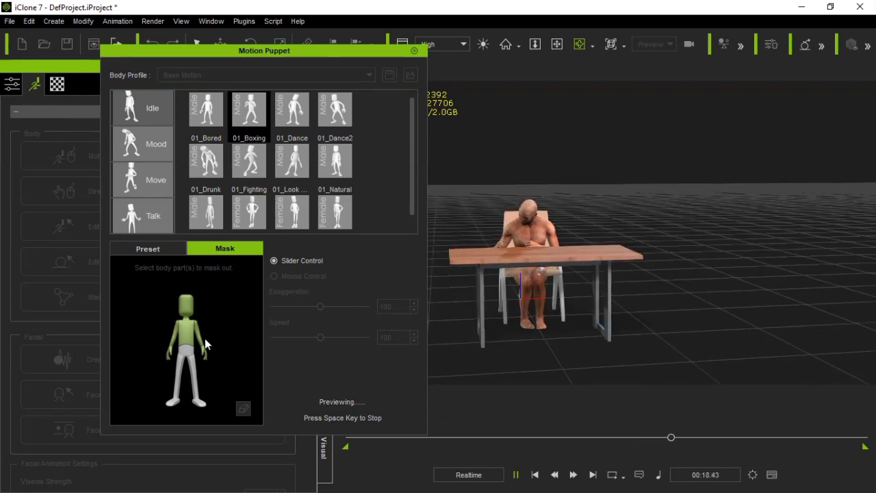
{"action": "key", "text": "space"}
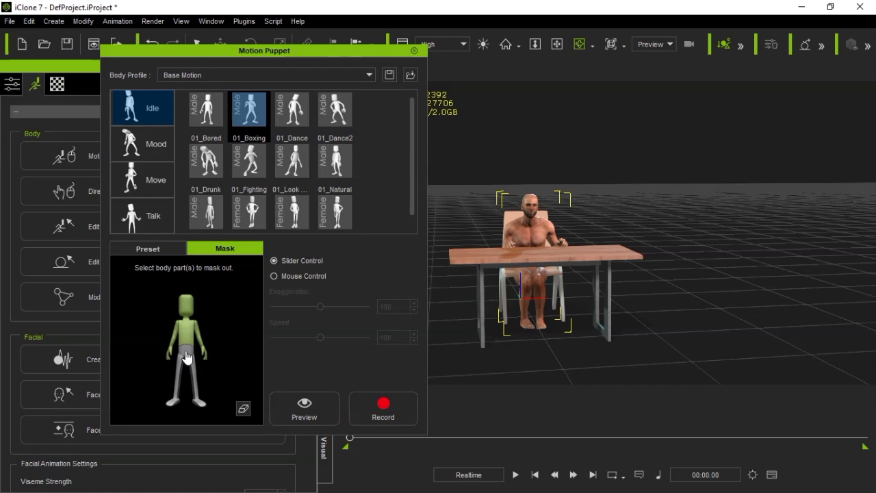
Preview the boxing motion with the hips unmasked and only both legs masked out
{"action": "left_click", "coordinate": [304, 408]}
{"action": "key", "text": "space"}
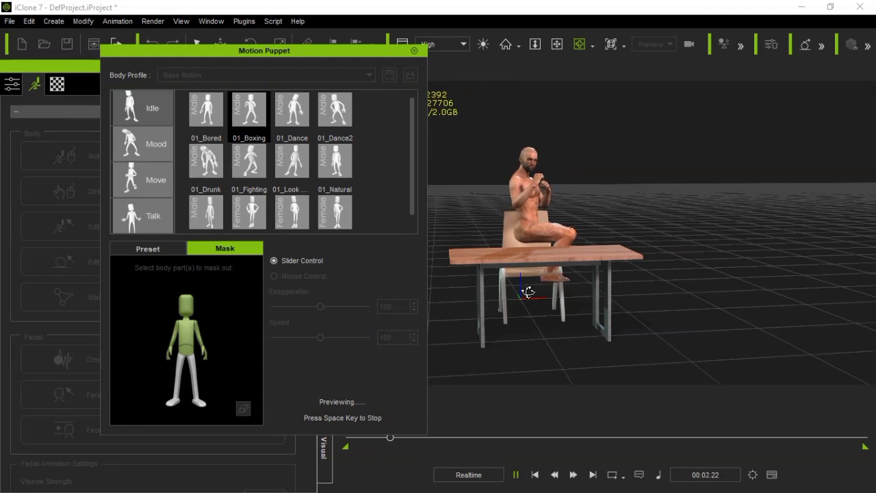
{"action": "key", "text": "space"}
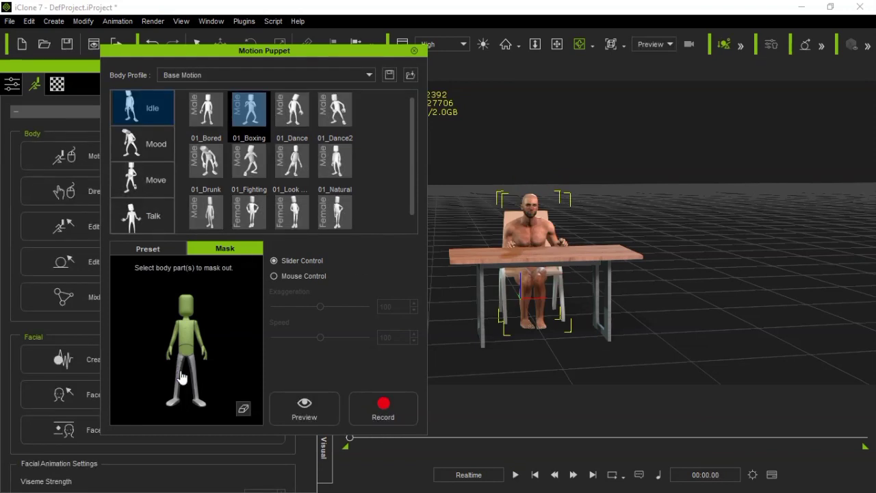
Unmask both legs and mask out the head and both arms instead
{"action": "left_click", "coordinate": [181, 375]}
{"action": "left_click", "coordinate": [195, 376]}
{"action": "left_click", "coordinate": [200, 347]}
{"action": "left_click", "coordinate": [181, 305]}
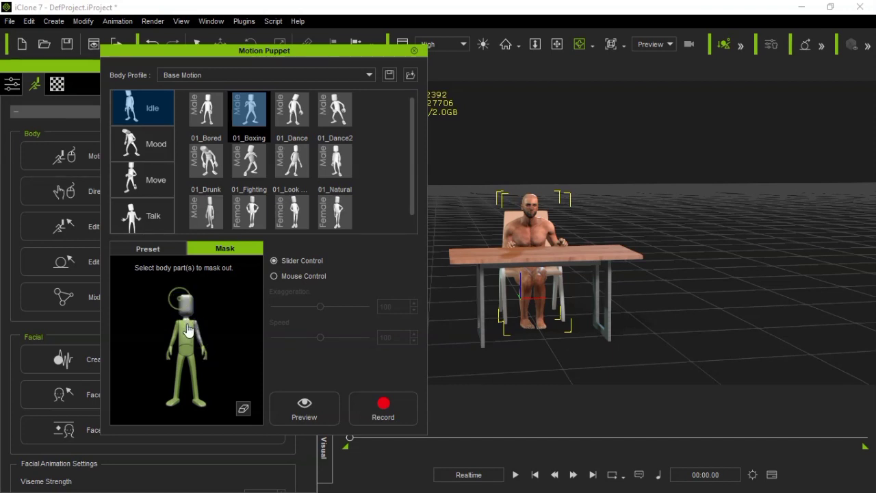
{"action": "left_click", "coordinate": [171, 346]}
Preview the boxing motion with the head and arms masked, viewing the character from several sides
{"action": "left_click", "coordinate": [320, 405]}
{"action": "key", "text": "space"}
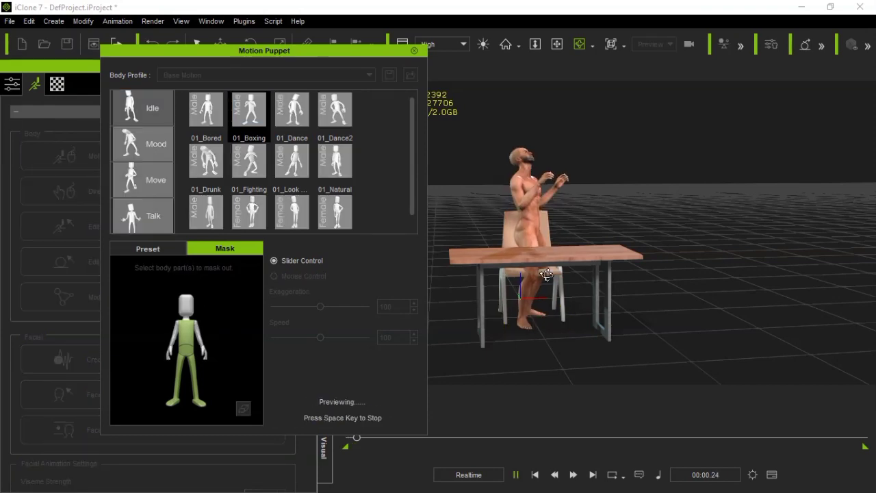
{"action": "left_click_drag", "start_coordinate": [628, 196], "coordinate": [140, 197]}
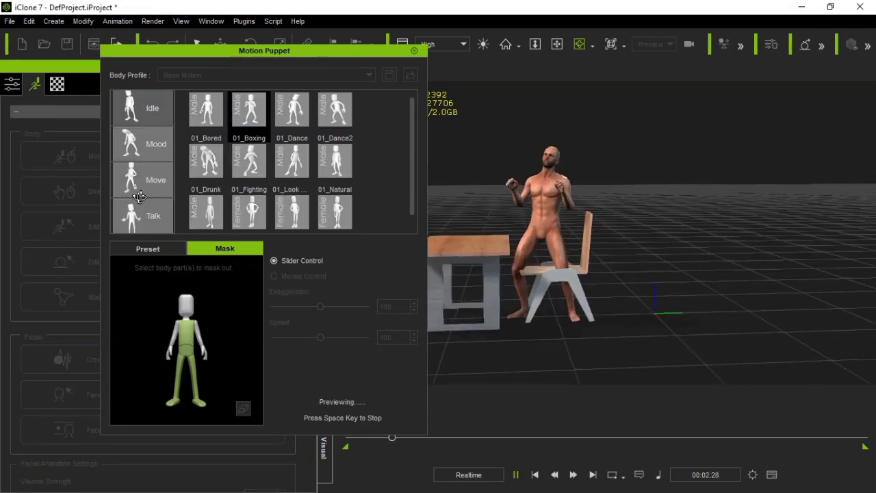
{"action": "left_click_drag", "start_coordinate": [454, 219], "coordinate": [376, 226]}
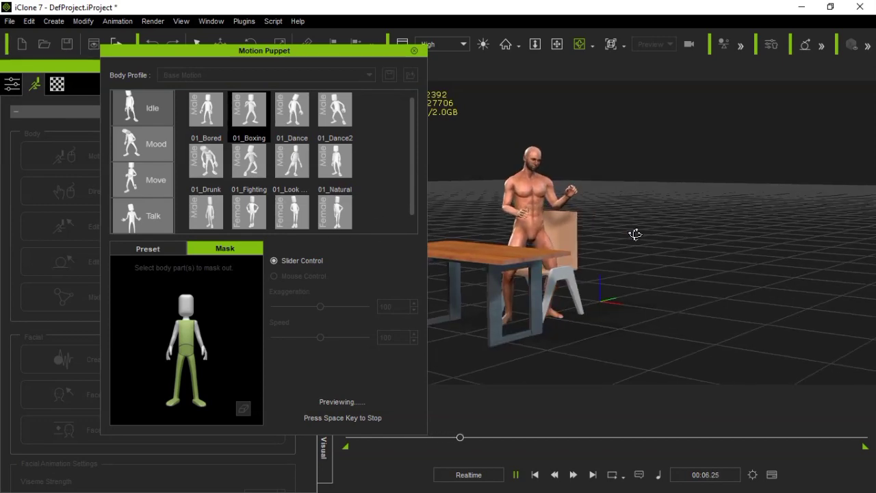
{"action": "left_click_drag", "start_coordinate": [636, 234], "coordinate": [757, 235]}
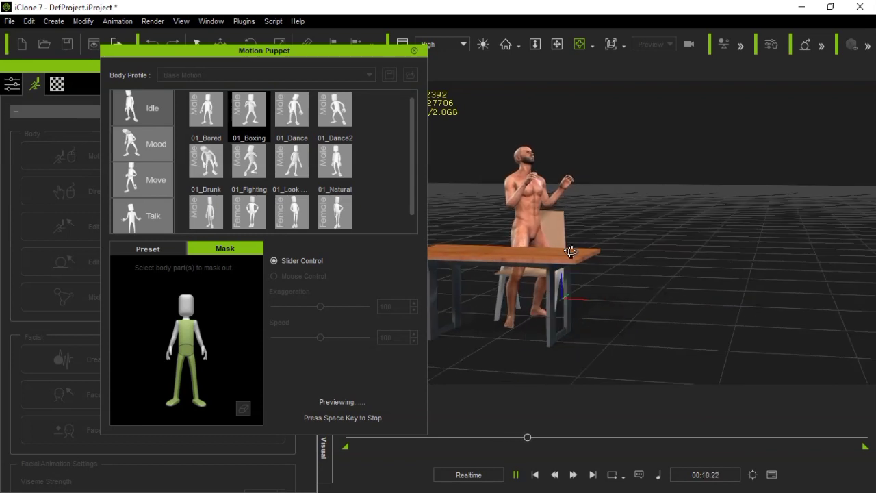
{"action": "key", "text": "space"}
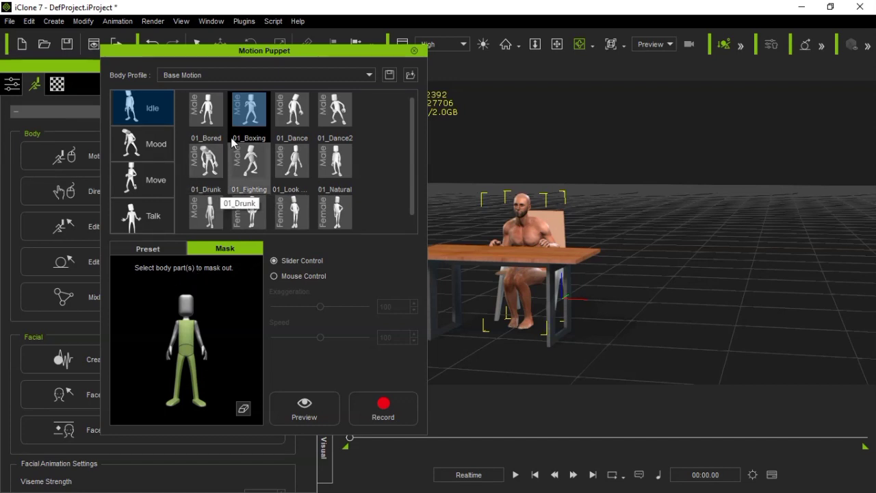
Switch the body profile to Base 3D and move the Motion Puppet window aside to show the content library's motion templates
{"action": "left_click", "coordinate": [201, 76]}
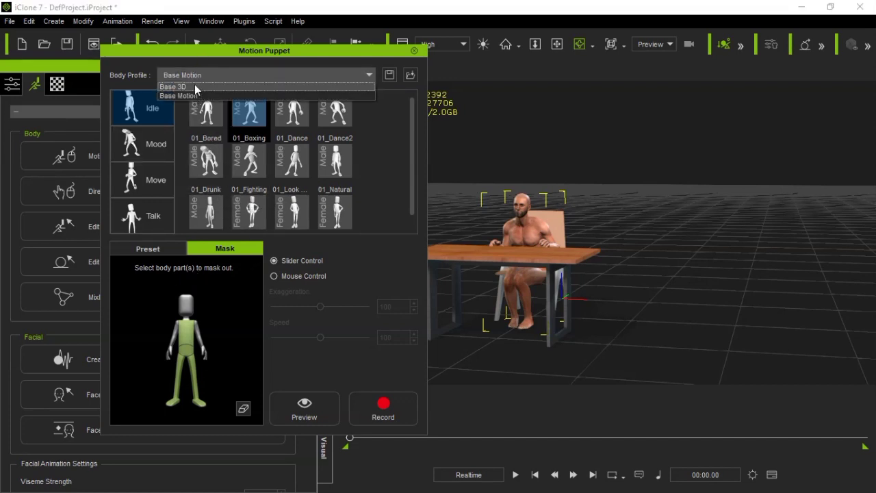
{"action": "left_click", "coordinate": [196, 87]}
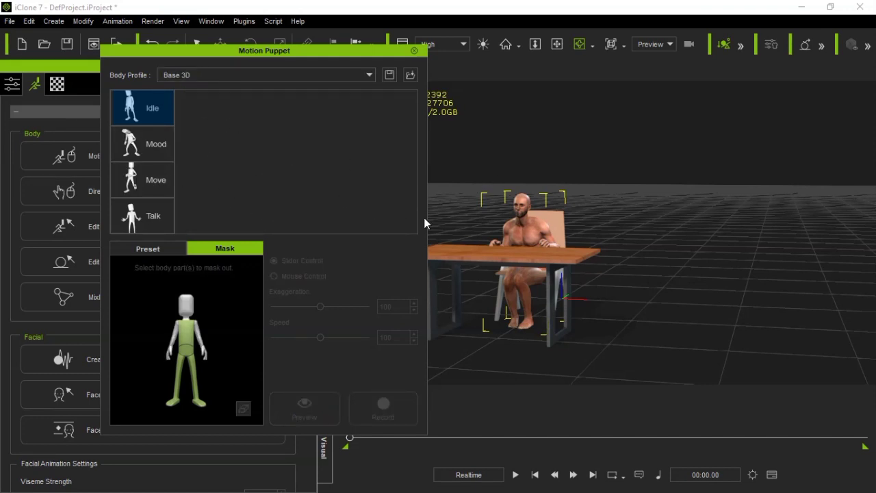
{"action": "left_click_drag", "start_coordinate": [311, 45], "coordinate": [740, 45]}
{"action": "left_click", "coordinate": [325, 307]}
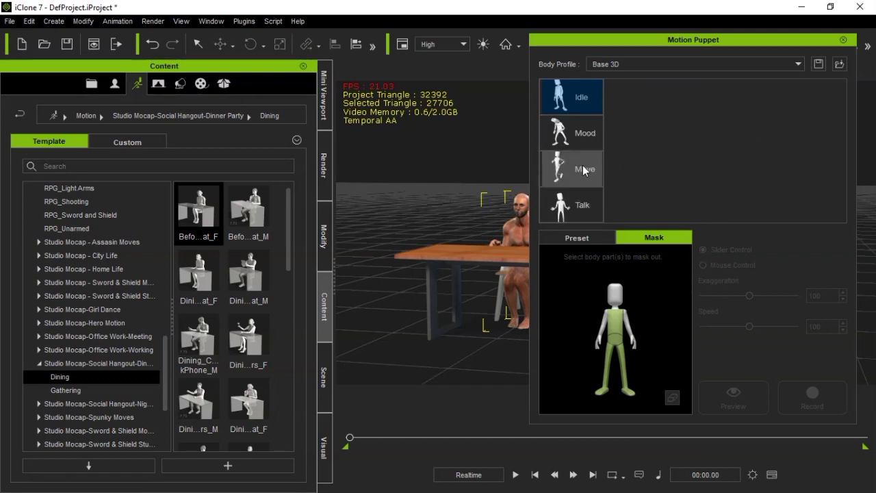
Keep the Base 3D profile and select the StageWal... motion from the Move category
{"action": "left_click", "coordinate": [626, 62]}
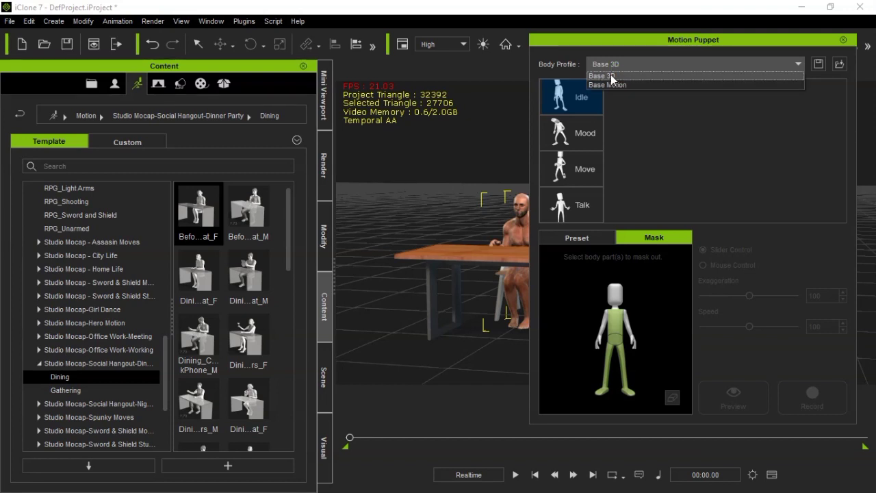
{"action": "left_click", "coordinate": [611, 75]}
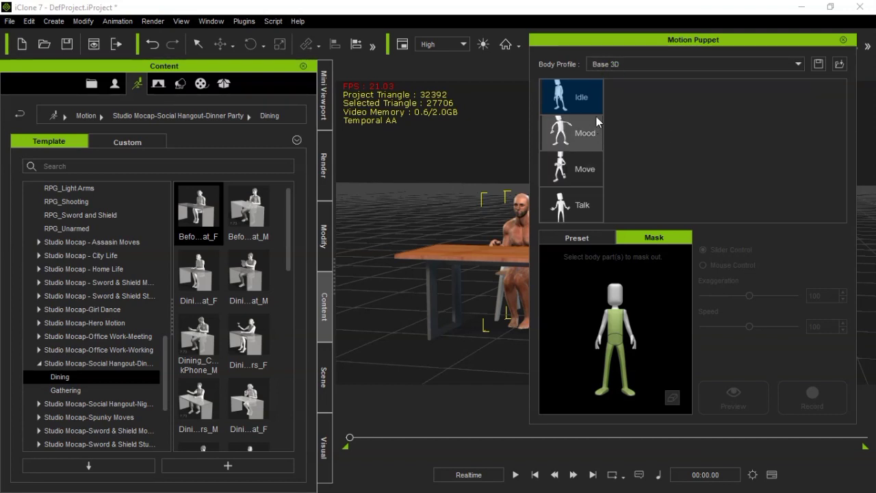
{"action": "left_click", "coordinate": [575, 169]}
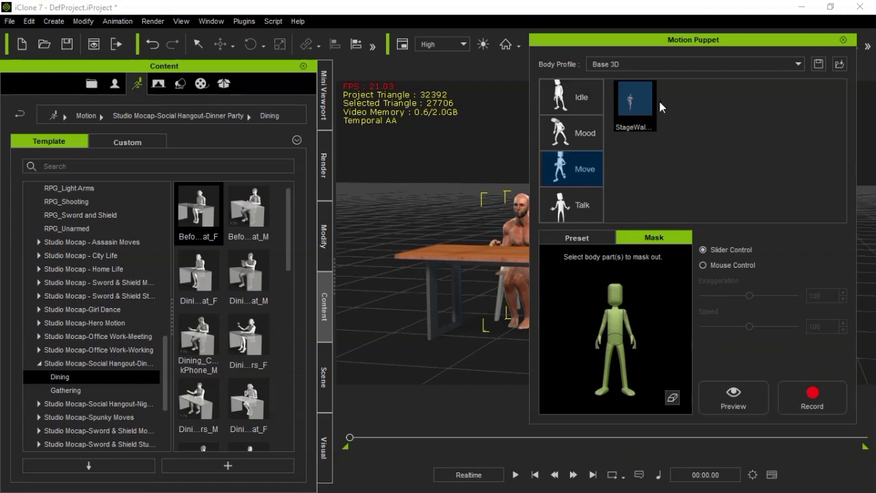
{"action": "left_click", "coordinate": [634, 109]}
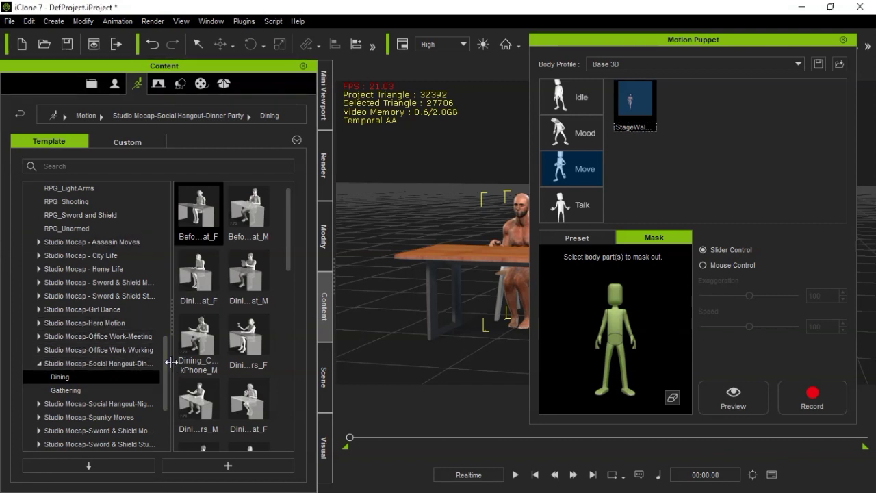
Apply the Stag...lk04 motion from the Glamorous Moves Combo male Walk folder to the seated character, moving the Motion Puppet window out of the way
{"action": "left_click_drag", "start_coordinate": [172, 363], "coordinate": [172, 245]}
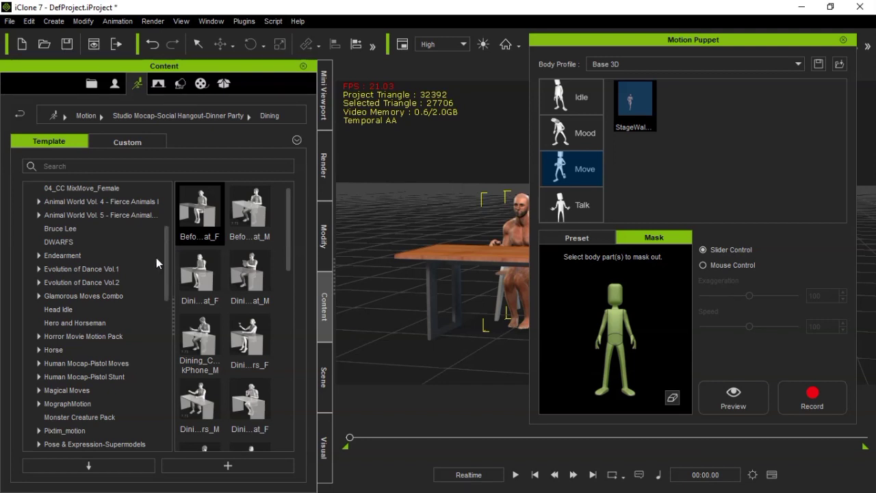
{"action": "left_click", "coordinate": [38, 296]}
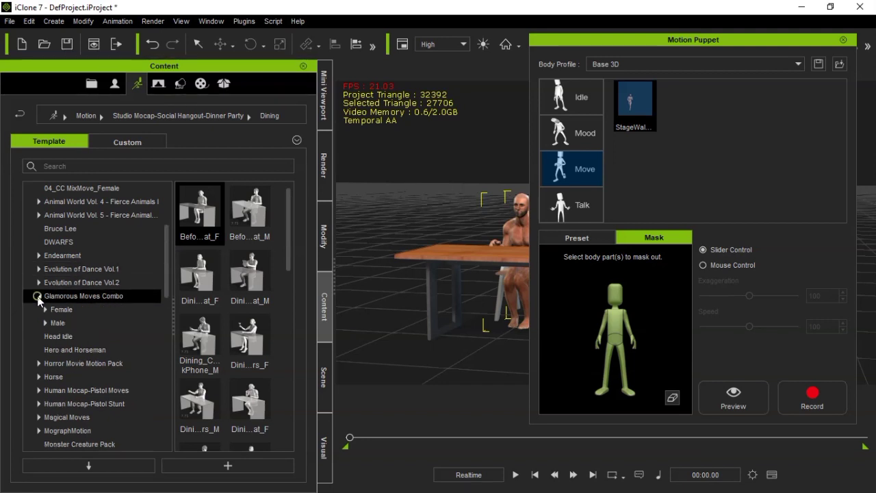
{"action": "left_click", "coordinate": [45, 322]}
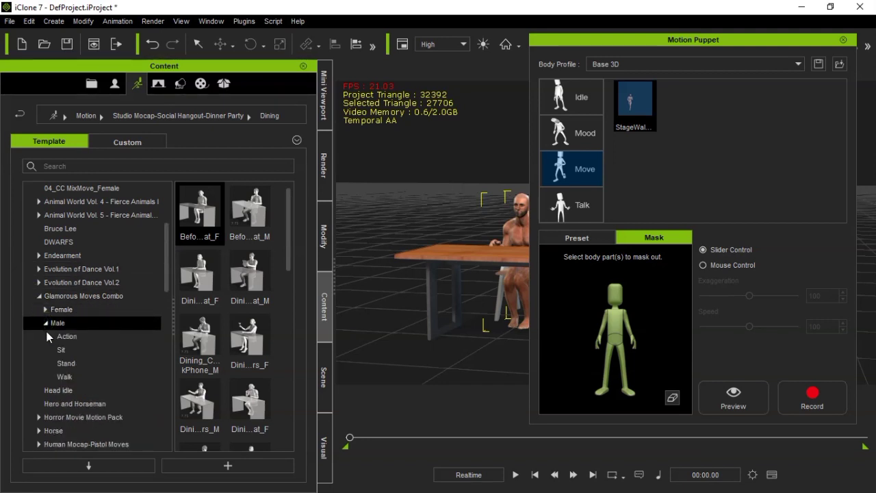
{"action": "left_click", "coordinate": [61, 377]}
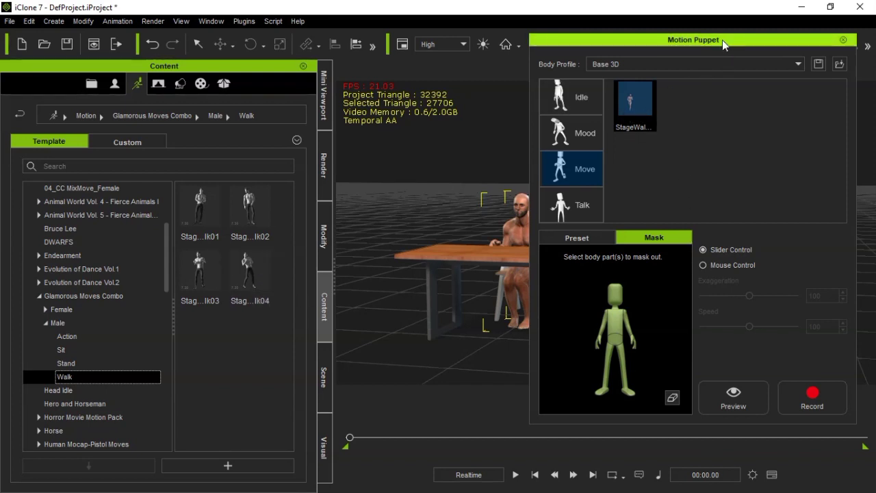
{"action": "left_click_drag", "start_coordinate": [722, 40], "coordinate": [635, 448]}
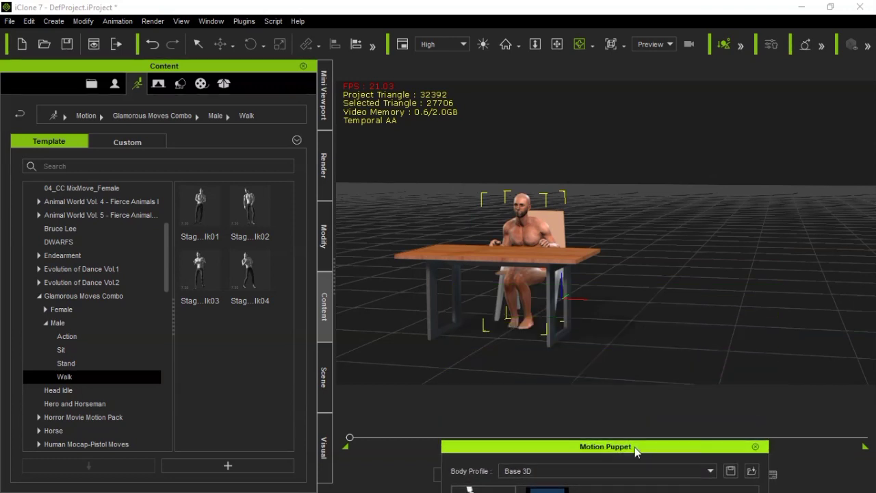
{"action": "double_click", "coordinate": [244, 267]}
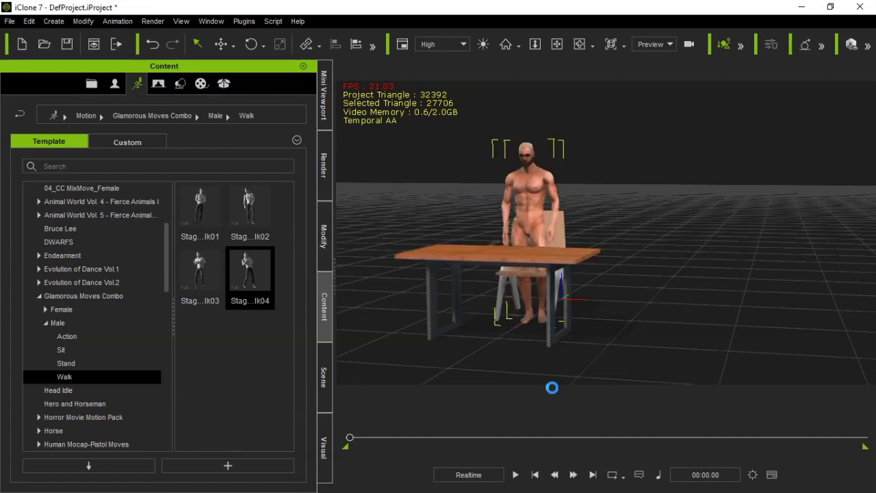
Select the table in front of the character and hide it in the scene
{"action": "left_click", "coordinate": [568, 266]}
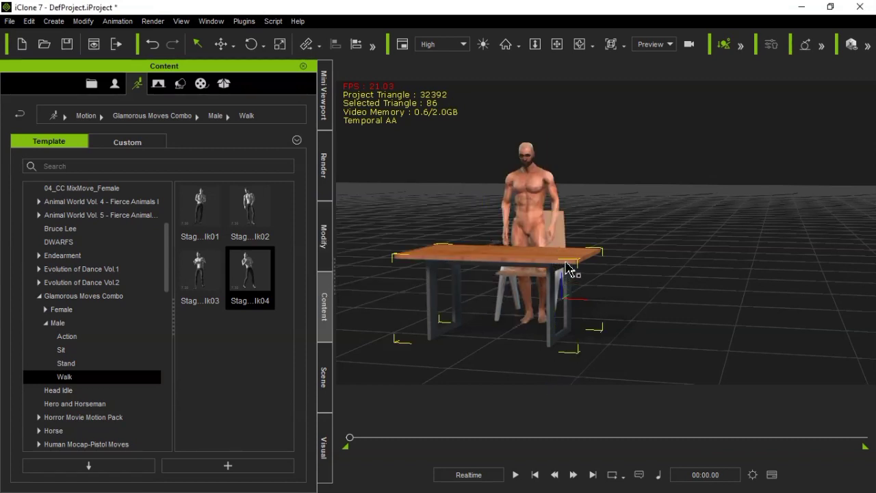
{"action": "left_click", "coordinate": [323, 378]}
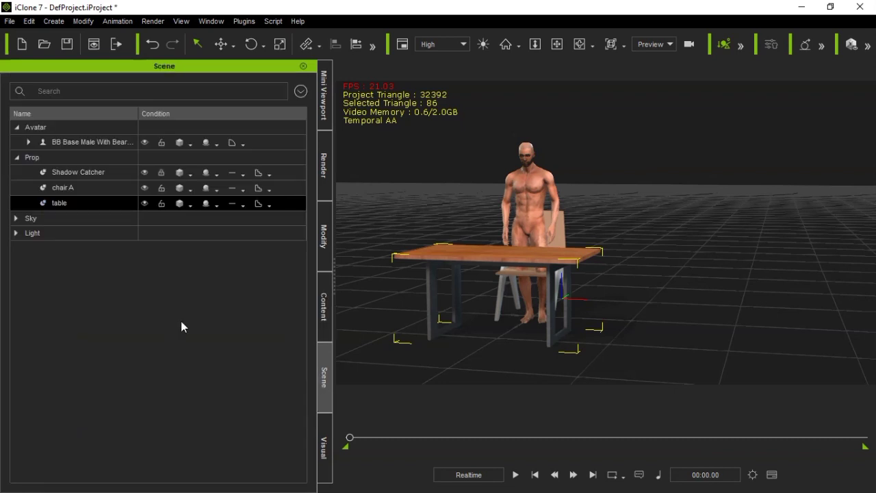
{"action": "left_click", "coordinate": [144, 203]}
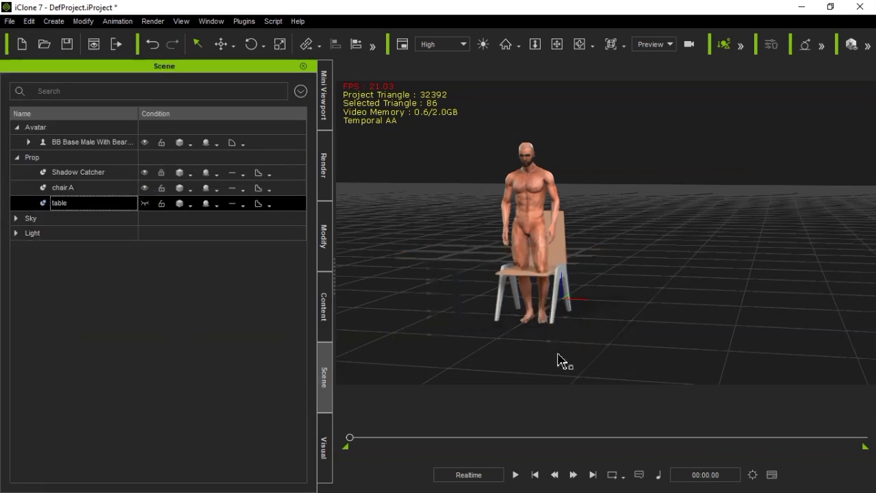
Play back the applied walk motion, viewing the character from farther away, and return the timeline to the start
{"action": "left_click", "coordinate": [516, 476]}
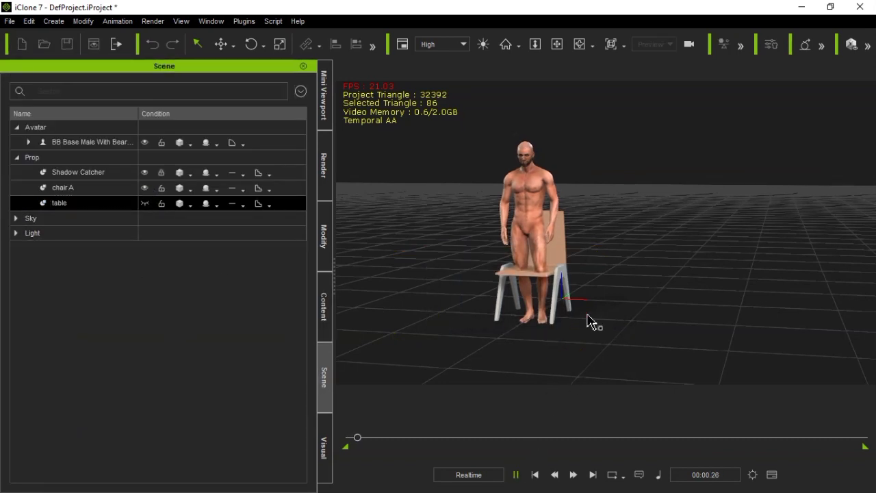
{"action": "scroll", "coordinate": [556, 244], "scroll_direction": "down", "scroll_amount": 4}
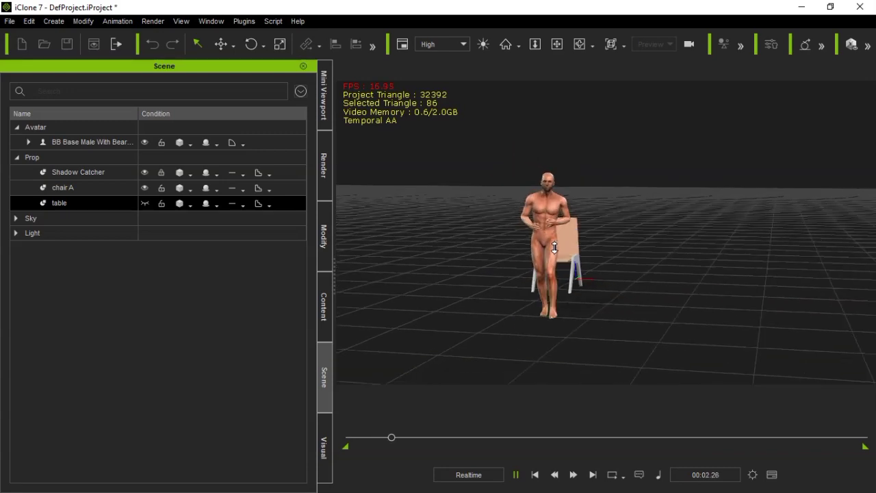
{"action": "left_click", "coordinate": [580, 47]}
{"action": "left_click_drag", "start_coordinate": [657, 244], "coordinate": [636, 249]}
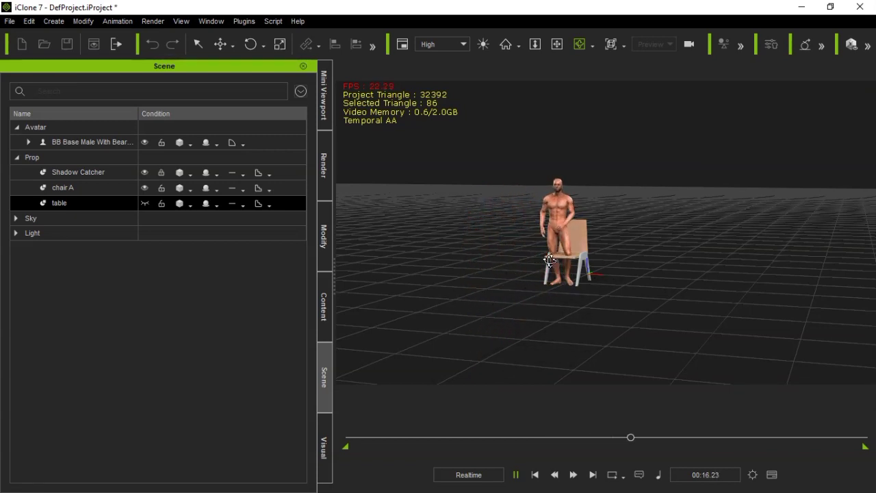
{"action": "left_click", "coordinate": [534, 475]}
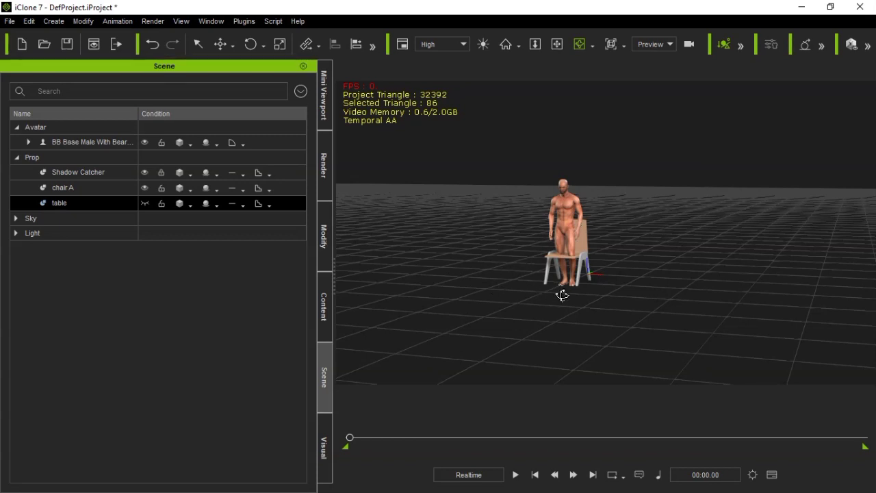
Undo the walk motion and the hiding of the table, and select the male avatar to show its attributes
{"action": "left_click", "coordinate": [330, 239]}
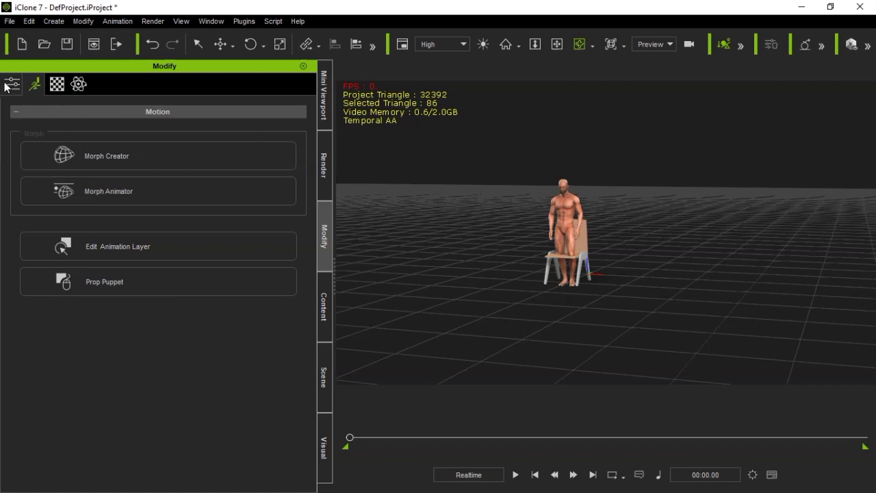
{"action": "left_click", "coordinate": [576, 215]}
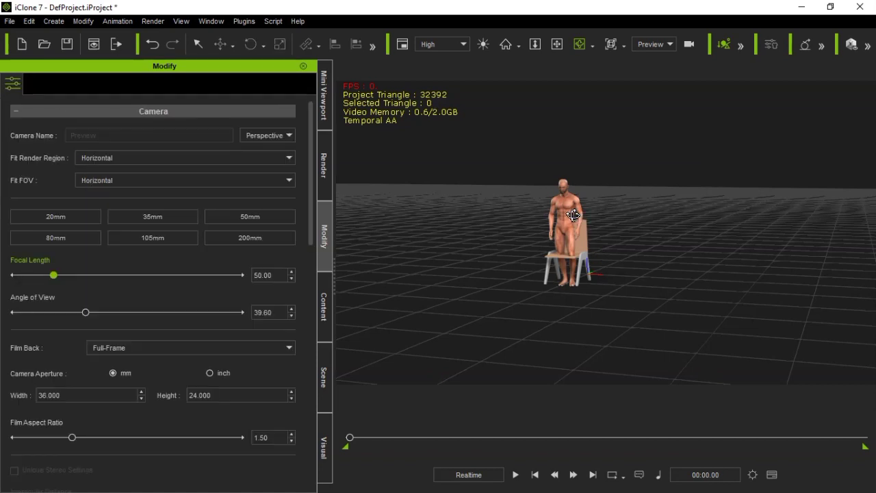
{"action": "left_click", "coordinate": [564, 219]}
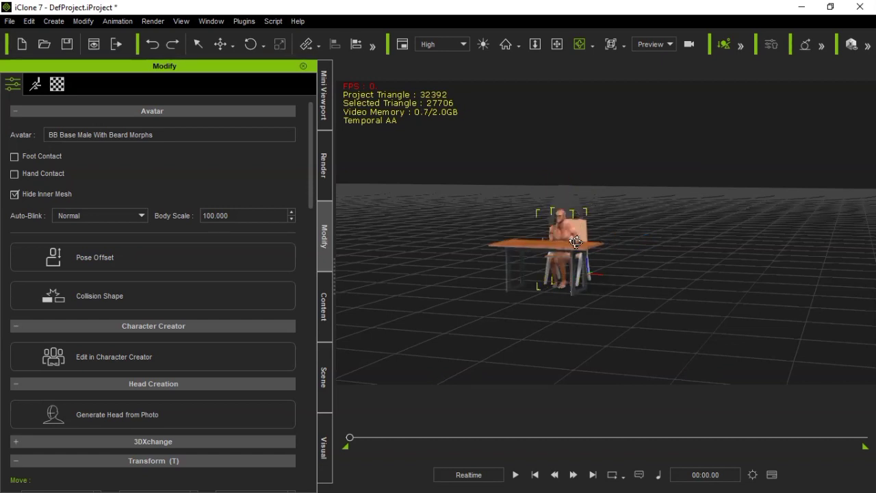
{"action": "scroll", "coordinate": [506, 236], "scroll_direction": "up", "scroll_amount": 2}
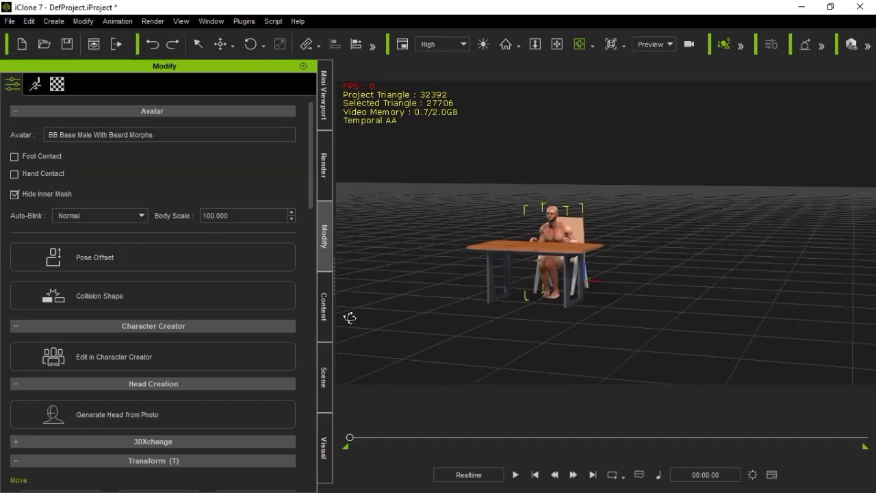
Reopen Motion Puppet for the male avatar and position its window clear of the character
{"action": "left_click", "coordinate": [327, 321]}
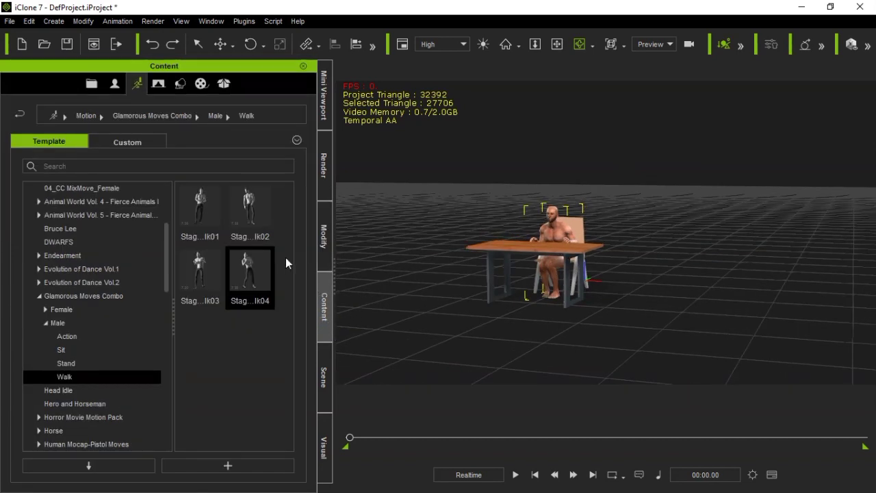
{"action": "left_click", "coordinate": [324, 243]}
{"action": "left_click", "coordinate": [36, 83]}
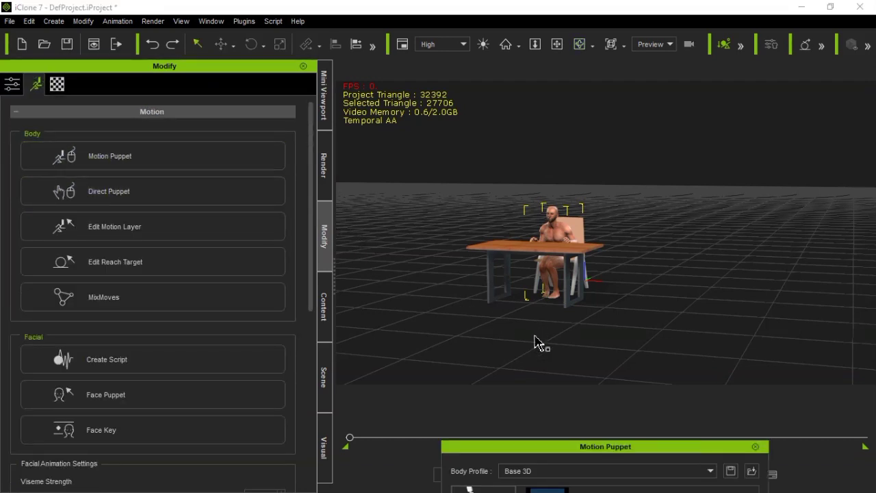
{"action": "left_click_drag", "start_coordinate": [541, 448], "coordinate": [166, 37]}
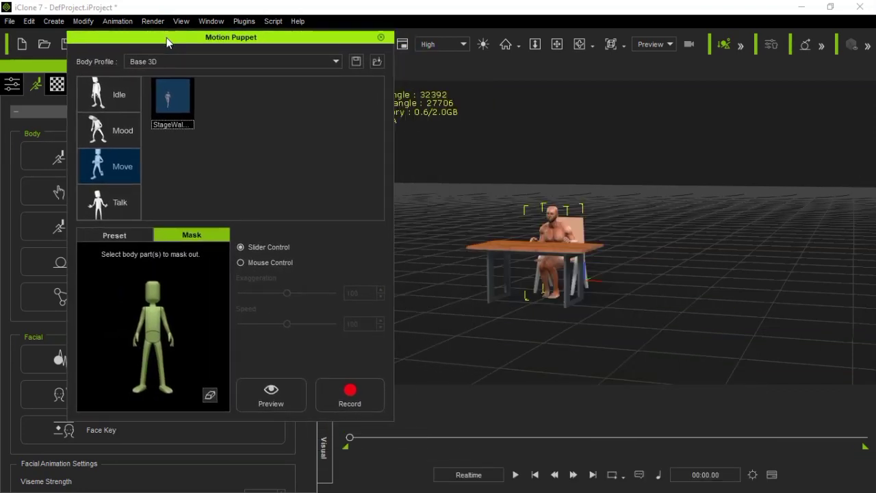
Preview the StageWal... motion on the character with no body parts masked, then stop the preview
{"action": "left_click", "coordinate": [260, 397]}
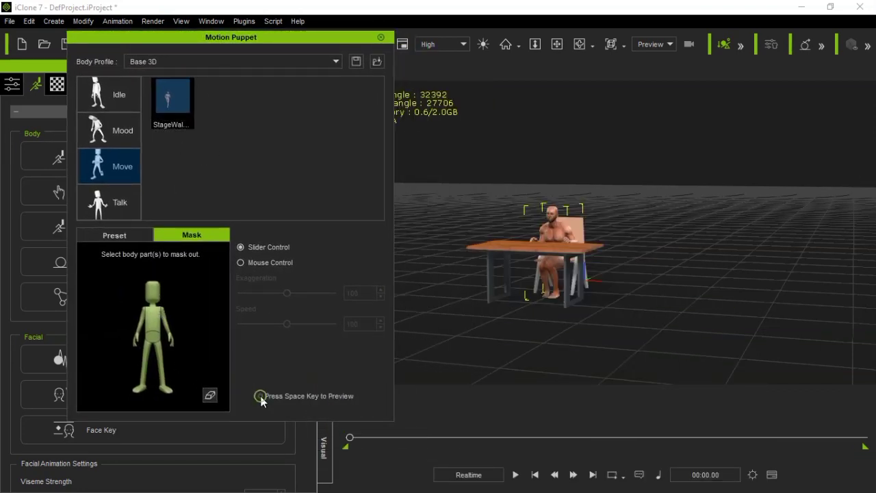
{"action": "key", "text": "space"}
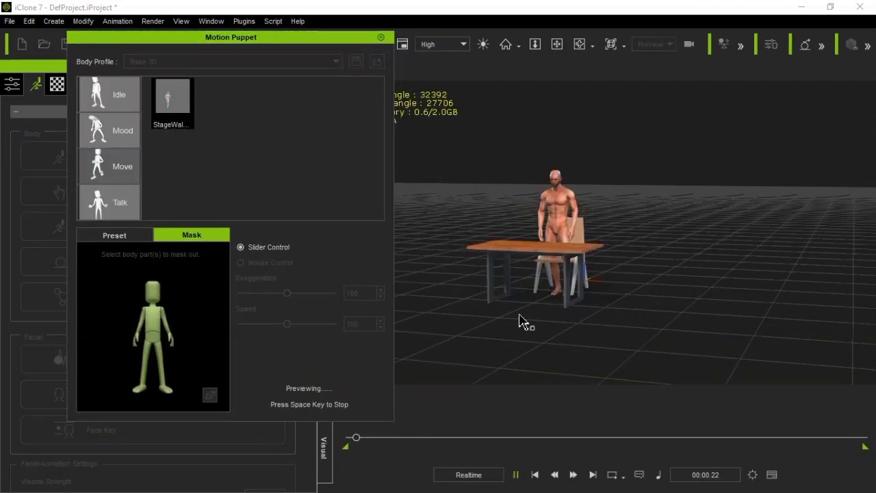
{"action": "scroll", "coordinate": [564, 280], "scroll_direction": "down", "scroll_amount": 3}
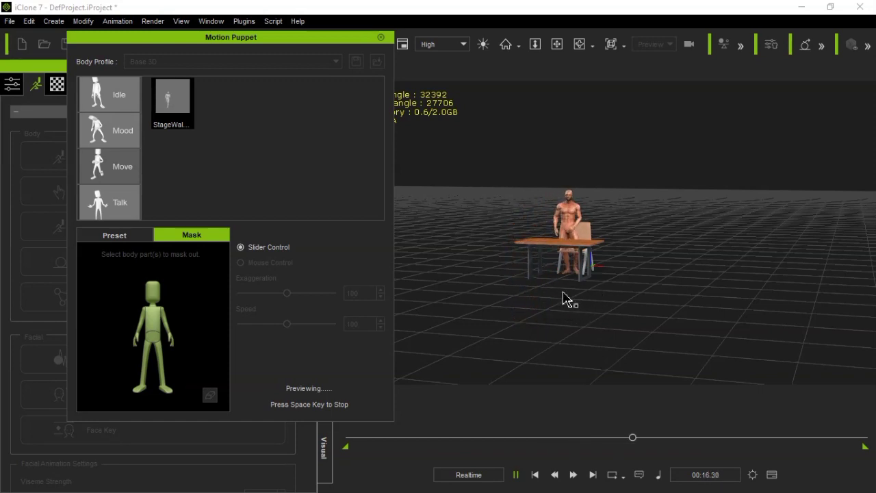
{"action": "key", "text": "space"}
{"action": "scroll", "coordinate": [580, 271], "scroll_direction": "up", "scroll_amount": 5}
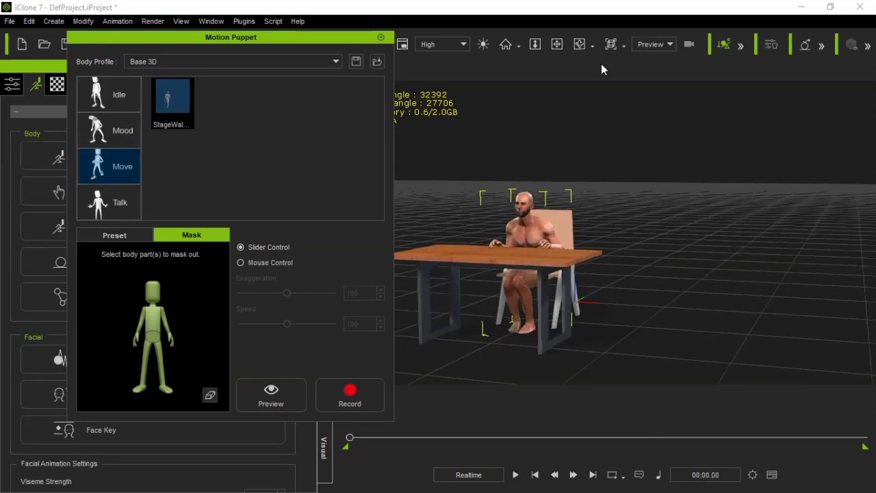
Mask out the torso and preview the StageWal... motion from the front of the table
{"action": "left_click", "coordinate": [580, 44]}
{"action": "left_click_drag", "start_coordinate": [451, 216], "coordinate": [586, 217]}
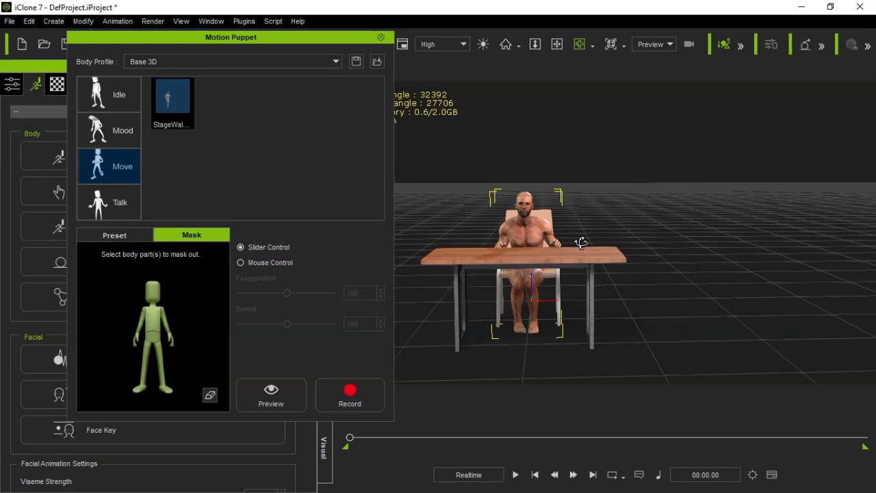
{"action": "left_click", "coordinate": [152, 344]}
{"action": "left_click", "coordinate": [270, 403]}
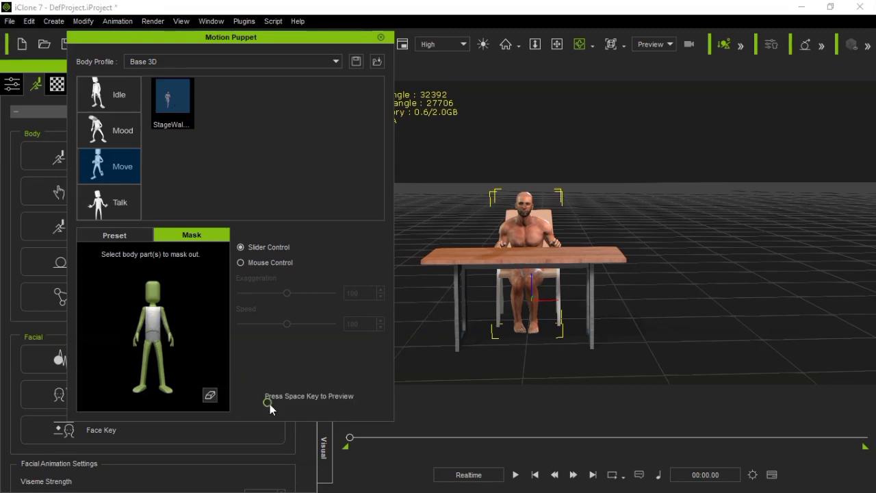
{"action": "key", "text": "space"}
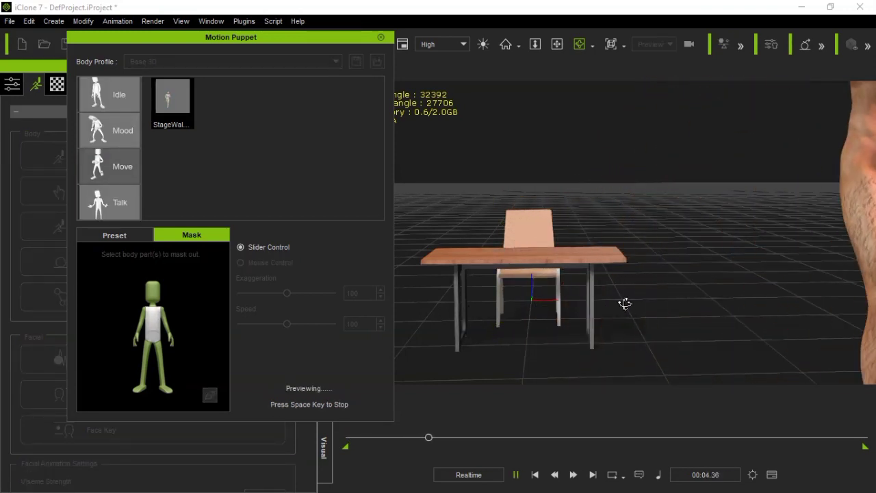
{"action": "key", "text": "space"}
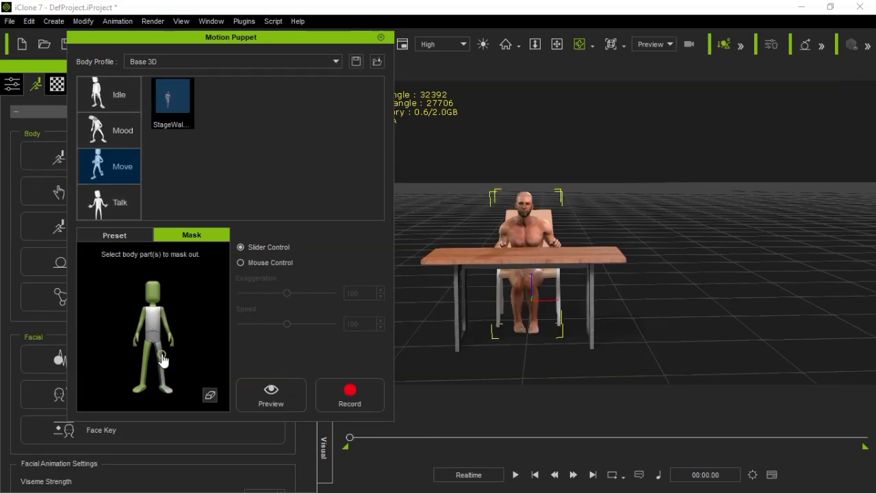
Mask out both legs as well and preview the StageWal... motion on the head and arms from different angles
{"action": "left_click", "coordinate": [267, 397]}
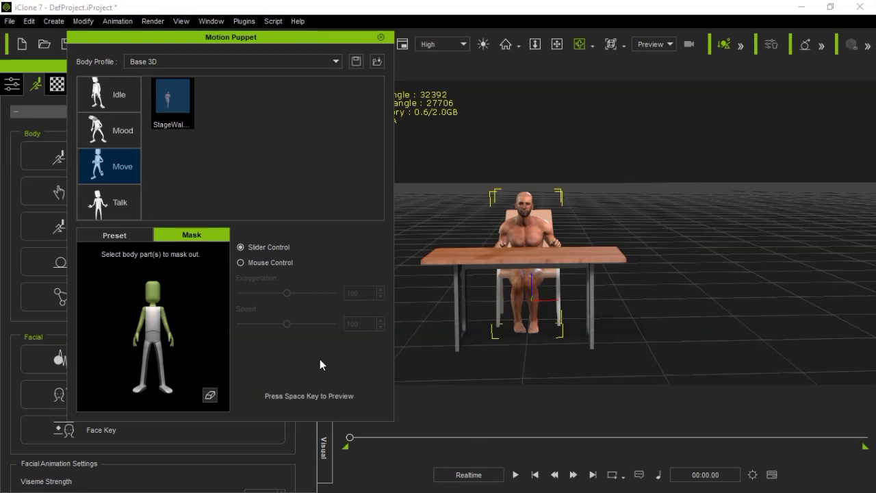
{"action": "key", "text": "space"}
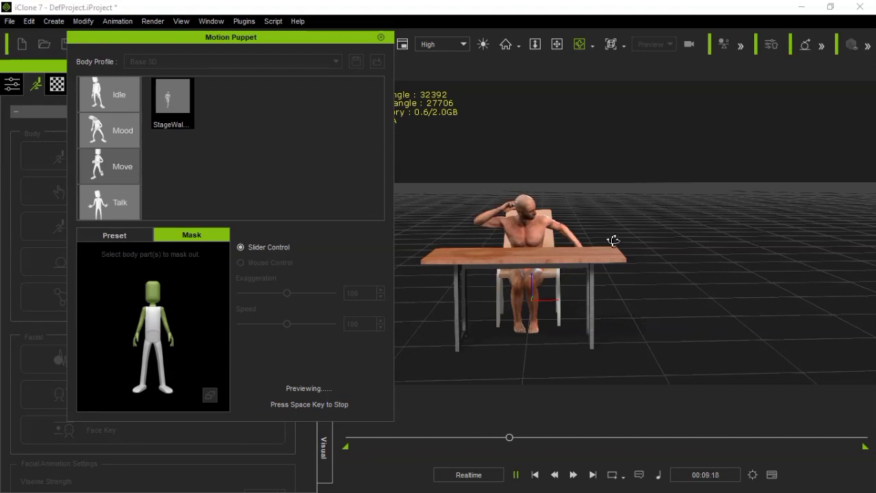
{"action": "left_click_drag", "start_coordinate": [612, 240], "coordinate": [551, 281]}
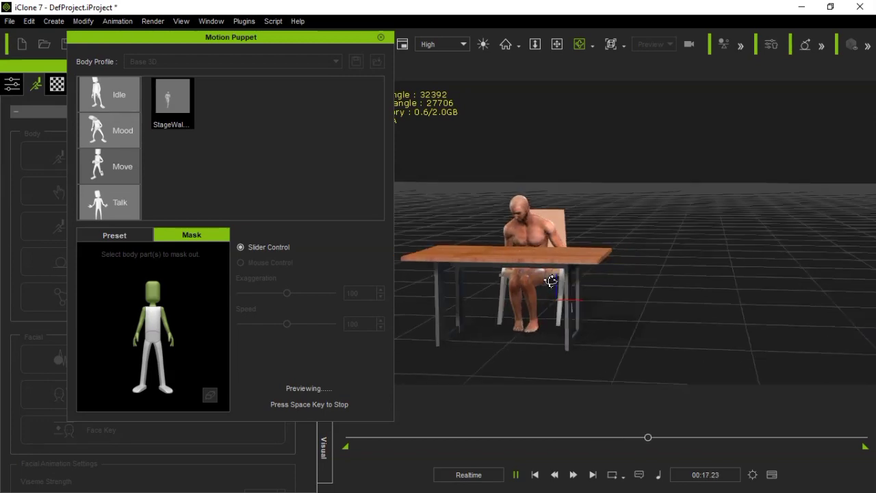
{"action": "key", "text": "space"}
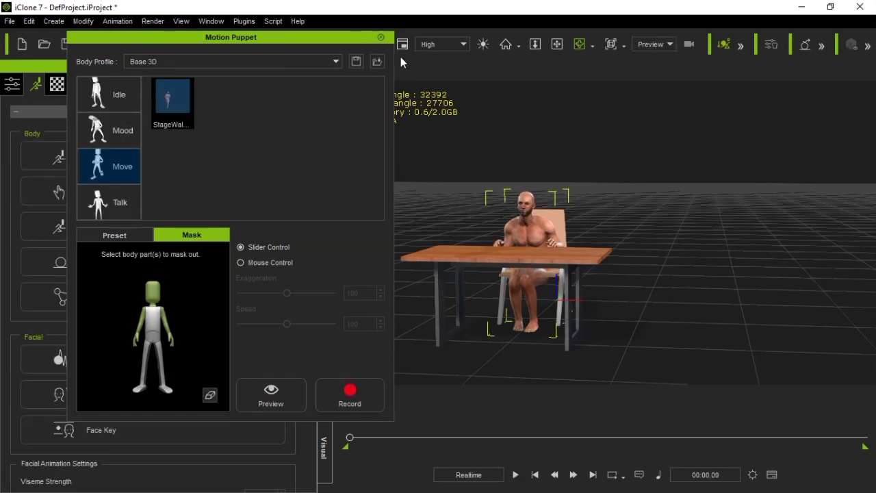
Close Motion Puppet and browse the motion library to the Phone folder of Studio Mocap - City Life
{"action": "left_click", "coordinate": [380, 37]}
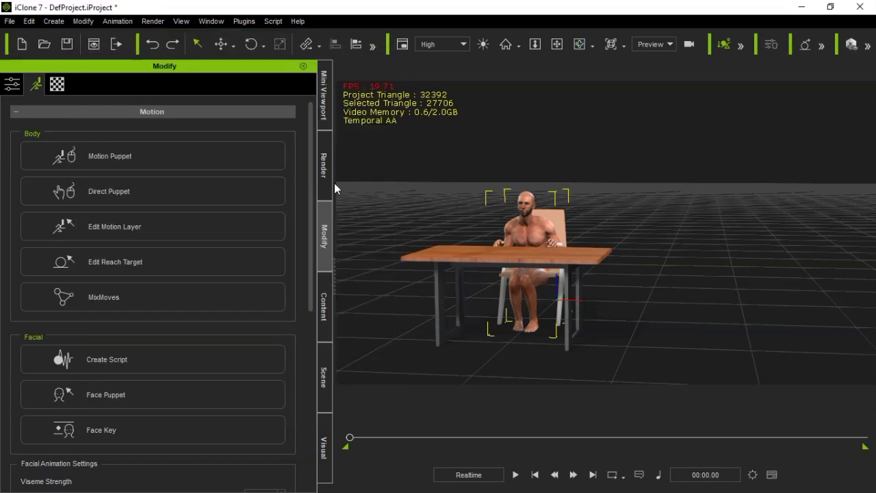
{"action": "left_click", "coordinate": [326, 317]}
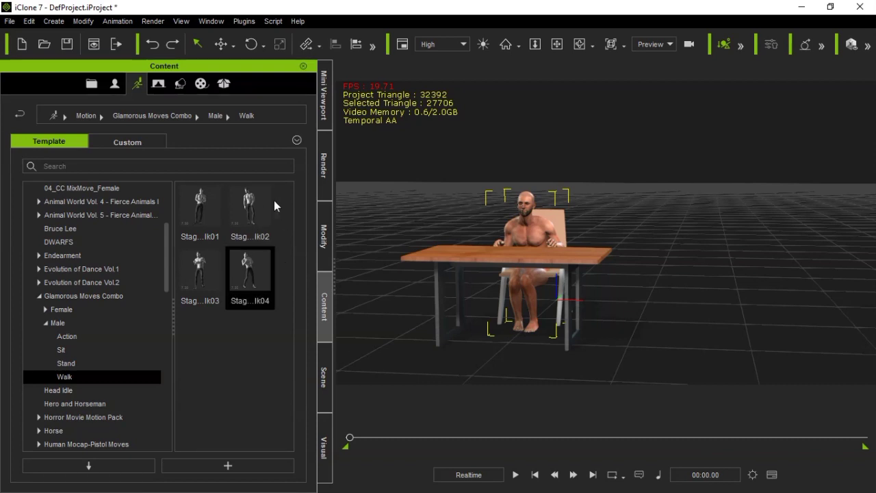
{"action": "left_click", "coordinate": [46, 323]}
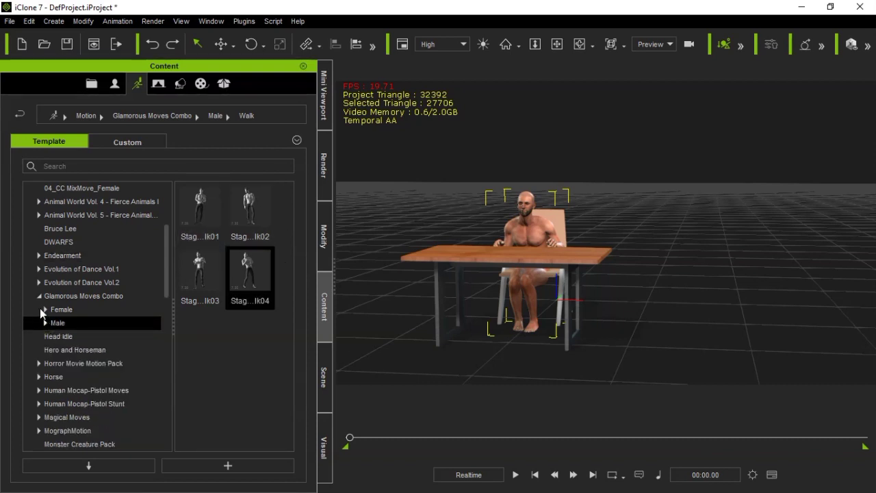
{"action": "left_click", "coordinate": [39, 297]}
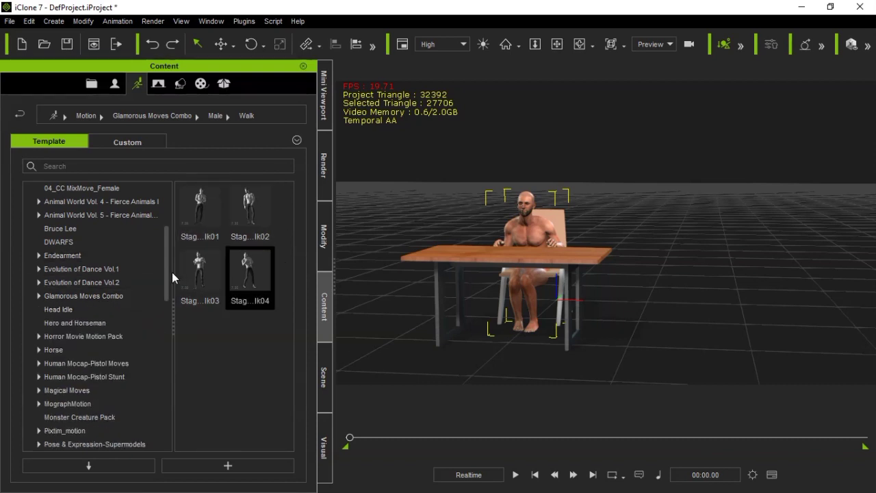
{"action": "left_click_drag", "start_coordinate": [169, 271], "coordinate": [156, 394]}
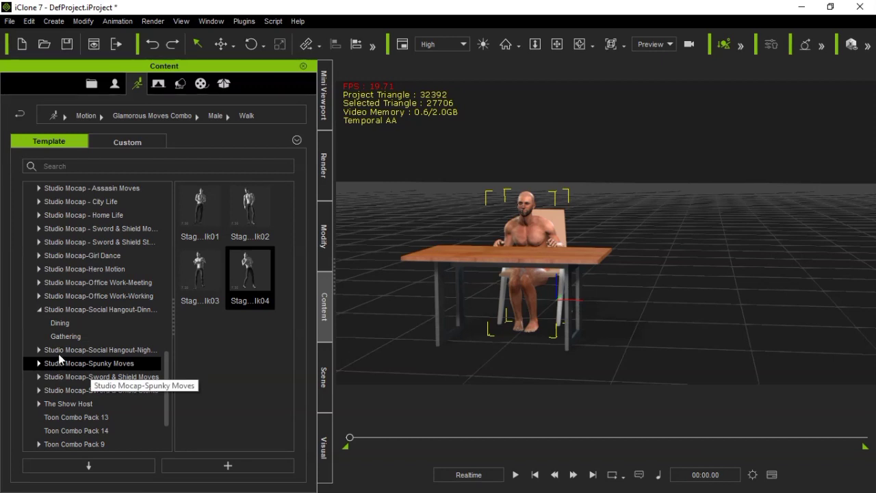
{"action": "left_click", "coordinate": [39, 202]}
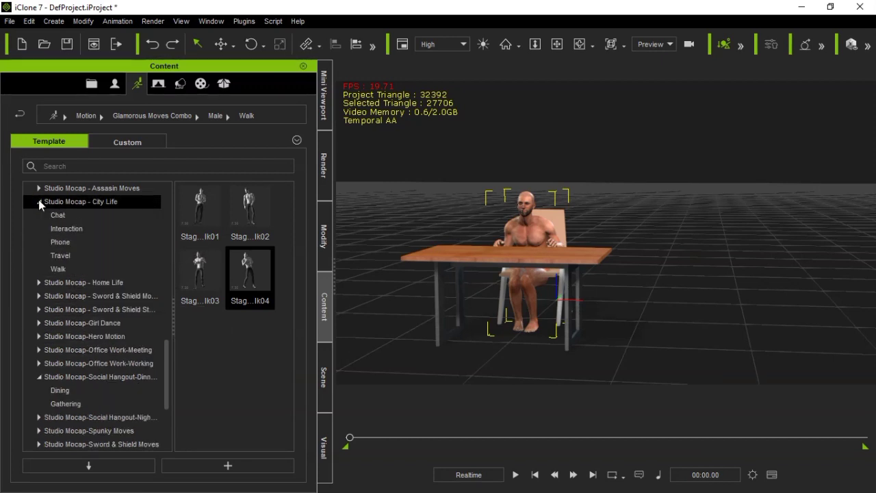
{"action": "left_click", "coordinate": [65, 244]}
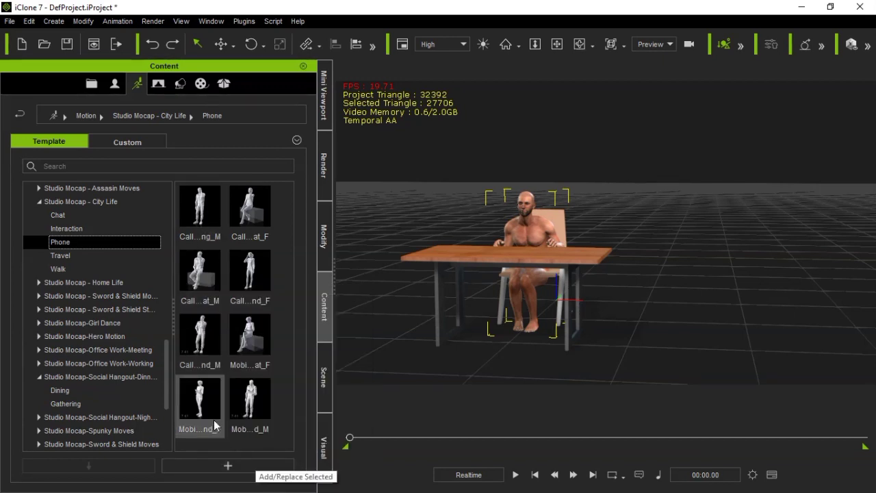
Collapse the City Life pack and open the Move folder of Studio Mocap-Spunky Moves
{"action": "left_click", "coordinate": [39, 202]}
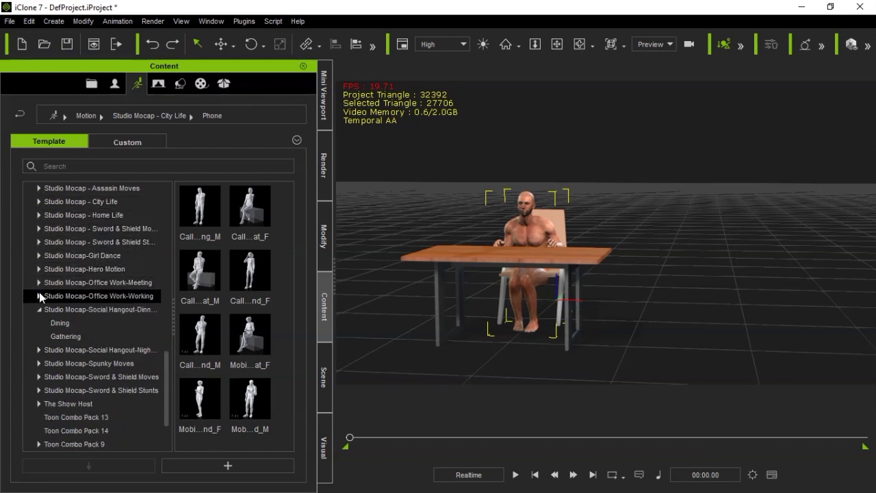
{"action": "left_click", "coordinate": [39, 364]}
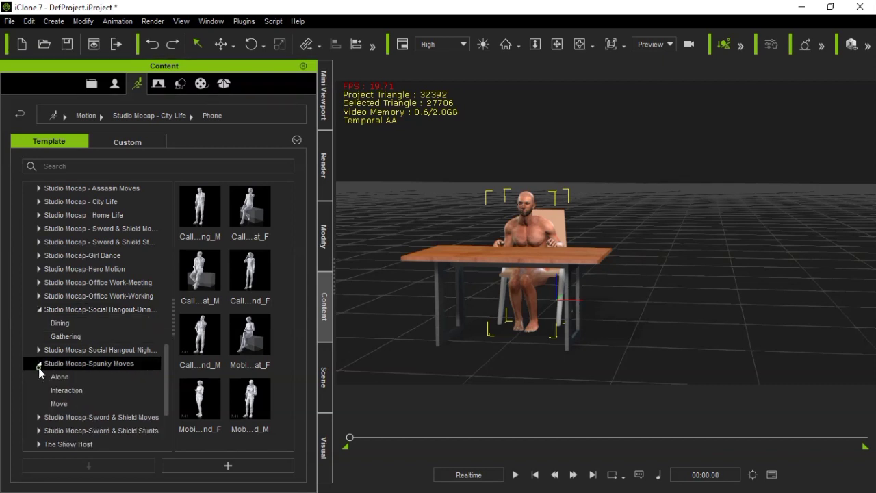
{"action": "left_click", "coordinate": [59, 406]}
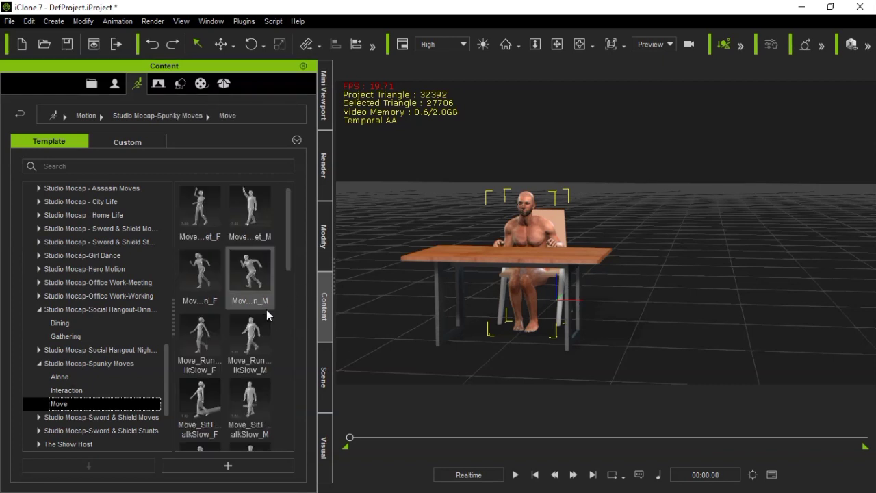
Try the Move_Greet_M motion on the character by playing it, undo it, and return to the first frame
{"action": "mouse_move", "coordinate": [266, 309]}
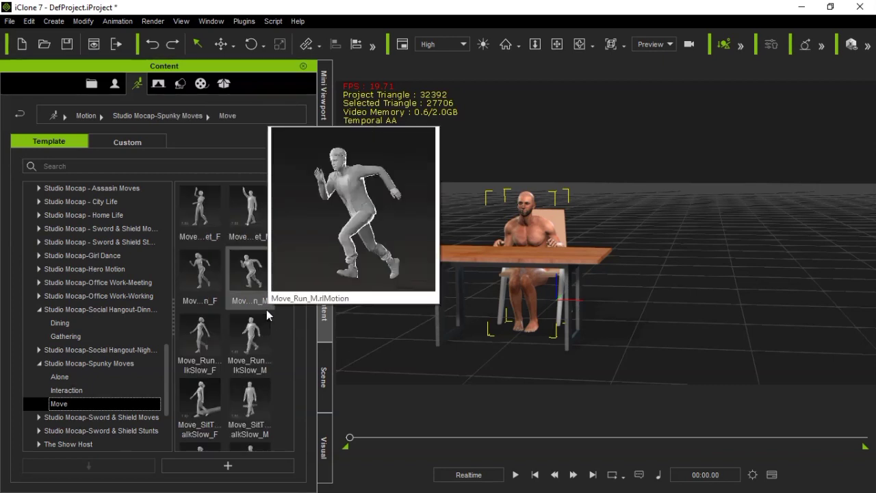
{"action": "double_click", "coordinate": [253, 205]}
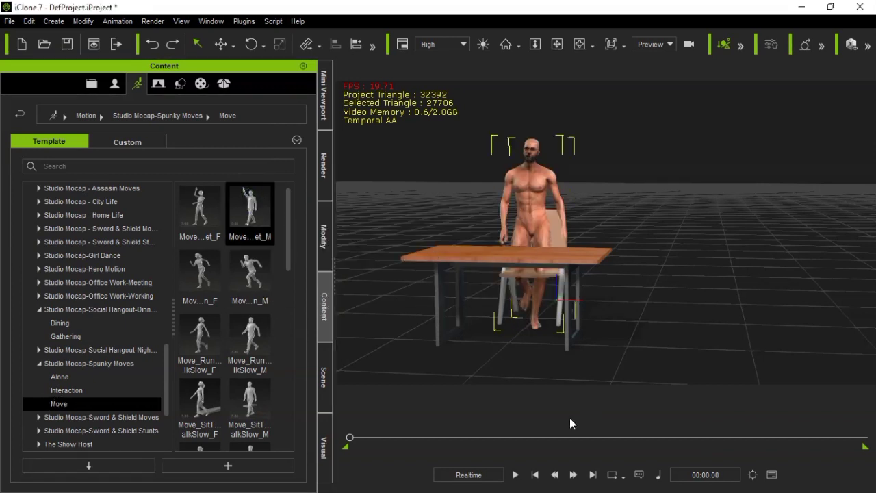
{"action": "left_click", "coordinate": [516, 475]}
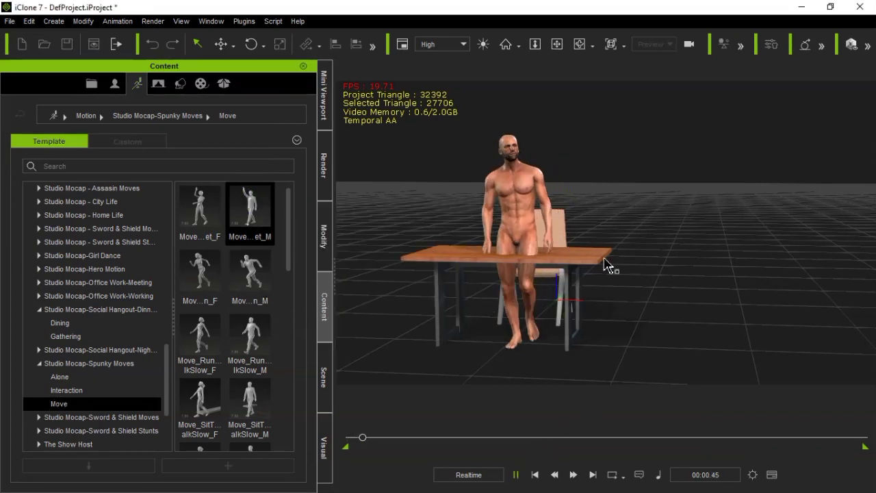
{"action": "scroll", "coordinate": [601, 274], "scroll_direction": "down", "scroll_amount": 3}
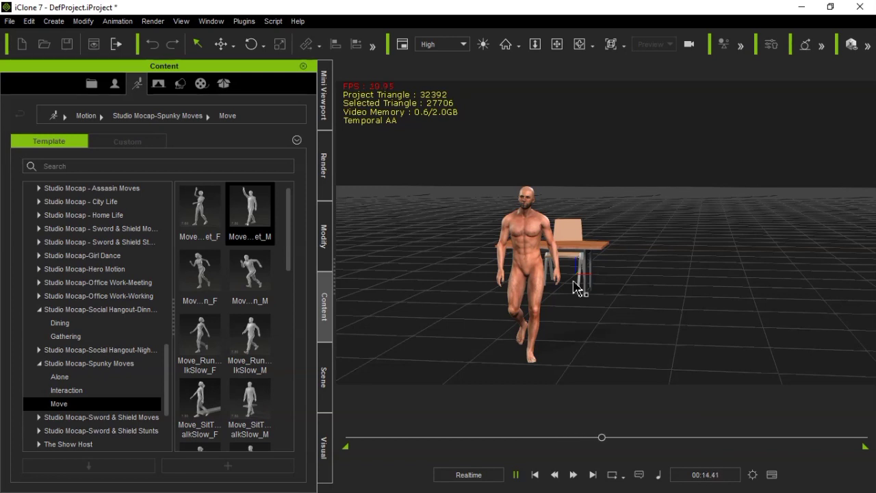
{"action": "key", "text": "space"}
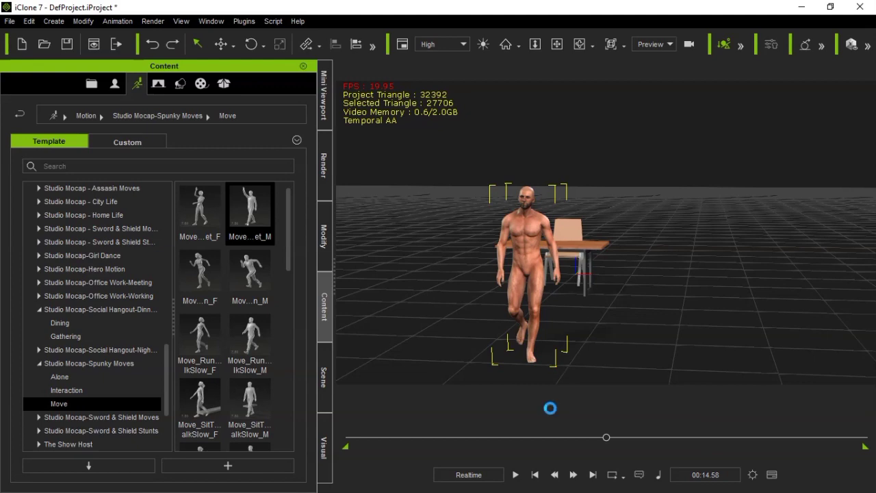
{"action": "scroll", "coordinate": [558, 264], "scroll_direction": "up", "scroll_amount": 5}
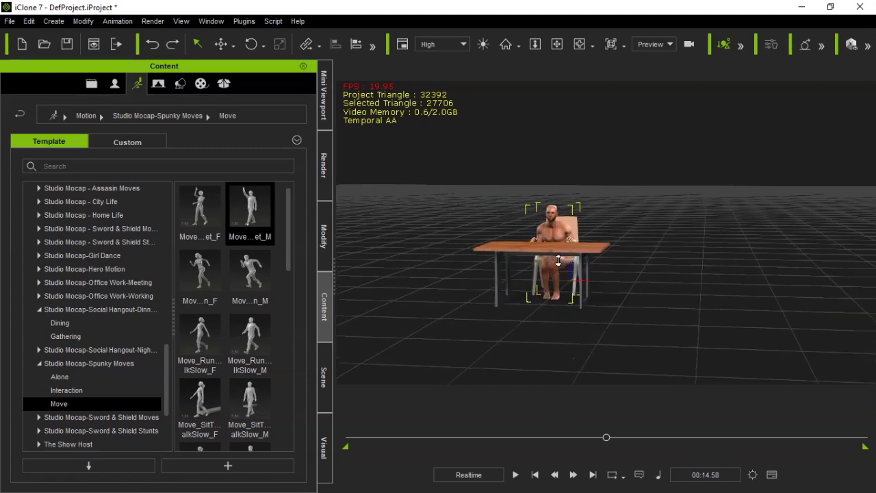
{"action": "left_click", "coordinate": [534, 476]}
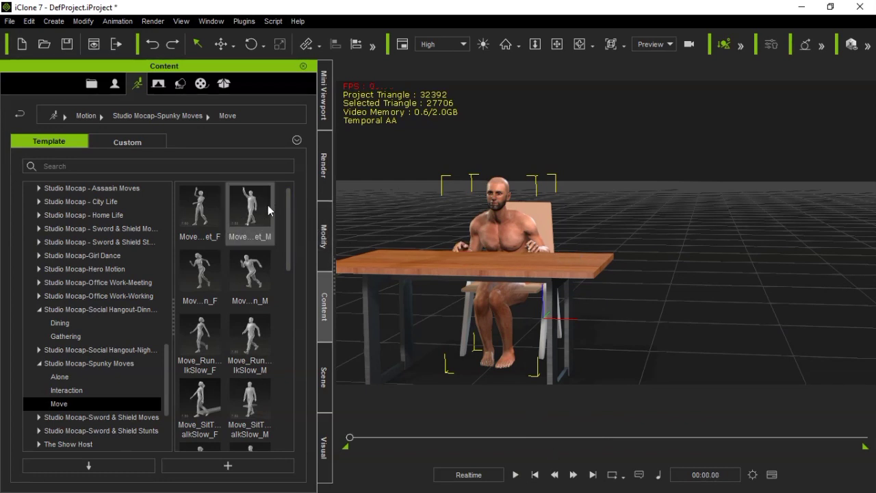
{"action": "left_click", "coordinate": [323, 256]}
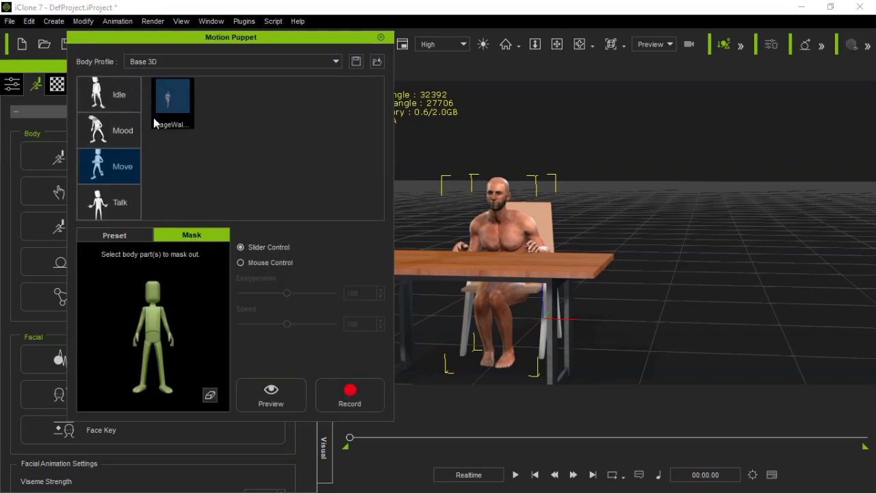
{"action": "left_click", "coordinate": [381, 37]}
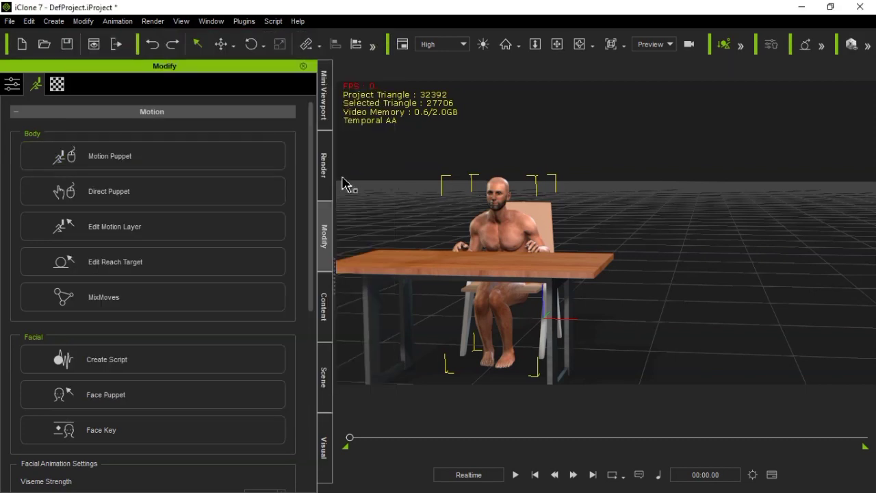
{"action": "left_click", "coordinate": [323, 321]}
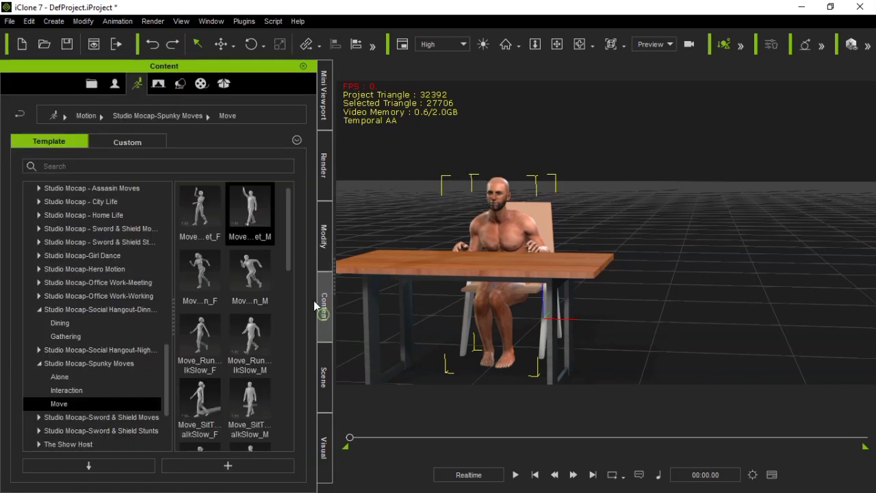
Locate the Move_Greet_M motion's file on disk from the content library
{"action": "left_click", "coordinate": [250, 214]}
{"action": "mouse_move", "coordinate": [248, 214]}
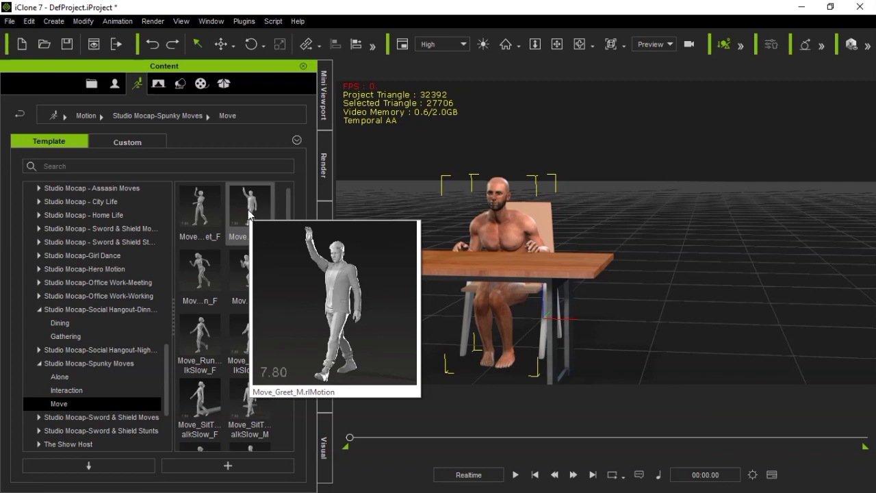
{"action": "right_click", "coordinate": [248, 215]}
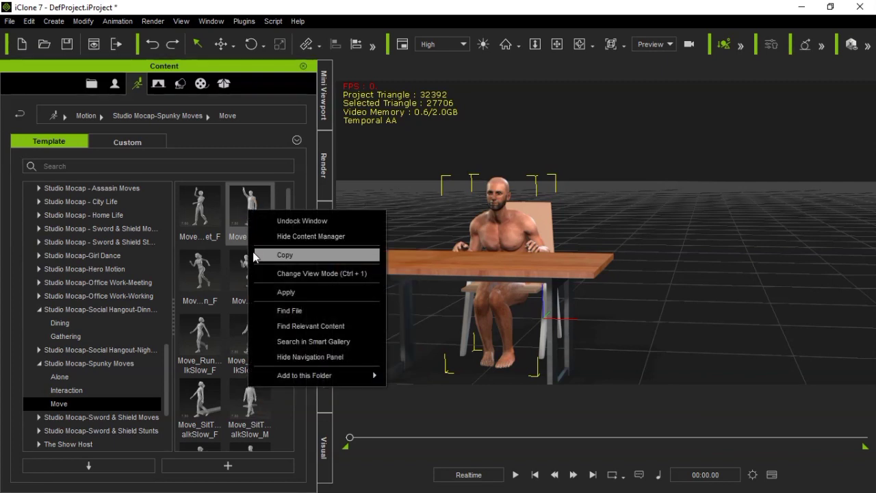
{"action": "left_click", "coordinate": [287, 293]}
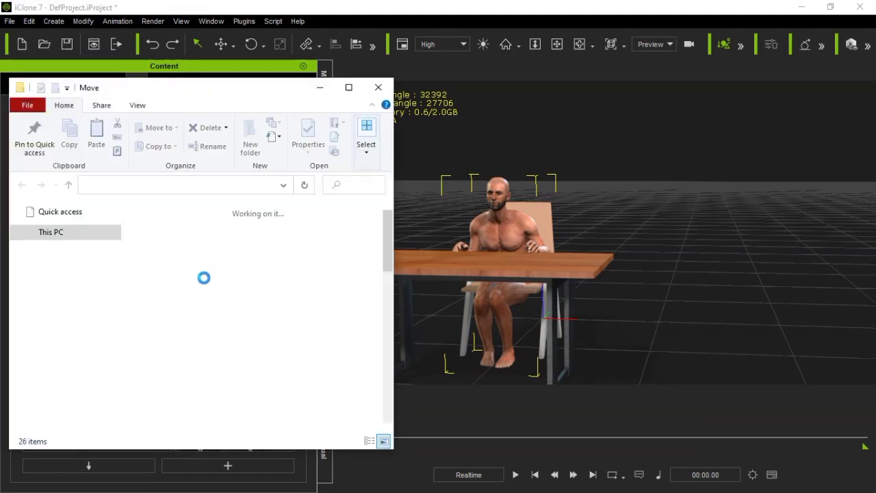
Go up the folder levels in File Explorer from the Move folder to the iClone 7 Template folder
{"action": "left_click", "coordinate": [69, 186]}
{"action": "left_click", "coordinate": [69, 190]}
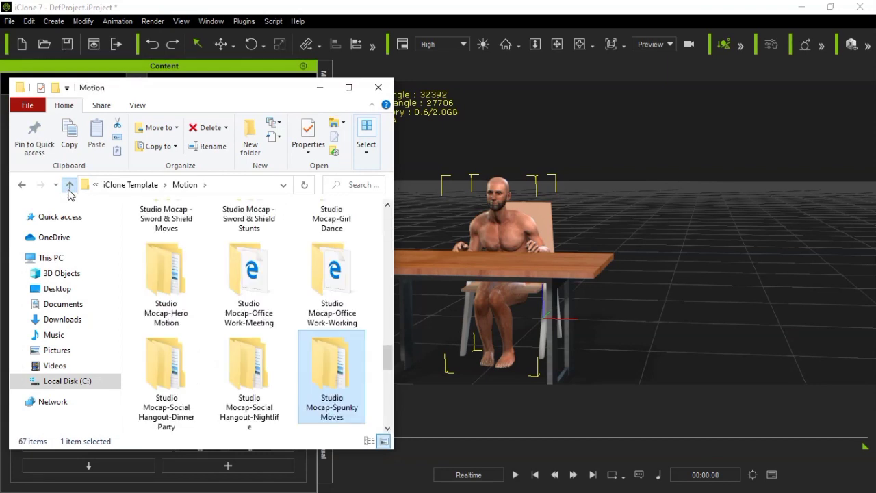
{"action": "left_click", "coordinate": [69, 190]}
{"action": "left_click", "coordinate": [69, 190]}
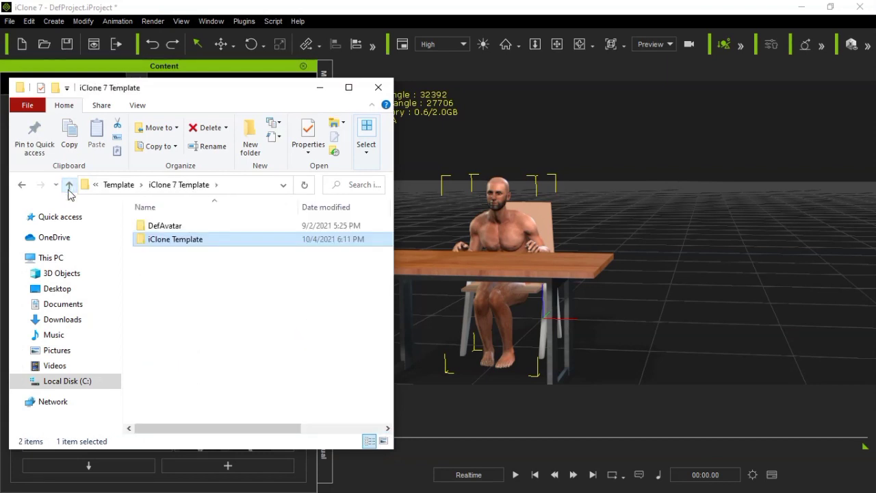
{"action": "left_click", "coordinate": [205, 278]}
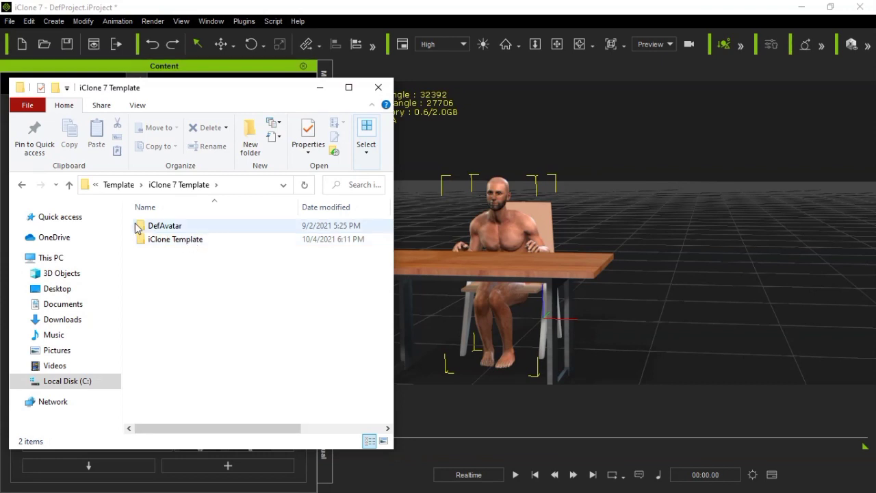
Browse from Local Disk (C:) through Users, Public, Public Documents, Reallusion and Template to the iClone 7 Template folder
{"action": "left_click", "coordinate": [82, 383]}
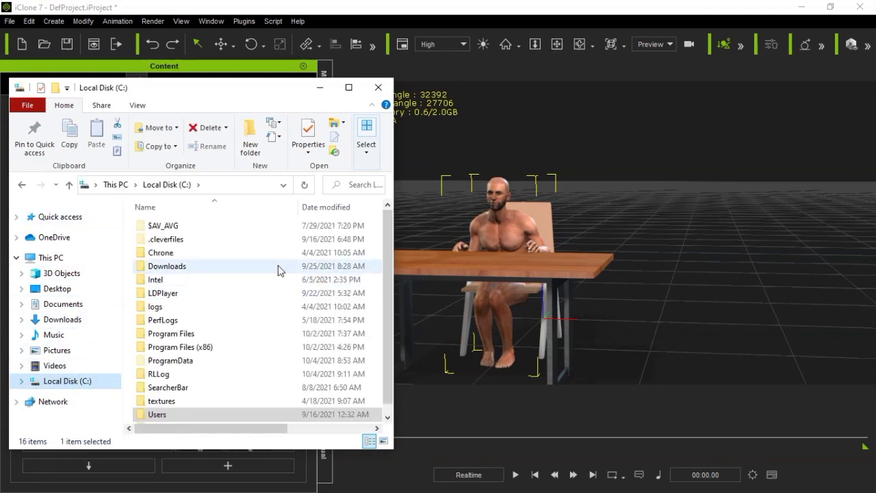
{"action": "double_click", "coordinate": [154, 414]}
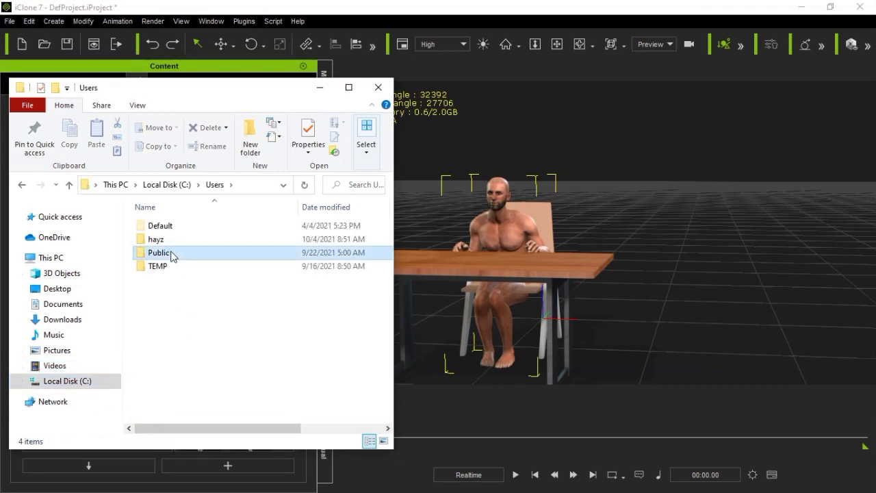
{"action": "double_click", "coordinate": [171, 255]}
{"action": "left_click", "coordinate": [182, 312]}
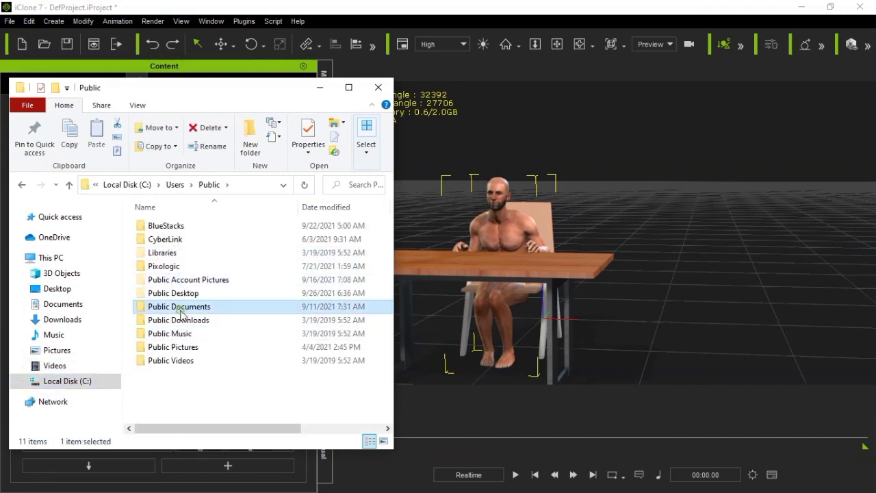
{"action": "double_click", "coordinate": [181, 312]}
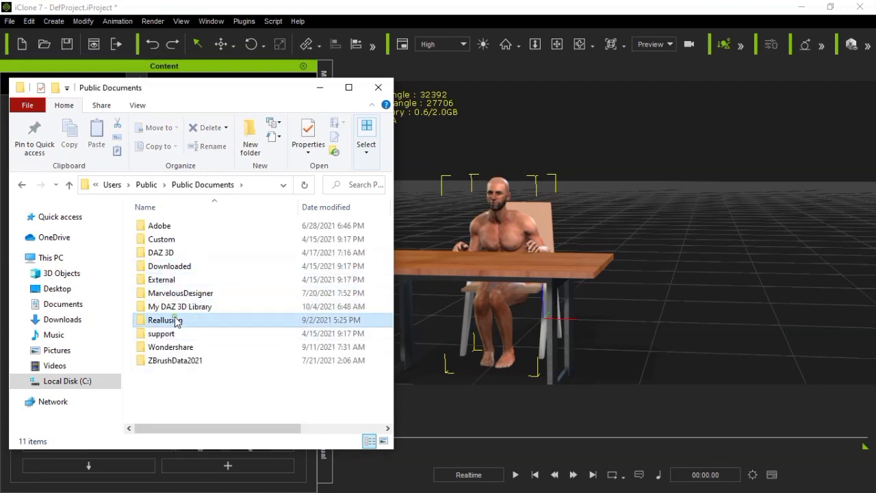
{"action": "double_click", "coordinate": [172, 320]}
{"action": "left_click", "coordinate": [189, 267]}
{"action": "double_click", "coordinate": [189, 268]}
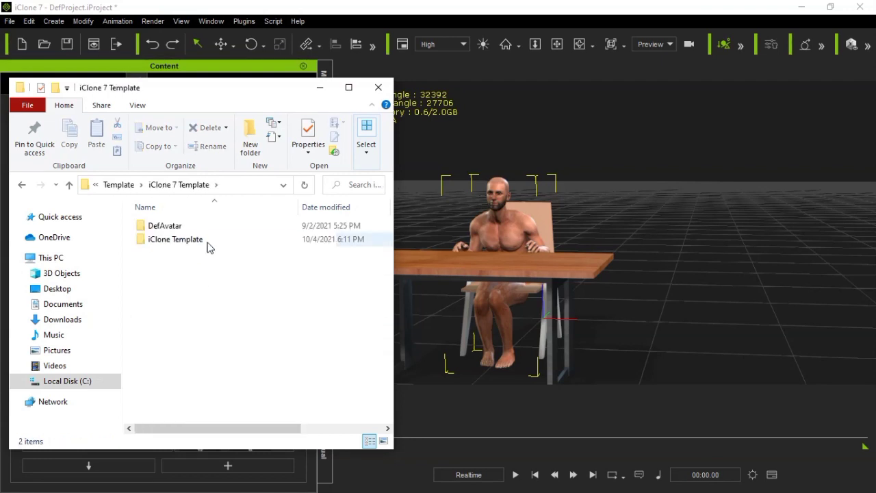
Open the iClone Template folder and its Motion subfolder
{"action": "left_click", "coordinate": [197, 241]}
{"action": "double_click", "coordinate": [197, 241]}
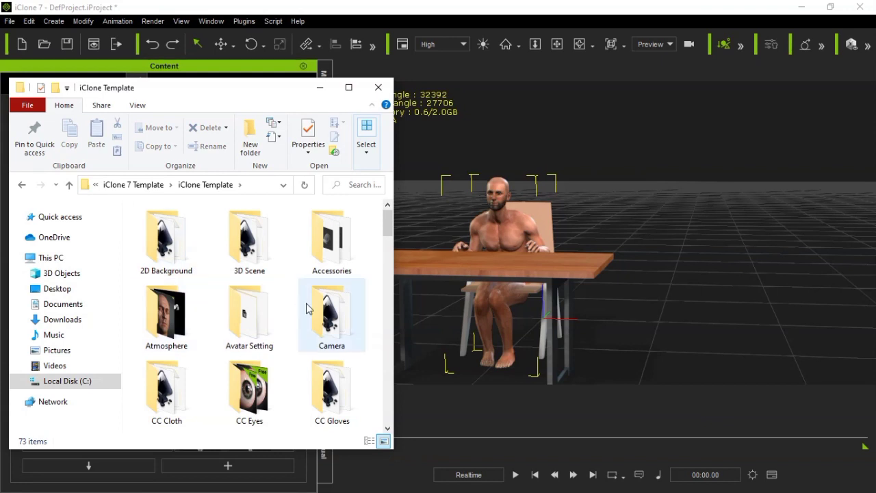
{"action": "left_click_drag", "start_coordinate": [385, 430], "coordinate": [389, 428]}
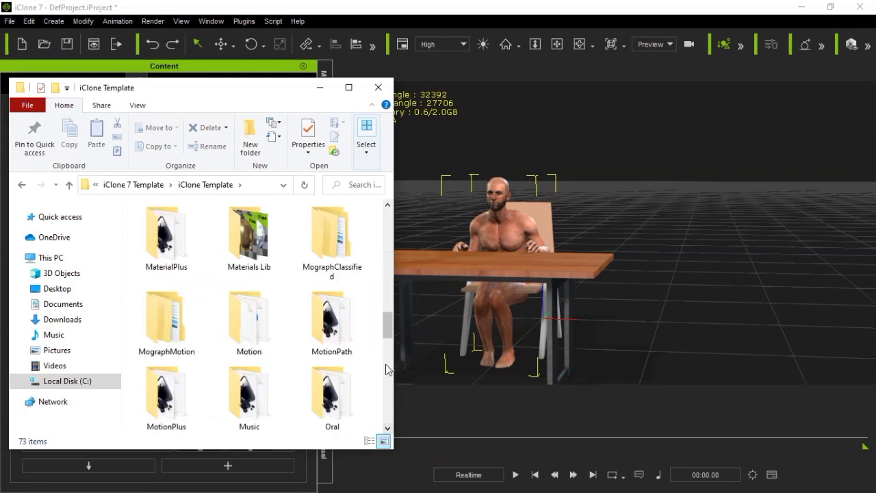
{"action": "mouse_move", "coordinate": [387, 317]}
{"action": "left_mouse_down"}
{"action": "mouse_move", "coordinate": [385, 379]}
{"action": "mouse_move", "coordinate": [385, 308]}
{"action": "mouse_move", "coordinate": [385, 323]}
{"action": "left_mouse_up"}
{"action": "left_click", "coordinate": [231, 317]}
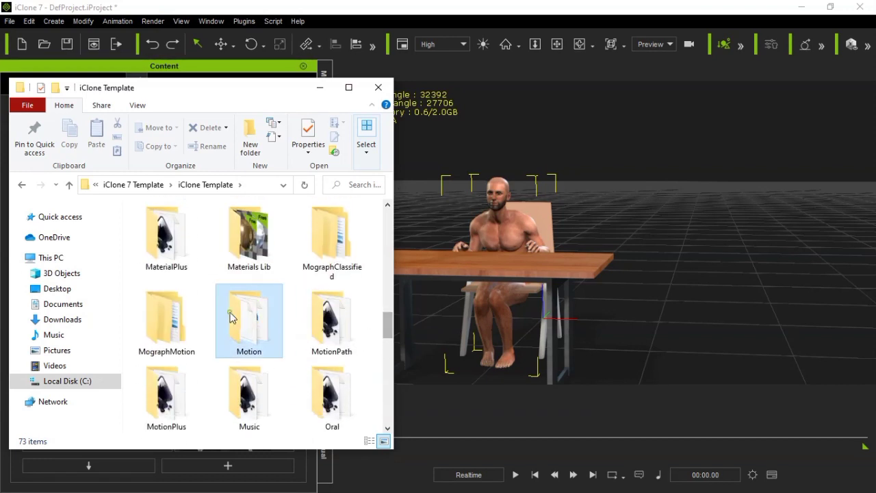
{"action": "double_click", "coordinate": [231, 317]}
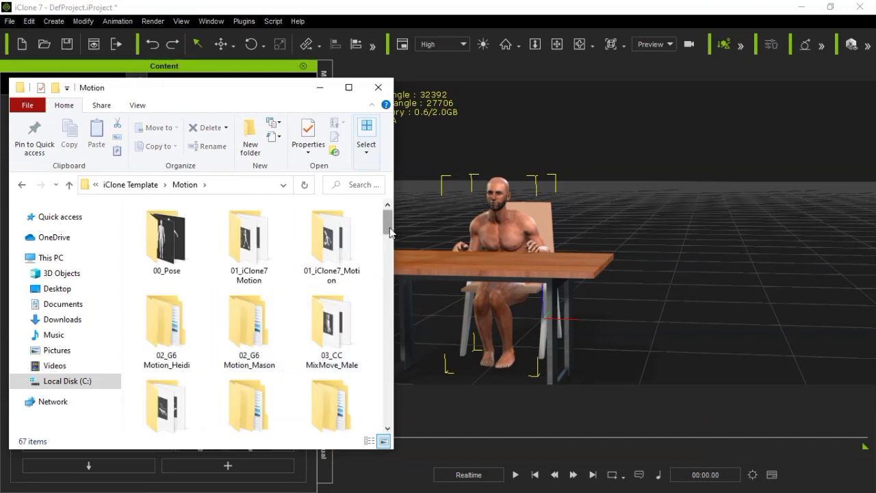
Open the Studio Mocap-Spunky Moves folder and its Move subfolder inside the Motion folder
{"action": "left_click_drag", "start_coordinate": [388, 226], "coordinate": [378, 374]}
{"action": "double_click", "coordinate": [337, 291]}
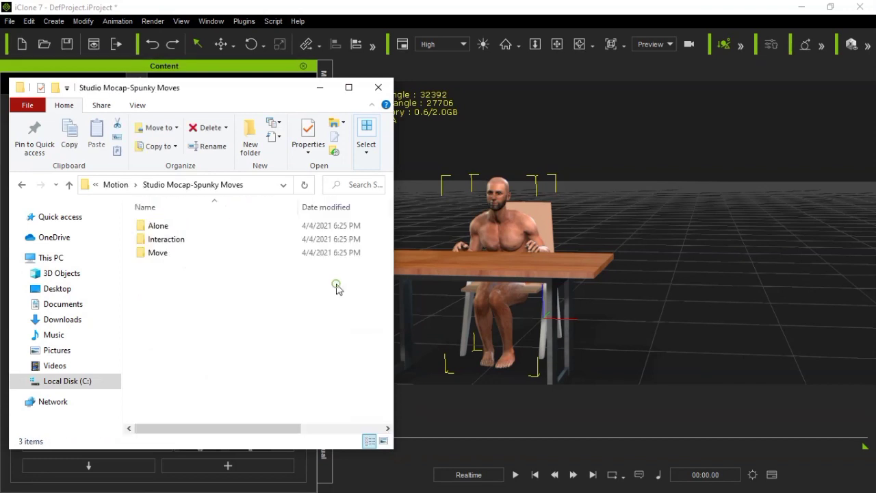
{"action": "left_click", "coordinate": [159, 253]}
{"action": "double_click", "coordinate": [159, 254]}
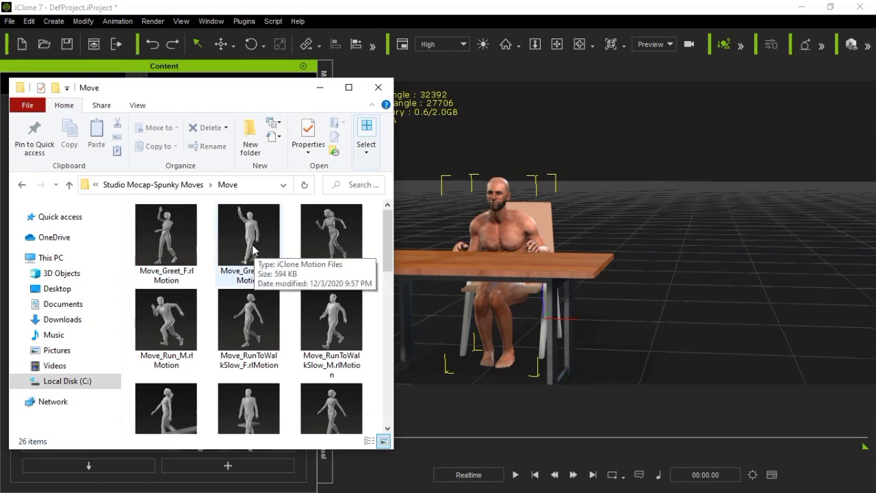
Apply Move_Greet_M.rlMotion from the Move folder to the seated character, play it back, and return to the first frame
{"action": "left_click_drag", "start_coordinate": [251, 249], "coordinate": [519, 249]}
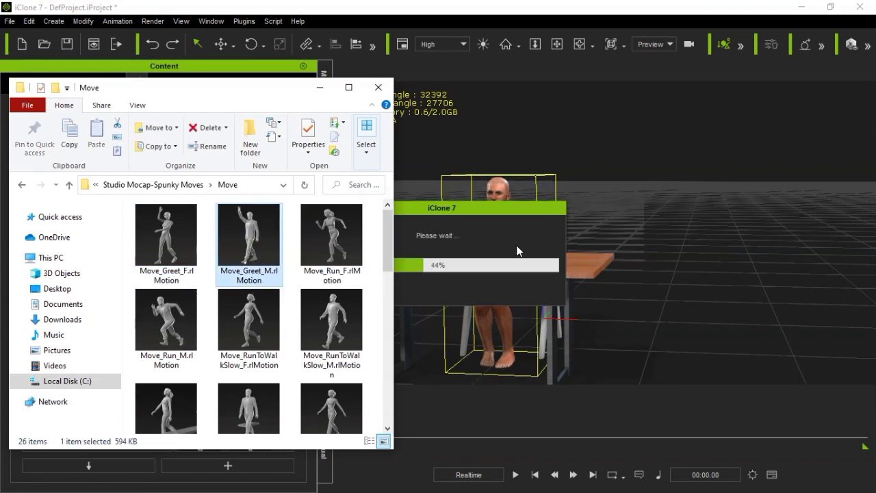
{"action": "left_click", "coordinate": [514, 474]}
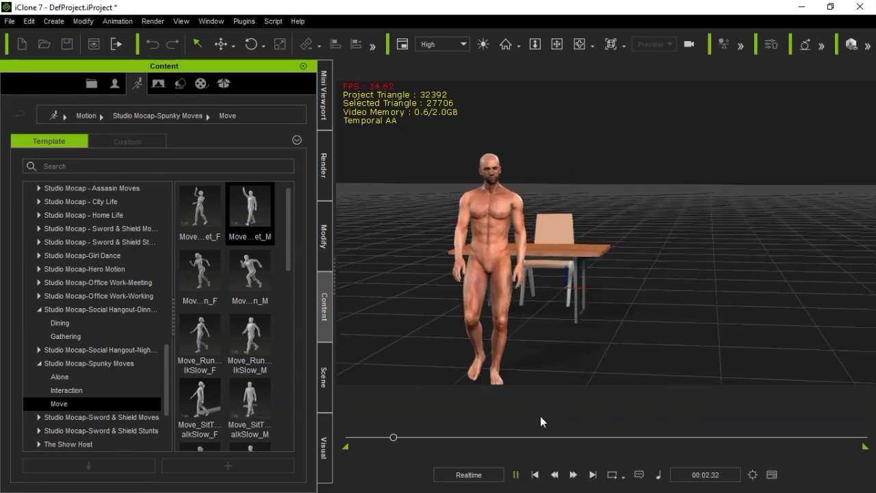
{"action": "left_click", "coordinate": [535, 476]}
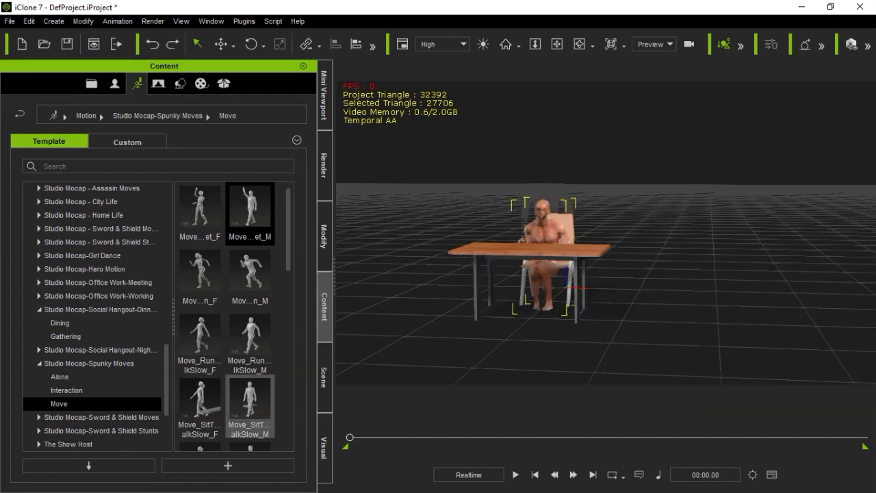
Use Find File on the Move_Greet_M motion to view its disk location, and close the File Explorer window
{"action": "right_click", "coordinate": [260, 229]}
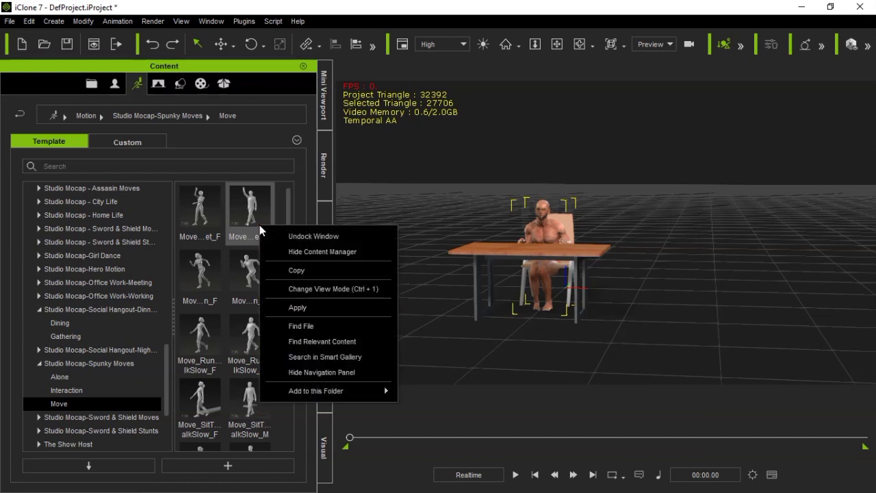
{"action": "left_click", "coordinate": [288, 326]}
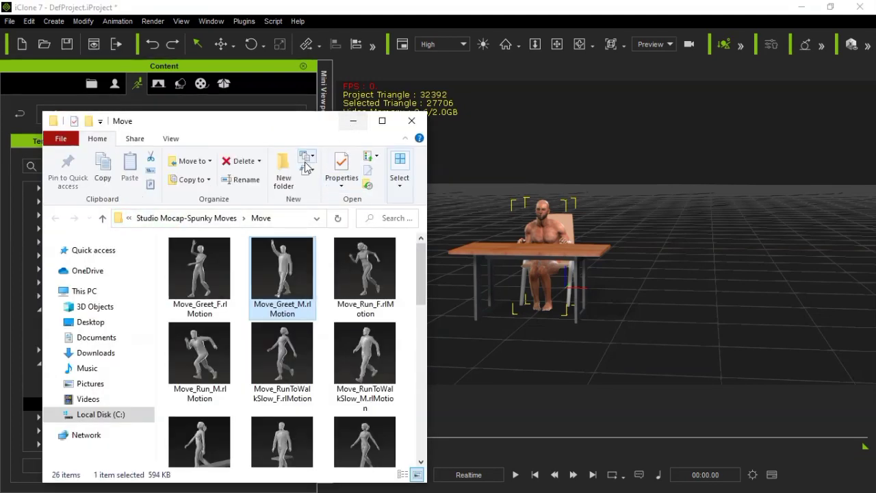
{"action": "left_click", "coordinate": [411, 120]}
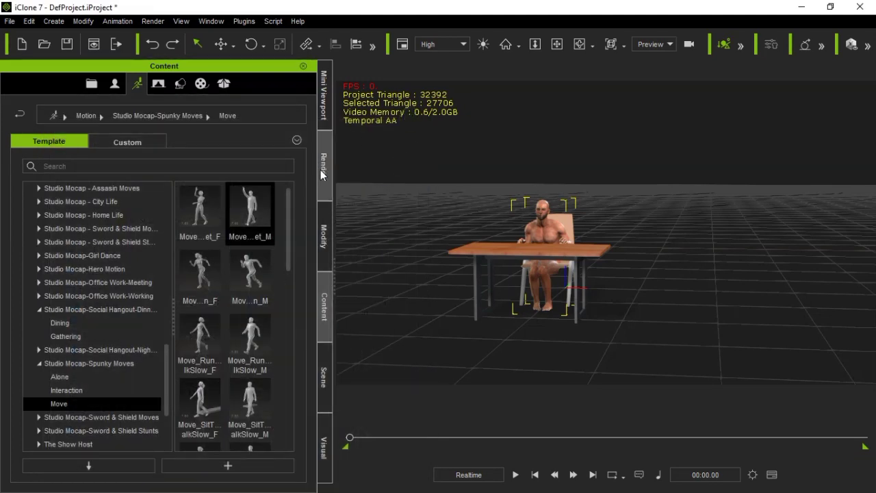
Set the Motion Puppet body profile to Base Motion for the character and close Motion Puppet
{"action": "left_click", "coordinate": [325, 236]}
{"action": "left_click", "coordinate": [118, 149]}
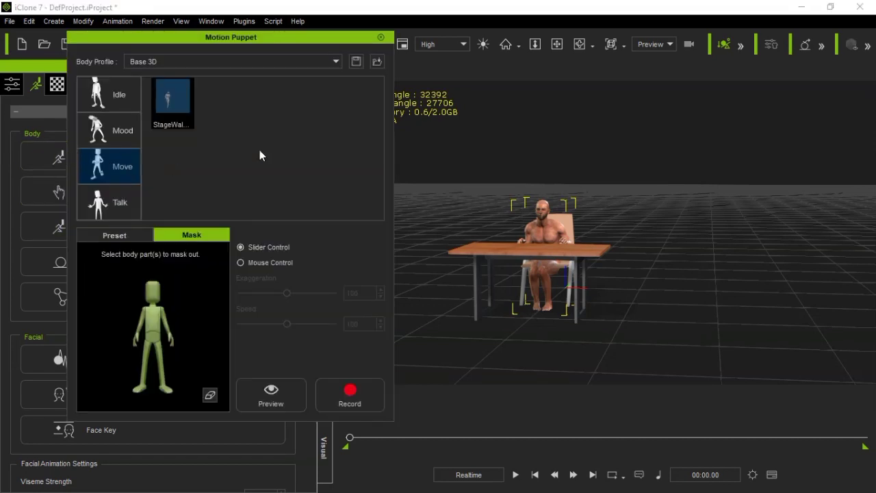
{"action": "left_click", "coordinate": [184, 62]}
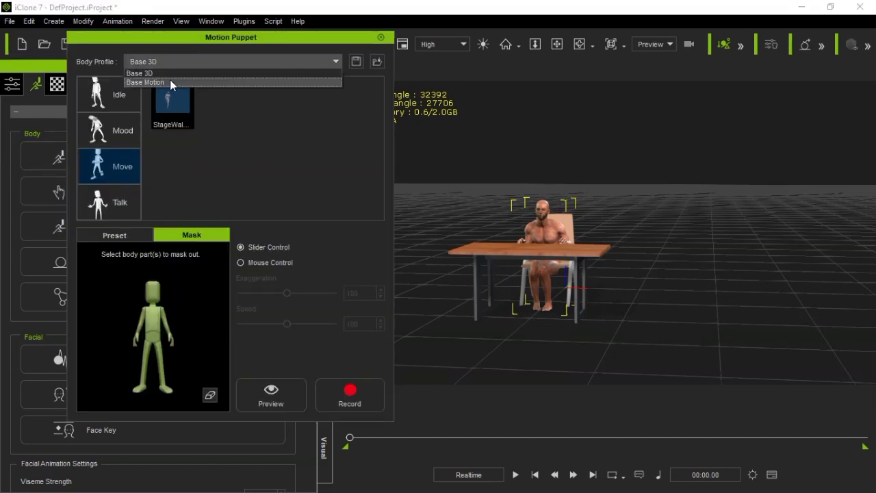
{"action": "left_click", "coordinate": [170, 80]}
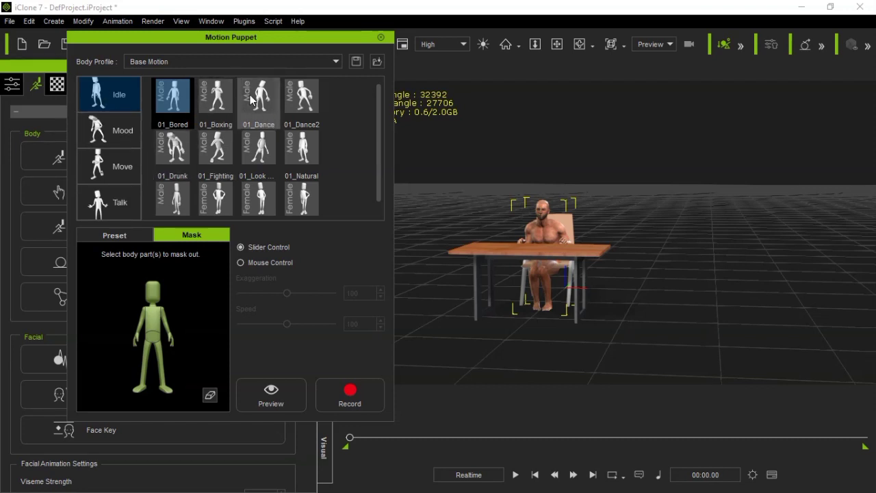
{"action": "left_click", "coordinate": [381, 37]}
Find the Move_Greet_M motion's file on disk from the content library and go up to the iClone 7 Template folder
{"action": "left_click", "coordinate": [326, 293]}
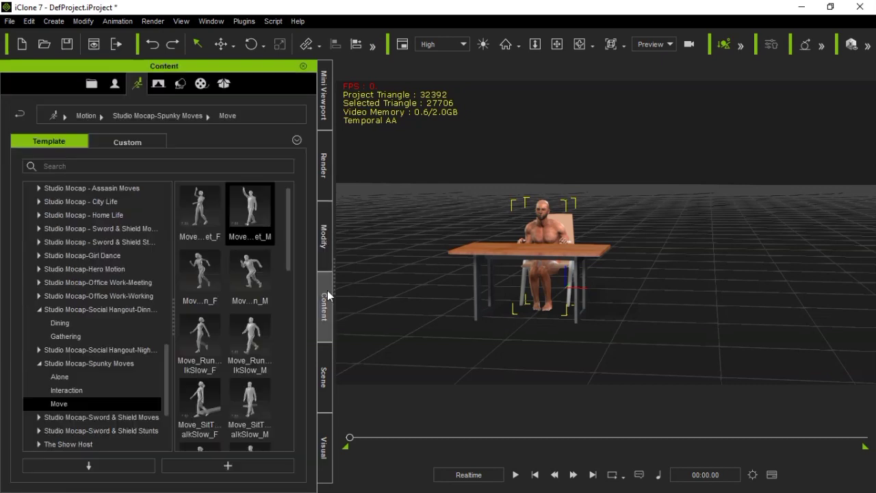
{"action": "right_click", "coordinate": [246, 228]}
{"action": "left_click", "coordinate": [284, 323]}
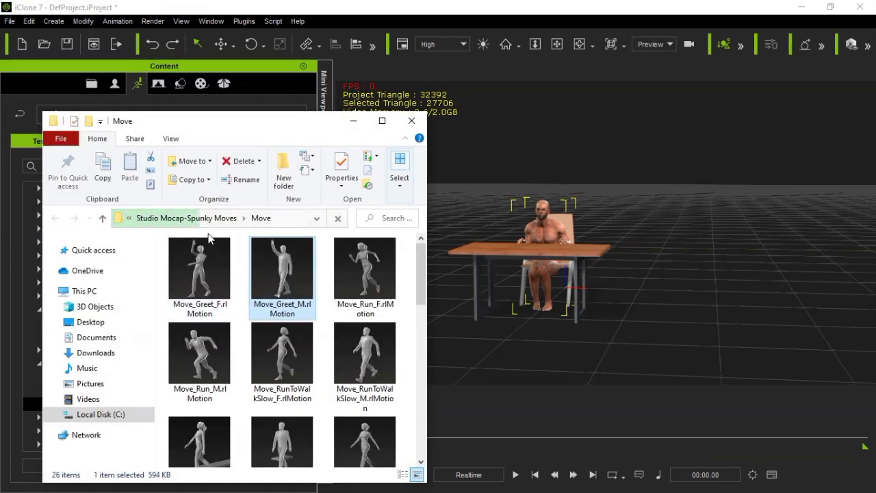
{"action": "left_click", "coordinate": [185, 225]}
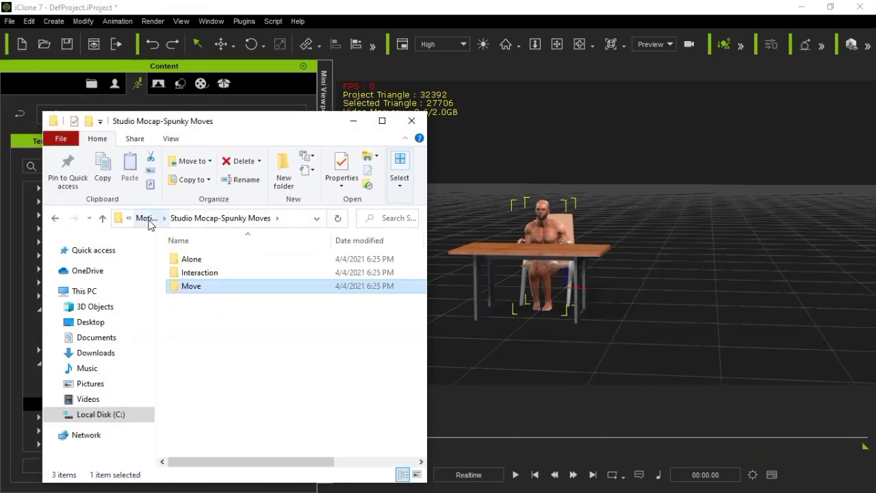
{"action": "left_click", "coordinate": [148, 219]}
{"action": "left_click", "coordinate": [150, 219]}
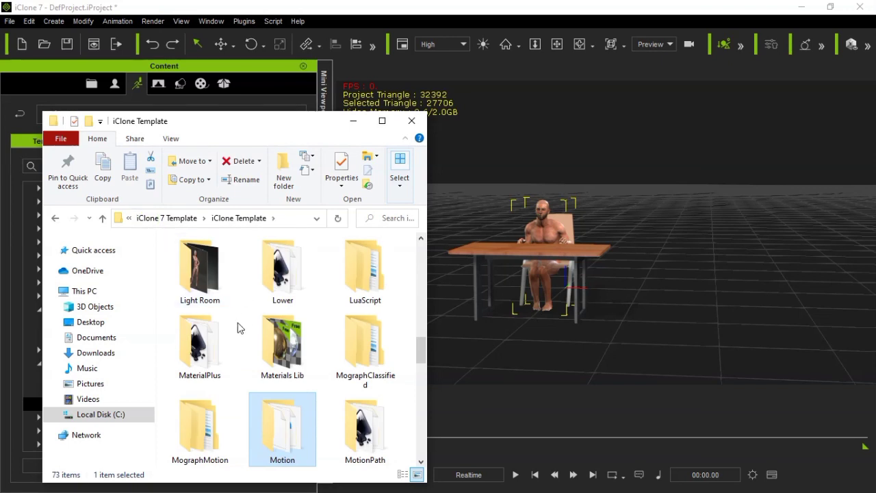
{"action": "left_click", "coordinate": [171, 222]}
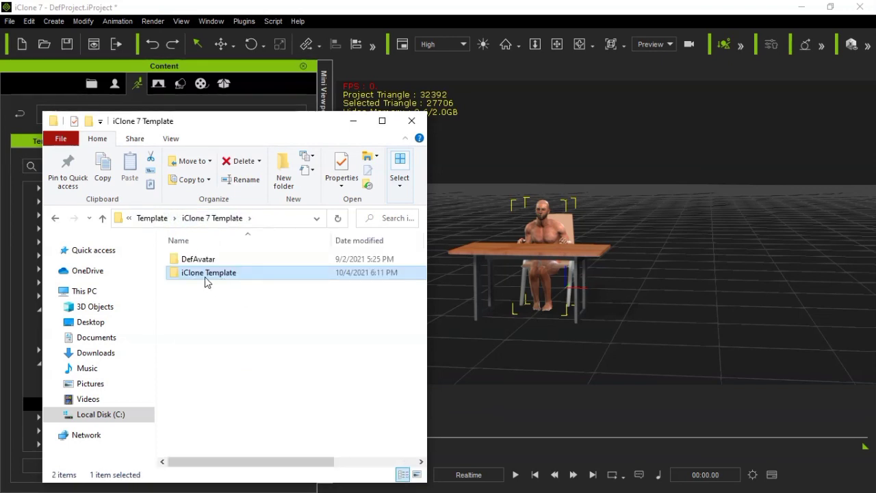
Look through the subfolders of the iClone Template folder and minimize File Explorer
{"action": "double_click", "coordinate": [204, 273]}
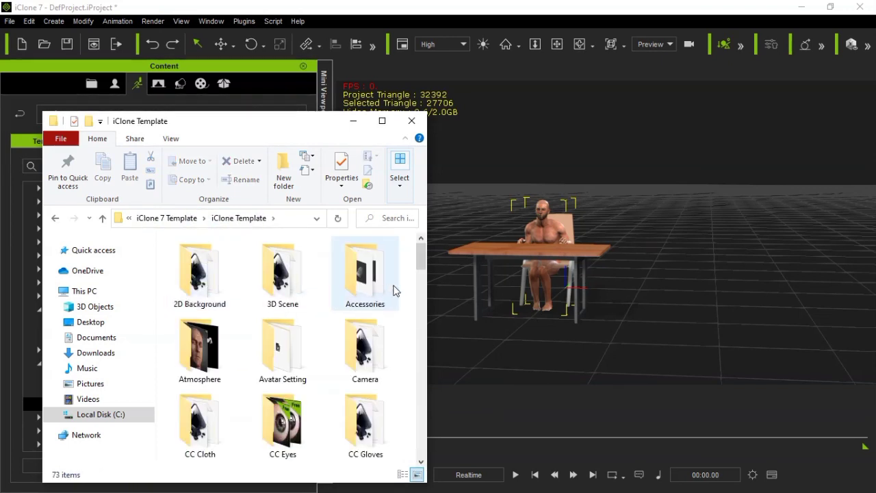
{"action": "left_click_drag", "start_coordinate": [422, 257], "coordinate": [420, 393]}
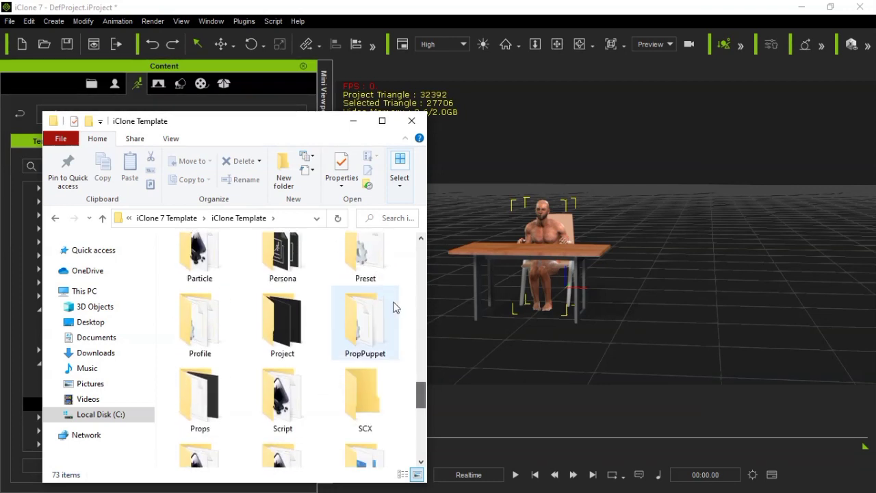
{"action": "left_click", "coordinate": [353, 121]}
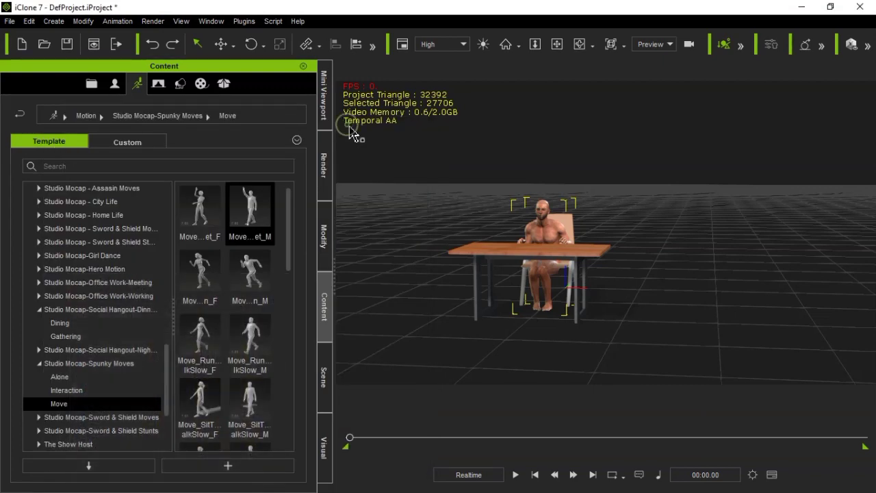
Find the Move_Greet_M file on disk again and go up the folder levels to iClone 7 Template
{"action": "left_click", "coordinate": [324, 237]}
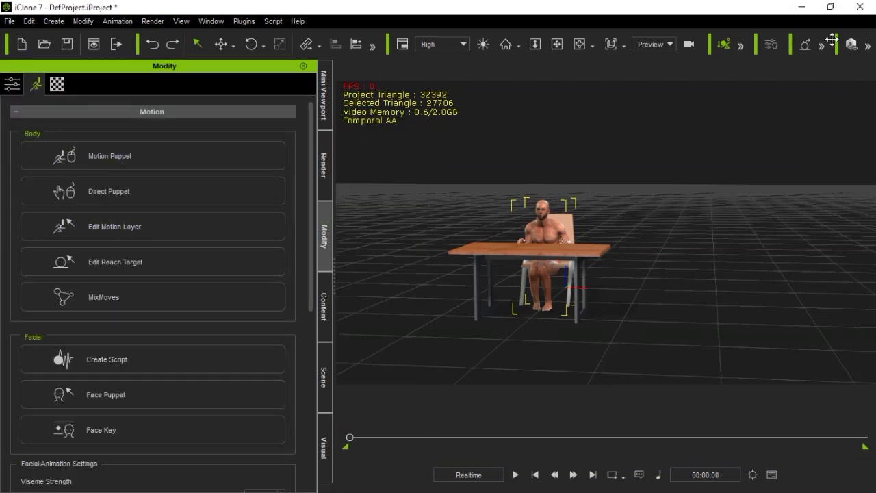
{"action": "left_click", "coordinate": [324, 306]}
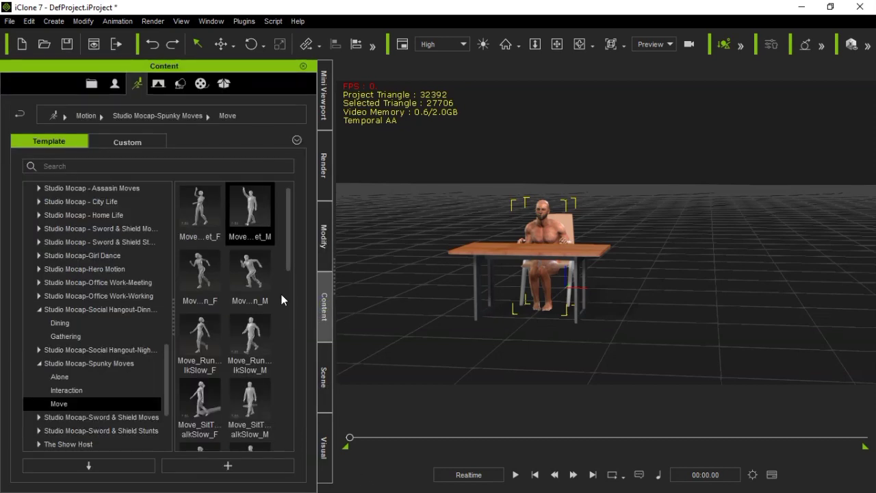
{"action": "right_click", "coordinate": [259, 237]}
{"action": "left_click", "coordinate": [279, 334]}
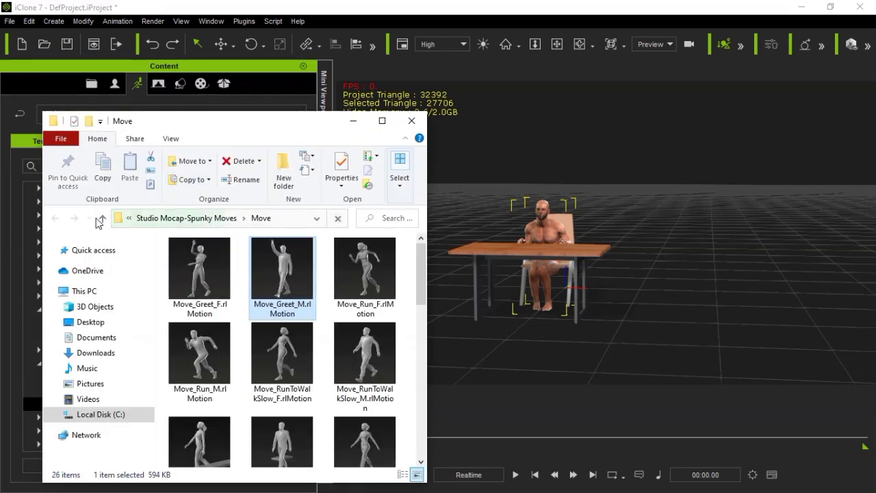
{"action": "left_click", "coordinate": [155, 218]}
{"action": "left_click", "coordinate": [154, 218]}
{"action": "left_click", "coordinate": [155, 218]}
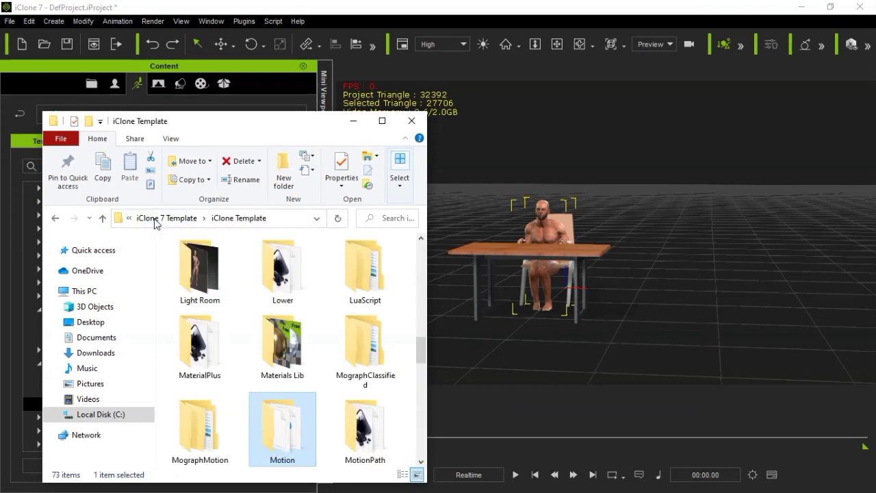
{"action": "left_click", "coordinate": [154, 219]}
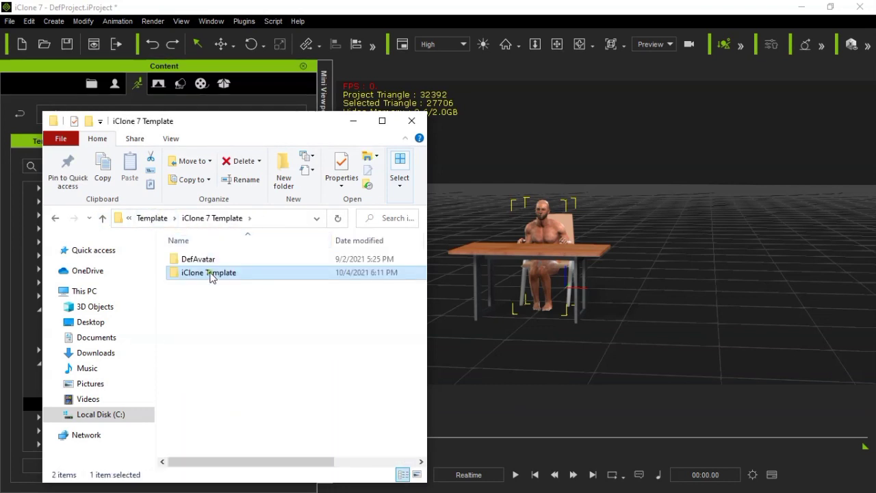
Open the Preset folder inside iClone Template to view the puppet profile folders, and close File Explorer
{"action": "double_click", "coordinate": [211, 278]}
{"action": "left_click_drag", "start_coordinate": [422, 260], "coordinate": [418, 397]}
{"action": "double_click", "coordinate": [382, 296]}
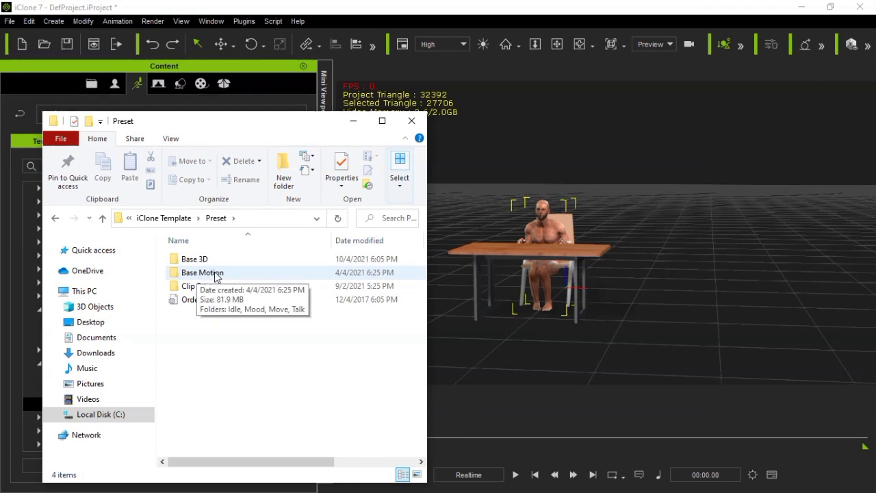
{"action": "left_click", "coordinate": [412, 121]}
Review the body profile choices in Motion Puppet and close it without changing the profile
{"action": "left_click", "coordinate": [325, 239]}
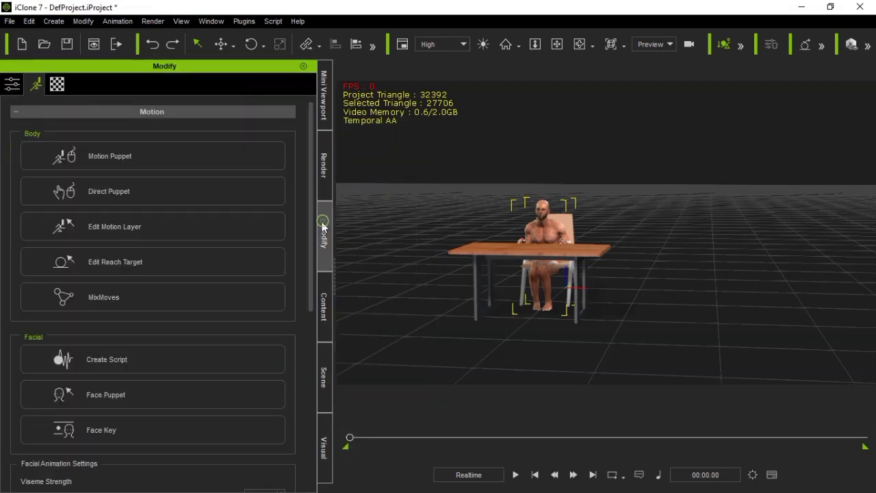
{"action": "left_click", "coordinate": [137, 158]}
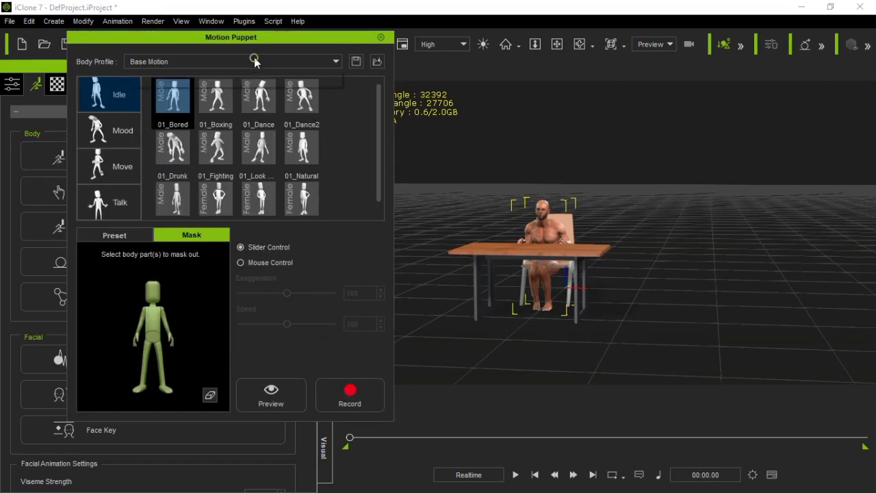
{"action": "left_click", "coordinate": [254, 62]}
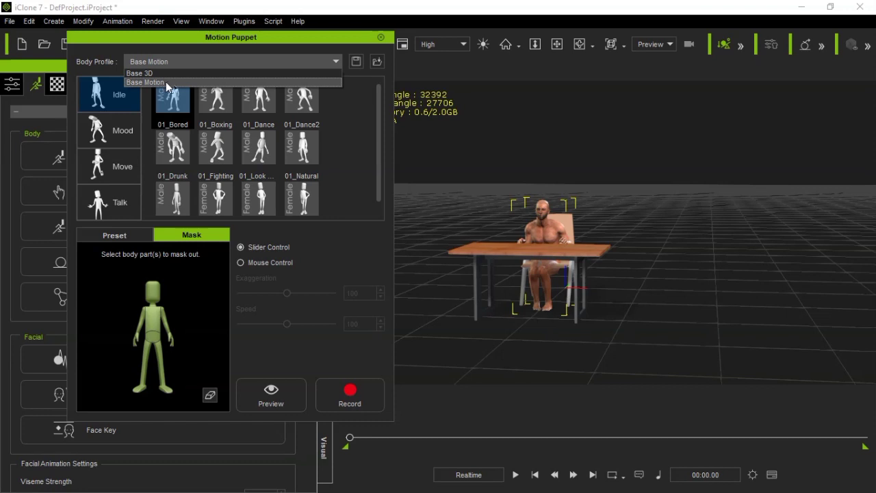
{"action": "left_click", "coordinate": [380, 38]}
Show the Move_Greet_M motion's file in its folder on disk from the content library
{"action": "left_click", "coordinate": [321, 293]}
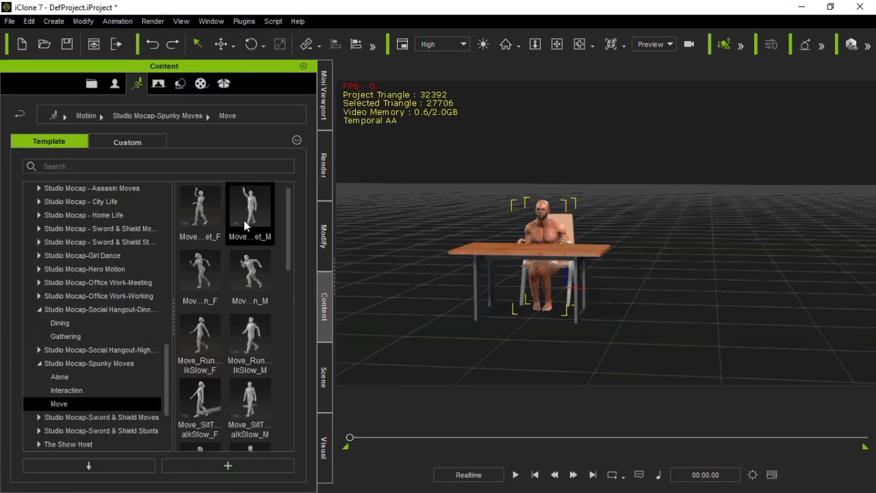
{"action": "right_click", "coordinate": [244, 220]}
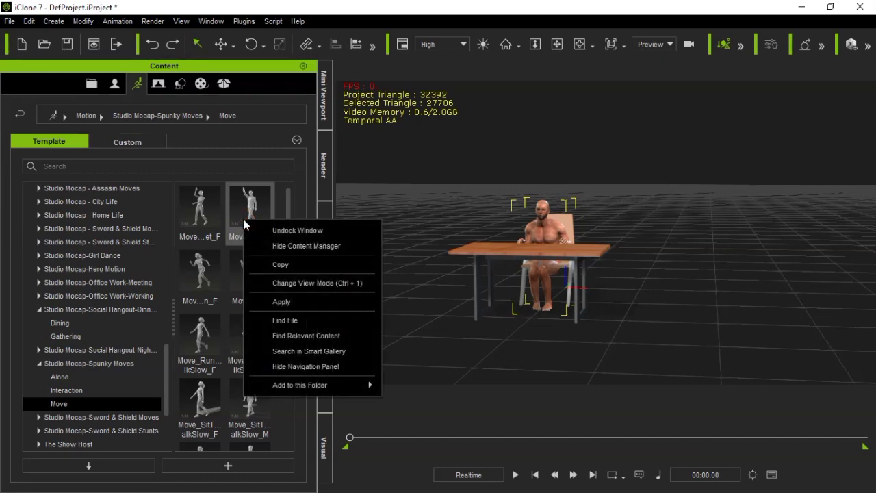
{"action": "left_click", "coordinate": [281, 321]}
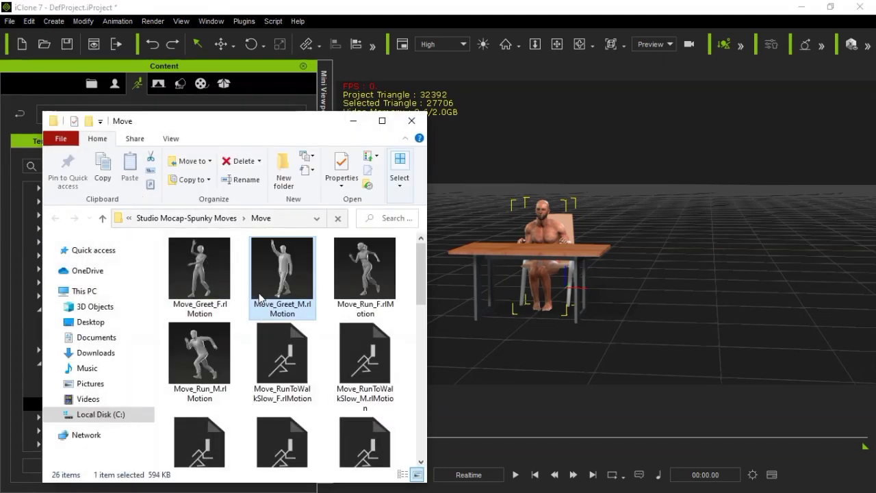
Go up to the iClone Template folder, find its Preset folder, and move the File Explorer window clear of the content library
{"action": "left_click", "coordinate": [104, 217]}
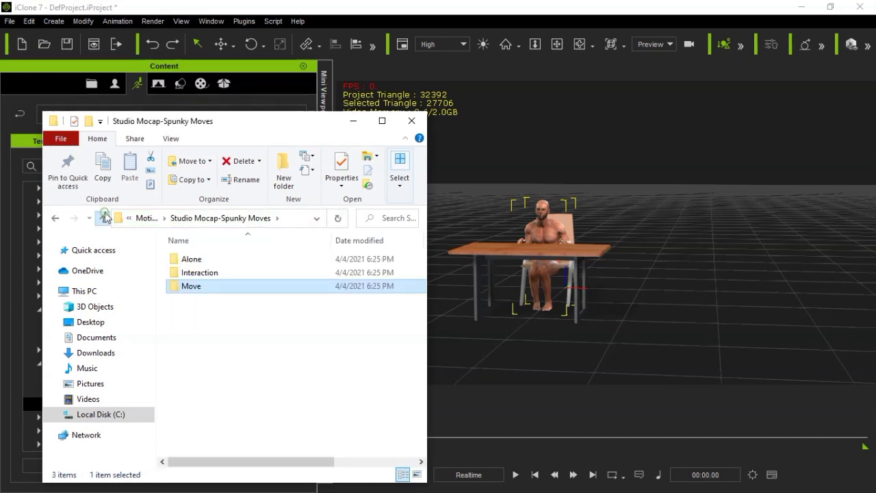
{"action": "left_click", "coordinate": [104, 218]}
{"action": "left_click", "coordinate": [104, 218]}
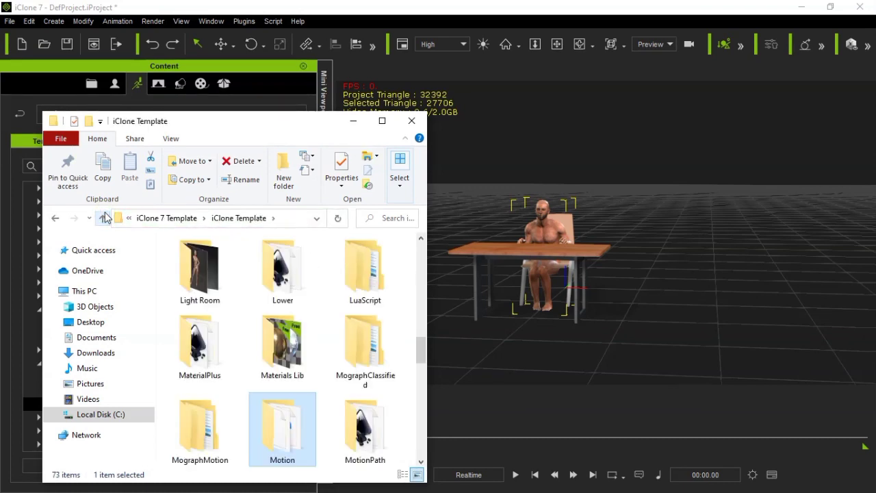
{"action": "left_click_drag", "start_coordinate": [417, 344], "coordinate": [415, 378]}
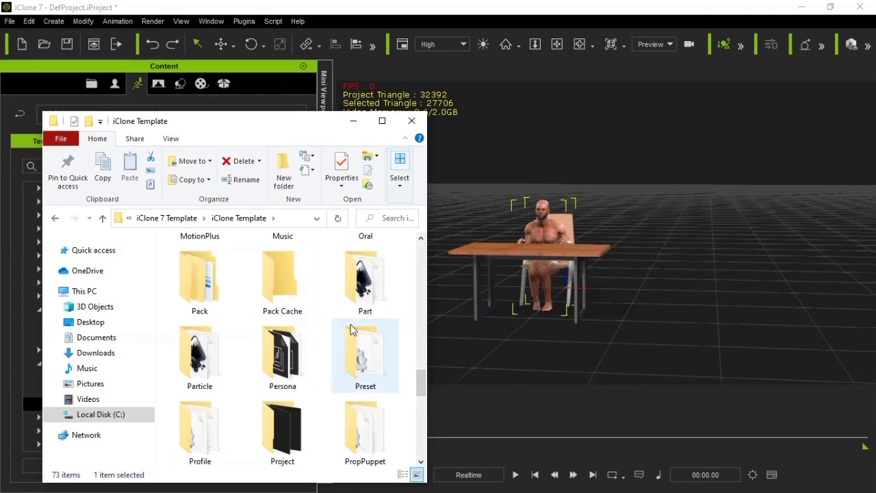
{"action": "left_click_drag", "start_coordinate": [214, 132], "coordinate": [614, 120]}
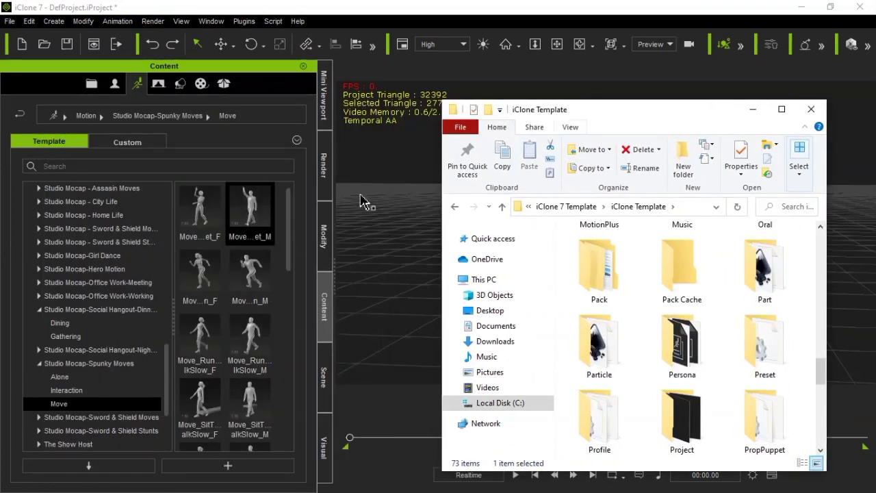
Open Preset, its Base Motion folder and the Idle subfolder, and look through the motion files as large thumbnails
{"action": "left_click", "coordinate": [759, 342]}
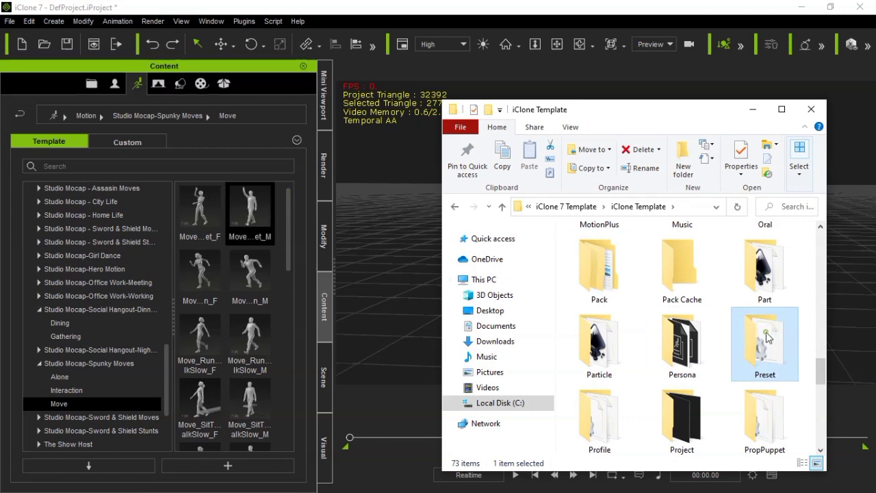
{"action": "double_click", "coordinate": [766, 337]}
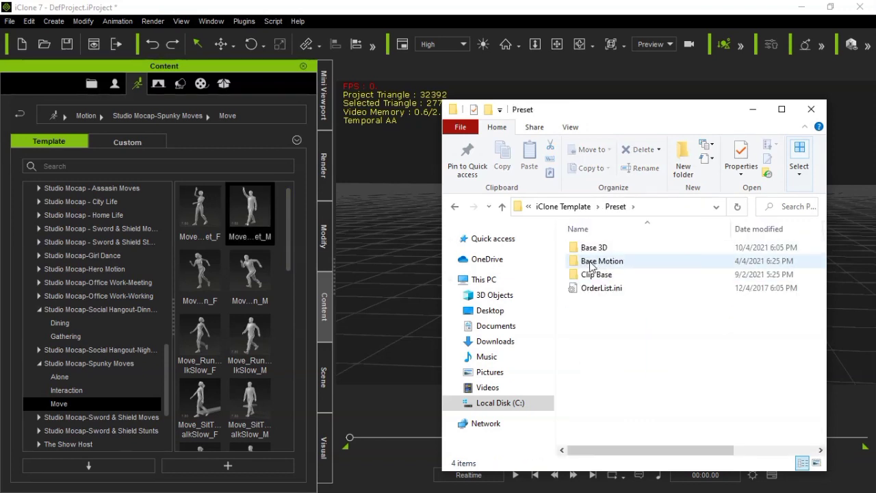
{"action": "double_click", "coordinate": [592, 263]}
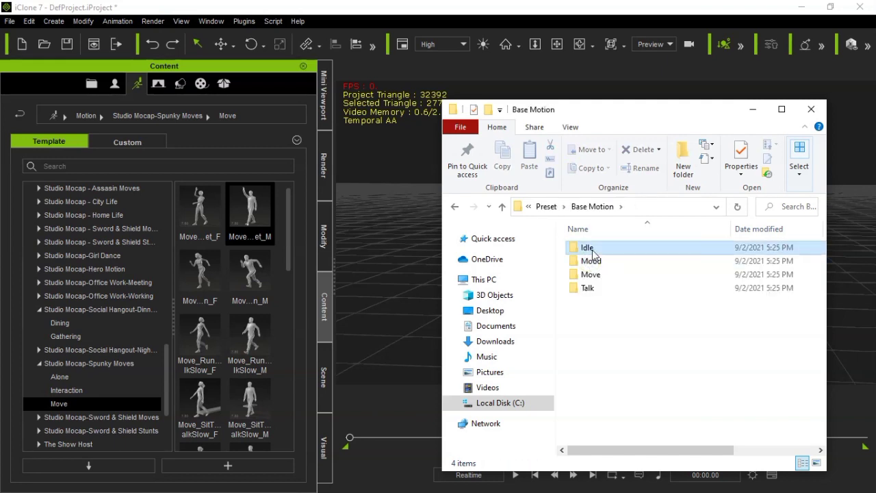
{"action": "double_click", "coordinate": [589, 249]}
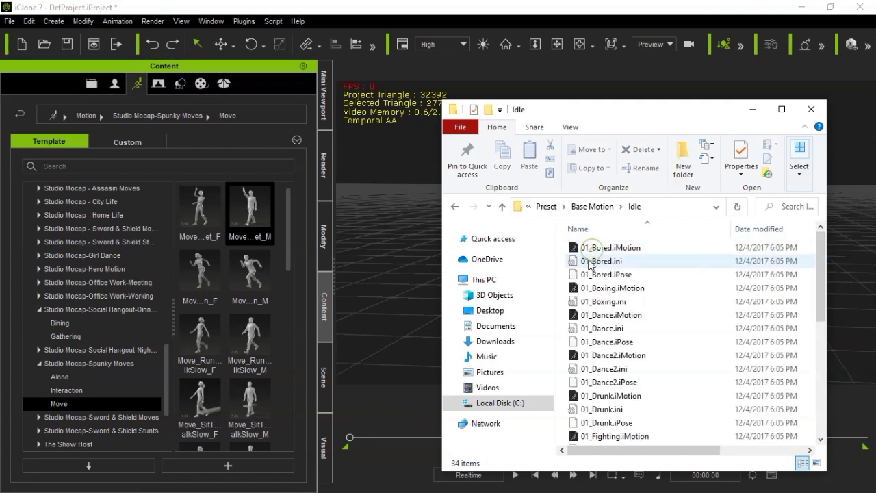
{"action": "left_click", "coordinate": [817, 463]}
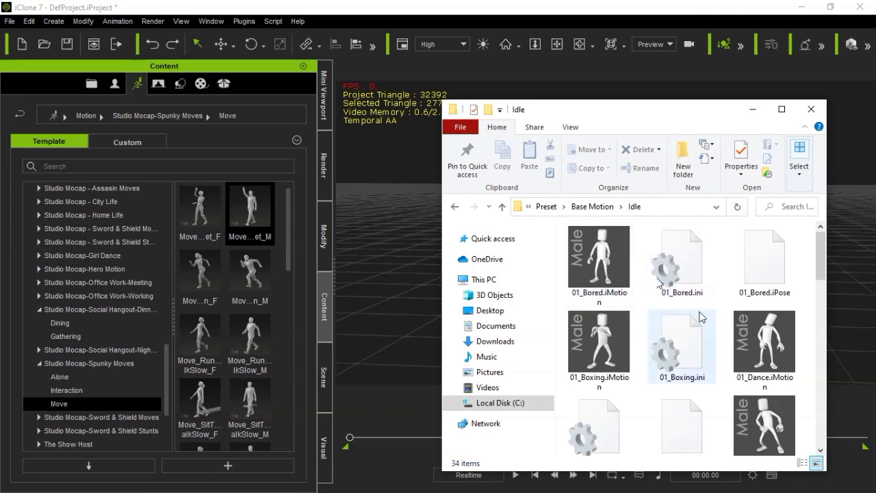
{"action": "left_click_drag", "start_coordinate": [820, 254], "coordinate": [824, 377]}
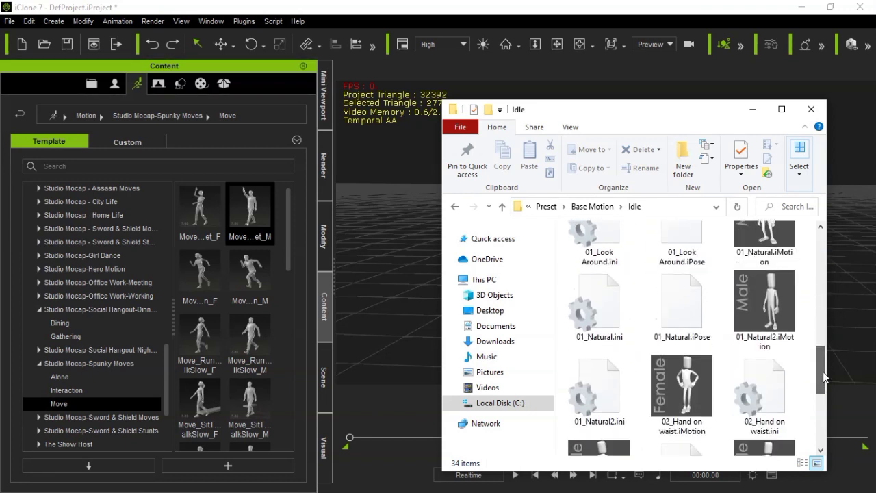
Go back up to the Preset folder and make a duplicate of the Base Motion folder there
{"action": "left_click", "coordinate": [502, 207]}
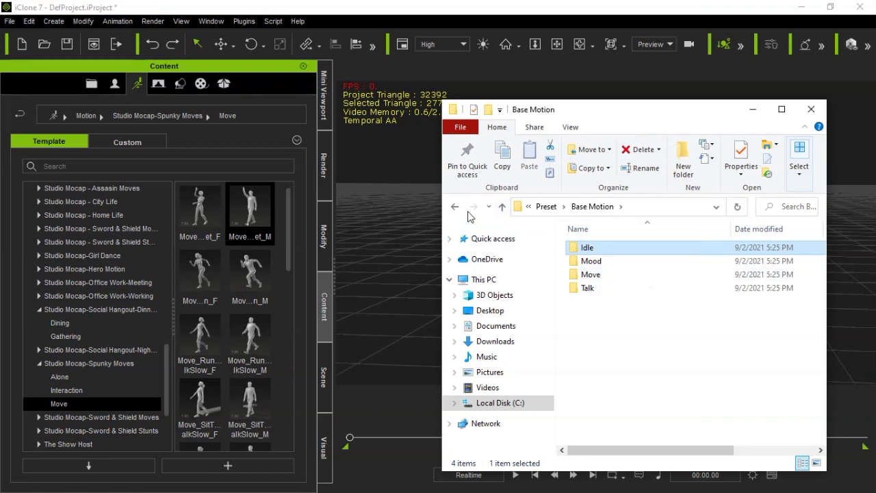
{"action": "left_click", "coordinate": [502, 207]}
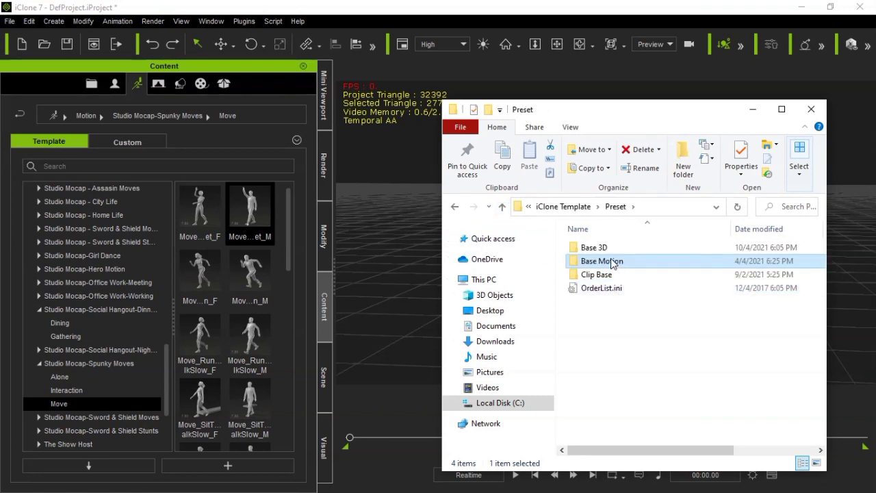
{"action": "left_click", "coordinate": [624, 261]}
{"action": "right_click", "coordinate": [623, 260]}
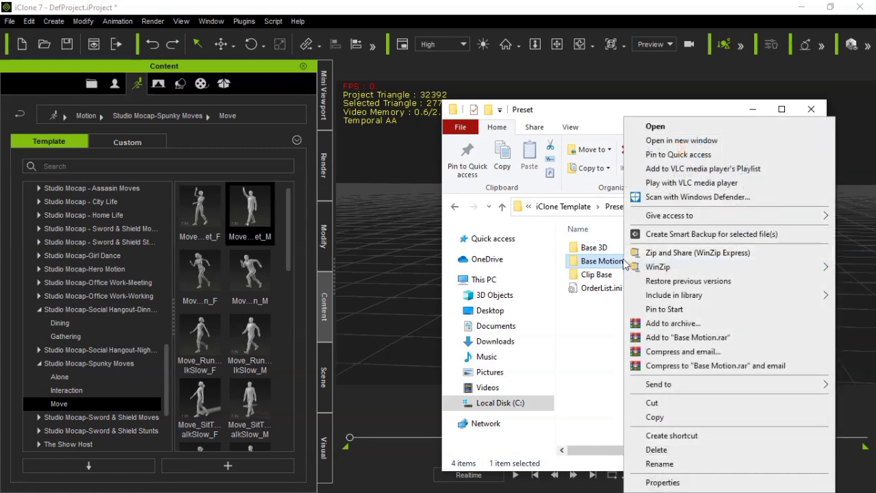
{"action": "left_click", "coordinate": [656, 417]}
{"action": "left_click", "coordinate": [661, 386]}
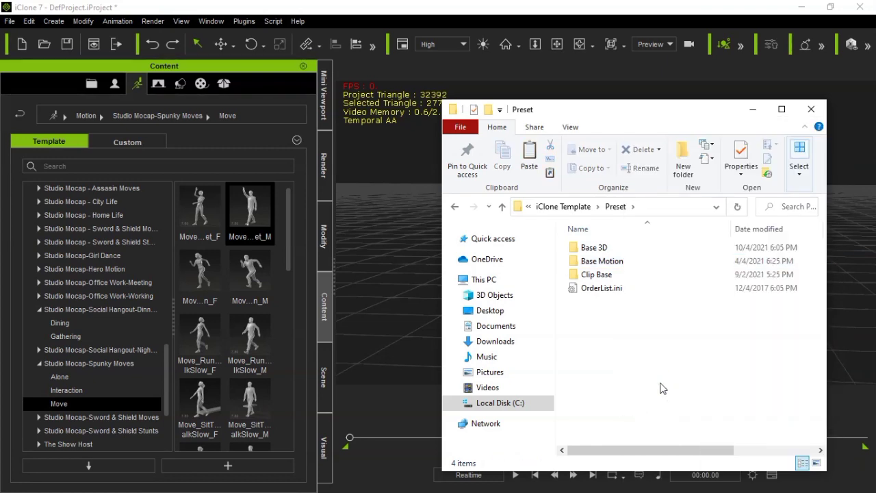
{"action": "key", "text": "ctrl+v"}
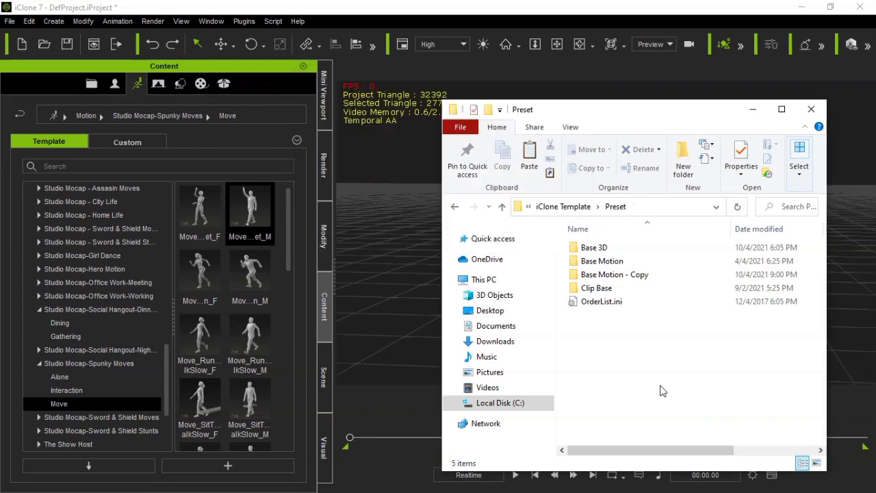
Rename the duplicated Base Motion folder as Base Tutor
{"action": "right_click", "coordinate": [628, 277]}
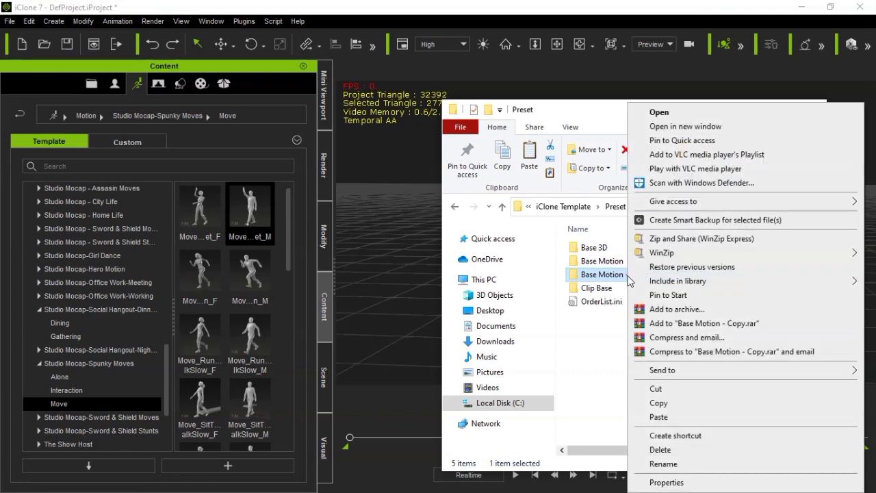
{"action": "left_click", "coordinate": [654, 468]}
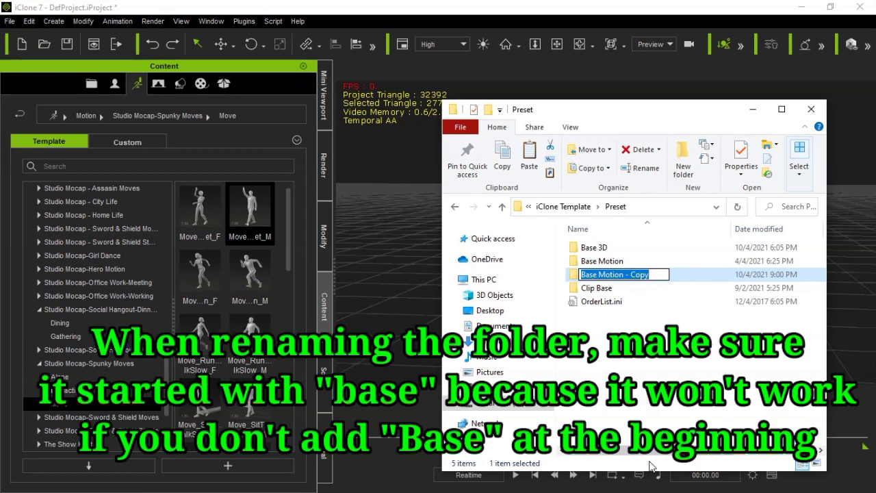
{"action": "type", "text": "Base T"}
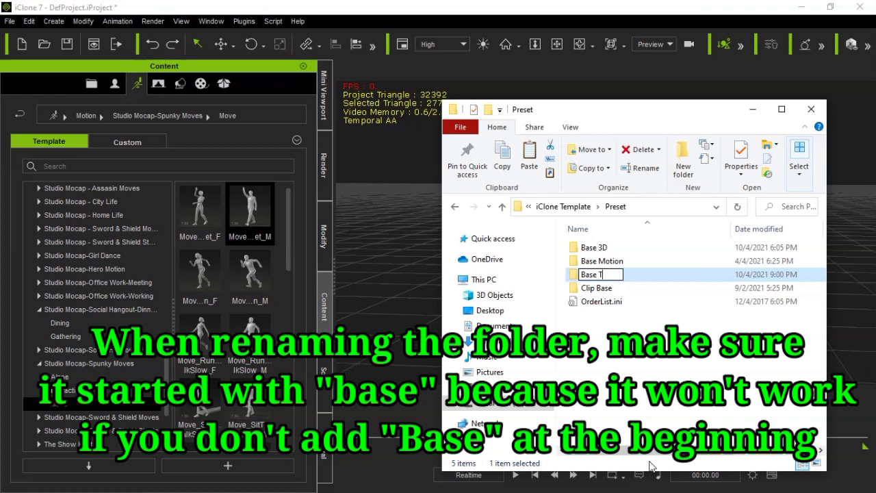
{"action": "type", "text": "utor"}
{"action": "key", "text": "Return"}
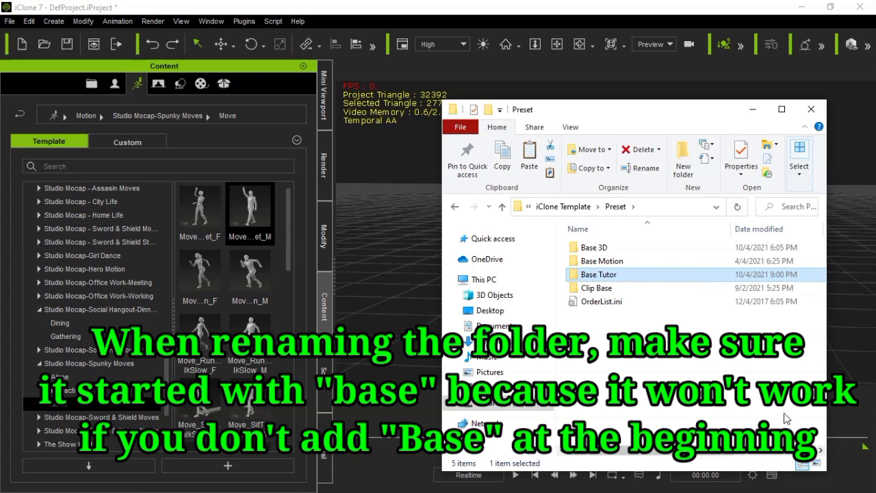
Look at the files in the Idle subfolder of Base Tutor and return to the Base Tutor folder
{"action": "double_click", "coordinate": [598, 275]}
{"action": "double_click", "coordinate": [597, 248]}
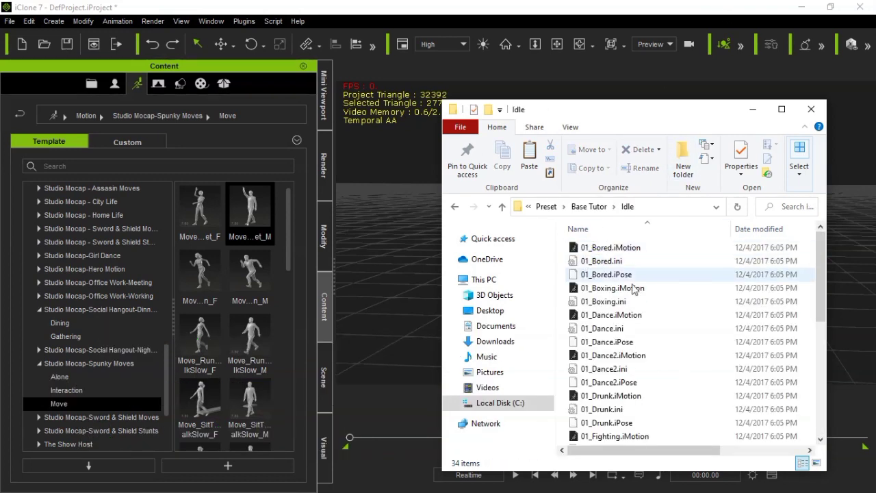
{"action": "left_click", "coordinate": [502, 208]}
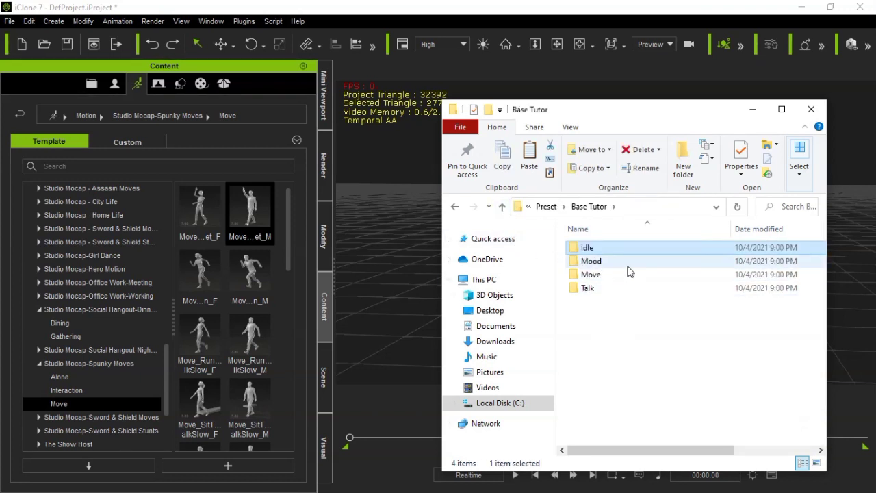
{"action": "left_click", "coordinate": [593, 348]}
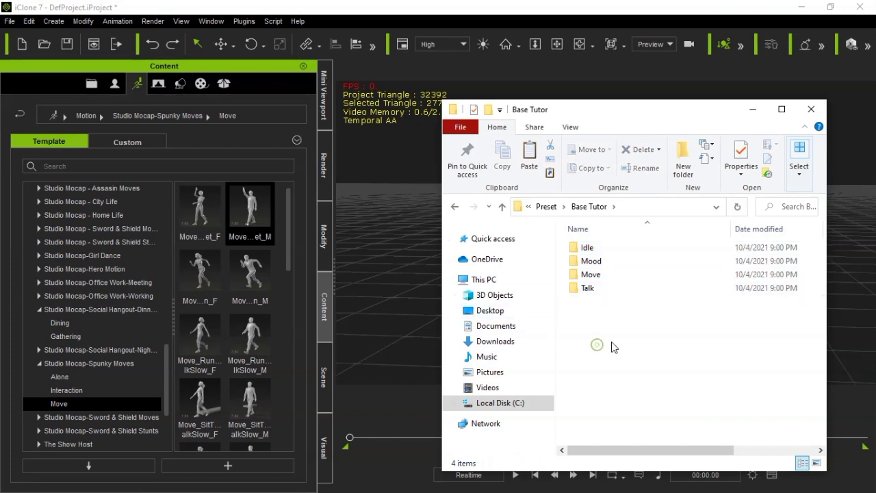
{"action": "double_click", "coordinate": [588, 247]}
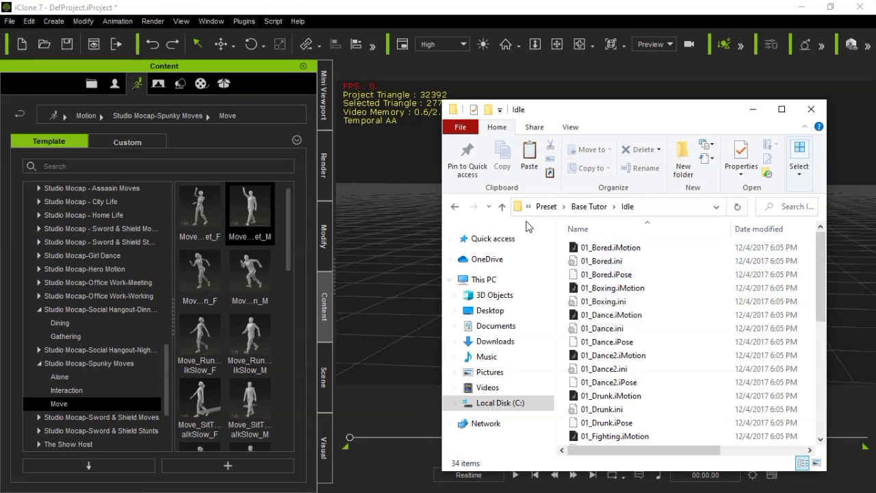
{"action": "left_click", "coordinate": [501, 208]}
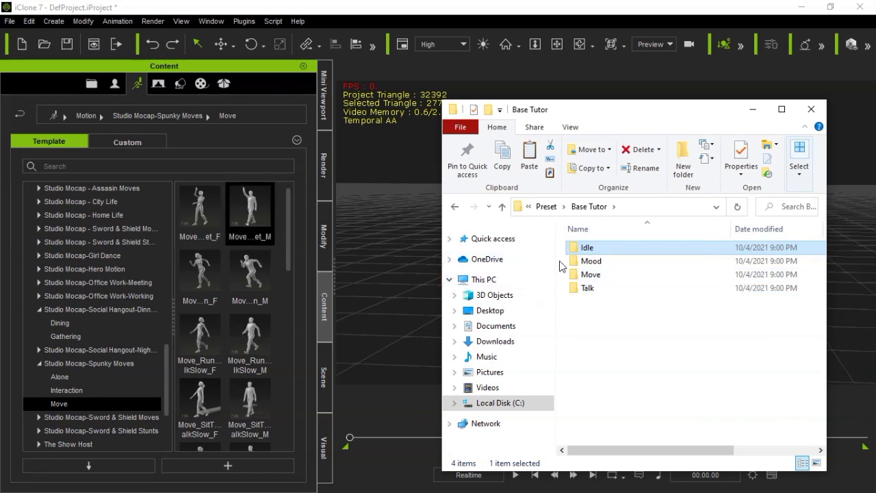
Delete everything in Base Tutor's Move folder except 01_Angry Walk.ini, Move_Click.bmp, Move_def.bmp and Move_over.bmp
{"action": "left_click", "coordinate": [587, 275]}
{"action": "double_click", "coordinate": [587, 278]}
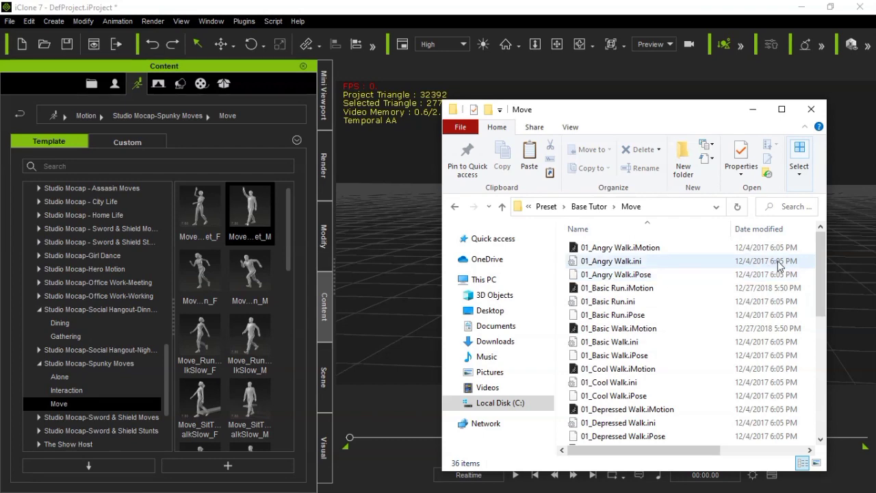
{"action": "mouse_move", "coordinate": [822, 260]}
{"action": "left_mouse_down"}
{"action": "mouse_move", "coordinate": [824, 399]}
{"action": "mouse_move", "coordinate": [824, 277]}
{"action": "left_mouse_up"}
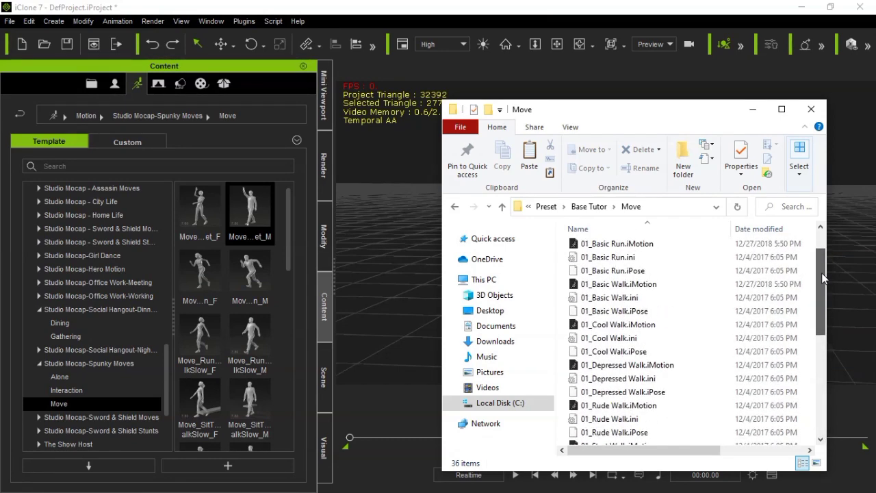
{"action": "left_click", "coordinate": [601, 264]}
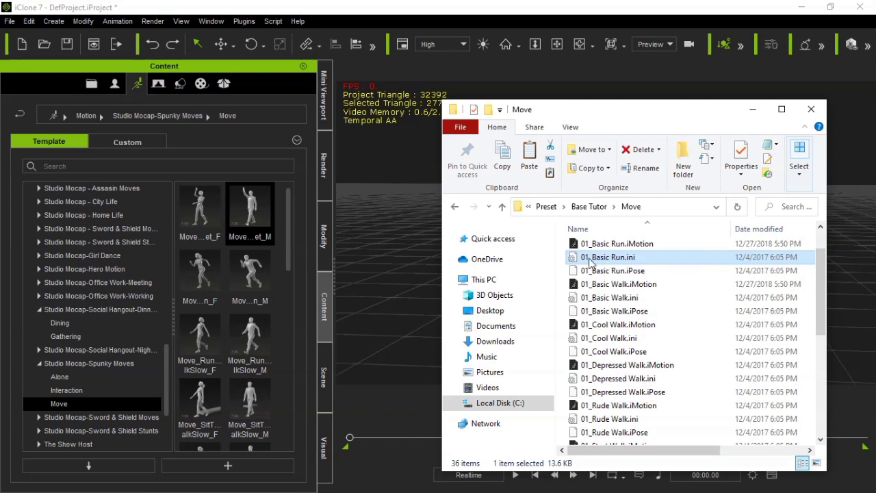
{"action": "key", "text": "ctrl+a"}
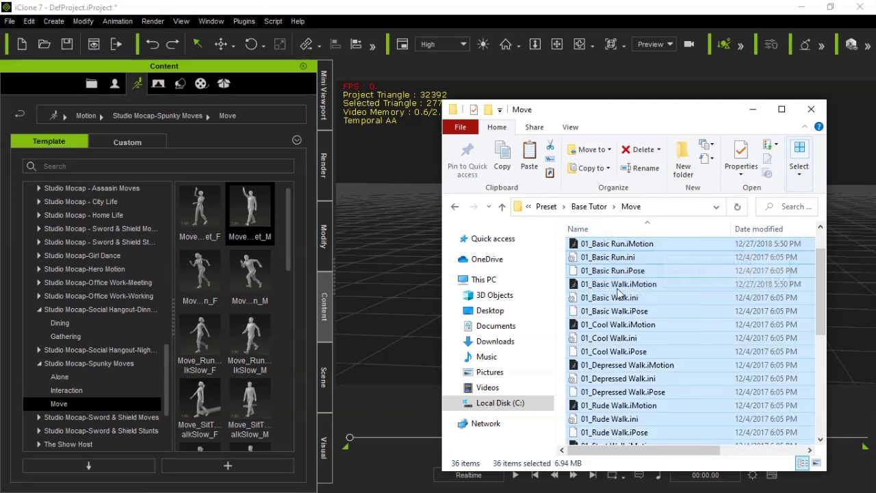
{"action": "left_click_drag", "start_coordinate": [821, 258], "coordinate": [817, 413]}
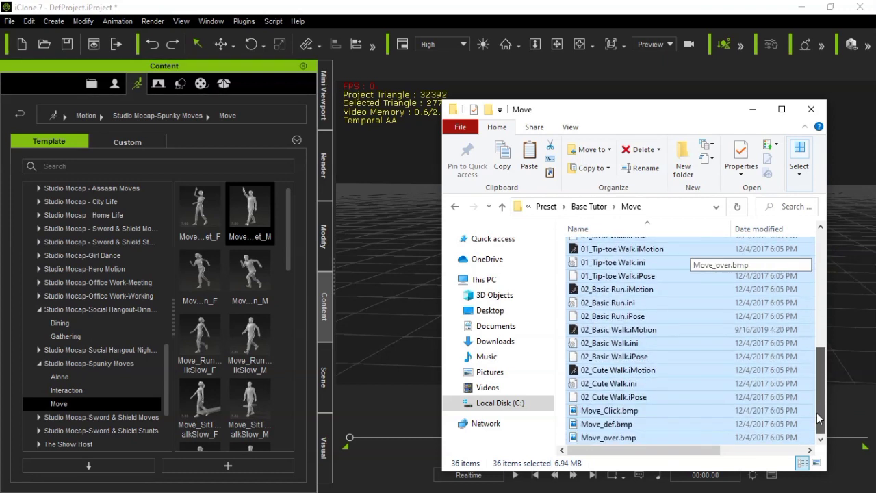
{"action": "left_click", "coordinate": [593, 411], "text": "ctrl"}
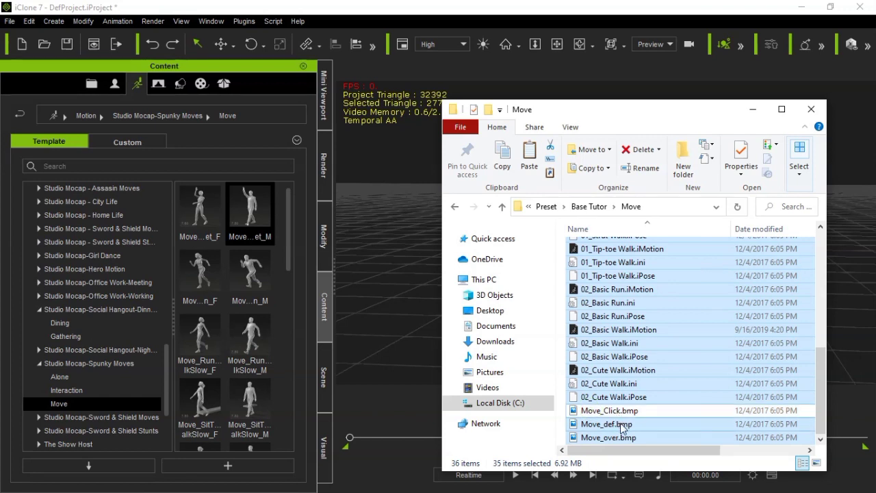
{"action": "left_click", "coordinate": [619, 424], "text": "ctrl"}
{"action": "left_click", "coordinate": [620, 439], "text": "ctrl"}
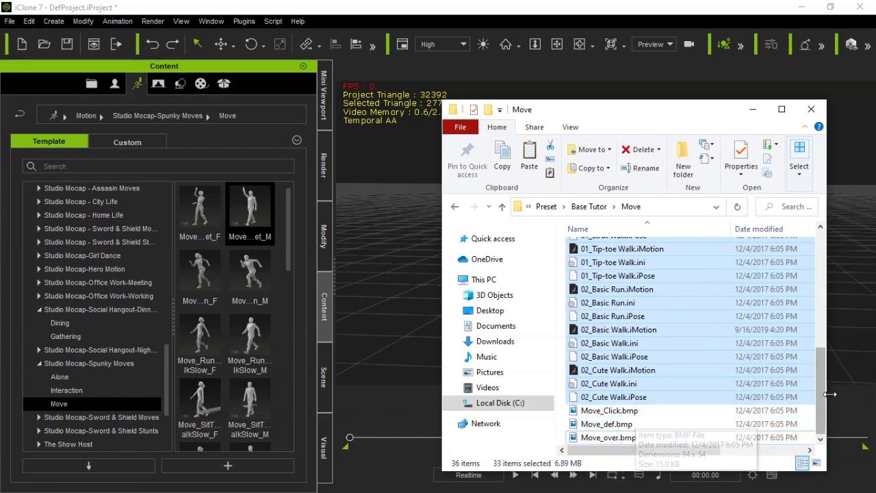
{"action": "left_click_drag", "start_coordinate": [821, 397], "coordinate": [833, 283]}
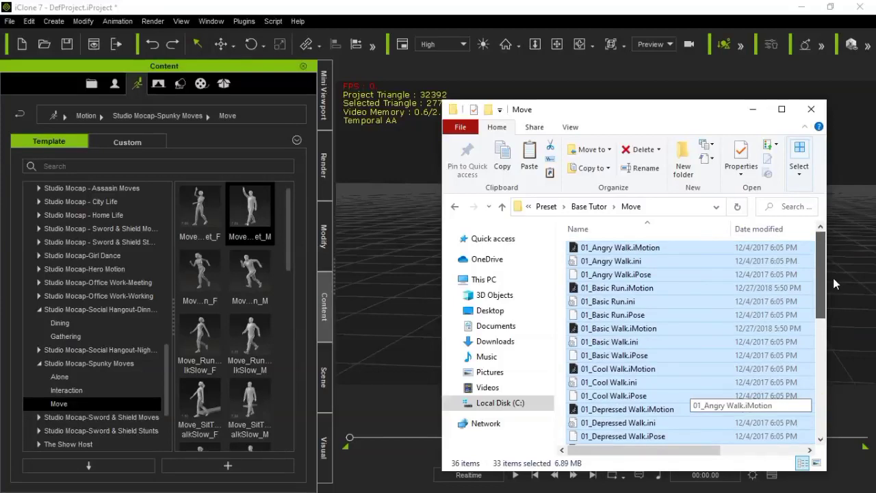
{"action": "left_click", "coordinate": [624, 262], "text": "ctrl"}
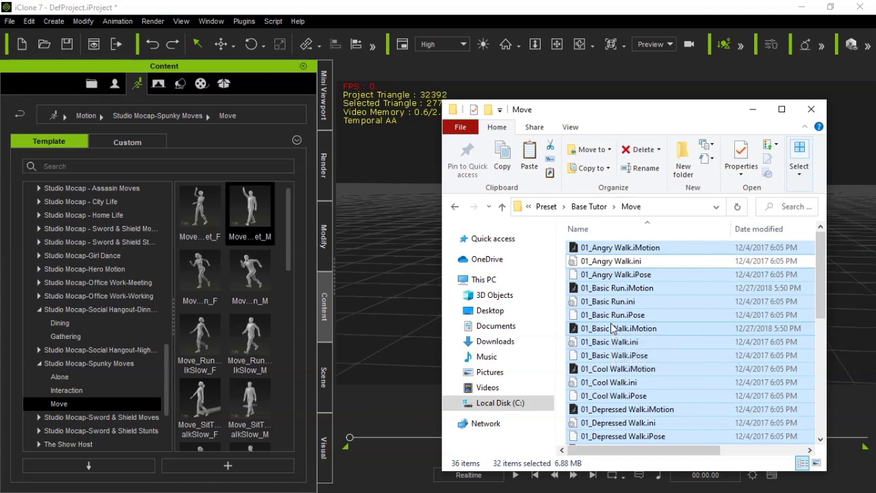
{"action": "key", "text": "Delete"}
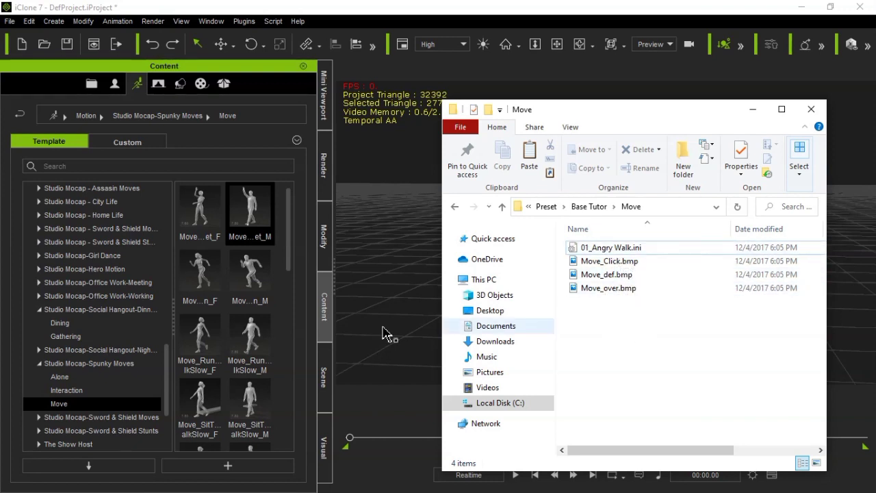
Go up to Preset, reopen Base Tutor to view its Idle folder's files, and return to Base Tutor
{"action": "left_click", "coordinate": [248, 234]}
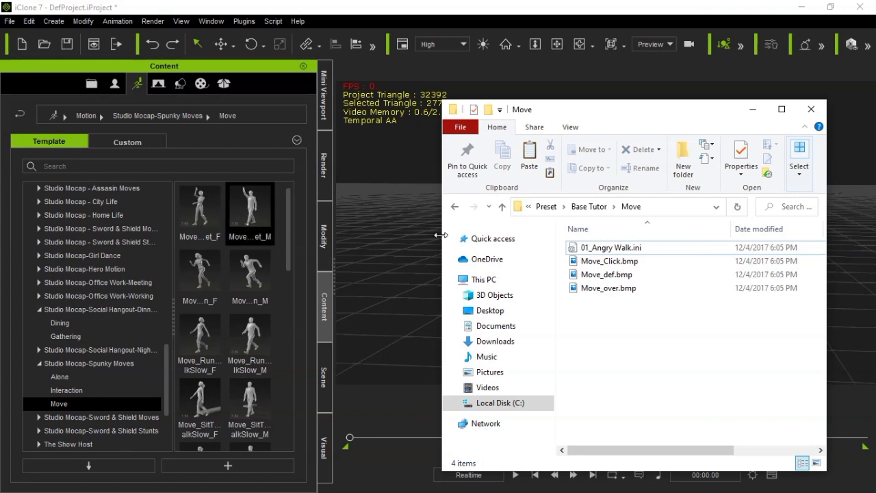
{"action": "left_click", "coordinate": [502, 207]}
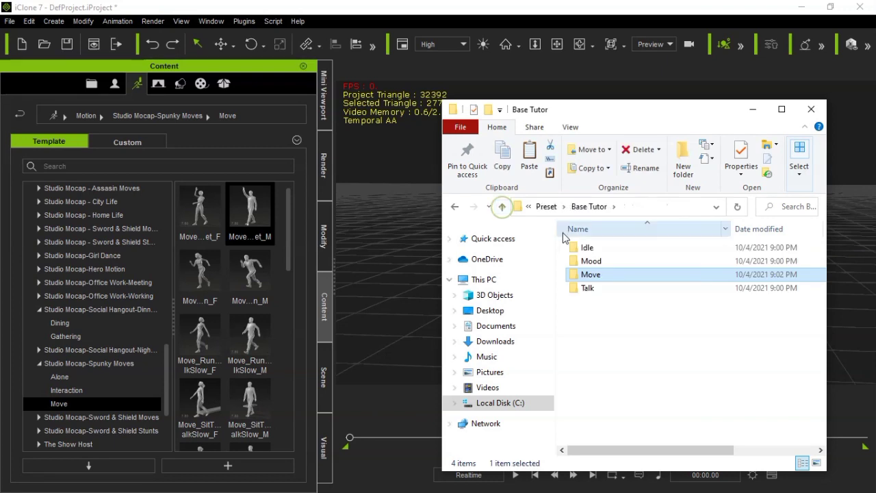
{"action": "left_click", "coordinate": [501, 207]}
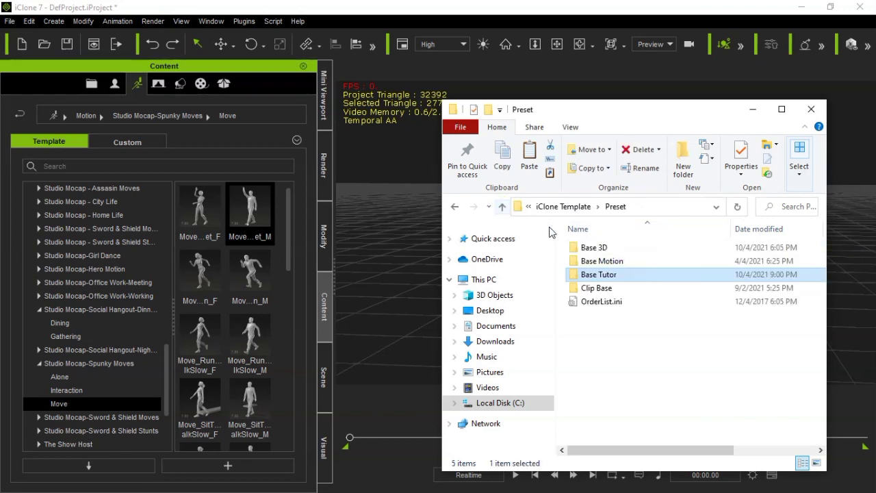
{"action": "double_click", "coordinate": [589, 274]}
{"action": "double_click", "coordinate": [588, 248]}
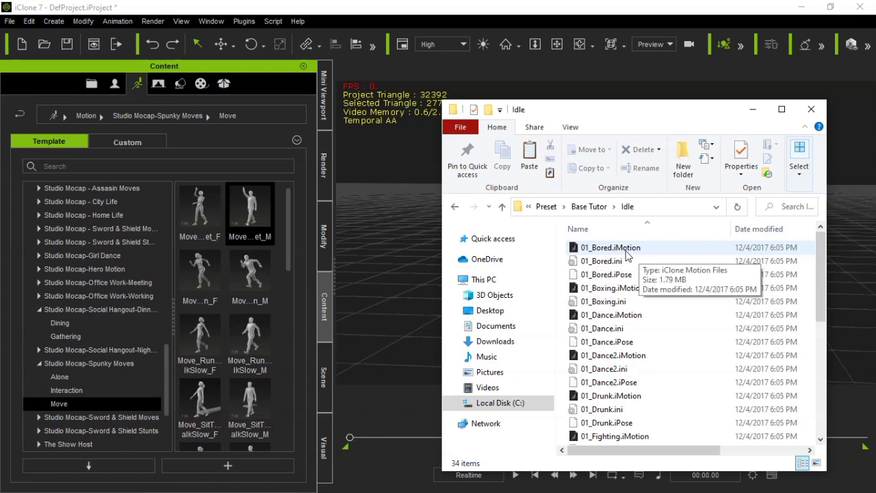
{"action": "left_click", "coordinate": [503, 207]}
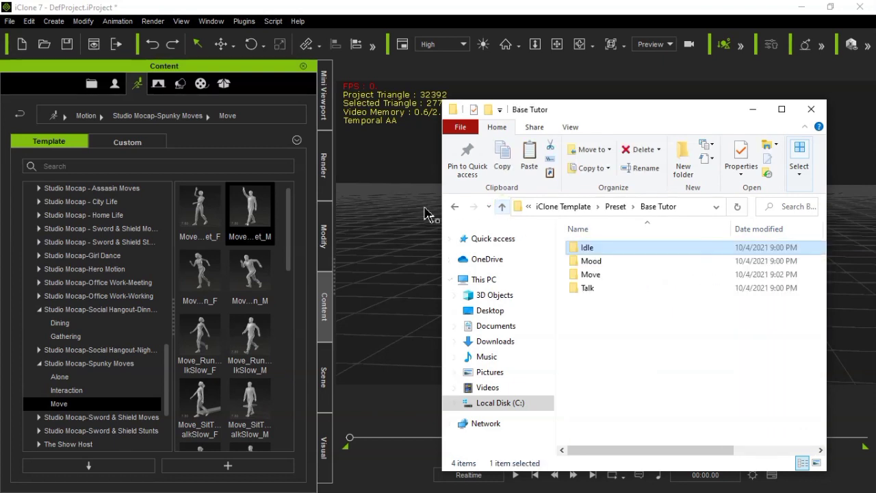
Locate the Move_Greet_M motion's file in its Studio Mocap-Spunky Moves folder, then minimize that folder window
{"action": "left_click", "coordinate": [258, 217]}
{"action": "right_click", "coordinate": [258, 216]}
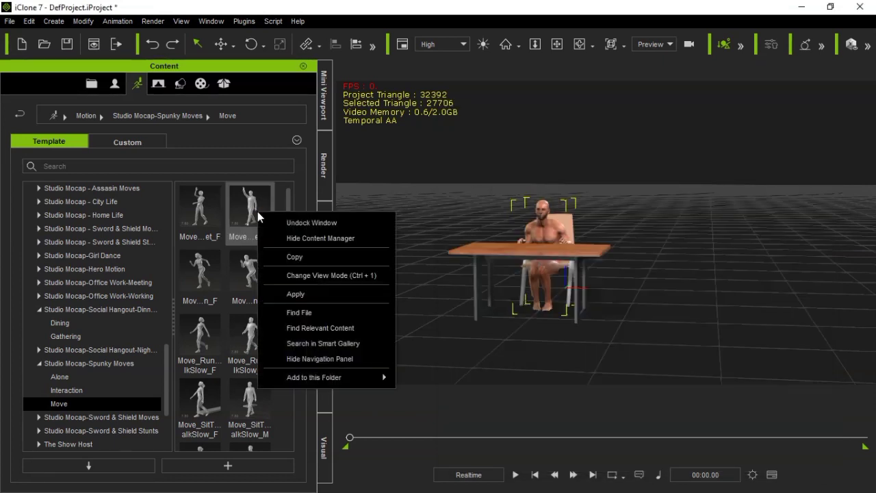
{"action": "left_click", "coordinate": [304, 312]}
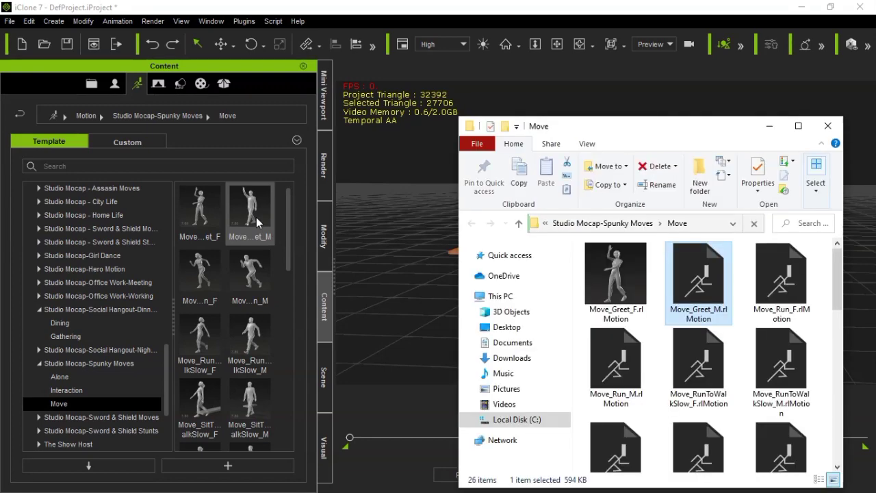
{"action": "left_click_drag", "start_coordinate": [692, 146], "coordinate": [596, 130]}
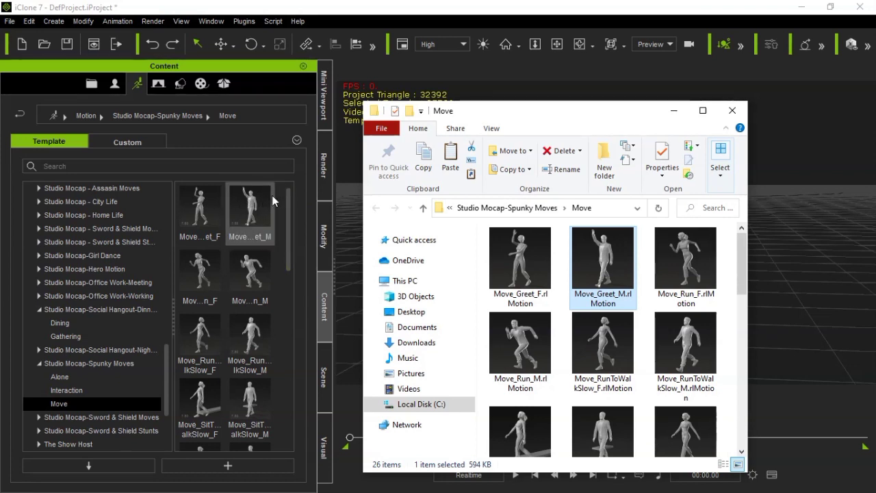
{"action": "left_click", "coordinate": [677, 114]}
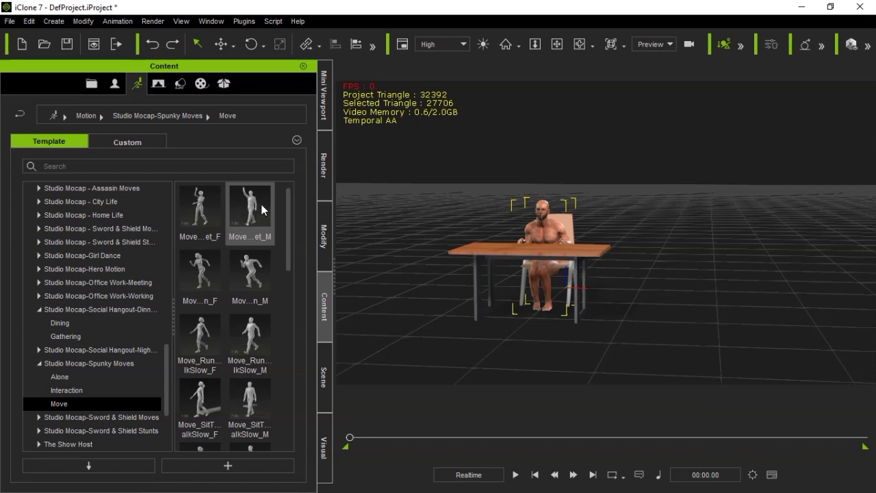
Apply the Move_Greet_M motion to the seated character and show its Motion track in the timeline, closing the Project and Switcher tracks
{"action": "left_click_drag", "start_coordinate": [615, 265], "coordinate": [543, 233]}
{"action": "double_click", "coordinate": [270, 224]}
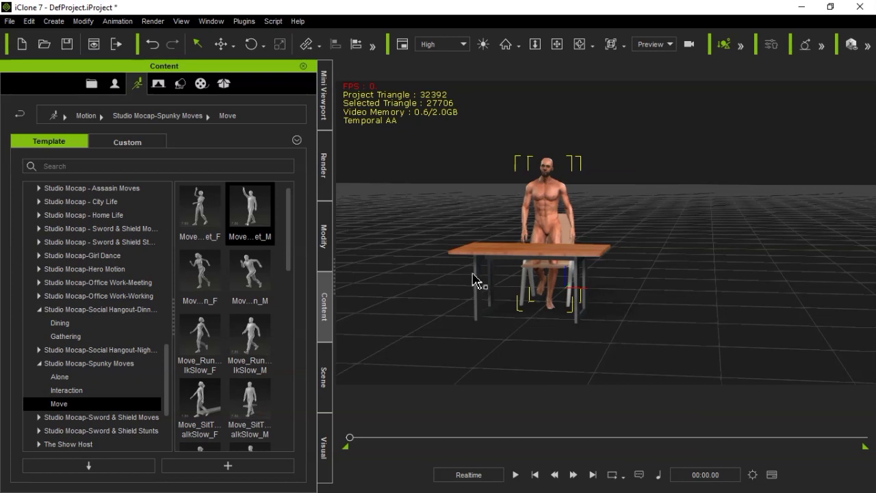
{"action": "key", "text": "F3"}
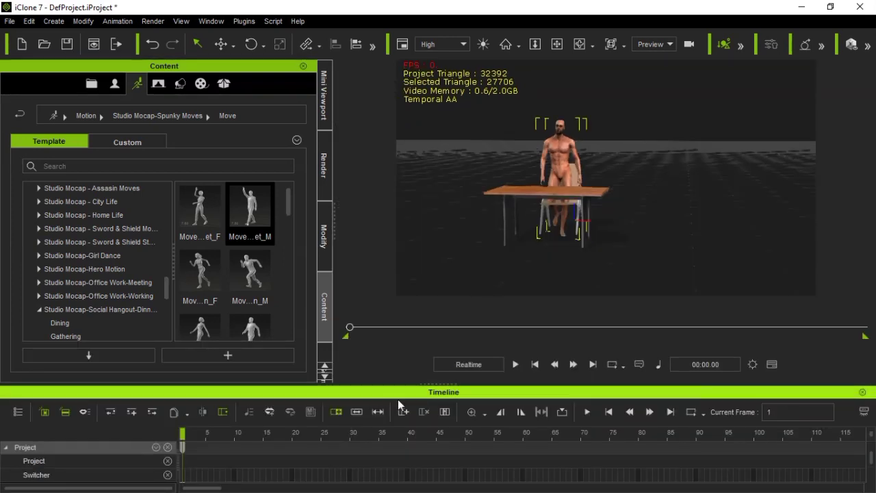
{"action": "left_click", "coordinate": [168, 461]}
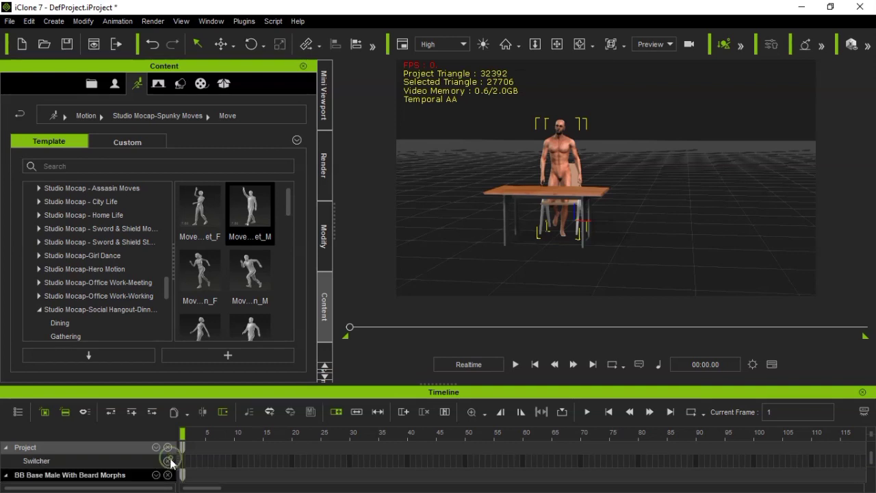
{"action": "left_click", "coordinate": [167, 460]}
{"action": "left_click", "coordinate": [168, 475]}
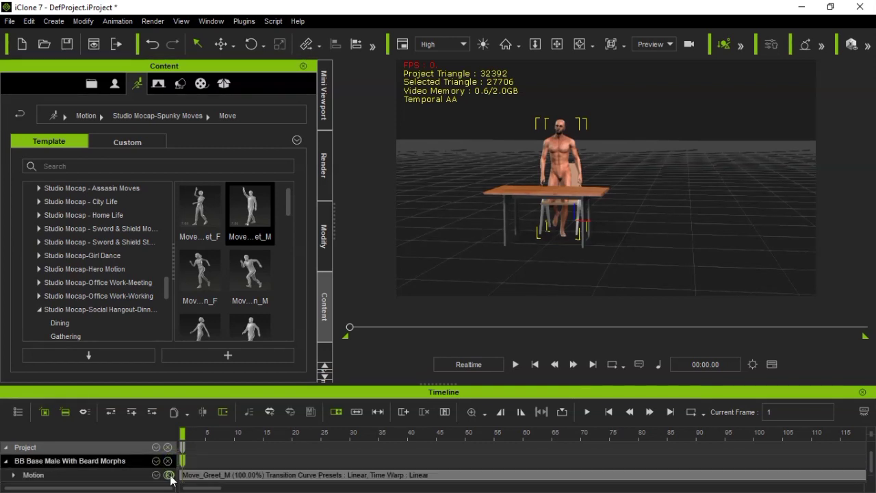
{"action": "left_click", "coordinate": [485, 414]}
{"action": "left_click", "coordinate": [490, 376]}
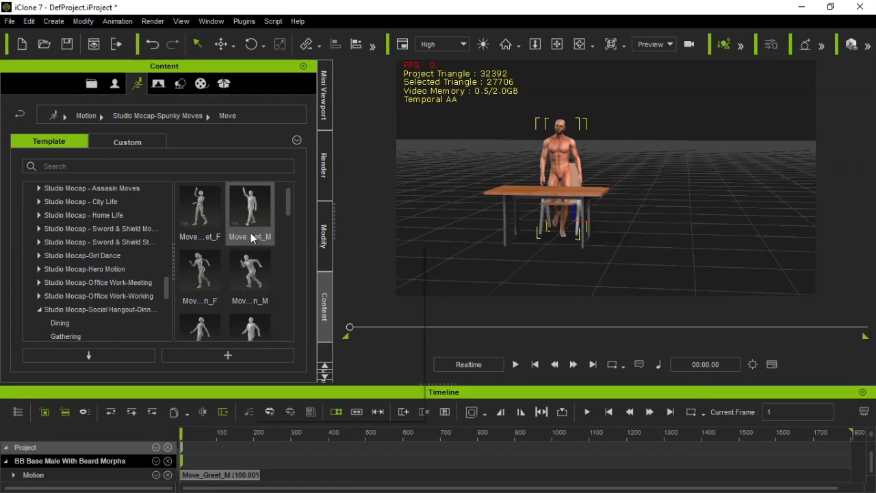
Delete the Move_Greet_M clip from the character's Motion track and apply the same library motion again
{"action": "mouse_move", "coordinate": [252, 237]}
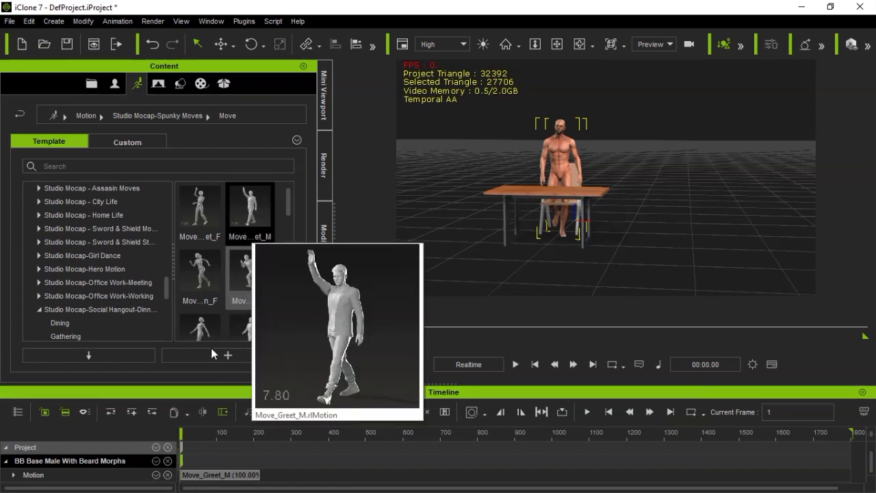
{"action": "right_click", "coordinate": [223, 476]}
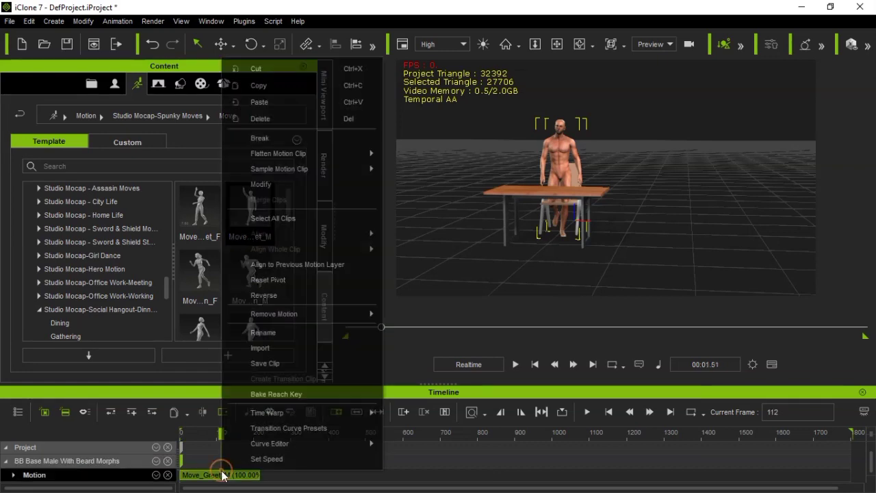
{"action": "key", "text": "Delete"}
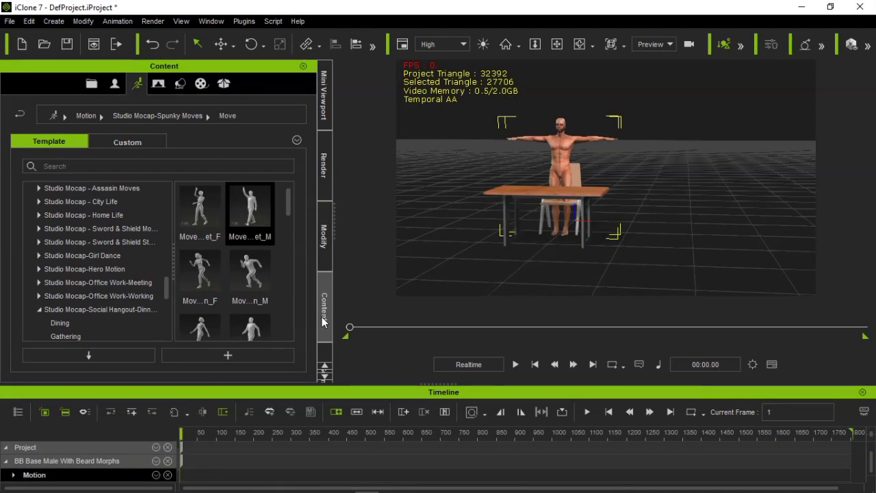
{"action": "double_click", "coordinate": [254, 213]}
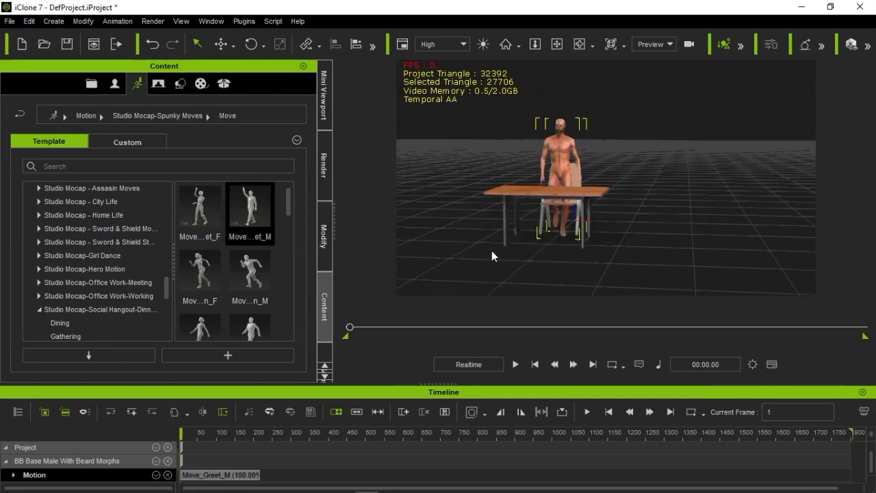
{"action": "key", "text": "space"}
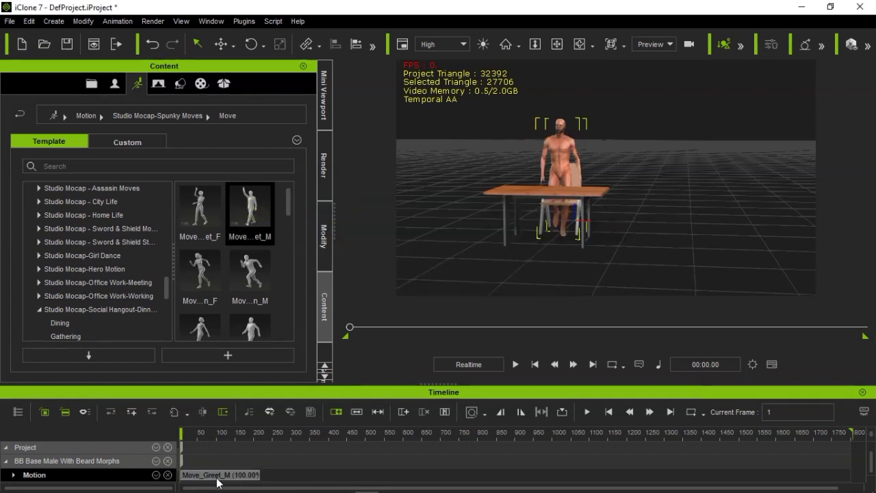
Start saving the Move_Greet_M clip from the timeline, choosing iClone Template's Preset > Base Tutor > Move folder as the destination
{"action": "left_click", "coordinate": [213, 477]}
{"action": "right_click", "coordinate": [213, 477]}
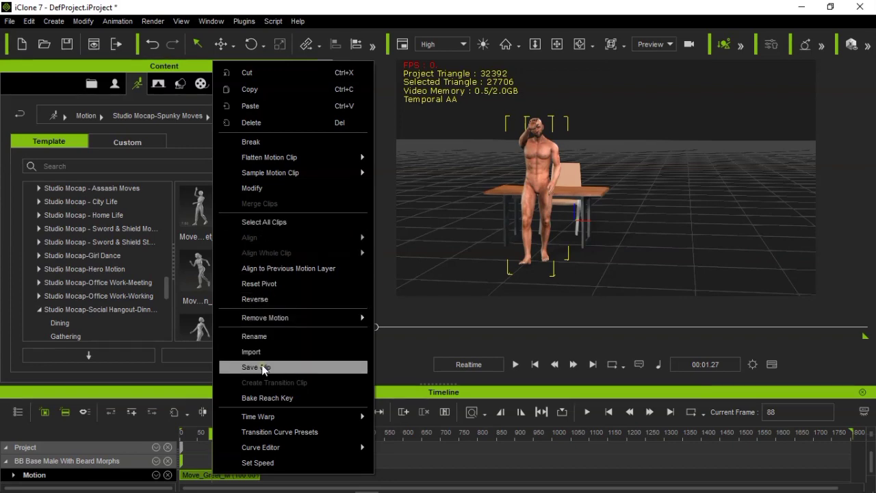
{"action": "left_click", "coordinate": [263, 367]}
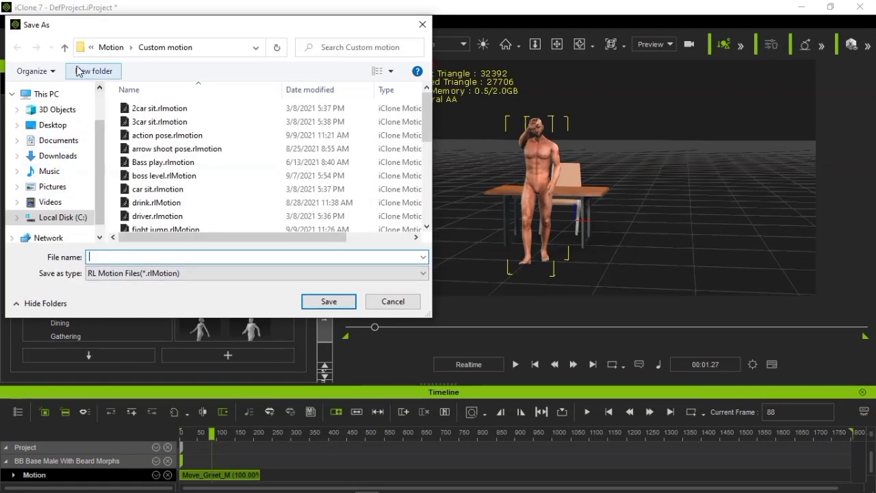
{"action": "left_click", "coordinate": [65, 47]}
{"action": "left_click", "coordinate": [66, 47]}
{"action": "left_click", "coordinate": [66, 47]}
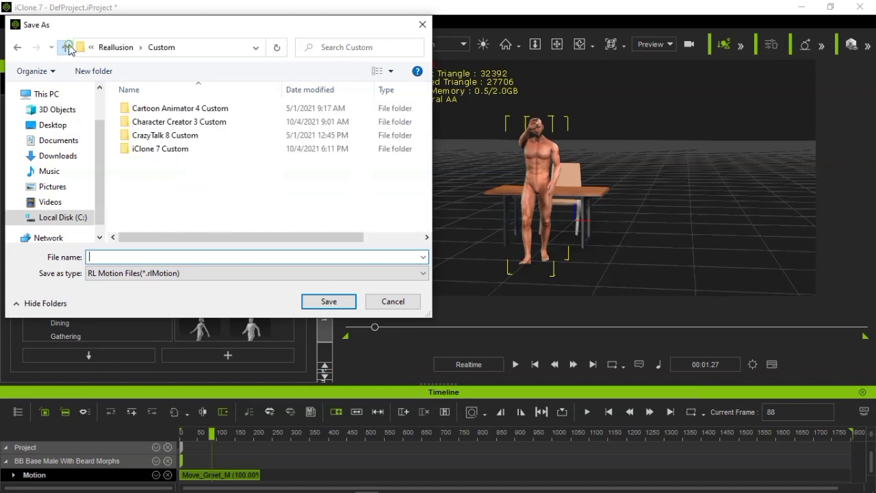
{"action": "left_click", "coordinate": [66, 47]}
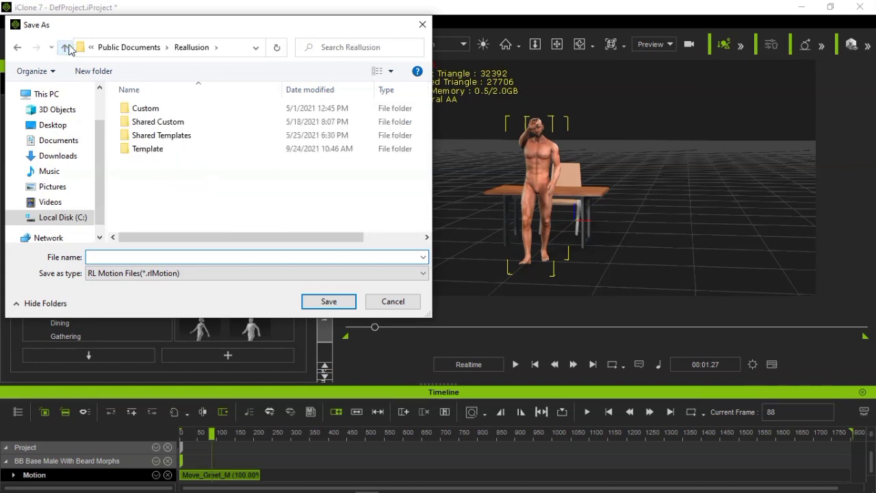
{"action": "double_click", "coordinate": [164, 148]}
{"action": "double_click", "coordinate": [168, 146]}
{"action": "double_click", "coordinate": [171, 121]}
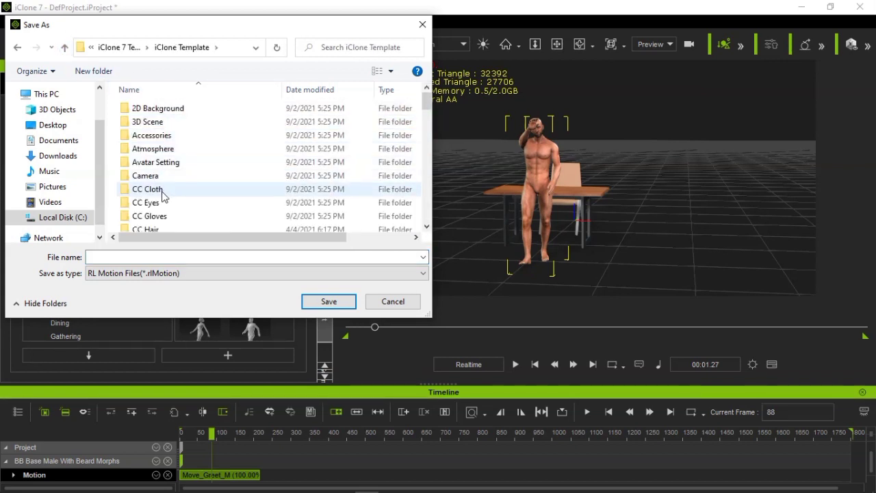
{"action": "left_click_drag", "start_coordinate": [430, 110], "coordinate": [419, 188]}
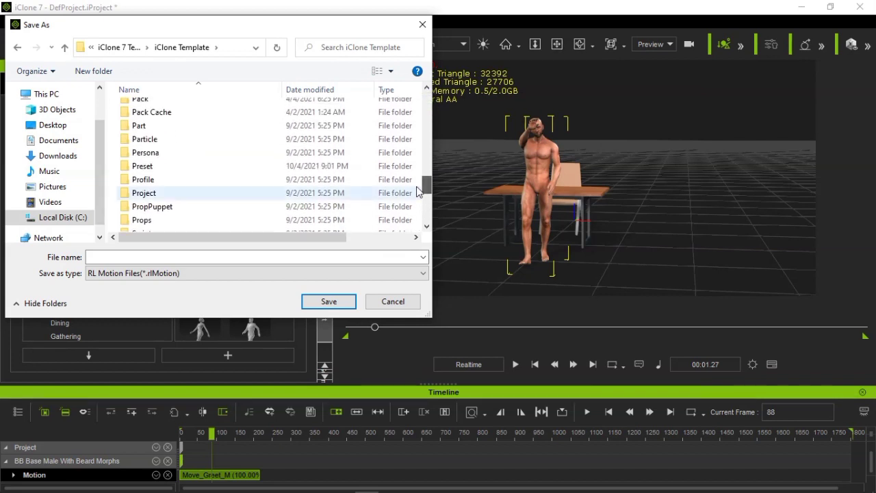
{"action": "double_click", "coordinate": [143, 166]}
{"action": "double_click", "coordinate": [154, 135]}
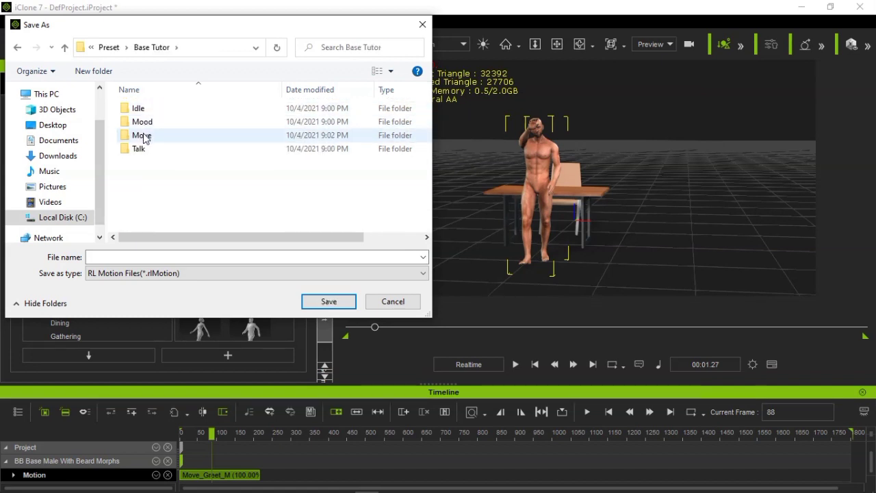
{"action": "double_click", "coordinate": [143, 135]}
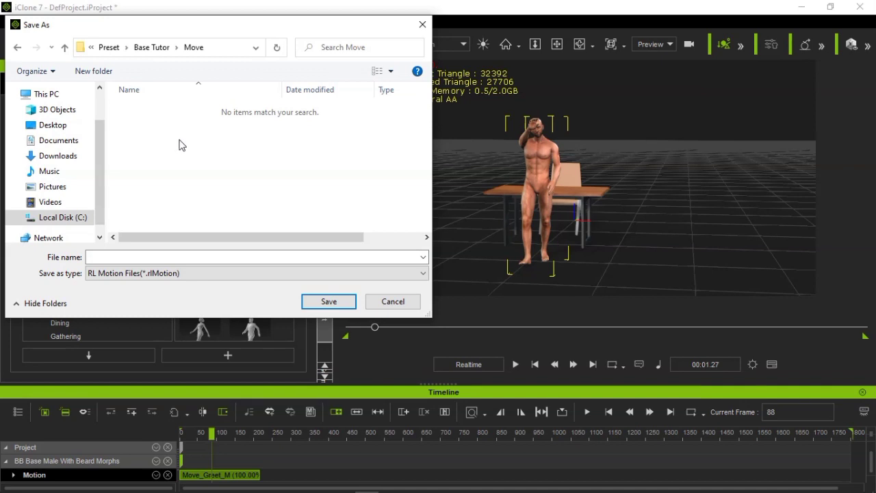
Save the clip as Move_Greet_M with the file type iClone Motion Files (*.iMotion)
{"action": "left_click", "coordinate": [210, 273]}
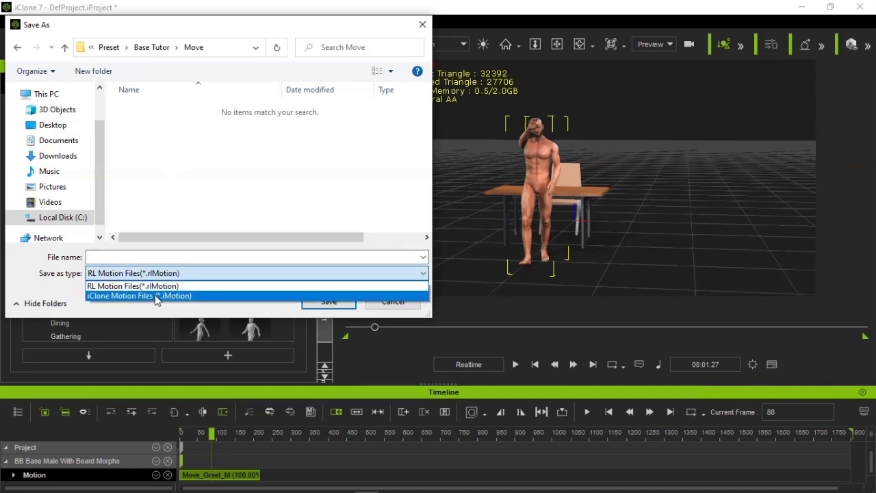
{"action": "left_click", "coordinate": [156, 296]}
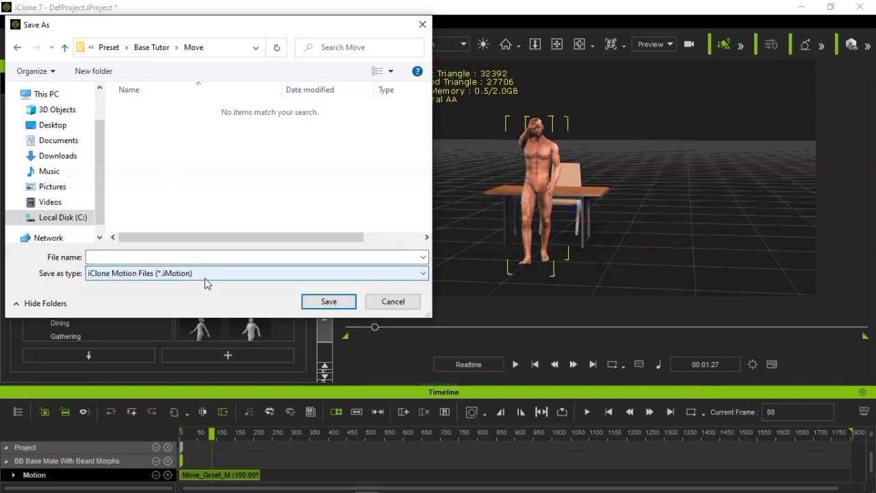
{"action": "left_click", "coordinate": [195, 257]}
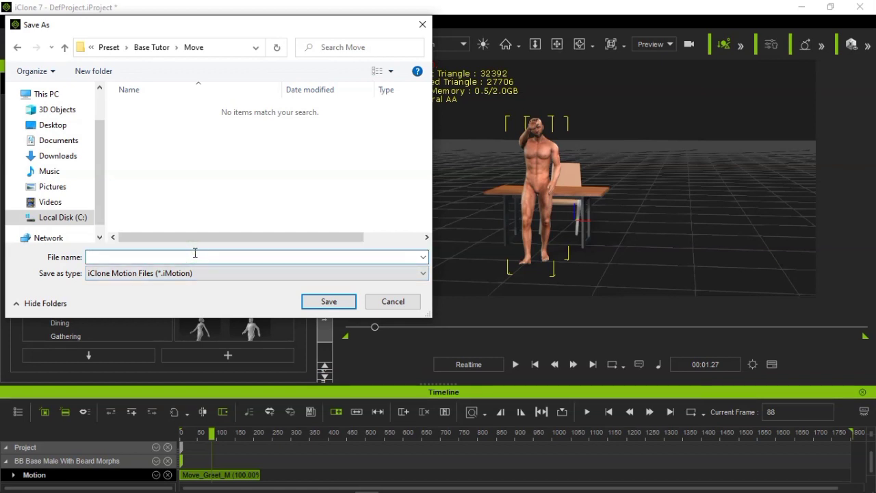
{"action": "type", "text": "M"}
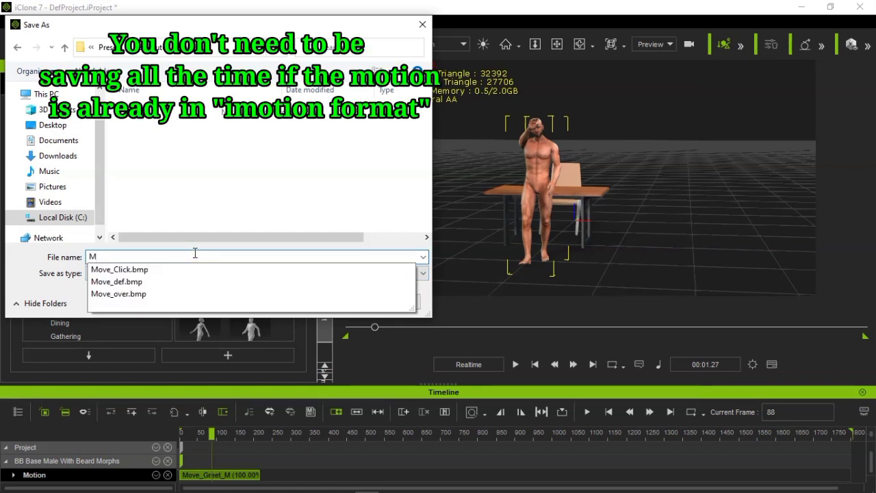
{"action": "type", "text": "ove"}
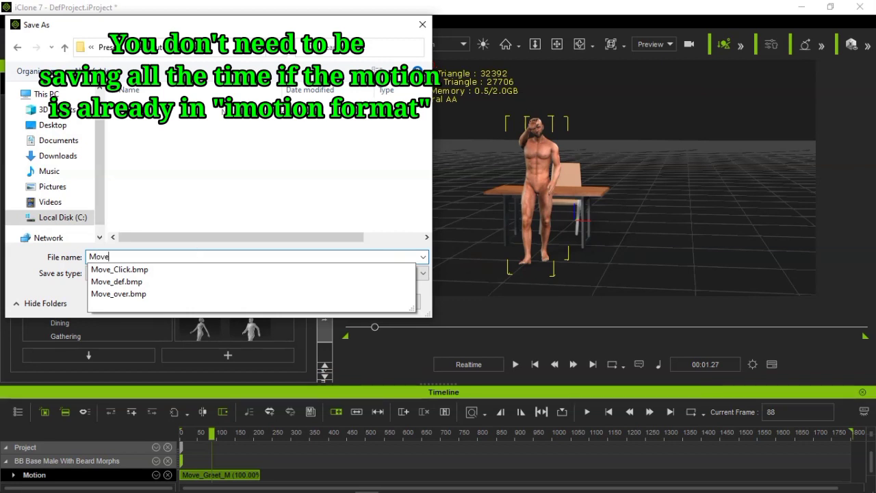
{"action": "type", "text": "_"}
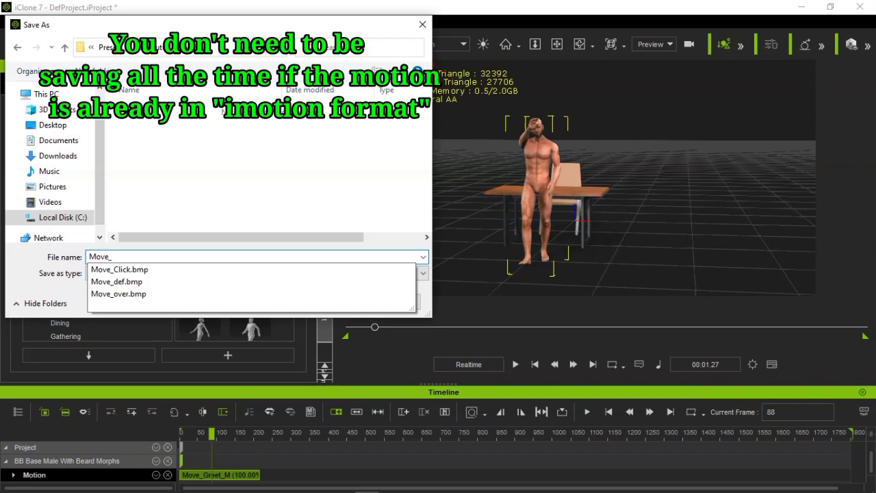
{"action": "type", "text": "Greet_M"}
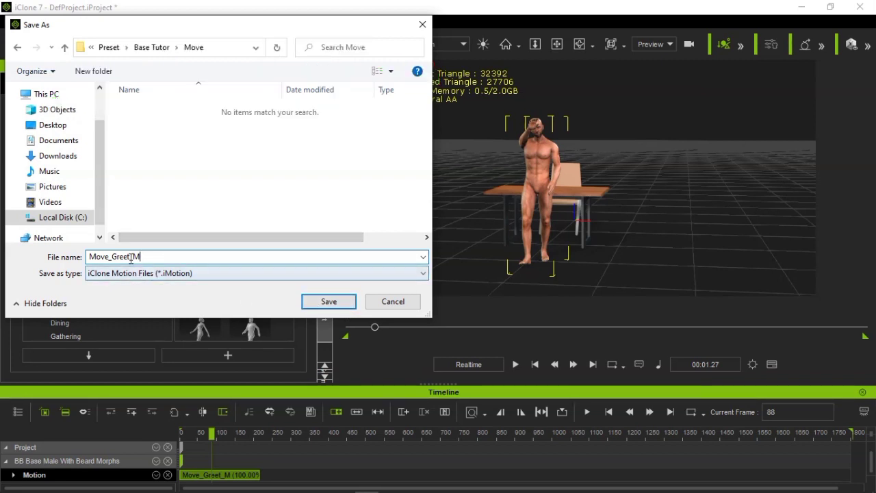
{"action": "left_click", "coordinate": [169, 275]}
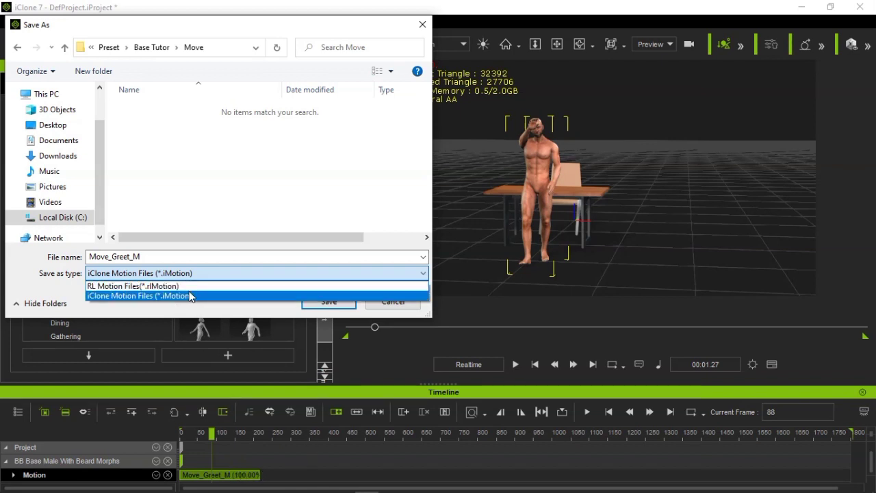
{"action": "left_click", "coordinate": [162, 296]}
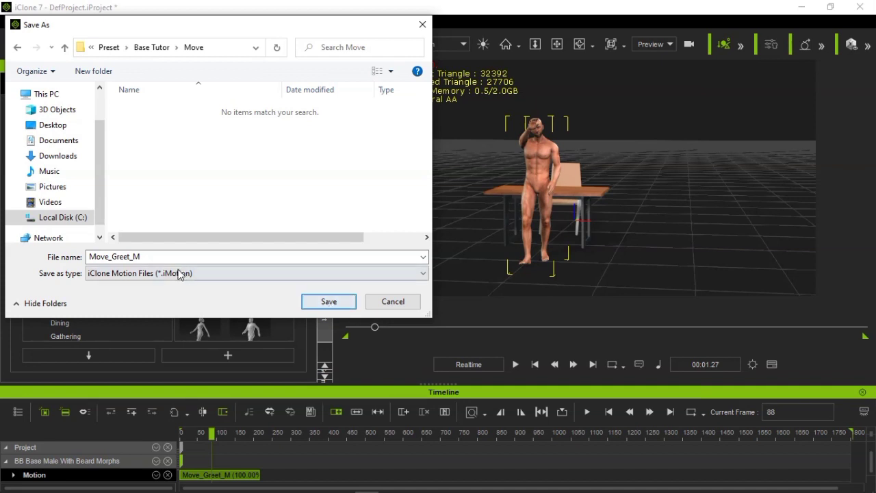
{"action": "double_click", "coordinate": [160, 256]}
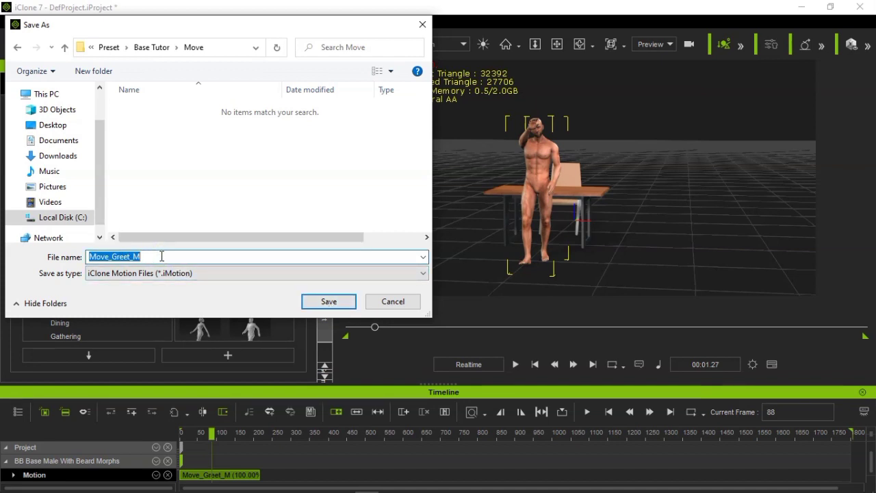
{"action": "left_click", "coordinate": [327, 300]}
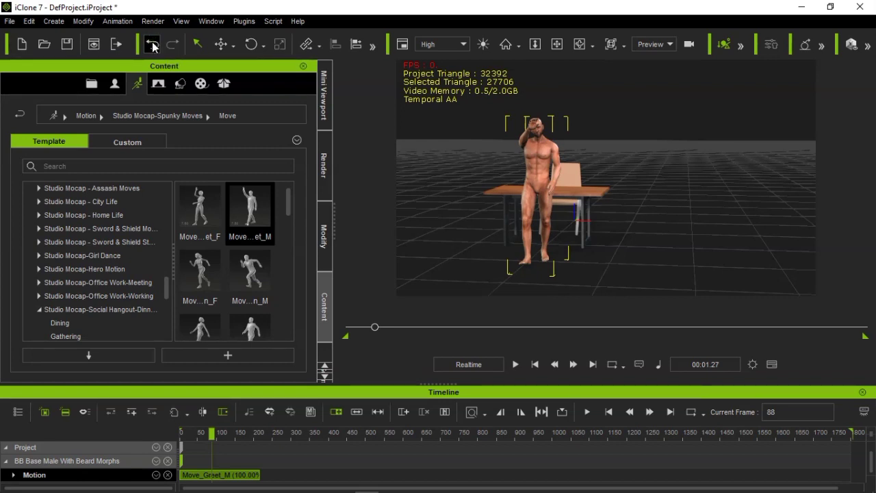
Return to the first frame and undo the Move_Greet_M application to bring back the character's seated BeforeMeal_Chat_F motion
{"action": "left_click", "coordinate": [535, 364]}
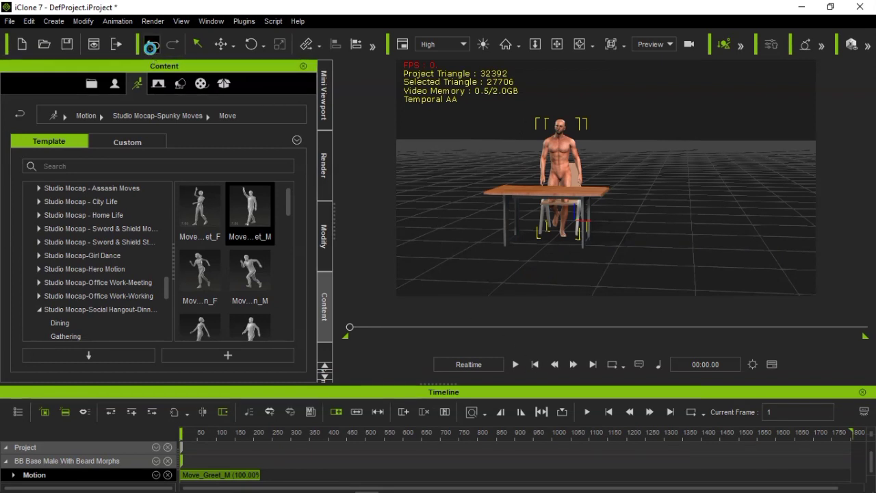
{"action": "left_click", "coordinate": [150, 45]}
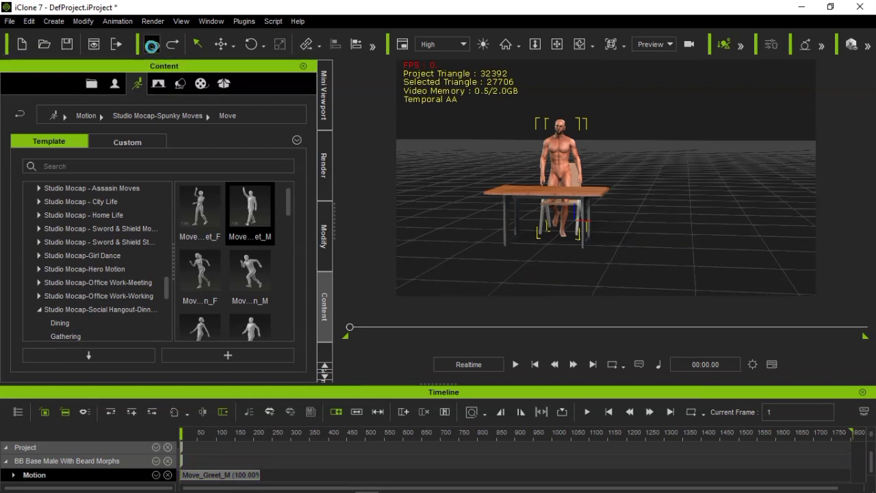
{"action": "left_click", "coordinate": [151, 46]}
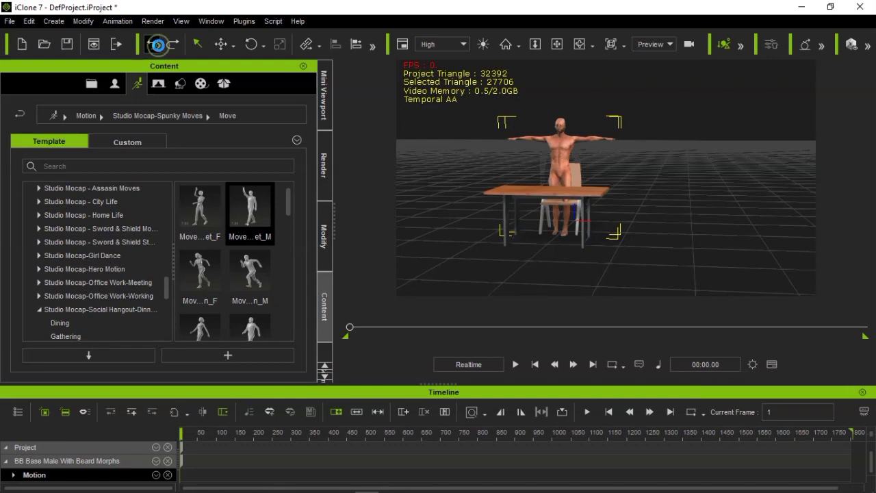
{"action": "left_click", "coordinate": [157, 45]}
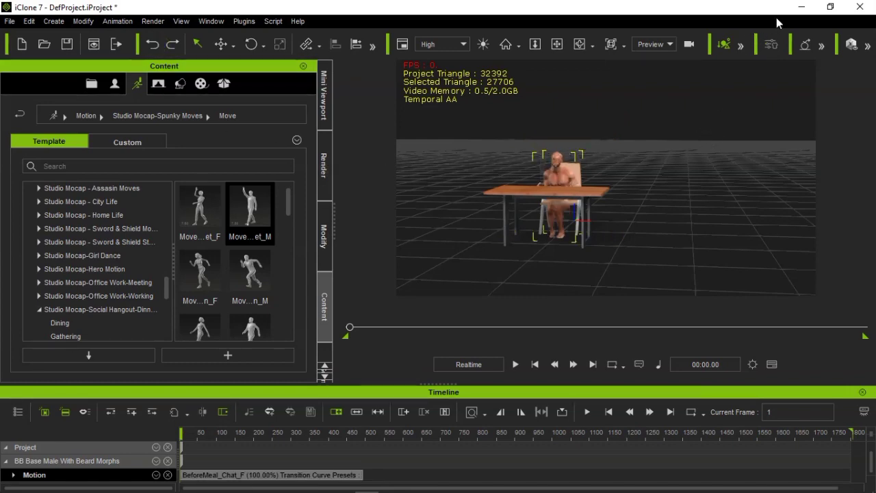
Switch to File Explorer and open Reallusion > Template > iClone 7 Template > iClone Template > Preset > Base Tutor > Move
{"action": "left_click", "coordinate": [801, 7]}
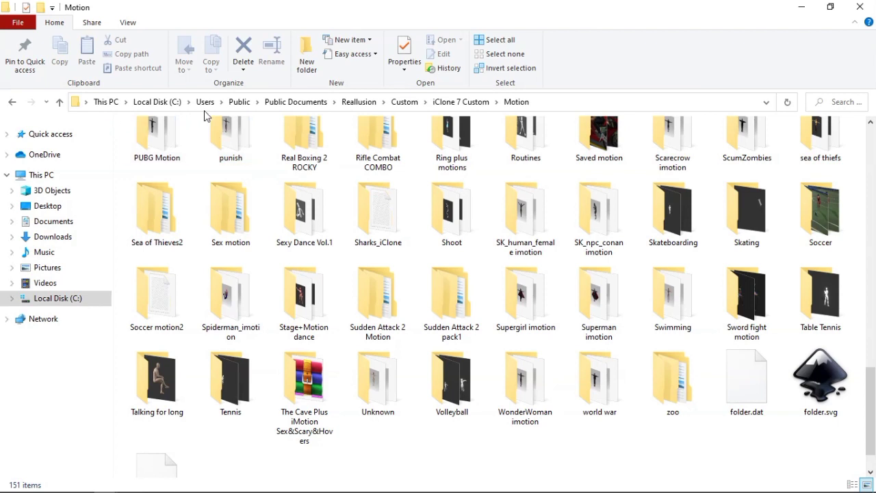
{"action": "left_click", "coordinate": [371, 109]}
{"action": "left_click", "coordinate": [146, 184]}
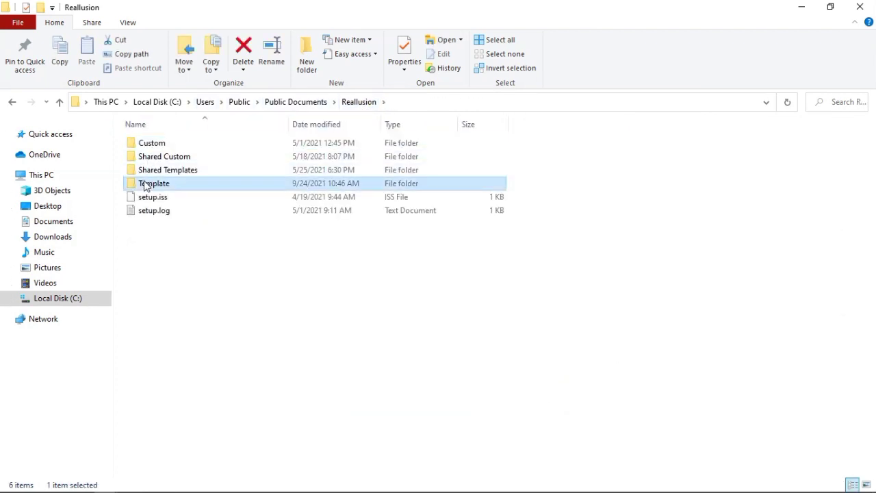
{"action": "double_click", "coordinate": [145, 183]}
{"action": "double_click", "coordinate": [162, 158]}
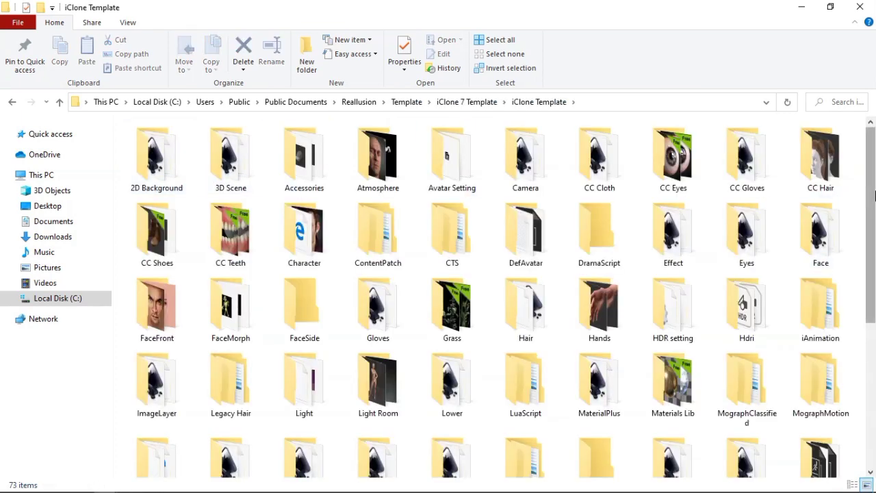
{"action": "left_click_drag", "start_coordinate": [872, 193], "coordinate": [846, 338]}
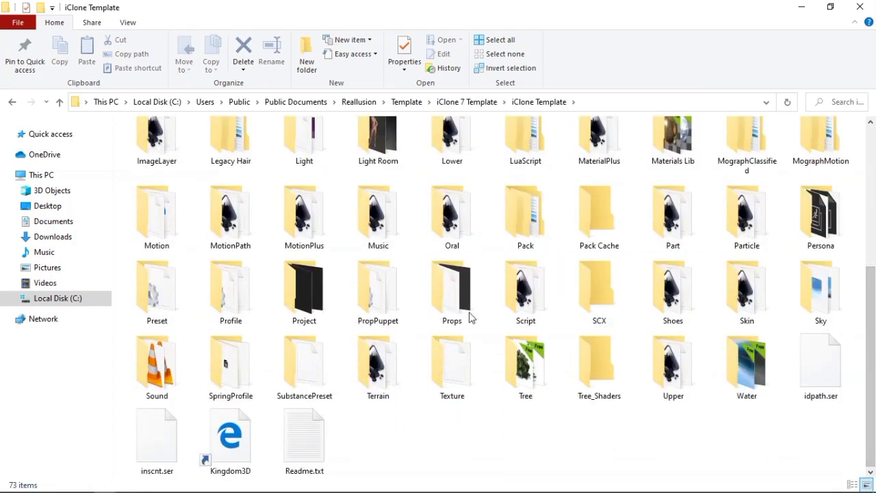
{"action": "double_click", "coordinate": [161, 298]}
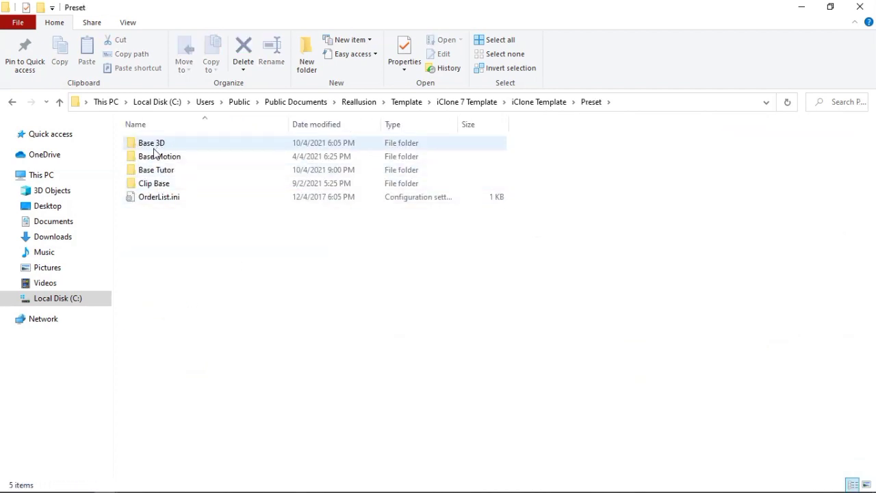
{"action": "double_click", "coordinate": [159, 173]}
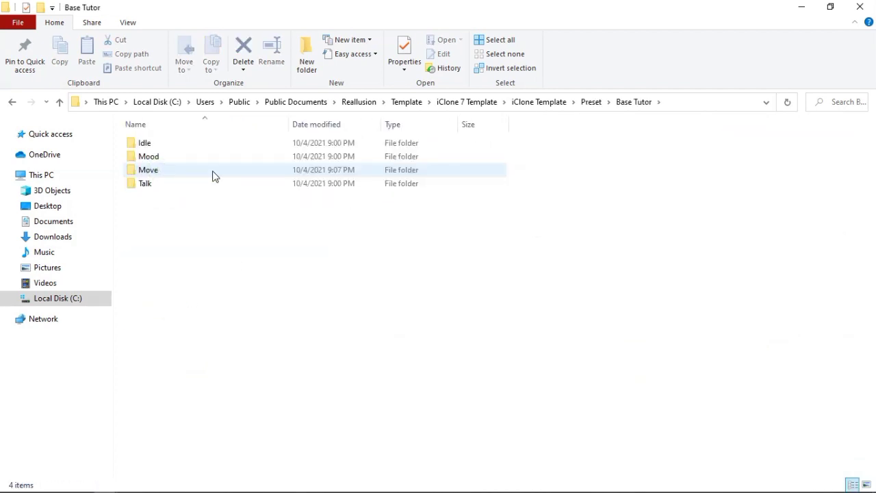
{"action": "double_click", "coordinate": [159, 170]}
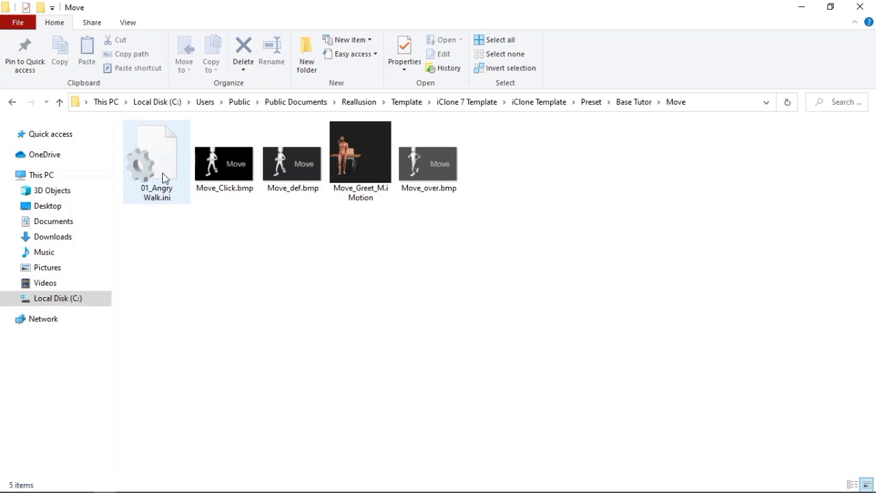
Copy the base name Move_Greet_M from the iMotion file without renaming the file
{"action": "right_click", "coordinate": [157, 178]}
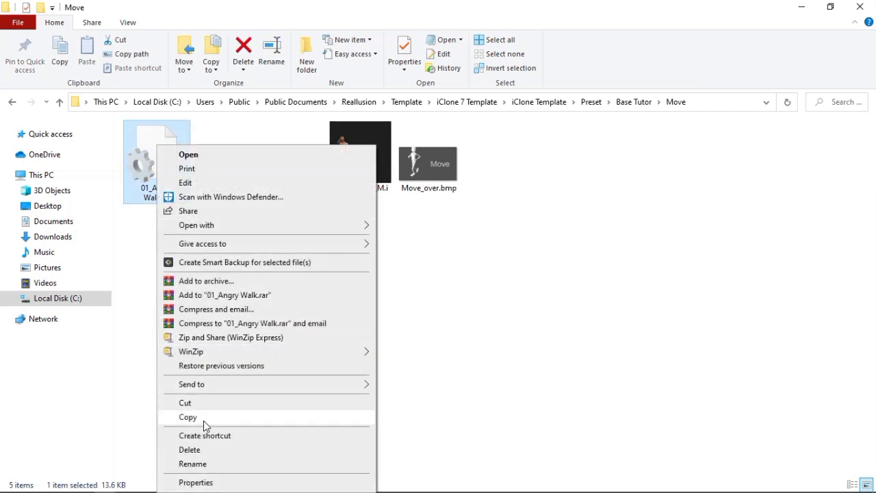
{"action": "left_click", "coordinate": [203, 465]}
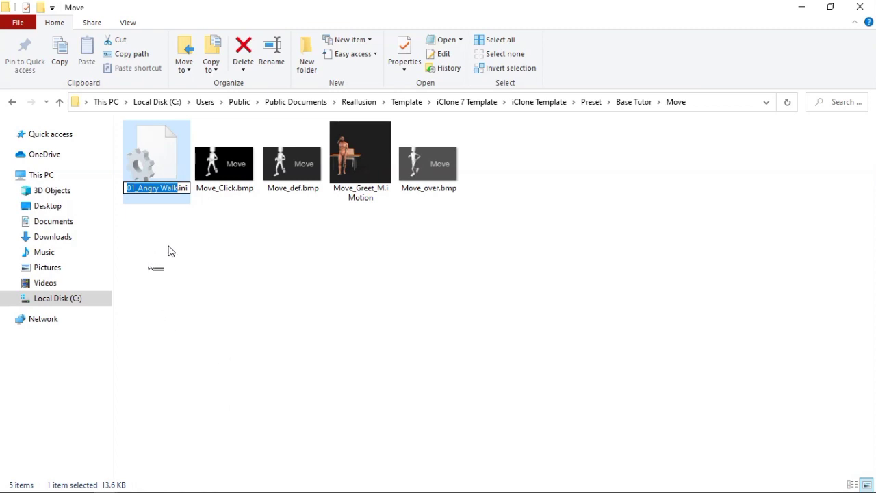
{"action": "left_click", "coordinate": [376, 186]}
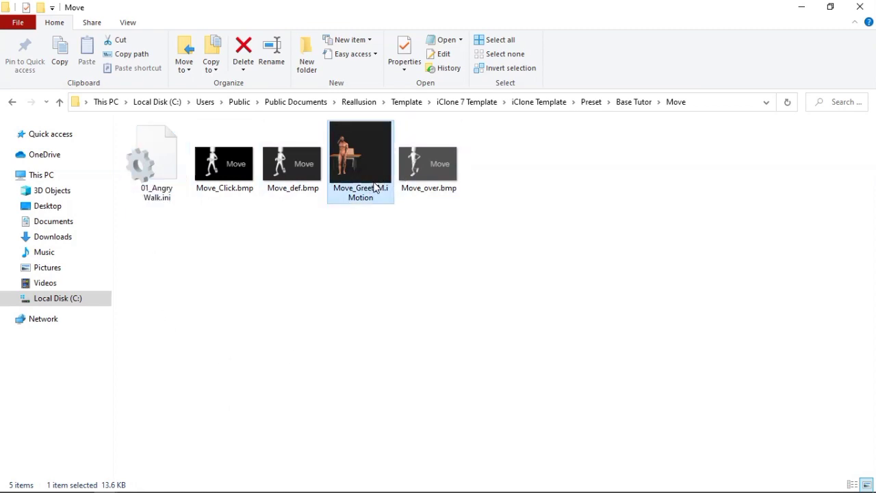
{"action": "right_click", "coordinate": [370, 186]}
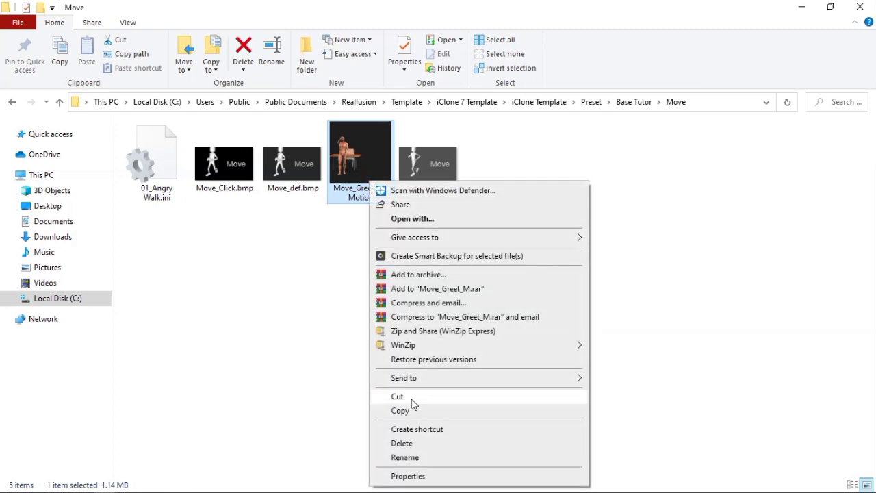
{"action": "left_click", "coordinate": [404, 457]}
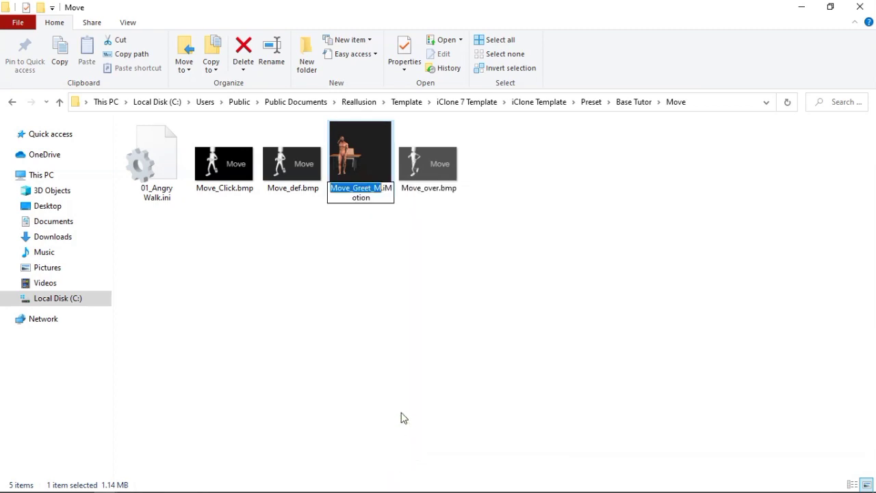
{"action": "right_click", "coordinate": [368, 195]}
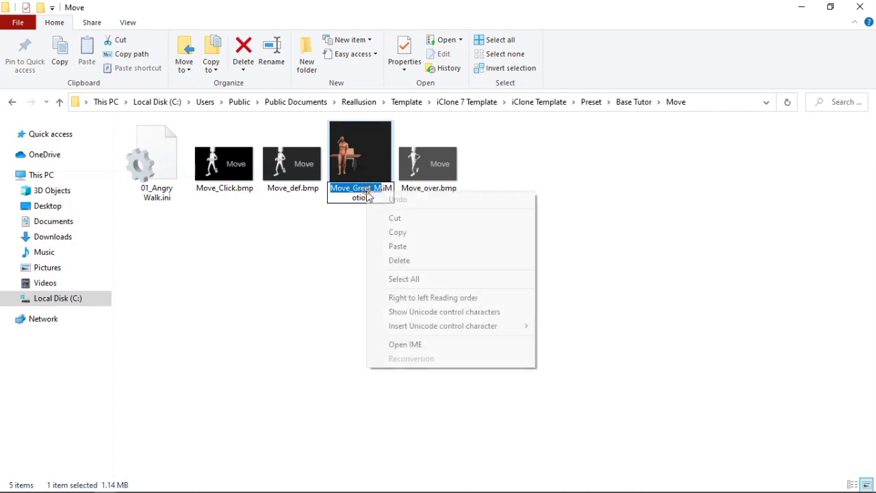
{"action": "left_click", "coordinate": [384, 232]}
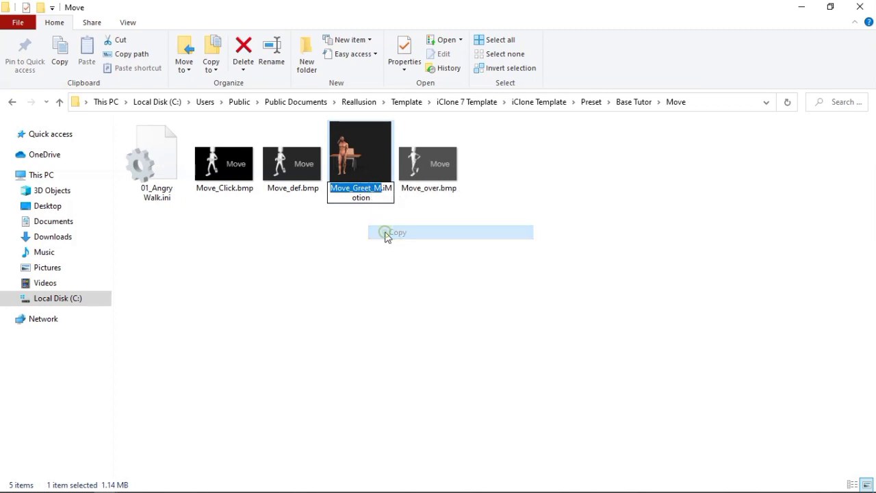
{"action": "left_click", "coordinate": [372, 254]}
Rename the 01_Angry Walk.ini file as Move_Greet_M.ini using the copied name
{"action": "left_click", "coordinate": [163, 162]}
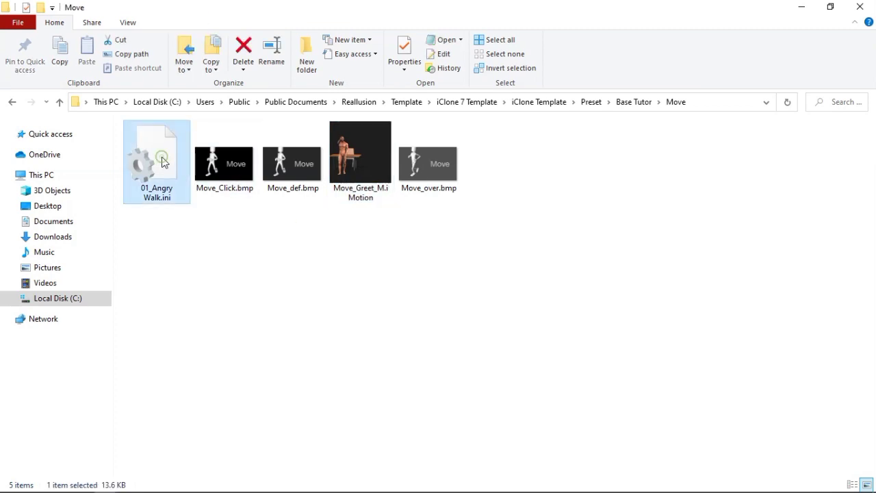
{"action": "right_click", "coordinate": [161, 162]}
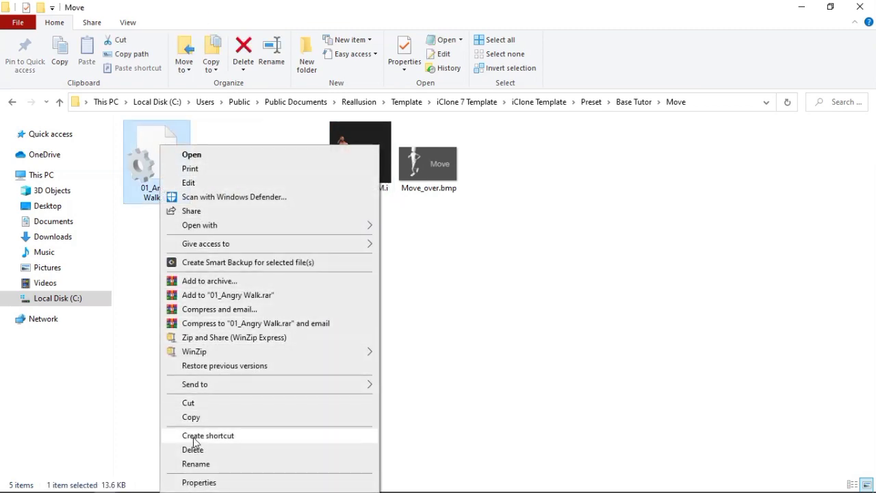
{"action": "left_click", "coordinate": [194, 464]}
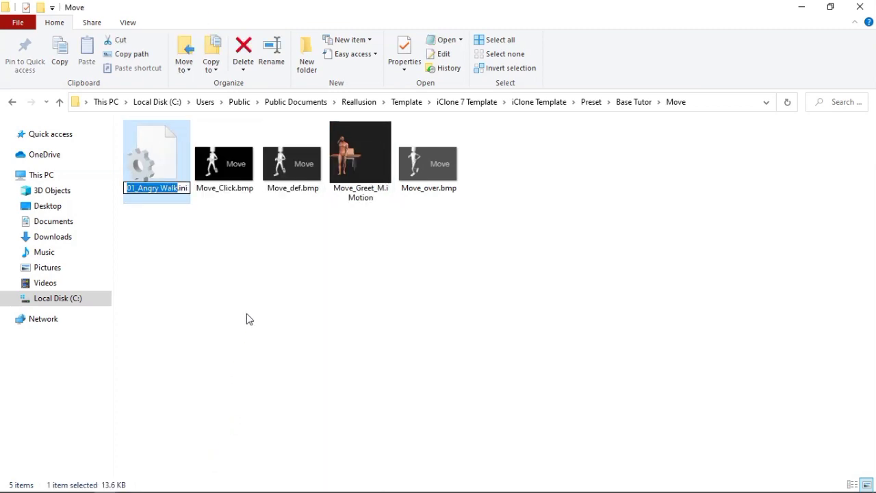
{"action": "key", "text": "ctrl+v"}
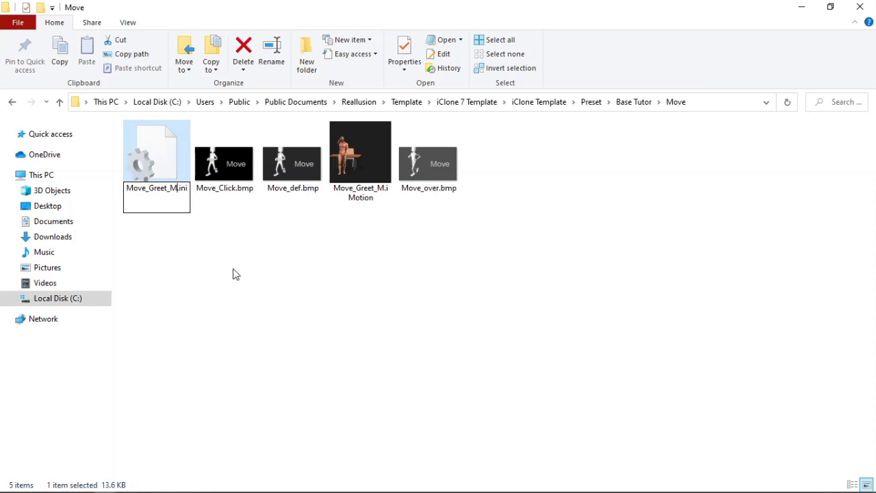
{"action": "key", "text": "Return"}
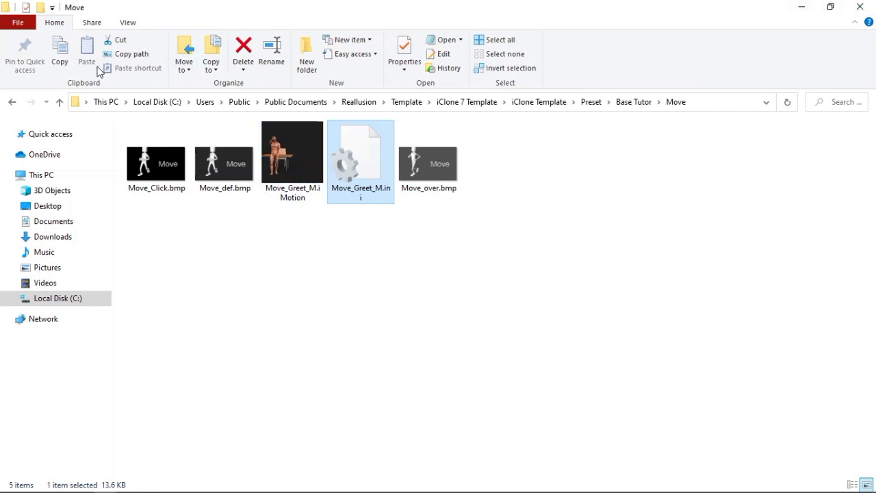
Go up from the Move folder to the Preset folder and switch back to iClone
{"action": "left_click", "coordinate": [60, 101]}
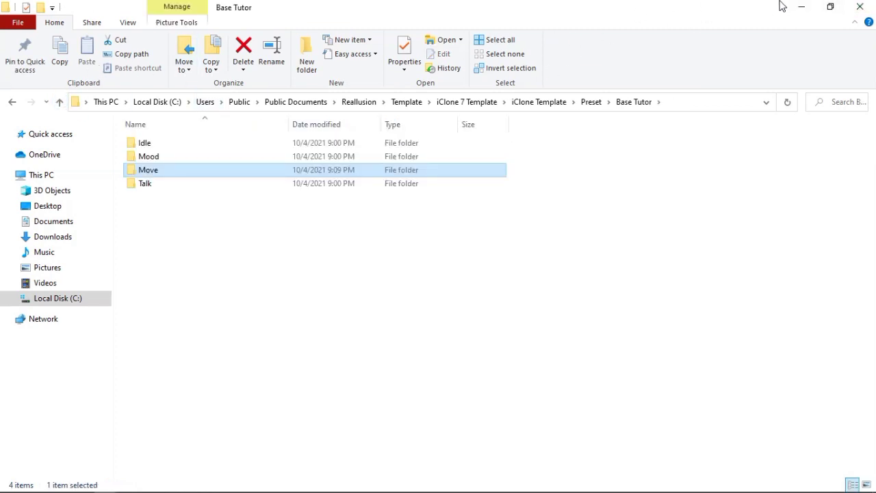
{"action": "left_click", "coordinate": [59, 103]}
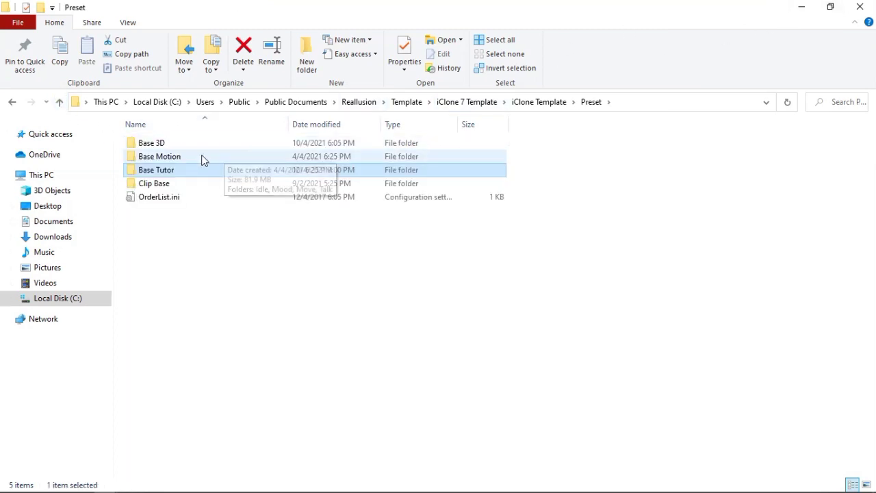
{"action": "left_click", "coordinate": [801, 7]}
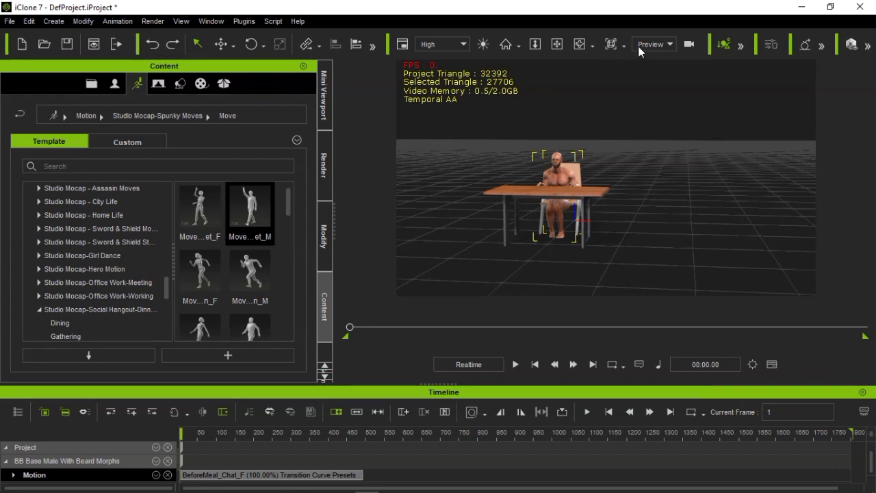
Open Motion Puppet for the seated character, check the available Body Profile entries, and close it
{"action": "left_click", "coordinate": [322, 230]}
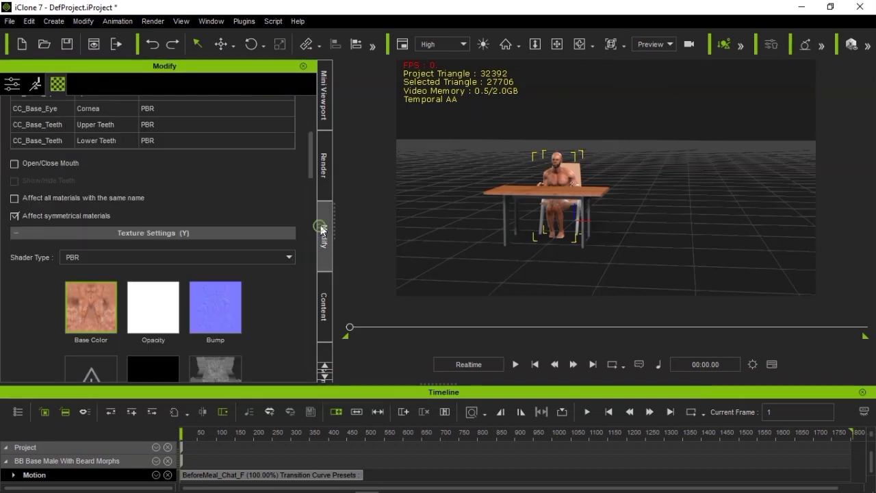
{"action": "left_click", "coordinate": [35, 83]}
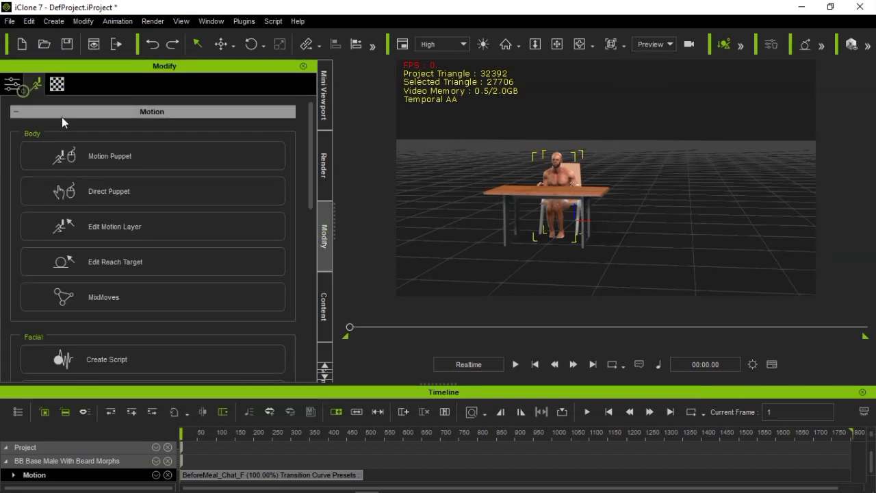
{"action": "left_click", "coordinate": [107, 166]}
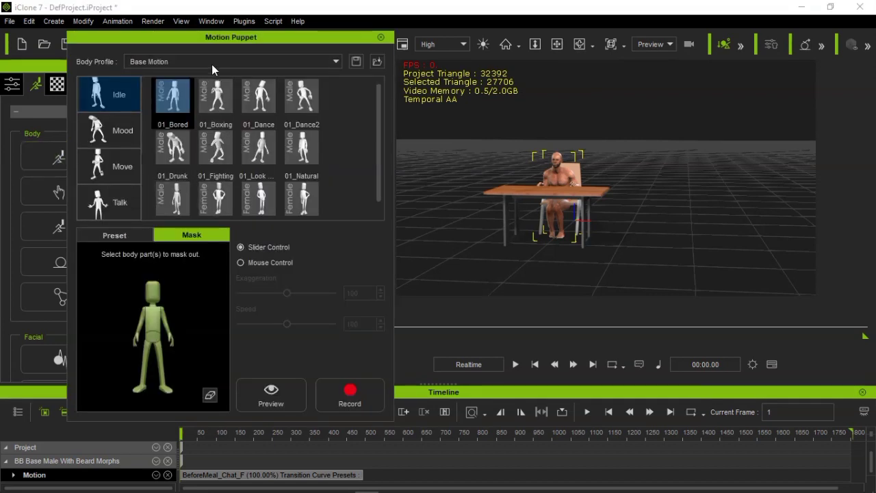
{"action": "left_click", "coordinate": [212, 63]}
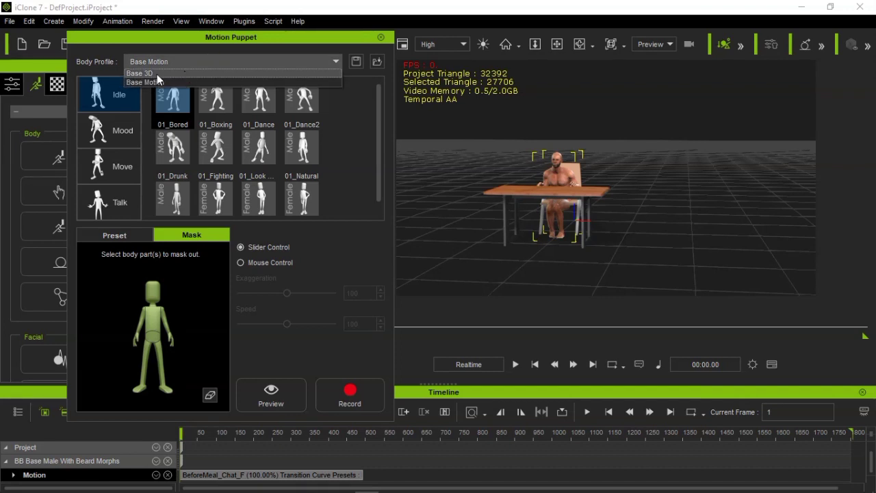
{"action": "left_click", "coordinate": [352, 196]}
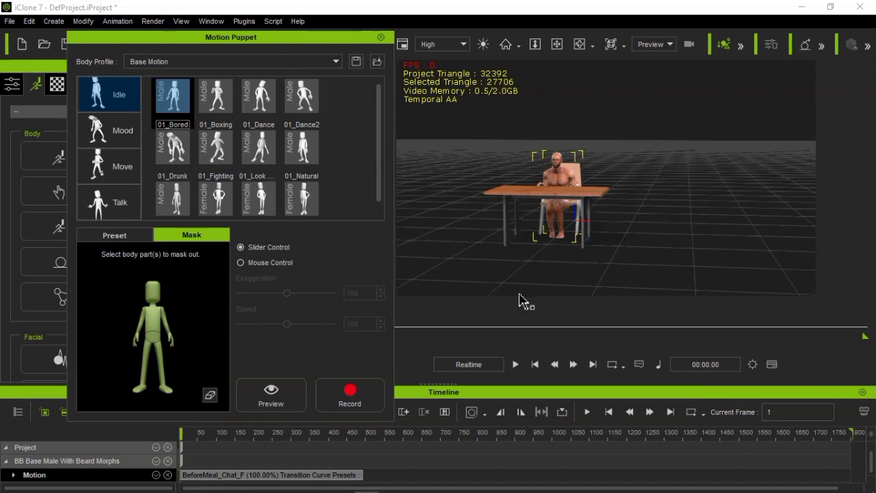
{"action": "left_click", "coordinate": [382, 37]}
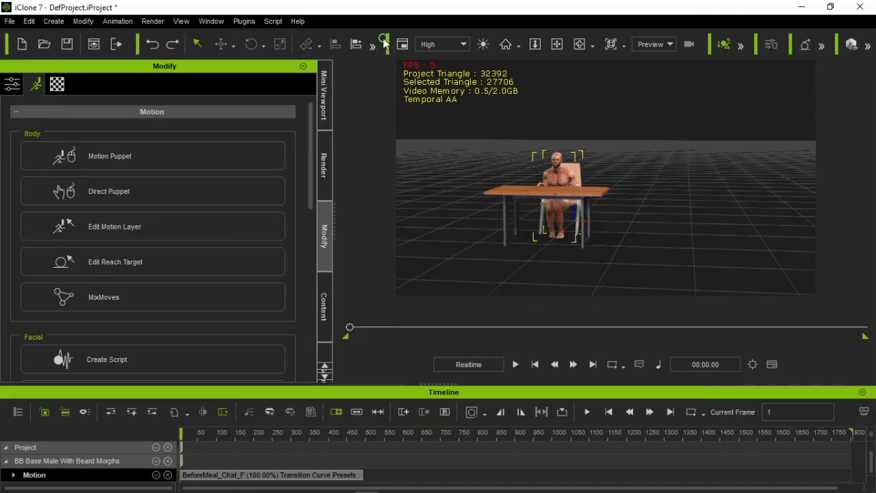
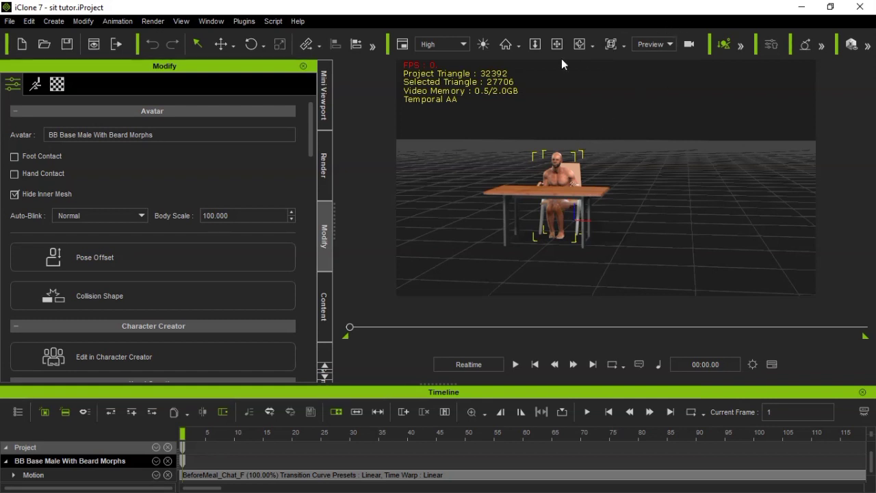
Open Motion Puppet for the seated character and compare its Body Profile entries with the subfolders of the Preset folder
{"action": "left_click", "coordinate": [31, 84]}
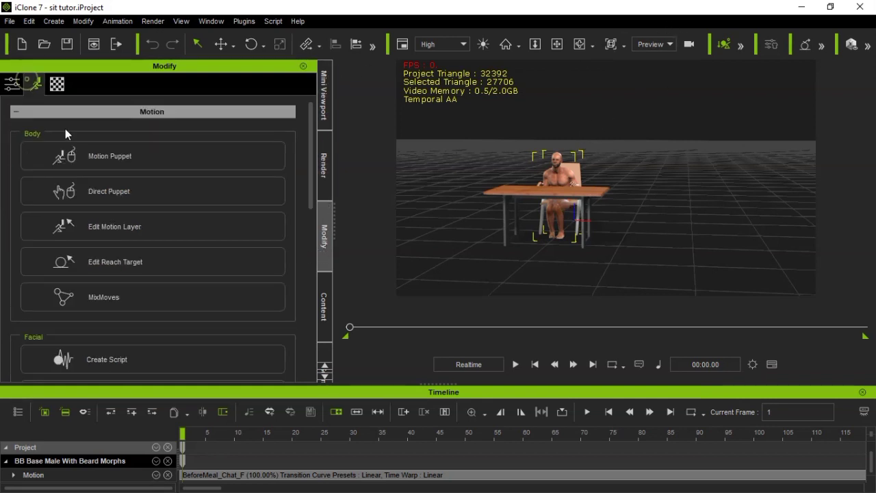
{"action": "left_click", "coordinate": [133, 158]}
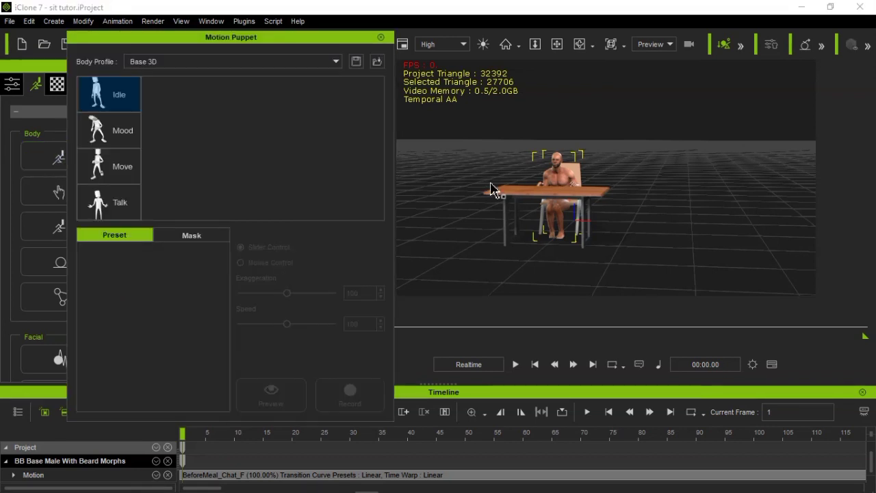
{"action": "left_click", "coordinate": [236, 63]}
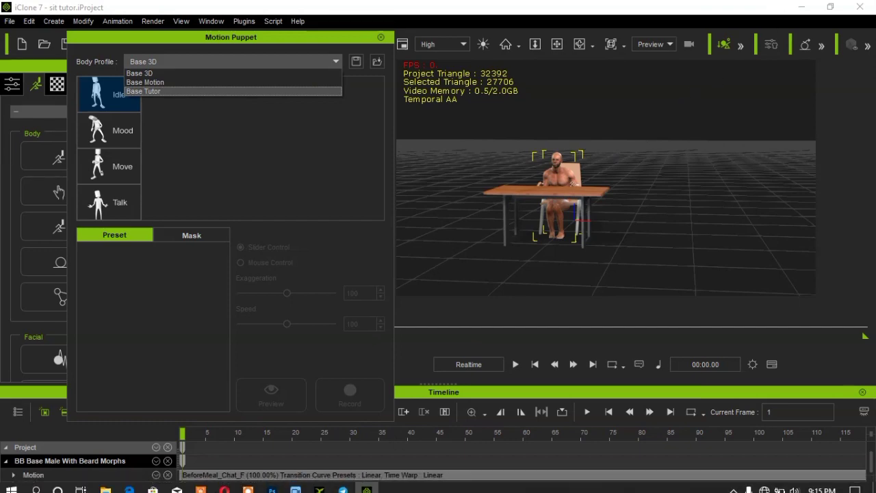
{"action": "left_click", "coordinate": [104, 485]}
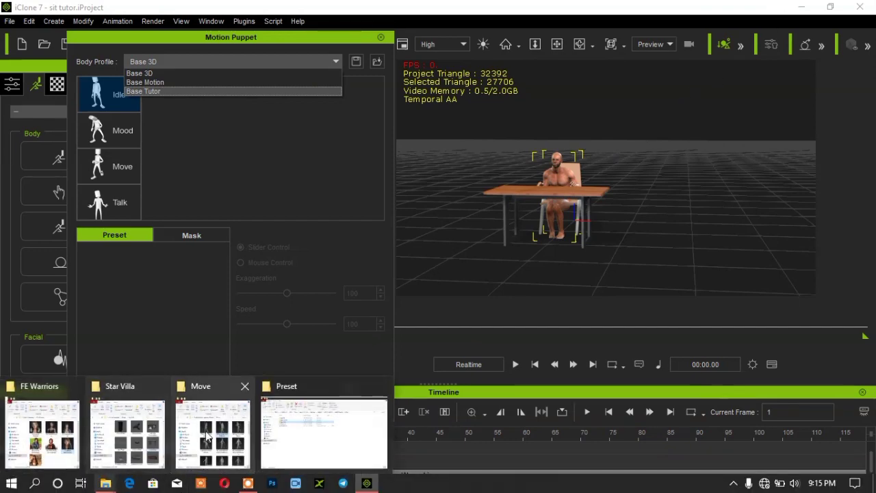
{"action": "left_click", "coordinate": [278, 430]}
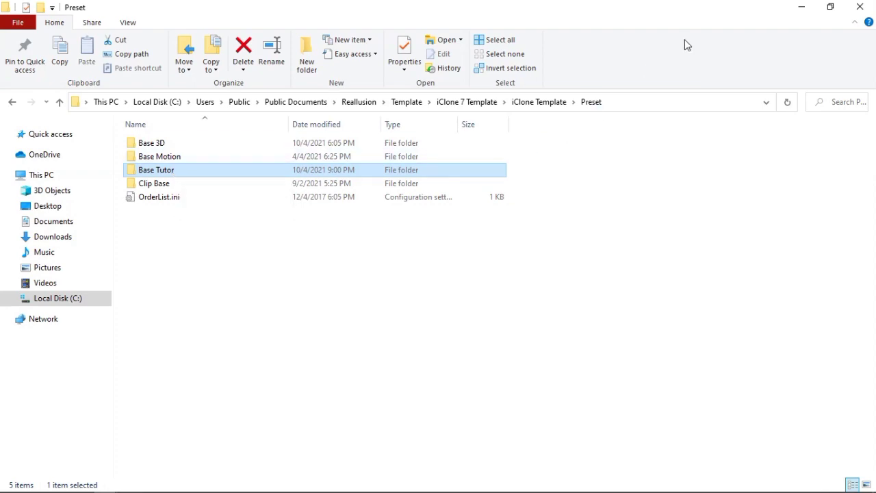
{"action": "left_click", "coordinate": [800, 7]}
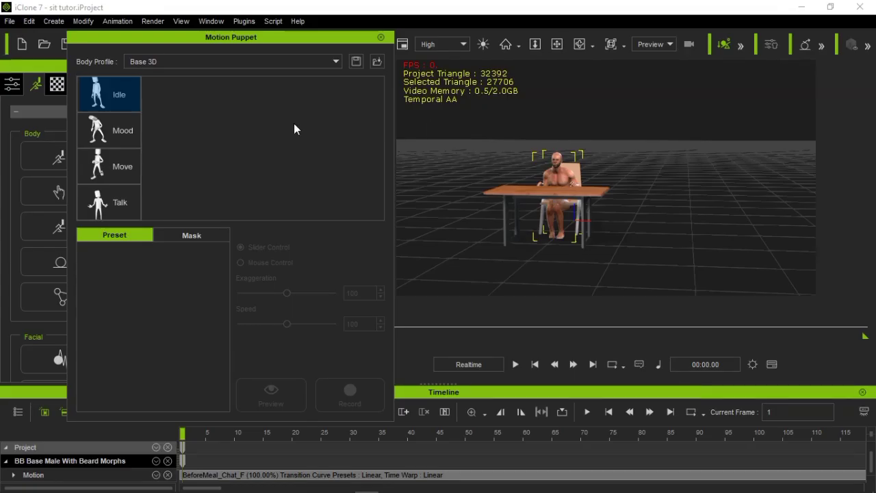
Load the Base Tutor body profile in Motion Puppet and show its Move category
{"action": "left_click", "coordinate": [173, 62]}
{"action": "left_click", "coordinate": [163, 90]}
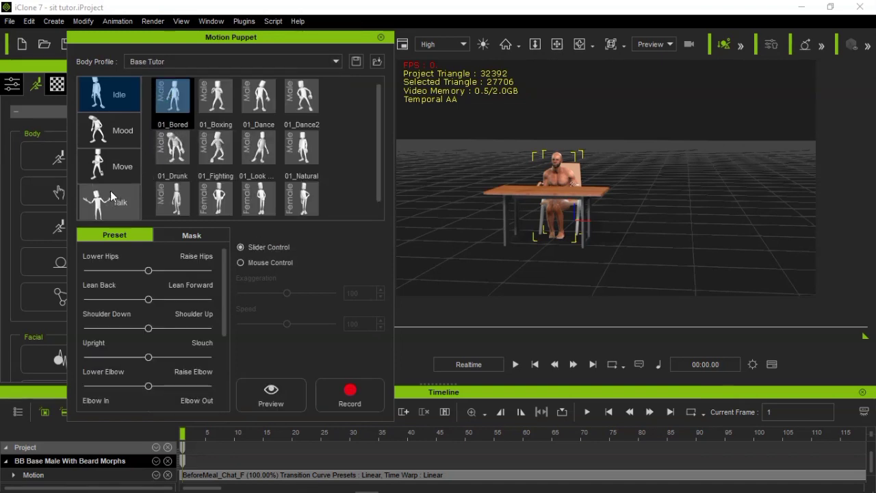
{"action": "left_click", "coordinate": [108, 172]}
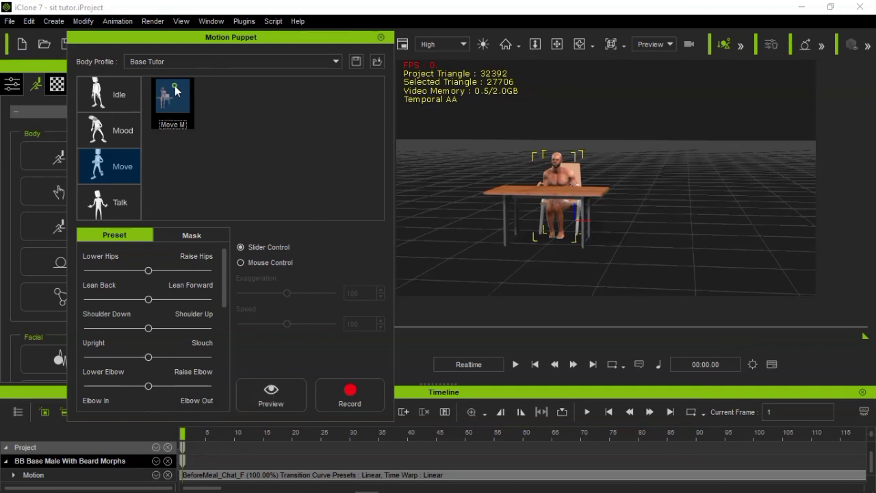
Preview the Move M motion on the character, then preview it again from a more frontal camera angle
{"action": "left_click", "coordinate": [270, 393]}
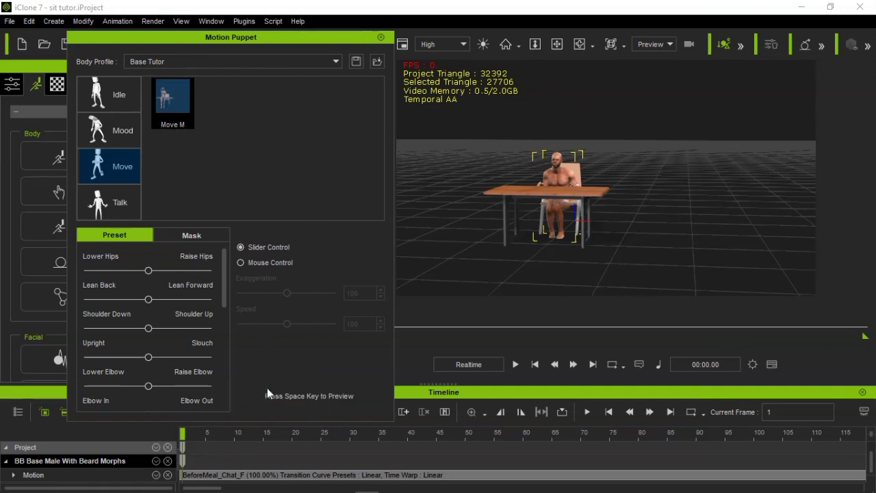
{"action": "key", "text": "space"}
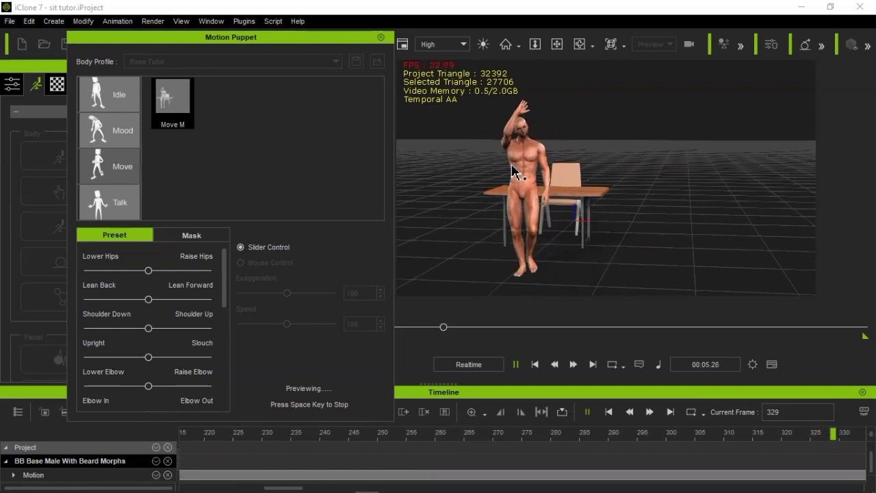
{"action": "key", "text": "space"}
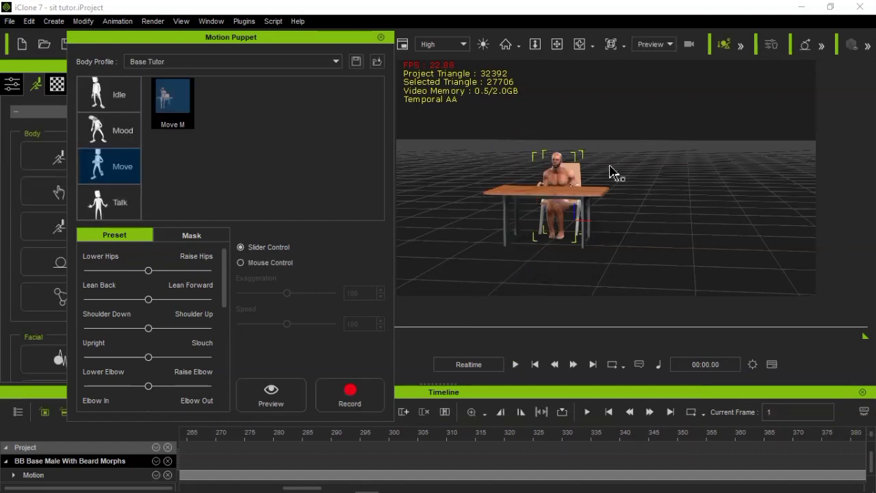
{"action": "left_click", "coordinate": [580, 44]}
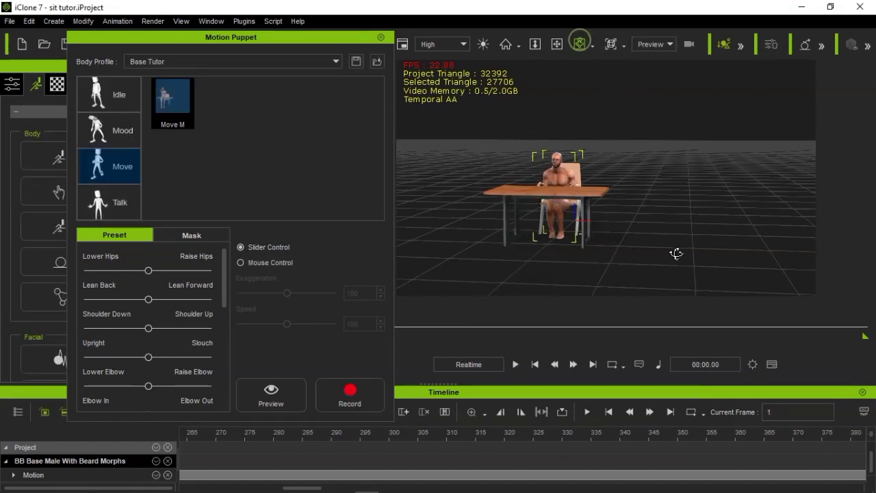
{"action": "left_click_drag", "start_coordinate": [677, 254], "coordinate": [720, 213]}
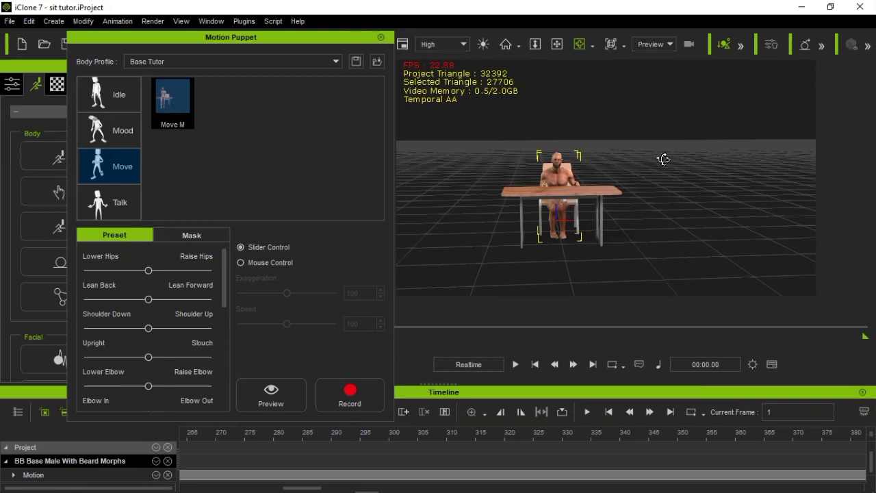
{"action": "left_click", "coordinate": [263, 400]}
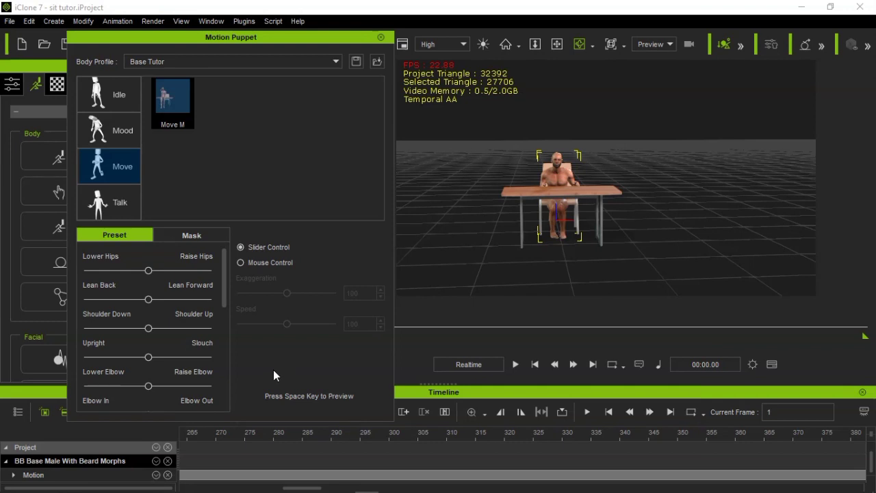
{"action": "key", "text": "space"}
{"action": "key", "text": "space"}
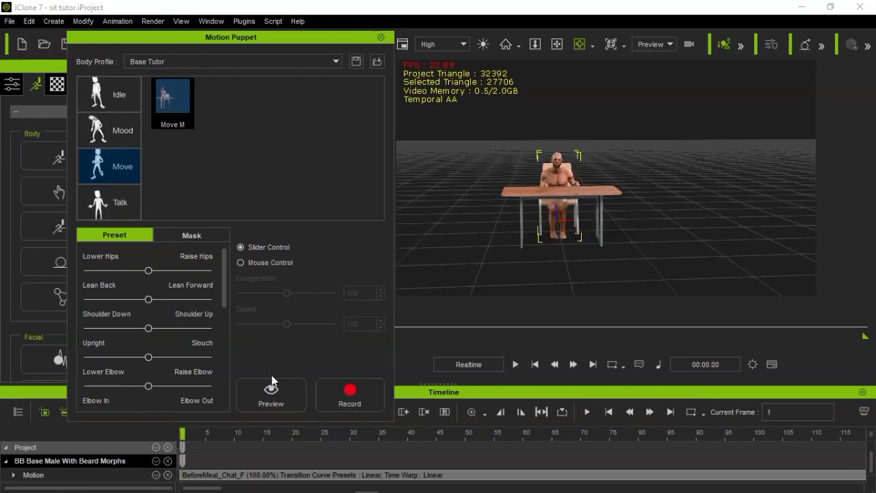
Mask out the hips and both legs of the body, then preview the Move M motion on the upper body
{"action": "left_click", "coordinate": [199, 236]}
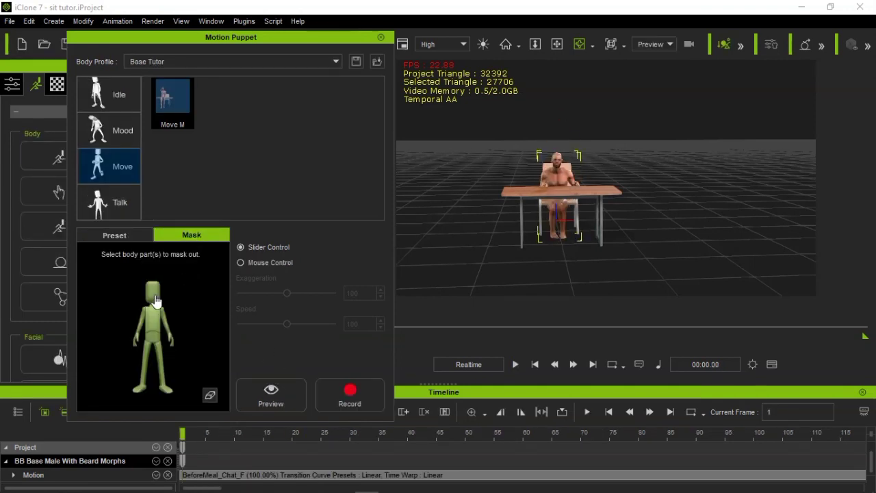
{"action": "left_click", "coordinate": [156, 338]}
{"action": "left_click", "coordinate": [150, 354]}
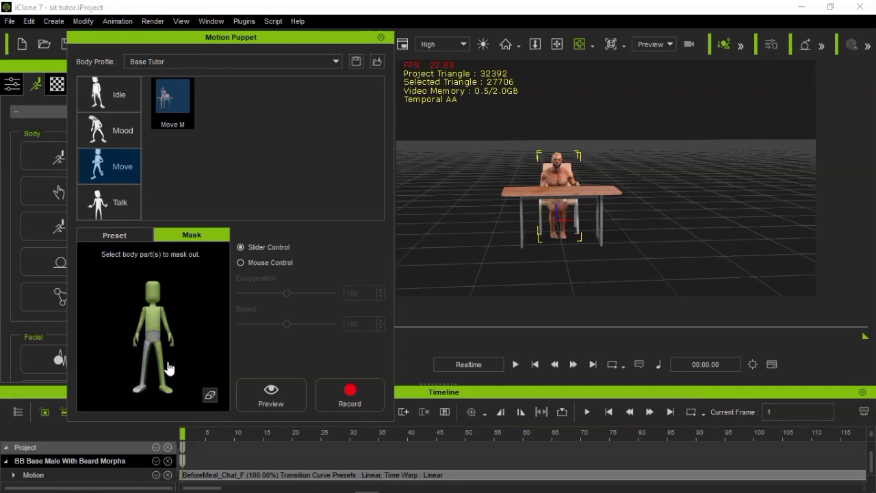
{"action": "left_click", "coordinate": [273, 392]}
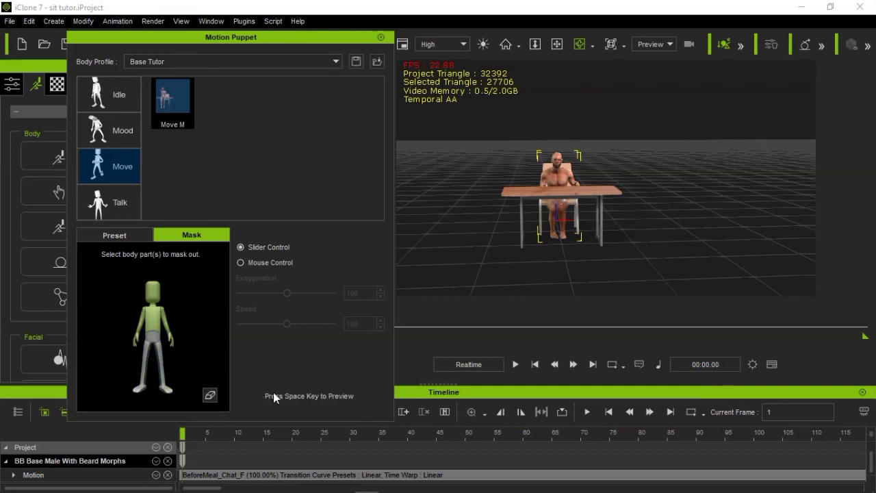
{"action": "key", "text": "space"}
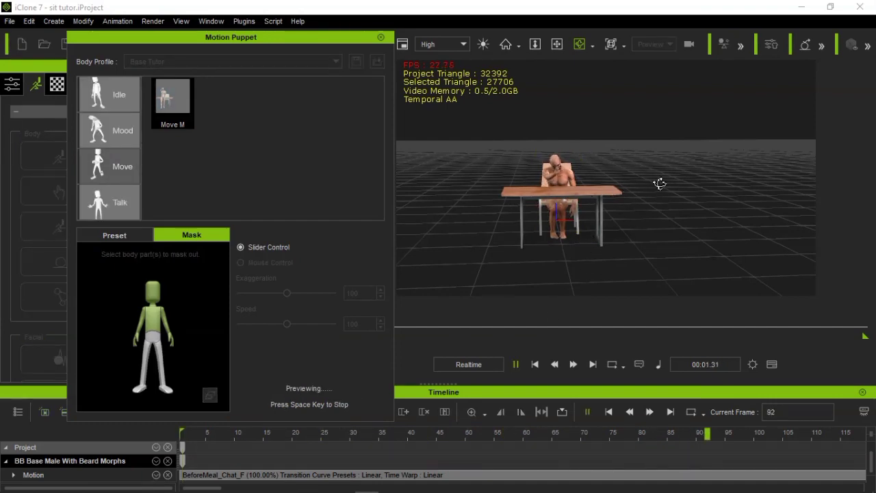
{"action": "left_click_drag", "start_coordinate": [652, 181], "coordinate": [694, 194]}
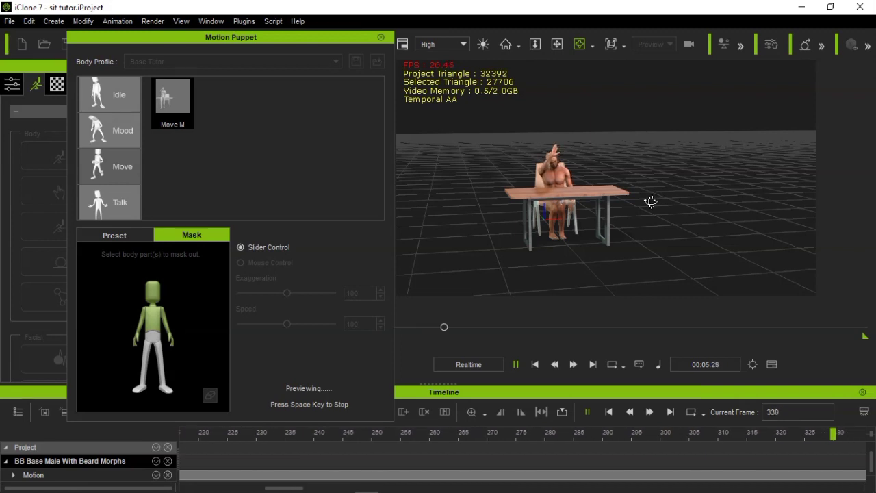
{"action": "key", "text": "space"}
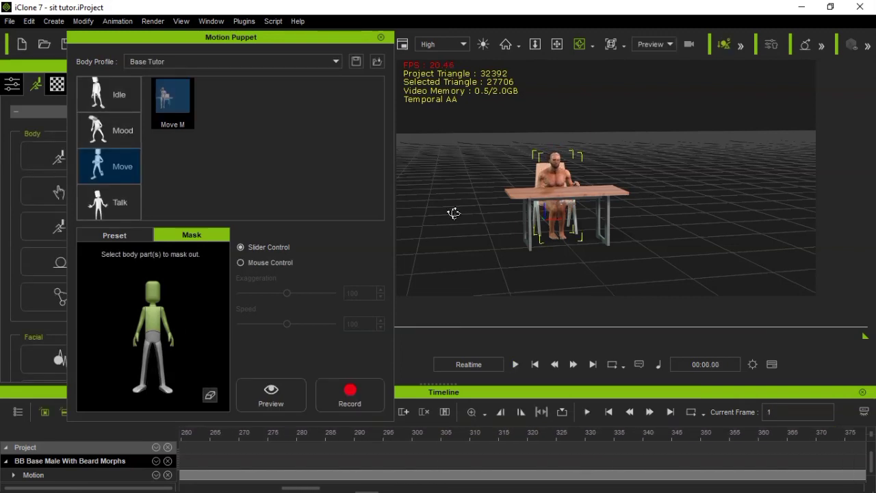
Mask out the head and unmask the hips while the legs stay masked, then preview the Move M motion
{"action": "left_click", "coordinate": [153, 291]}
{"action": "left_click_drag", "start_coordinate": [571, 206], "coordinate": [545, 199]}
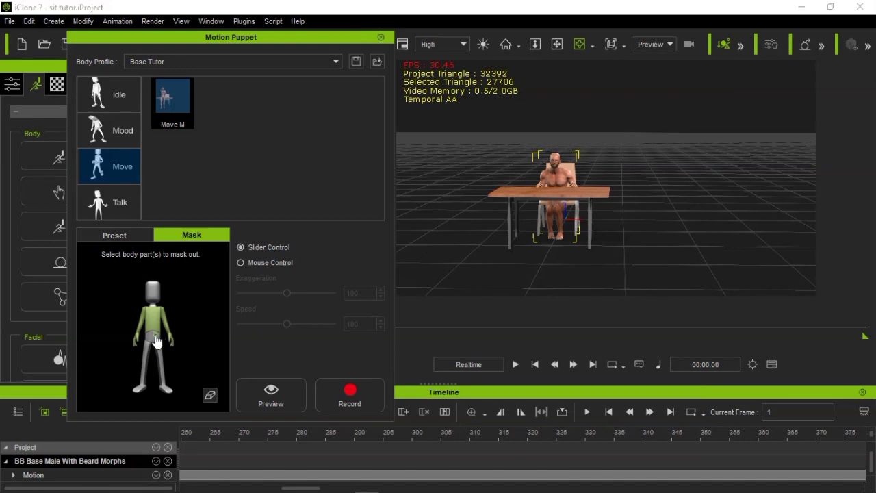
{"action": "left_click", "coordinate": [260, 387]}
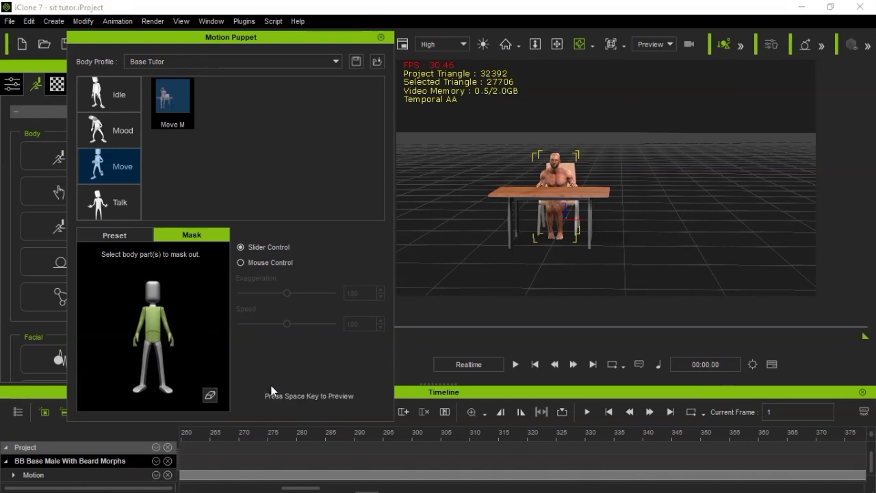
{"action": "key", "text": "space"}
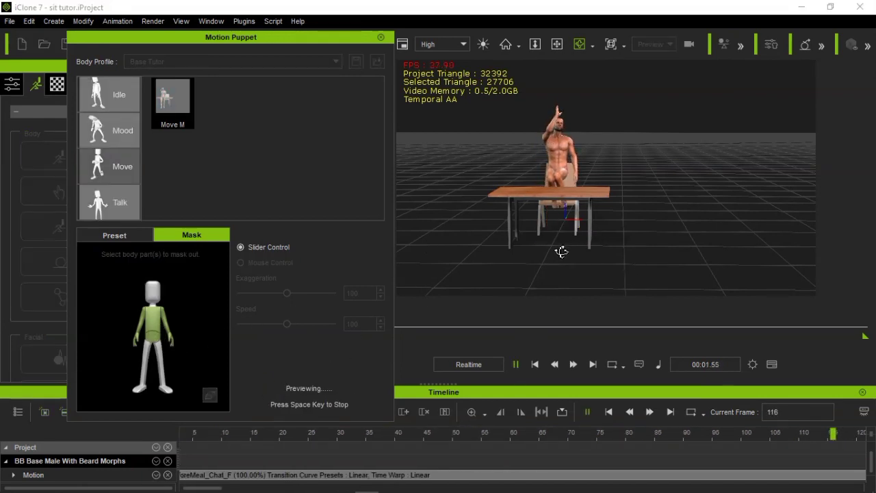
{"action": "key", "text": "space"}
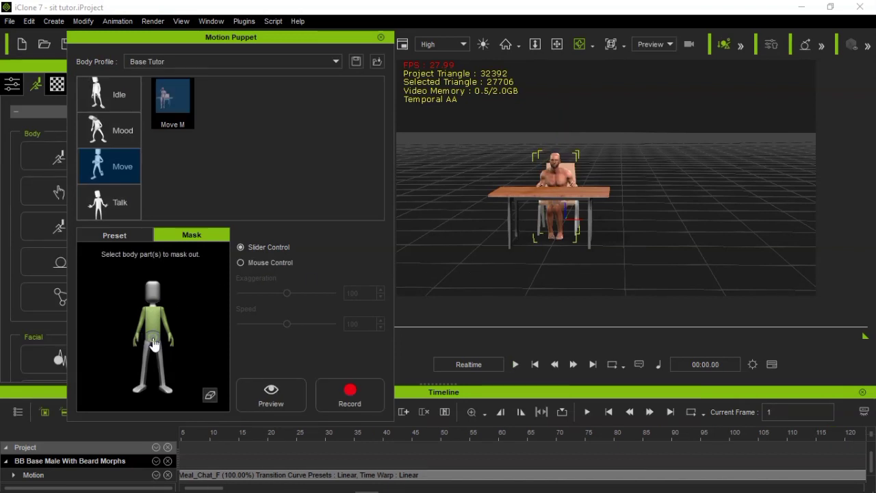
Mask out the hips again along with the head and legs, and preview the Move M motion on the torso and arms
{"action": "left_click", "coordinate": [278, 404]}
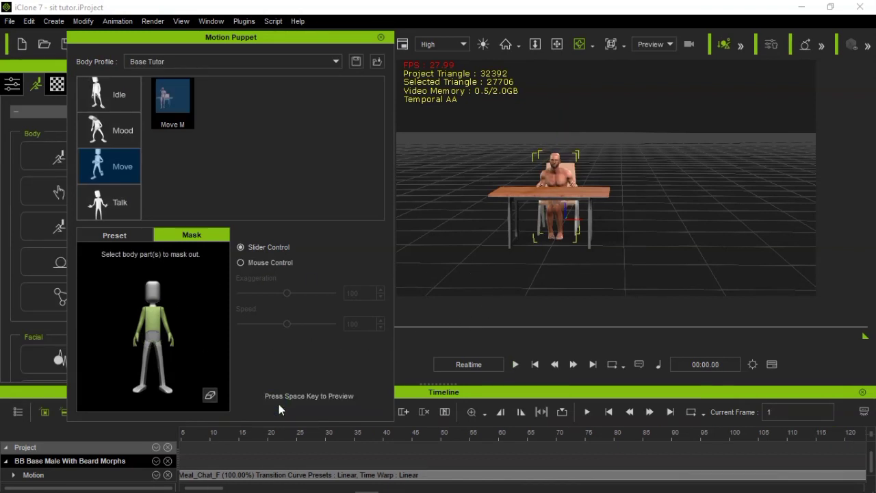
{"action": "key", "text": "space"}
{"action": "left_click_drag", "start_coordinate": [730, 183], "coordinate": [628, 207]}
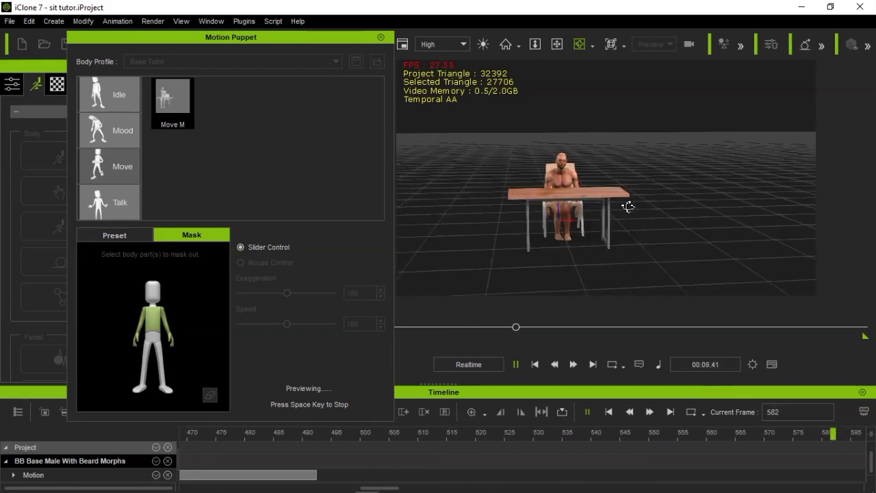
{"action": "key", "text": "space"}
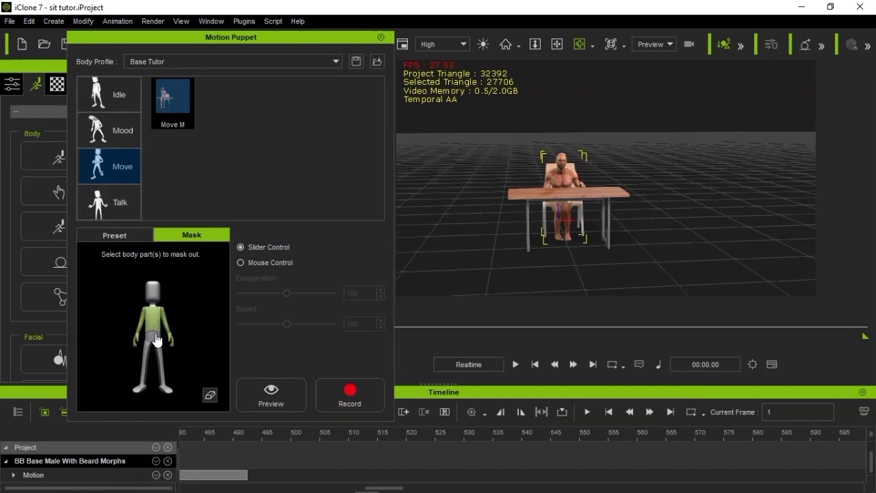
Unmask the hips, legs and head so no body part is masked out, and preview the full-body Move M motion
{"action": "left_click", "coordinate": [154, 340]}
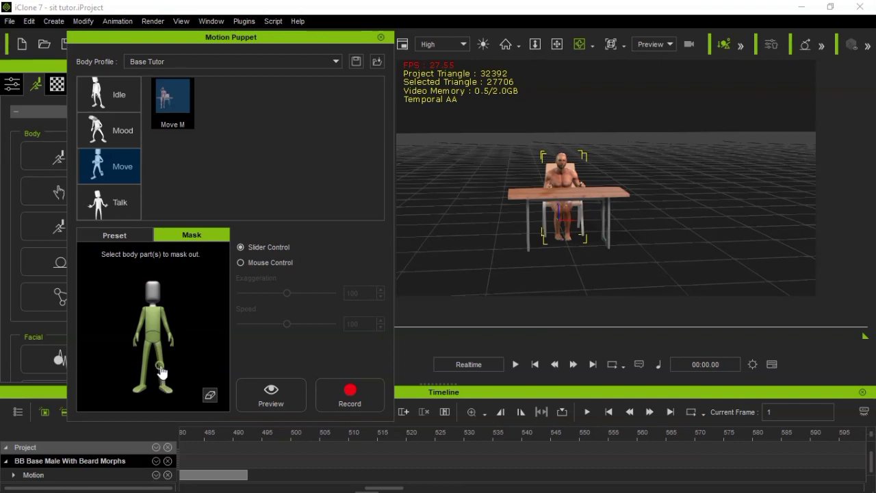
{"action": "left_click", "coordinate": [267, 380]}
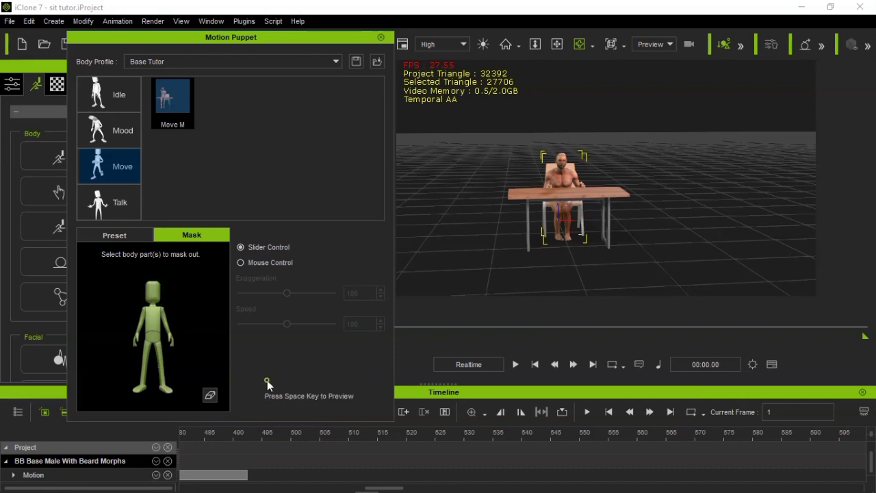
{"action": "key", "text": "space"}
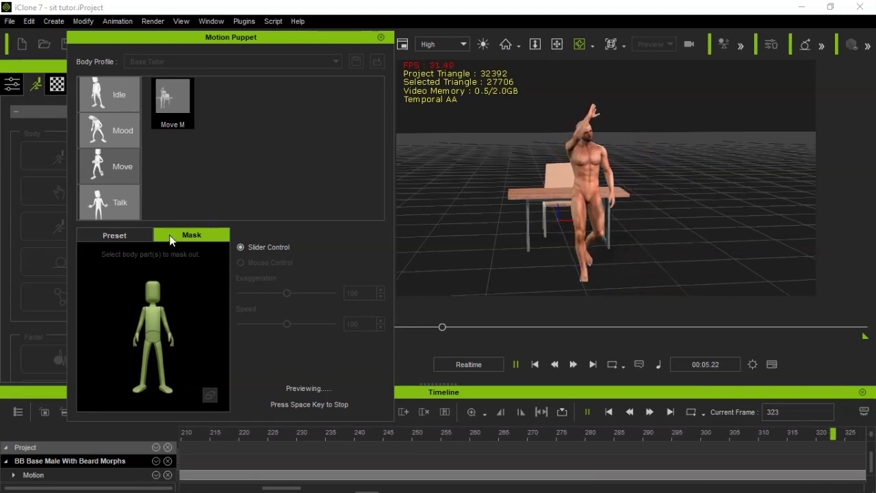
{"action": "left_click", "coordinate": [114, 234]}
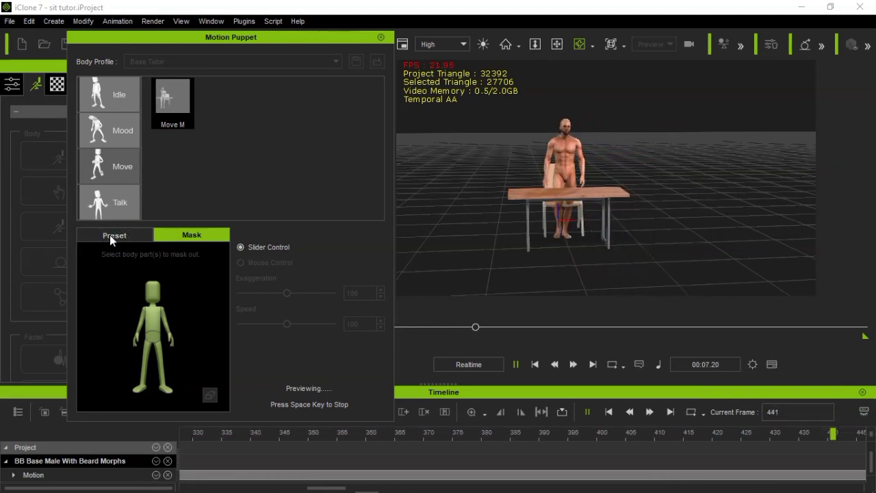
{"action": "key", "text": "space"}
Preview the Move M motion with all preset pose sliders at their neutral positions
{"action": "left_click", "coordinate": [109, 235]}
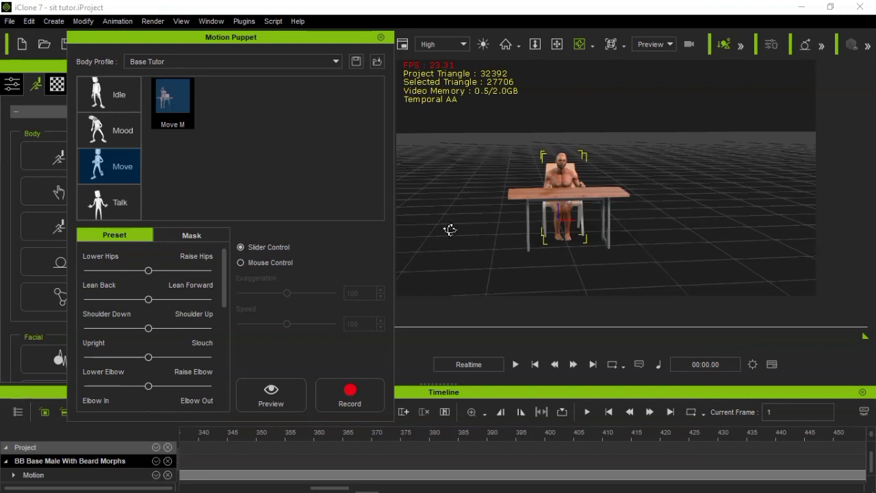
{"action": "scroll", "coordinate": [530, 215], "scroll_direction": "down", "scroll_amount": 4}
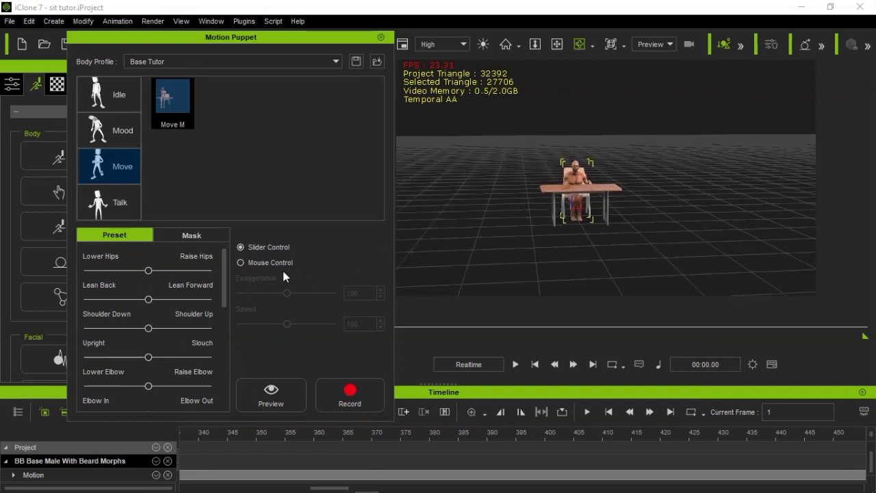
{"action": "left_click", "coordinate": [281, 396]}
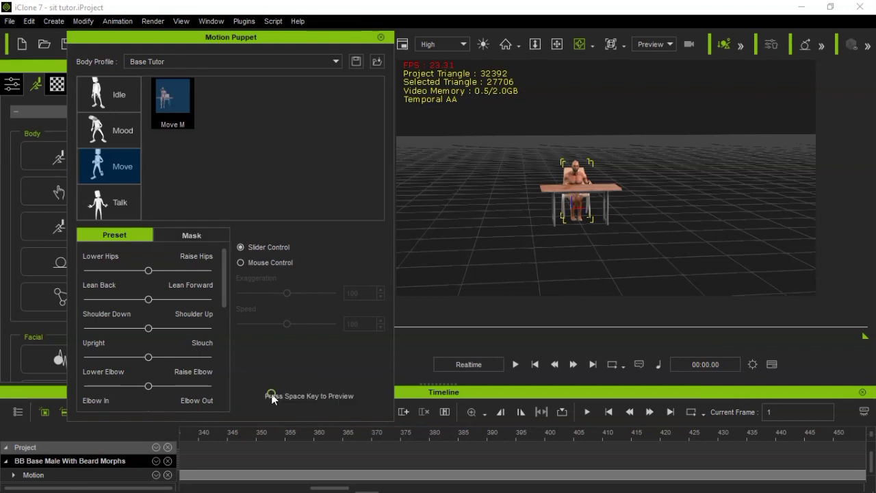
{"action": "key", "text": "space"}
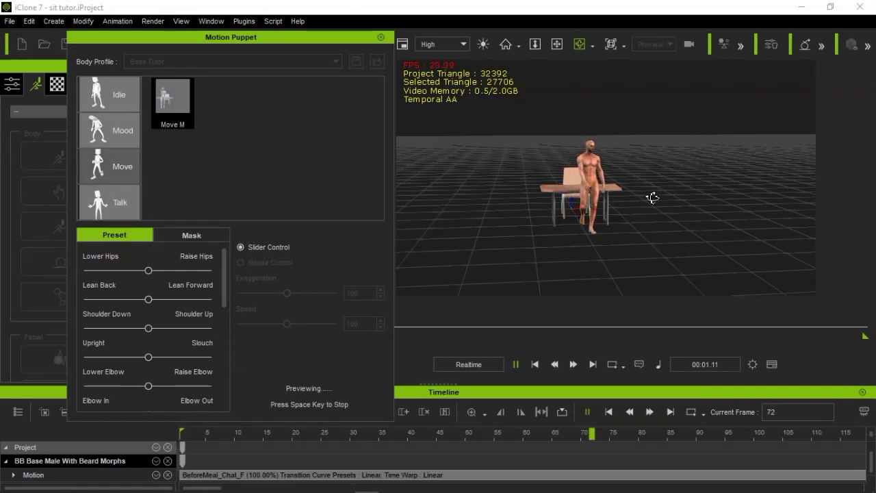
{"action": "key", "text": "space"}
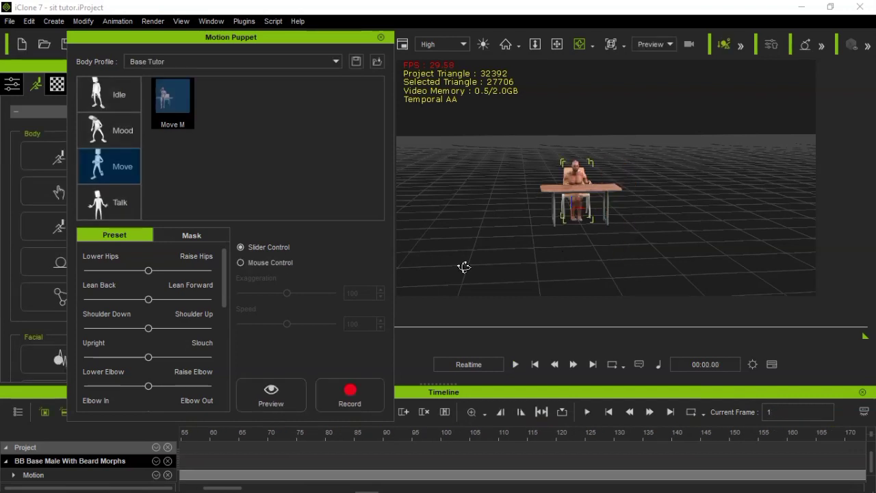
Set the hips preset most of the way toward Raise Hips and preview the Move M motion
{"action": "left_click", "coordinate": [209, 237]}
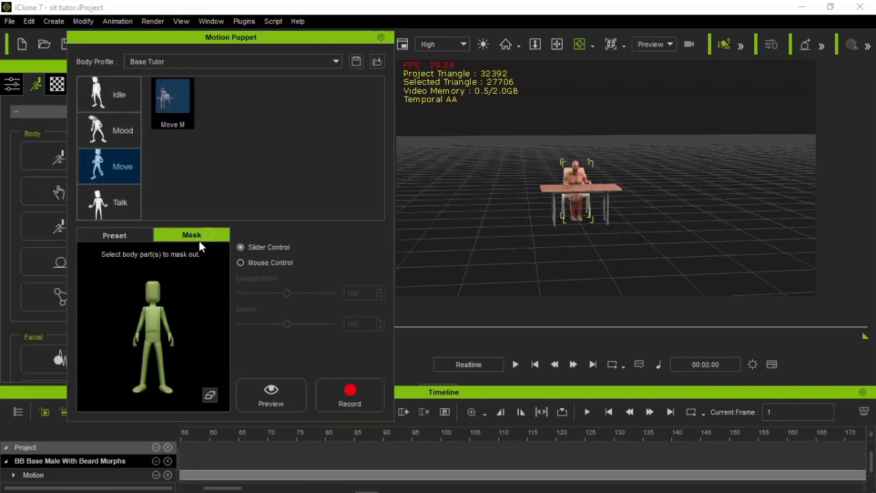
{"action": "left_click", "coordinate": [134, 237]}
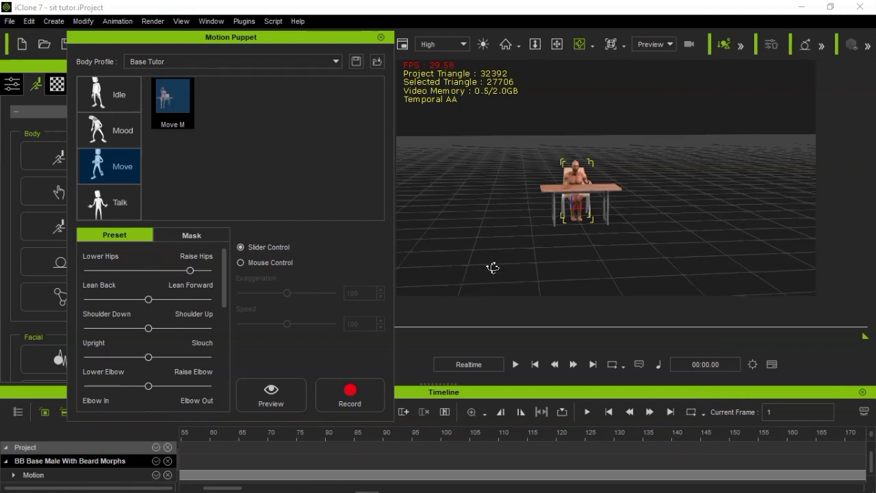
{"action": "scroll", "coordinate": [493, 267], "scroll_direction": "up", "scroll_amount": 6}
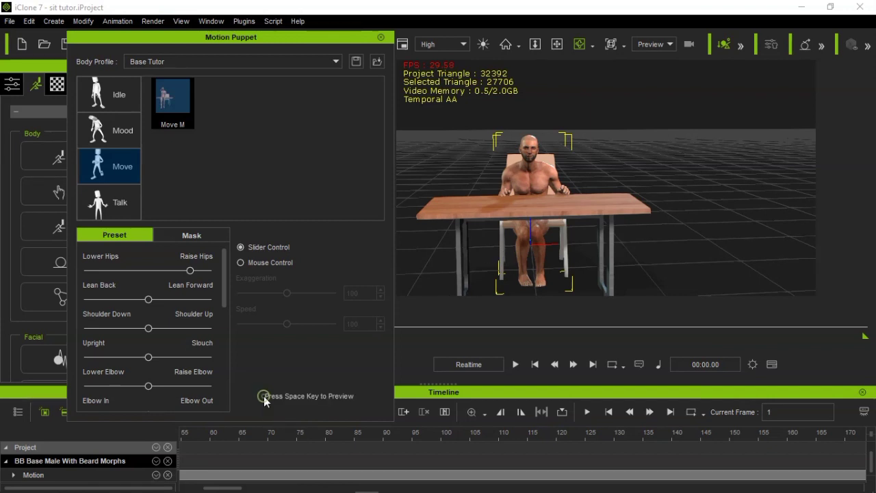
{"action": "left_click", "coordinate": [264, 397]}
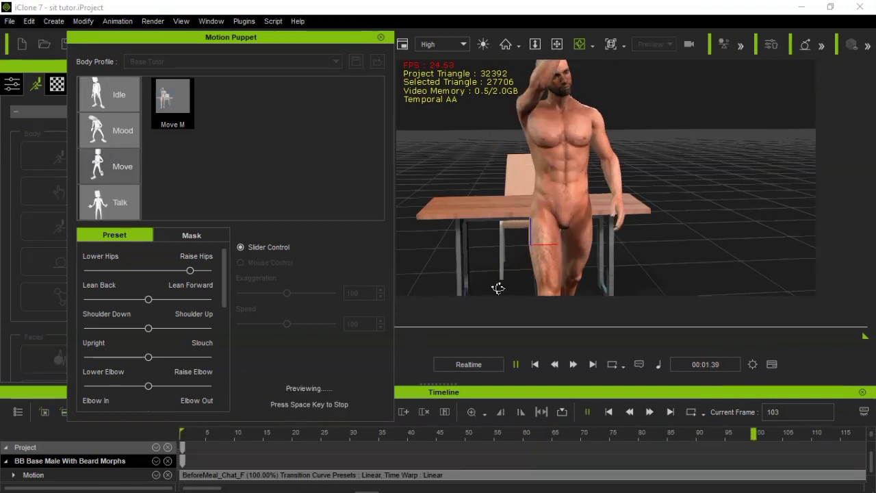
{"action": "key", "text": "space"}
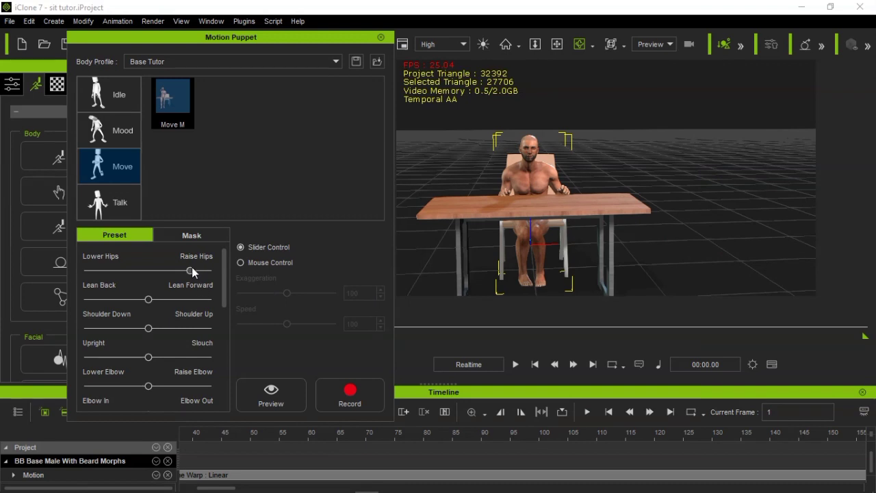
Set the hips preset fully to Lower Hips and preview the Move M motion
{"action": "left_click_drag", "start_coordinate": [191, 271], "coordinate": [55, 274]}
{"action": "left_click", "coordinate": [239, 391]}
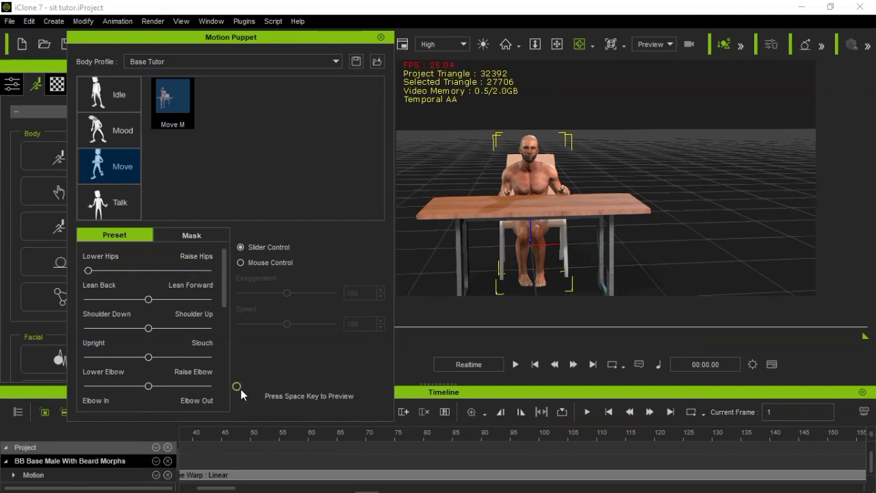
{"action": "key", "text": "space"}
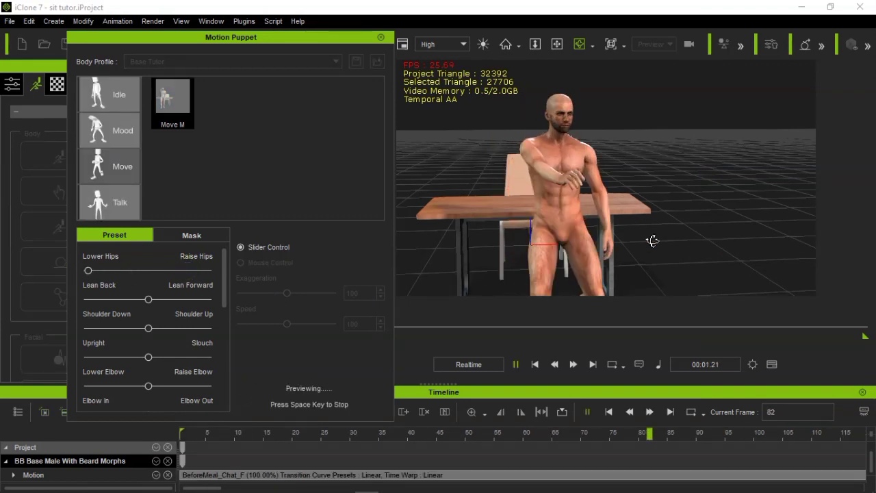
{"action": "key", "text": "space"}
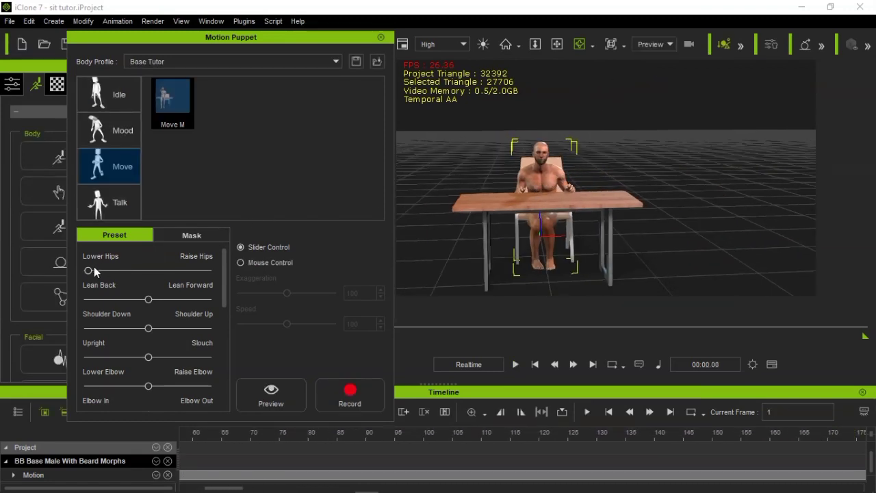
Set the hips preset fully to Raise Hips and preview the Move M motion
{"action": "left_click", "coordinate": [274, 389]}
{"action": "key", "text": "space"}
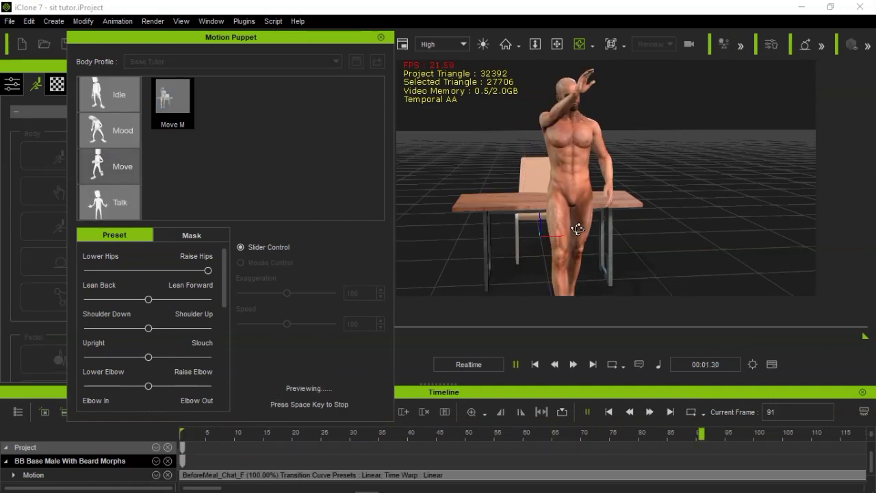
{"action": "key", "text": "space"}
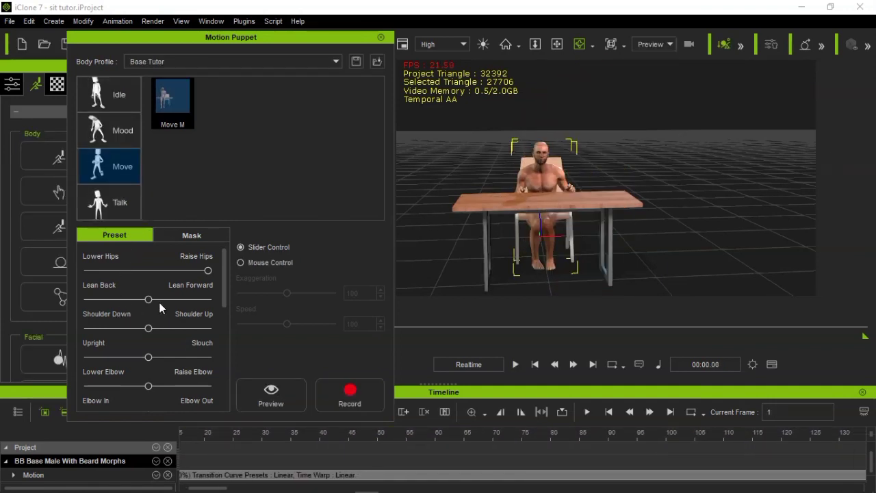
Set the lean preset fully to Lean Back and preview the Move M motion with the hips raised
{"action": "left_click_drag", "start_coordinate": [145, 301], "coordinate": [26, 299]}
{"action": "left_click", "coordinate": [272, 393]}
{"action": "key", "text": "space"}
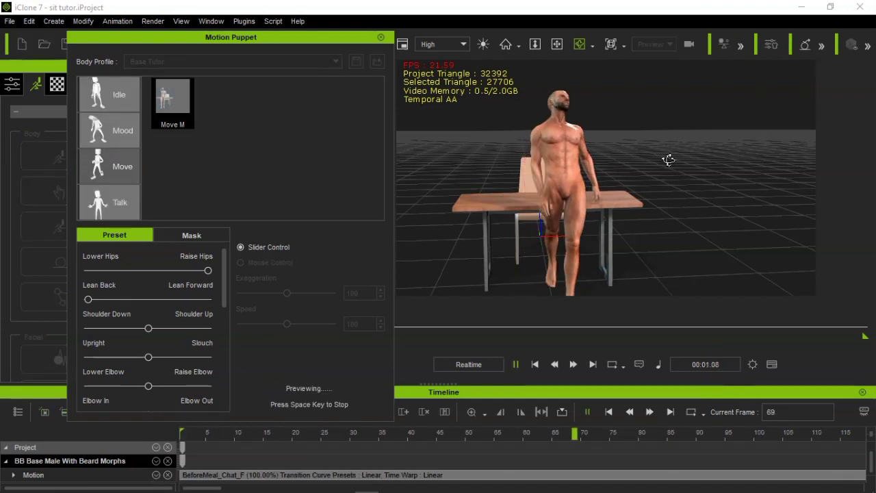
{"action": "key", "text": "space"}
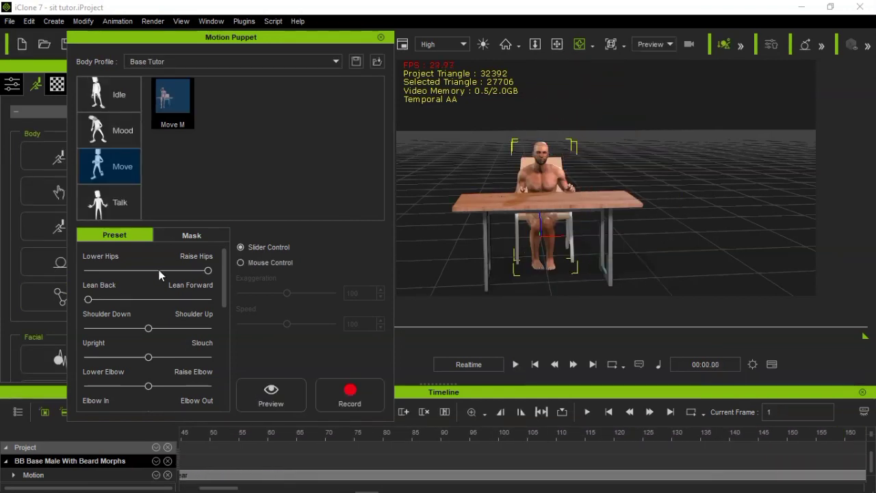
Set the lean preset fully to Lean Forward, preview the Move M motion, and return the timeline to the first frame
{"action": "left_click", "coordinate": [270, 391]}
{"action": "key", "text": "space"}
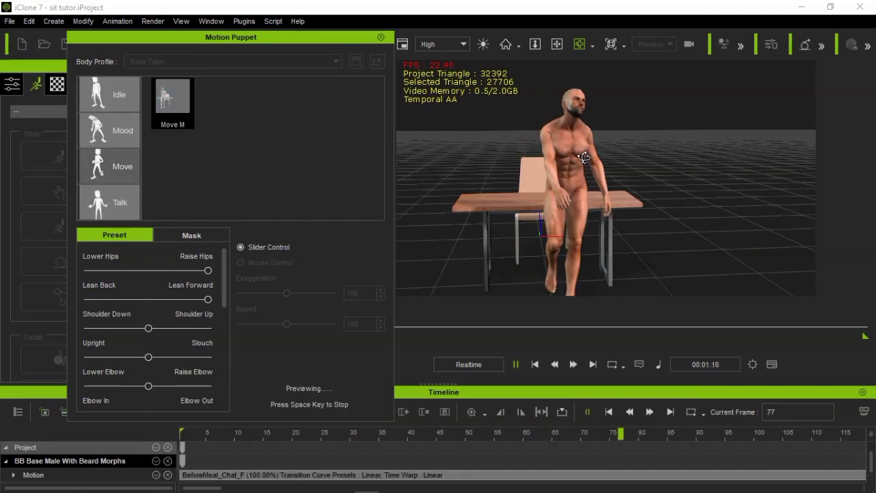
{"action": "key", "text": "space"}
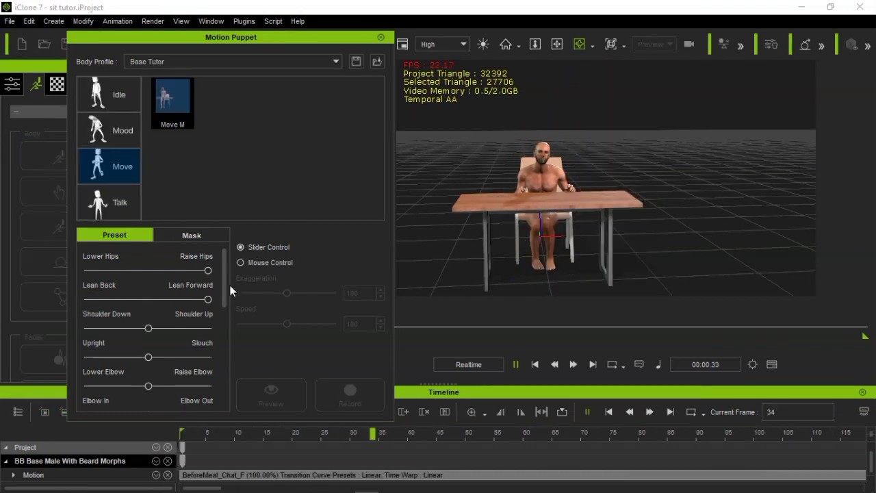
{"action": "key", "text": "space"}
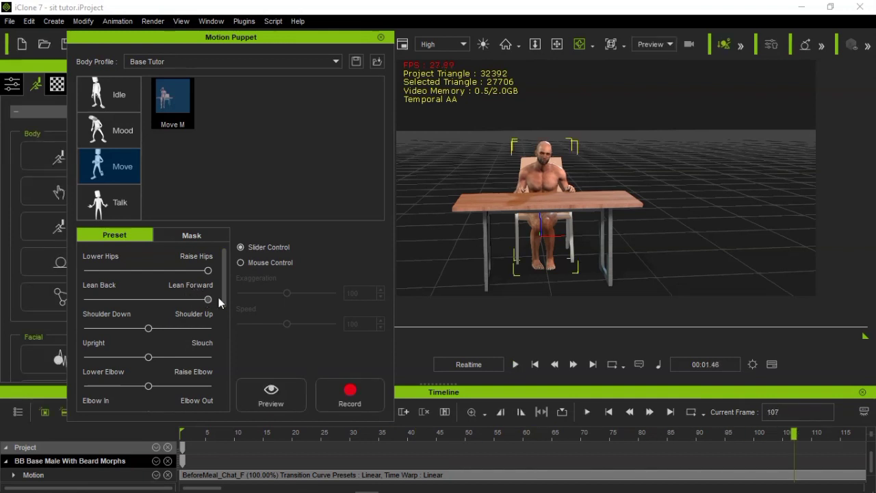
{"action": "left_click", "coordinate": [535, 364]}
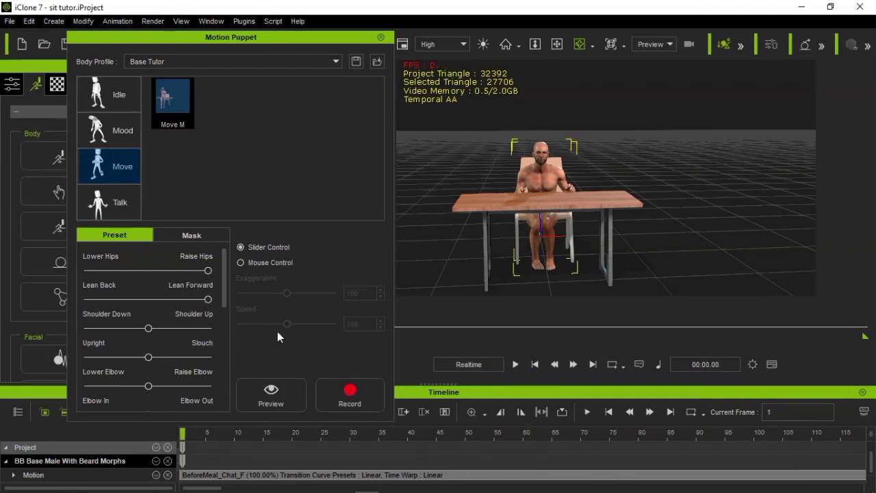
Bring the lean preset back near its centre, set the posture fully to Upright, and preview the Move M motion
{"action": "left_click_drag", "start_coordinate": [204, 298], "coordinate": [140, 298]}
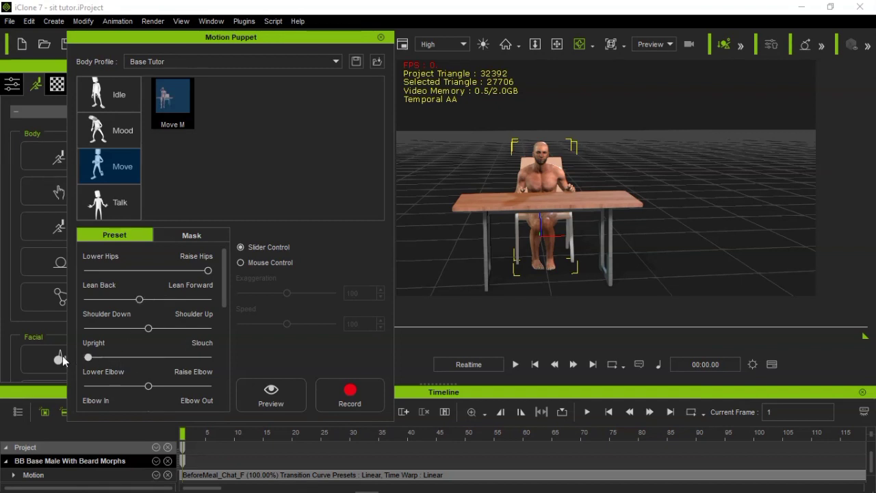
{"action": "key", "text": "space"}
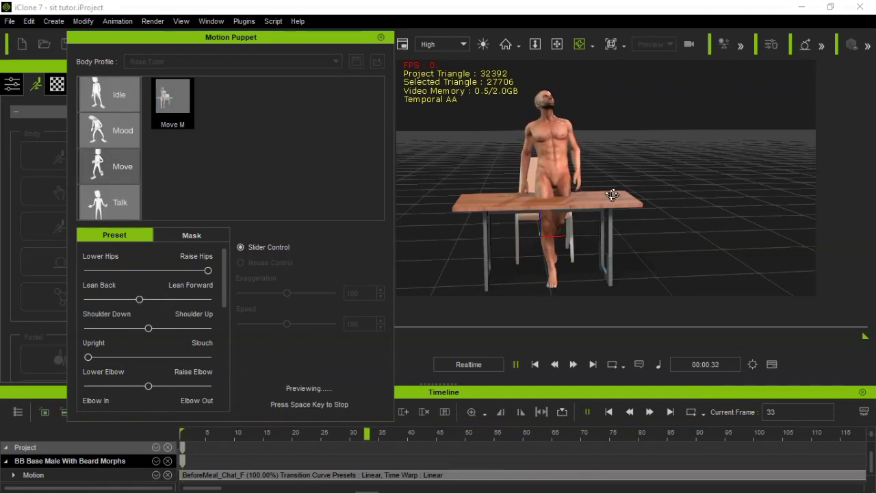
{"action": "key", "text": "space"}
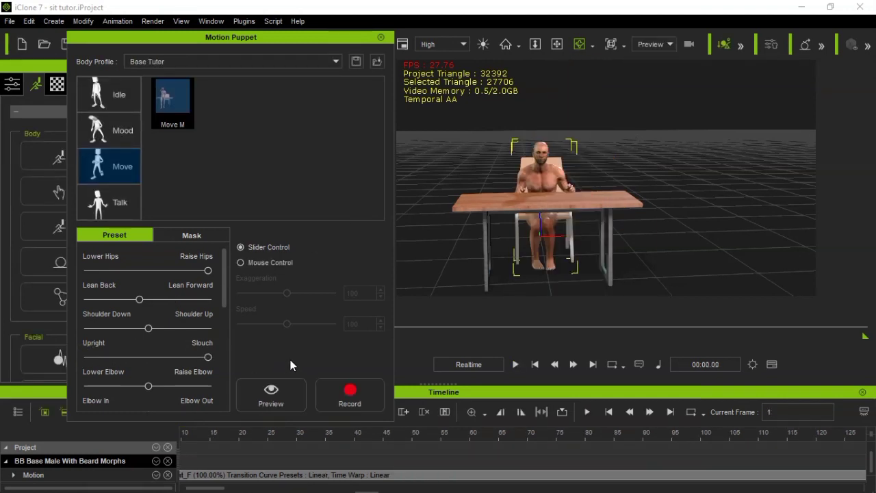
Set the posture preset fully to Slouch and preview the Move M motion
{"action": "key", "text": "space"}
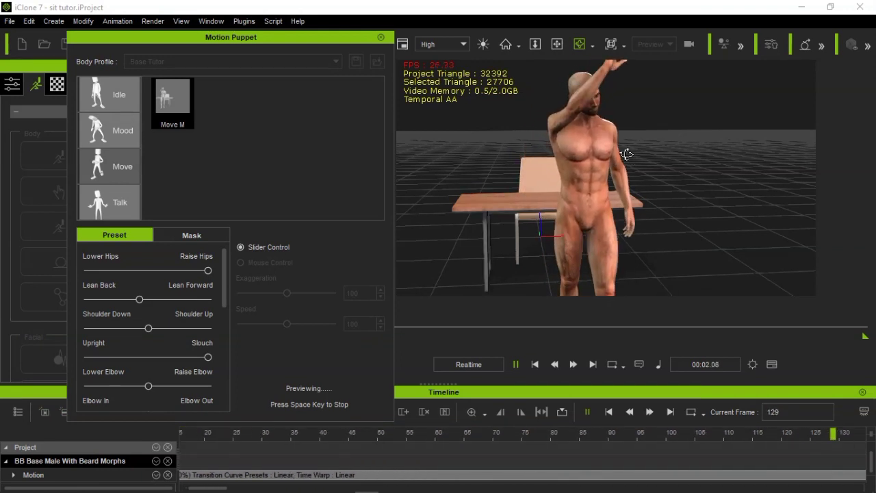
{"action": "key", "text": "space"}
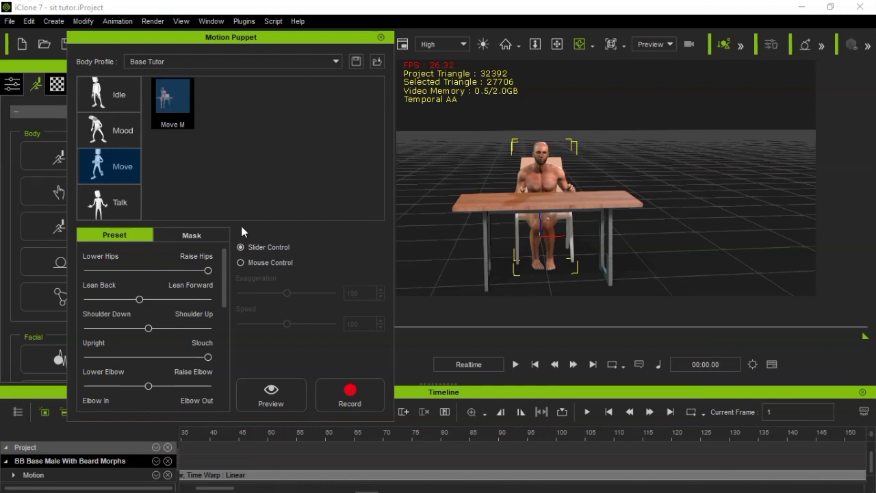
{"action": "left_click", "coordinate": [198, 235]}
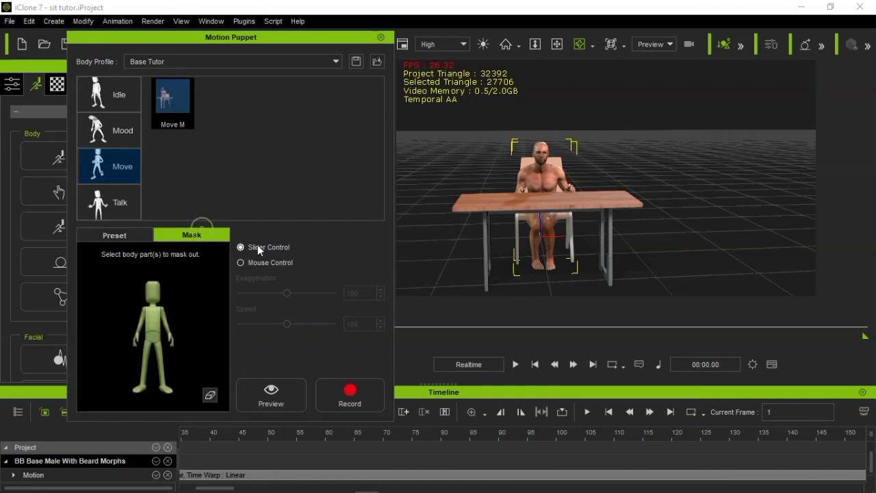
{"action": "left_click", "coordinate": [126, 234]}
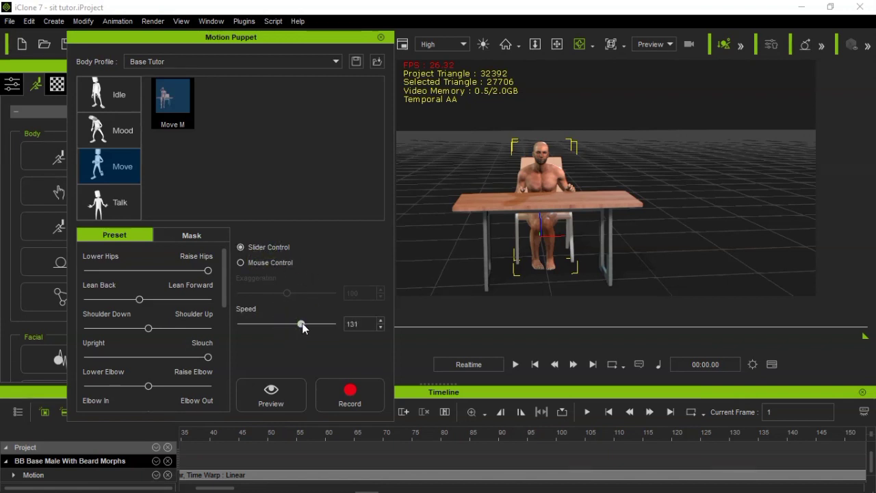
Preview the Move M motion at speed 186, slow it to 7, and bring it back to 100 during playback
{"action": "key", "text": "space"}
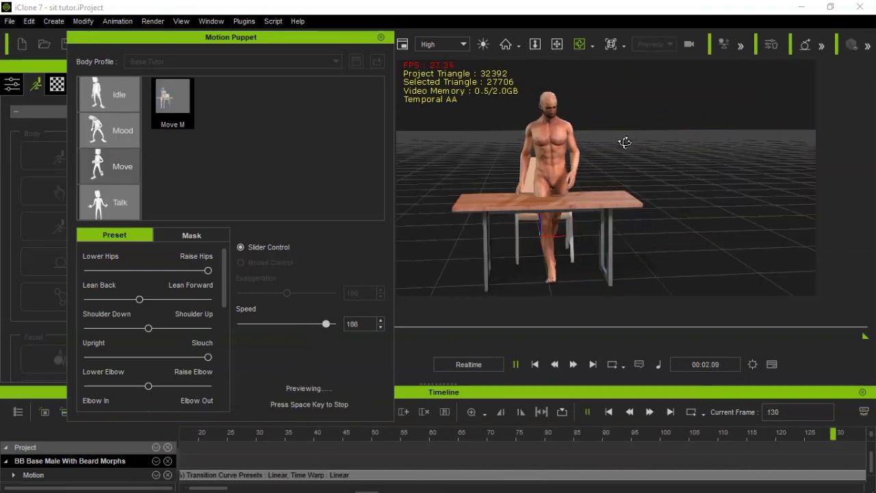
{"action": "left_click_drag", "start_coordinate": [323, 323], "coordinate": [246, 325]}
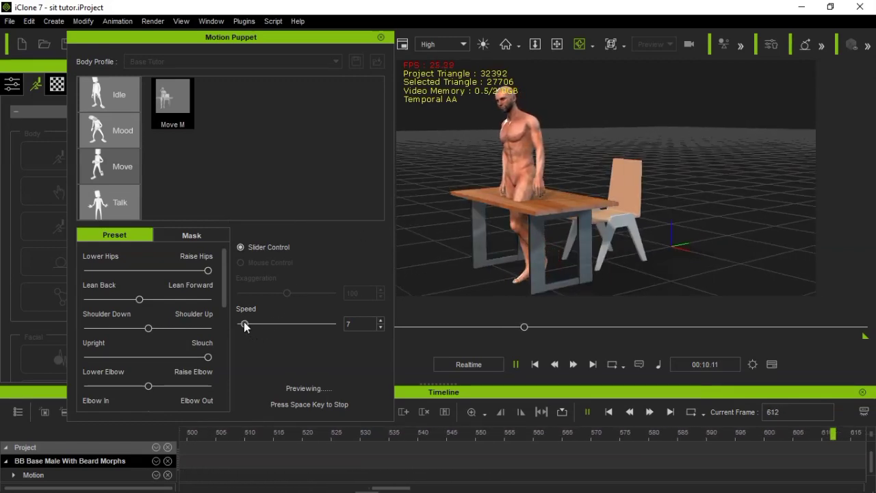
{"action": "left_click_drag", "start_coordinate": [245, 324], "coordinate": [285, 324]}
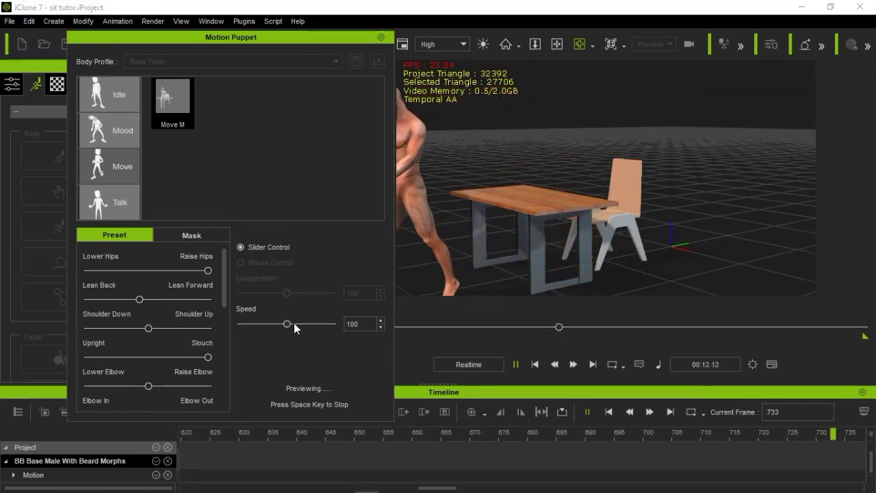
Raise the speed to 166 during the Move M preview and keep the walking character framed with the table
{"action": "left_click_drag", "start_coordinate": [299, 325], "coordinate": [319, 325]}
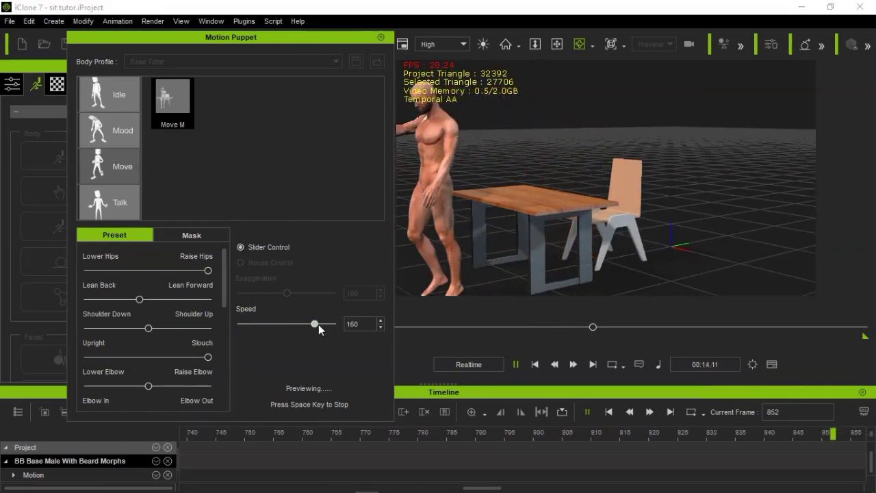
{"action": "left_click_drag", "start_coordinate": [553, 251], "coordinate": [543, 251]}
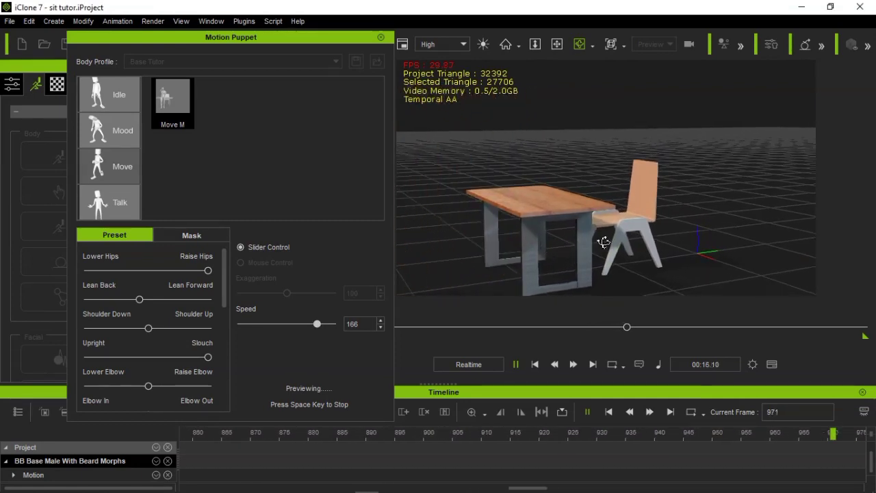
{"action": "left_click_drag", "start_coordinate": [607, 242], "coordinate": [760, 229]}
{"action": "right_click_drag", "start_coordinate": [573, 233], "coordinate": [573, 144]}
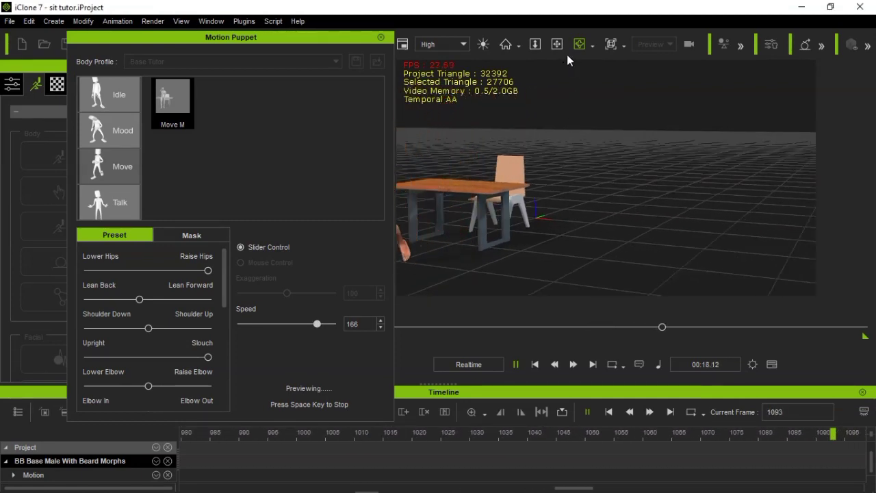
{"action": "left_click_drag", "start_coordinate": [513, 174], "coordinate": [650, 194]}
{"action": "right_click_drag", "start_coordinate": [650, 194], "coordinate": [636, 201]}
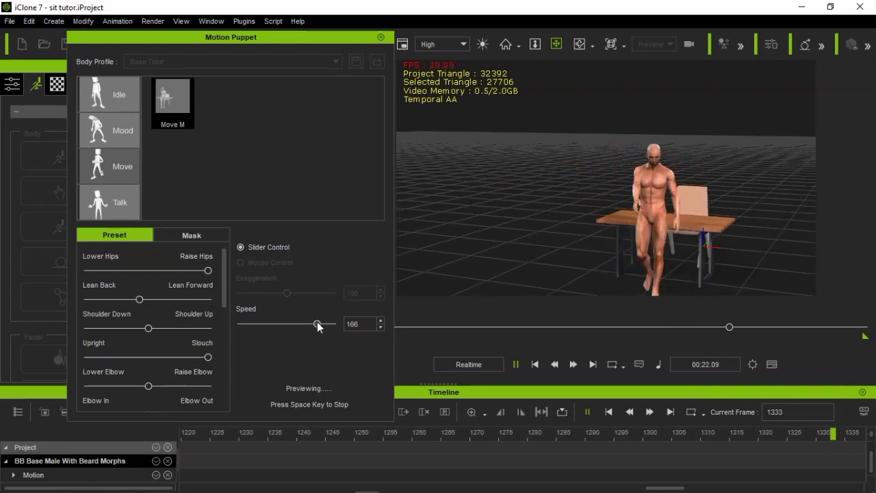
Lower the Move M preview speed to 44 and stop the preview
{"action": "left_click_drag", "start_coordinate": [317, 322], "coordinate": [262, 320]}
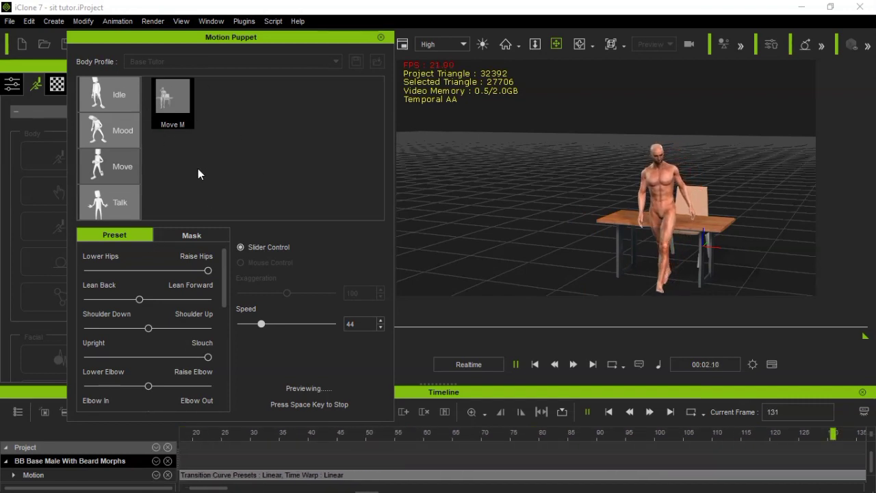
{"action": "key", "text": "space"}
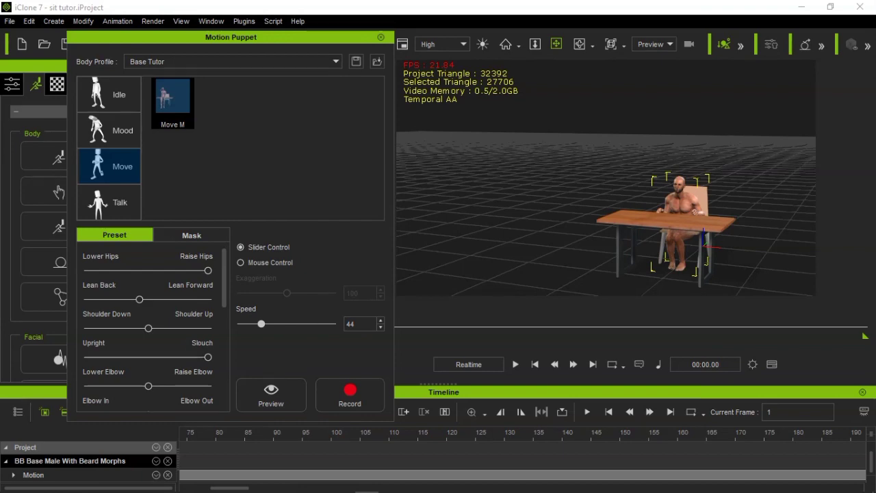
Apply the Move_Wander_M motion from the Spunky Moves Move folder to the seated character, play it, and return to the first frame
{"action": "mouse_move", "coordinate": [168, 490]}
{"action": "mouse_move", "coordinate": [110, 486]}
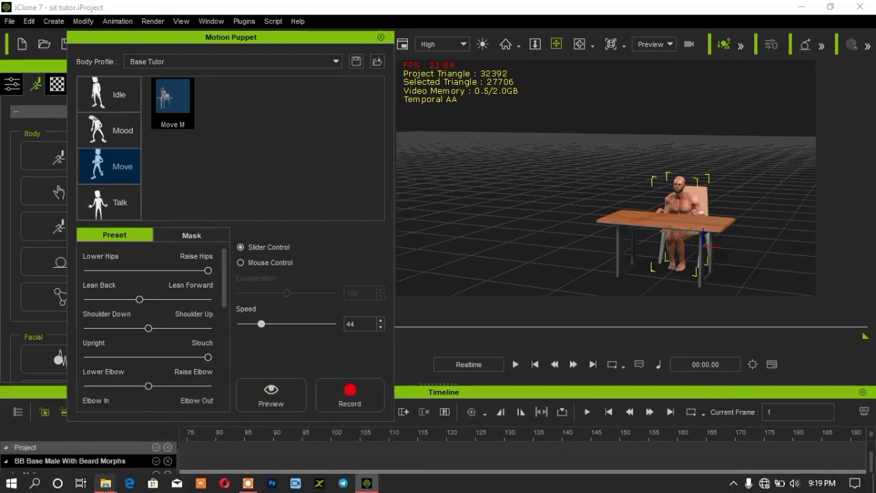
{"action": "left_click", "coordinate": [219, 432]}
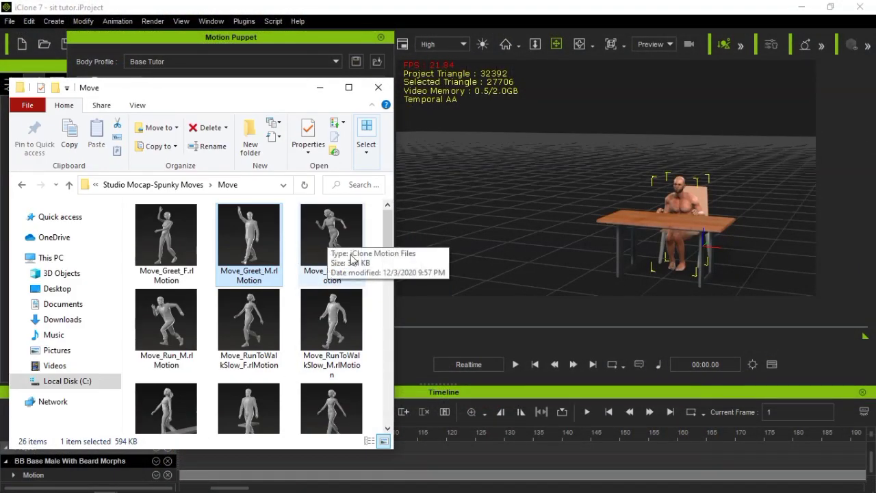
{"action": "left_click_drag", "start_coordinate": [386, 244], "coordinate": [368, 392]}
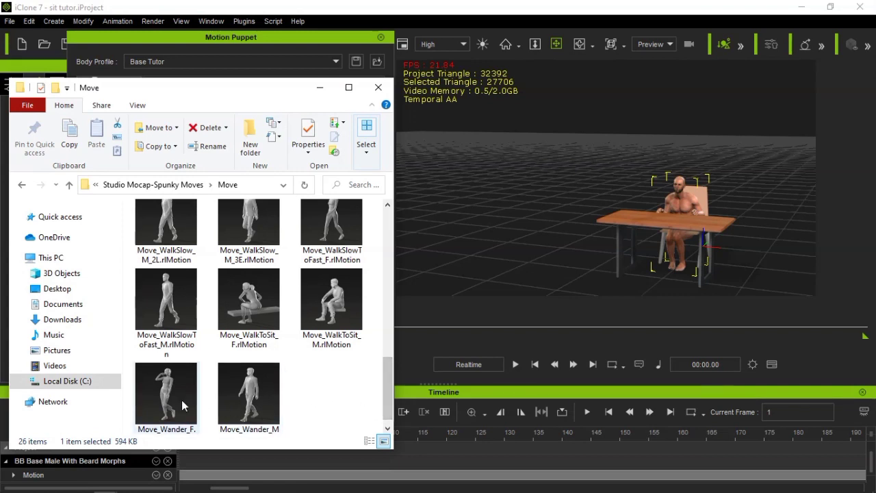
{"action": "left_click", "coordinate": [246, 400]}
{"action": "left_click_drag", "start_coordinate": [236, 392], "coordinate": [700, 209]}
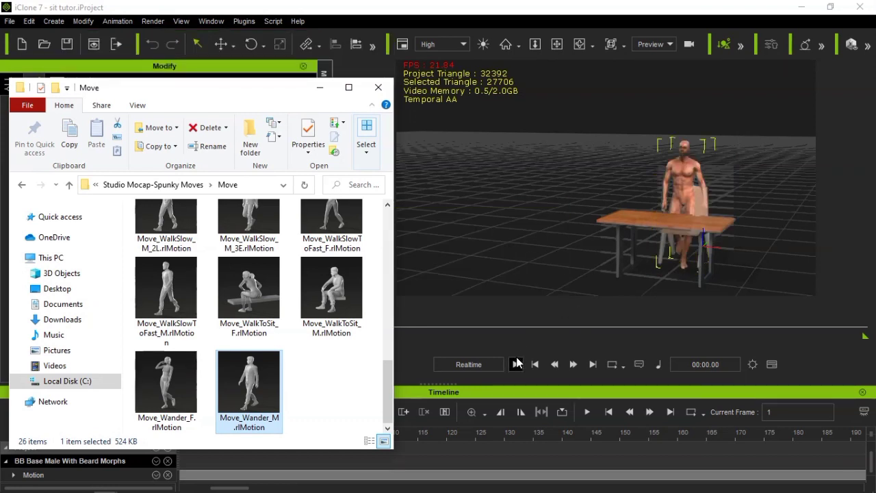
{"action": "left_click", "coordinate": [516, 362]}
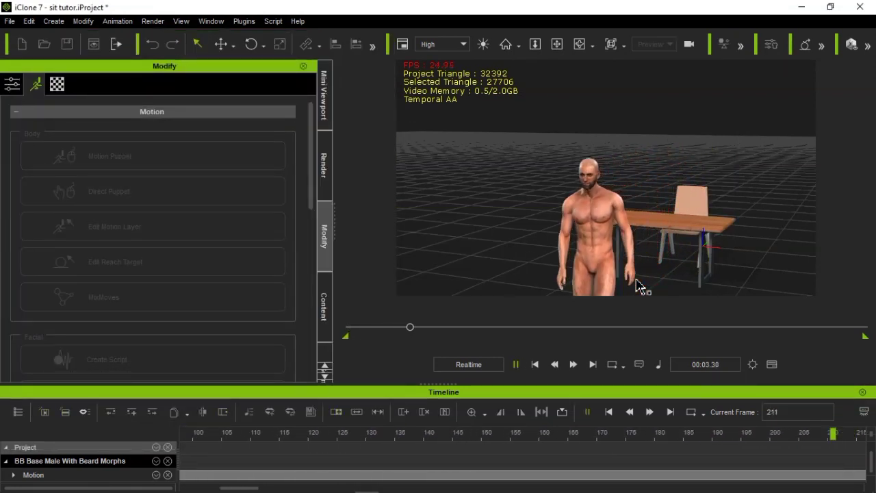
{"action": "left_click", "coordinate": [537, 365]}
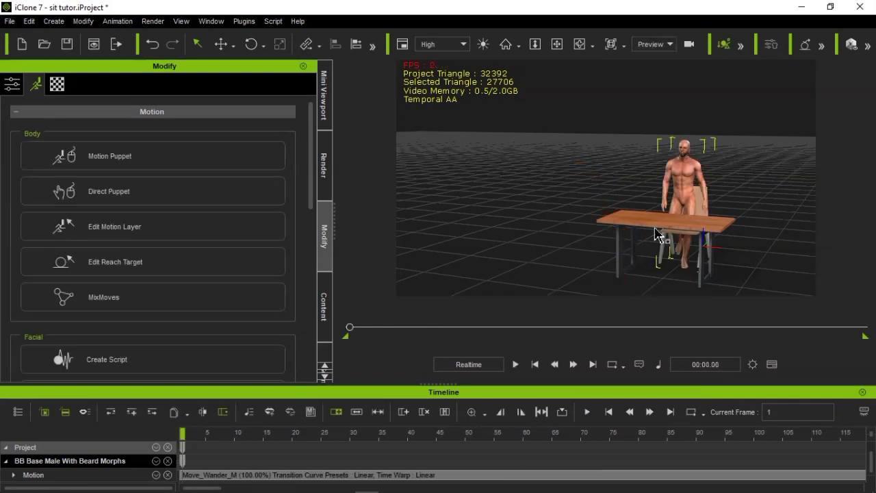
Apply the Move_Wander_F motion from the Move folder to the character, play it, and return to the first frame
{"action": "mouse_move", "coordinate": [132, 488]}
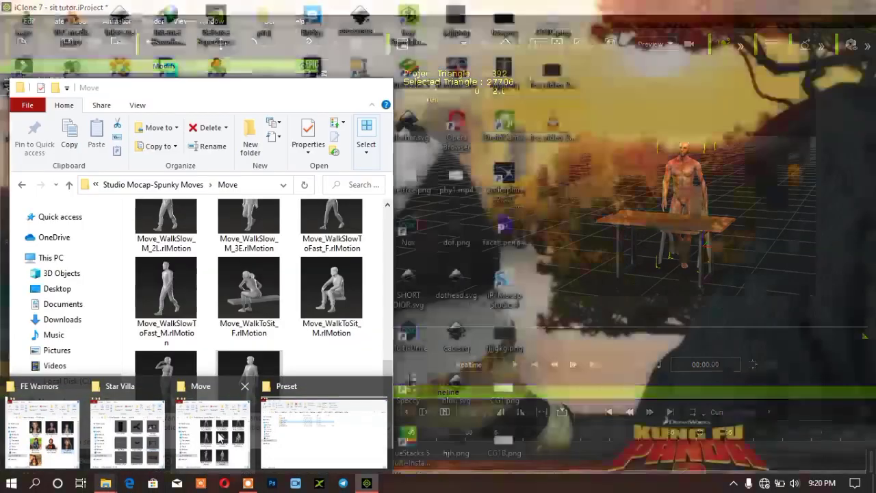
{"action": "left_click", "coordinate": [219, 437]}
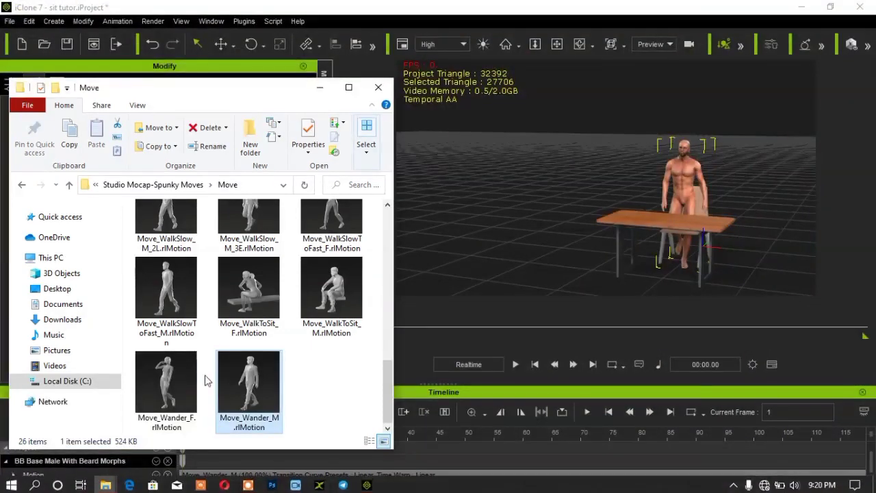
{"action": "left_click_drag", "start_coordinate": [166, 384], "coordinate": [685, 178]}
{"action": "left_click", "coordinate": [515, 364]}
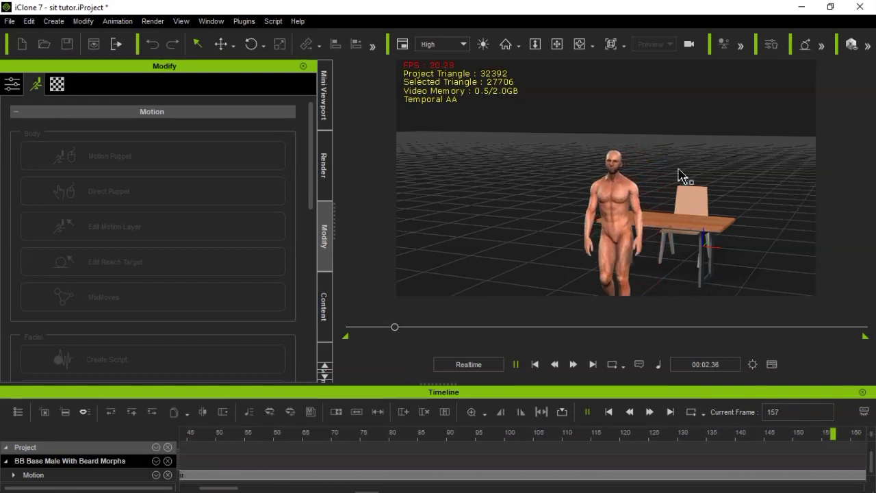
{"action": "left_click", "coordinate": [536, 364]}
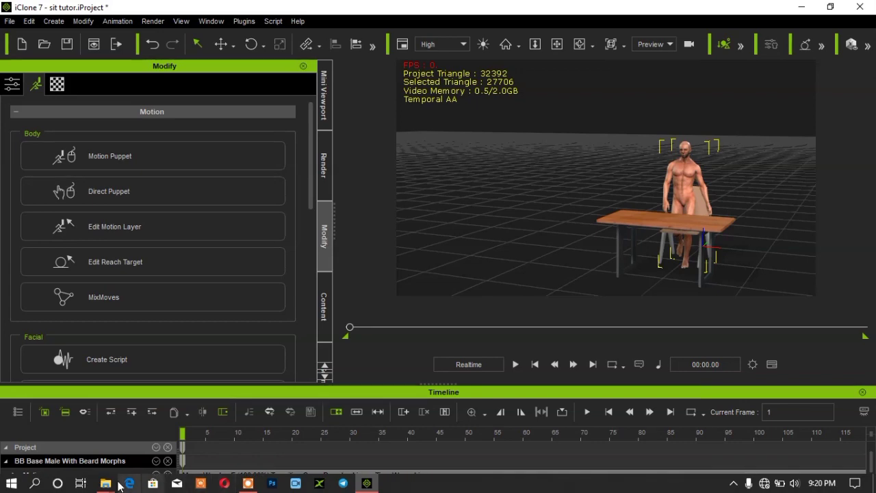
{"action": "mouse_move", "coordinate": [104, 484]}
{"action": "left_click", "coordinate": [213, 436]}
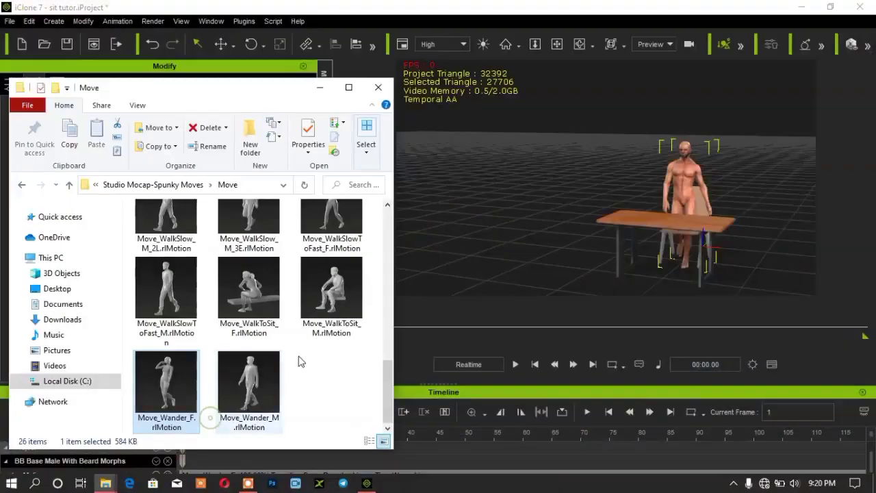
{"action": "right_click", "coordinate": [253, 319]}
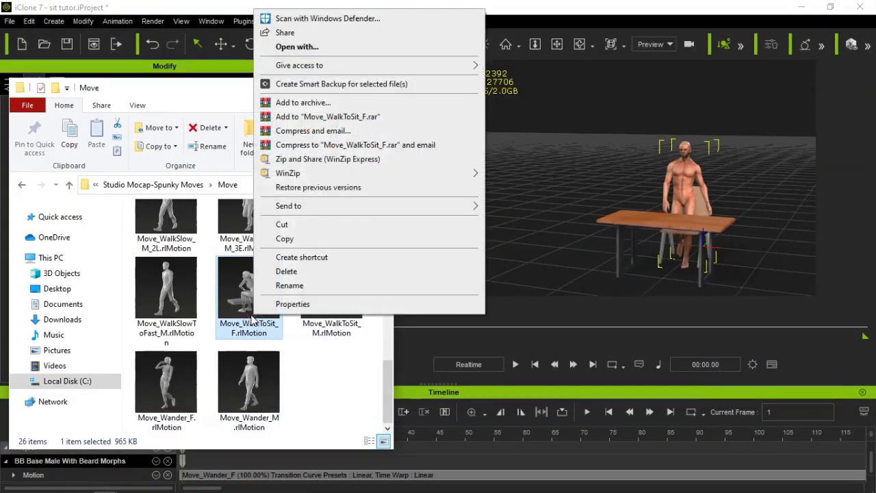
{"action": "left_click", "coordinate": [184, 370]}
{"action": "right_click", "coordinate": [178, 367]}
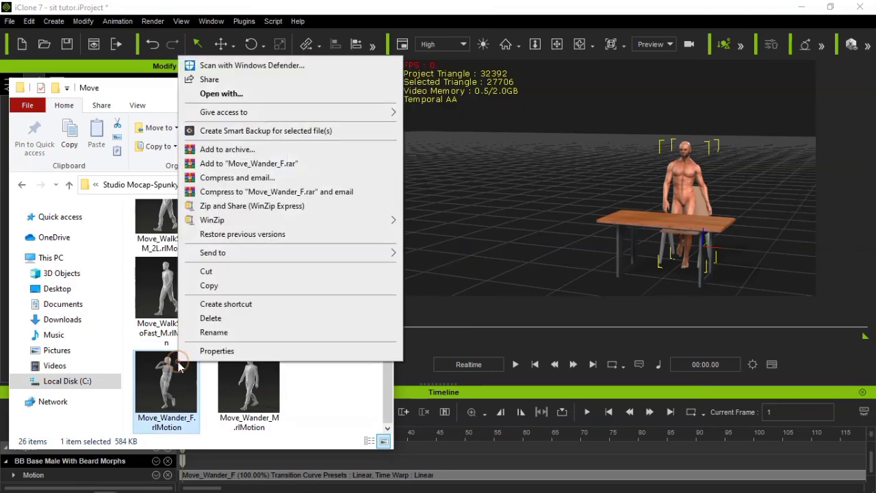
{"action": "left_click", "coordinate": [239, 332]}
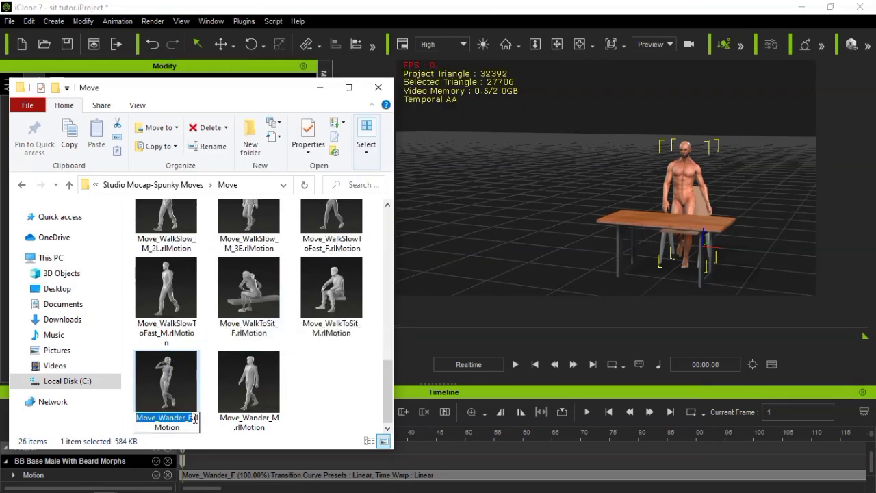
{"action": "left_click", "coordinate": [366, 403]}
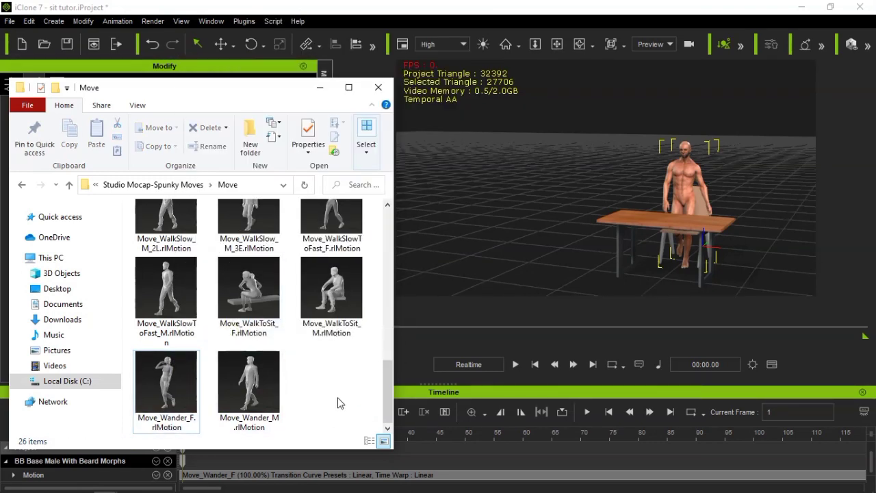
{"action": "left_click", "coordinate": [329, 91]}
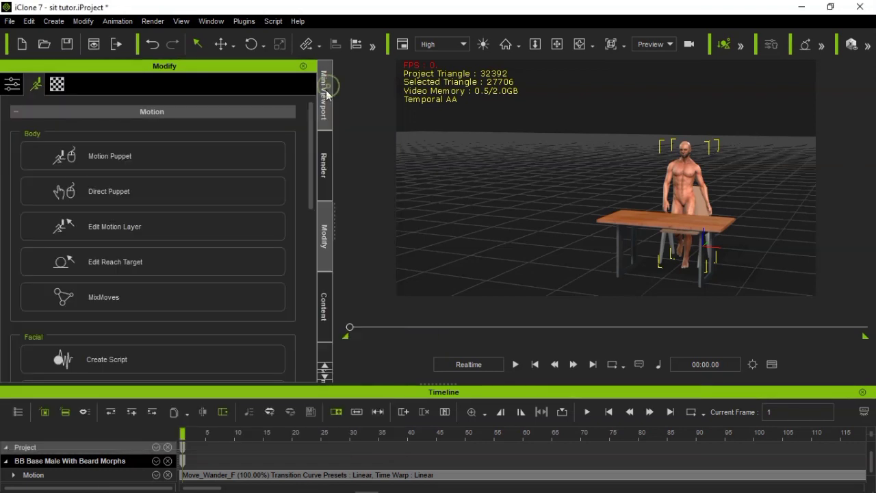
Start saving the character's Move_Wander_F clip into the Base Tutor preset's Move folder as an iClone Motion file (*.iMotion)
{"action": "mouse_move", "coordinate": [214, 491]}
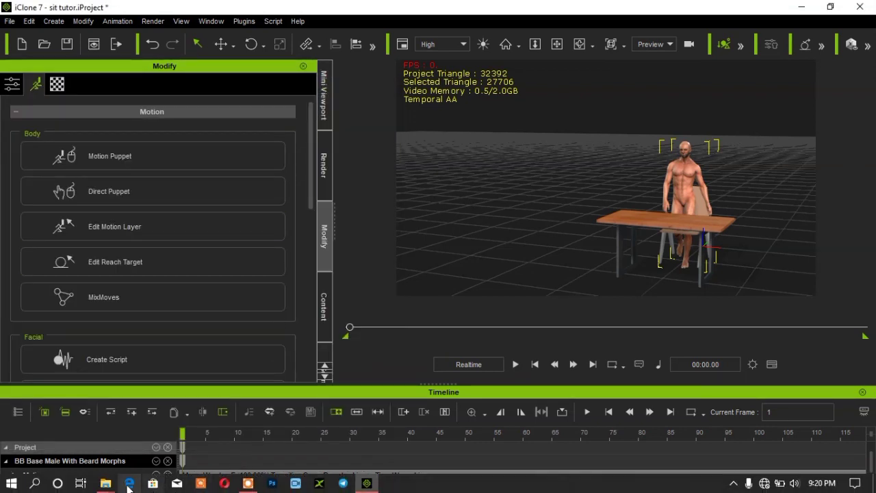
{"action": "mouse_move", "coordinate": [115, 488]}
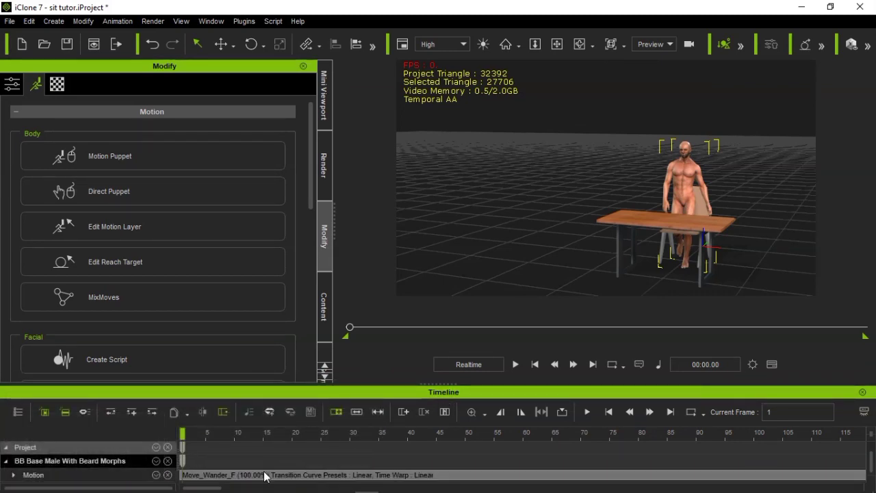
{"action": "left_click", "coordinate": [262, 475]}
{"action": "right_click", "coordinate": [260, 476]}
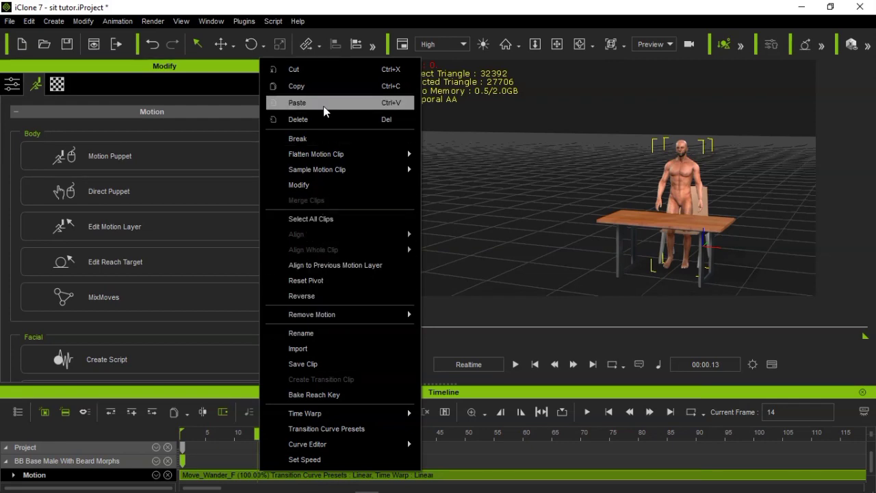
{"action": "left_click", "coordinate": [311, 364]}
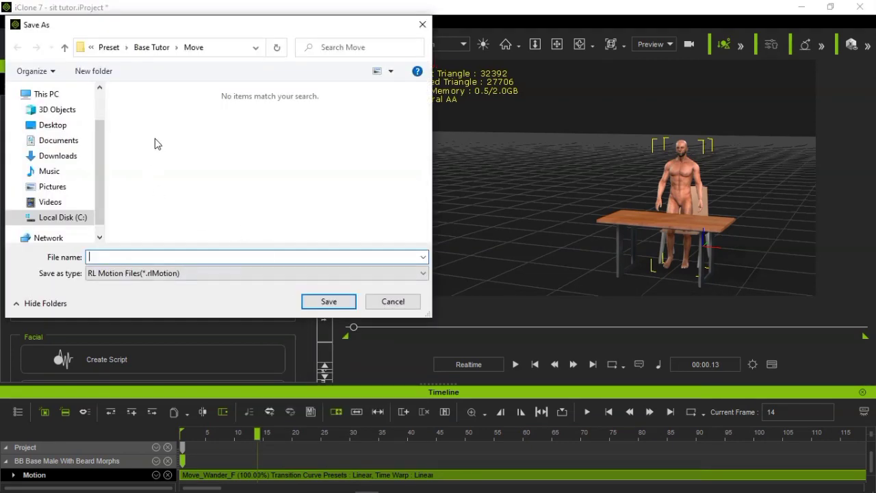
{"action": "left_click", "coordinate": [65, 48]}
{"action": "left_click", "coordinate": [65, 48]}
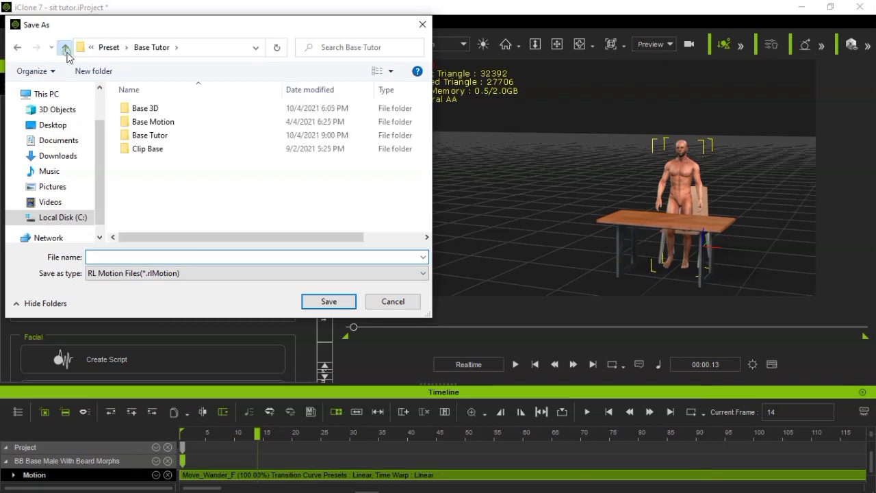
{"action": "double_click", "coordinate": [148, 136]}
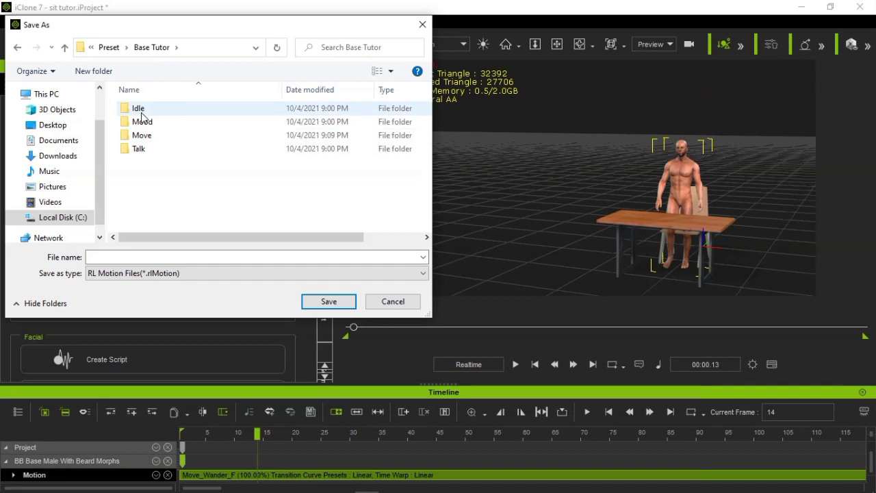
{"action": "double_click", "coordinate": [140, 135]}
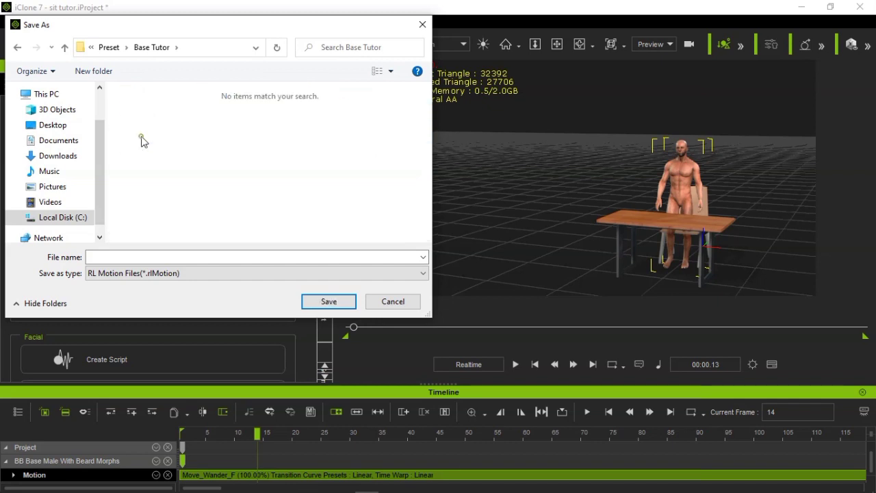
{"action": "left_click", "coordinate": [148, 277]}
{"action": "left_click", "coordinate": [162, 296]}
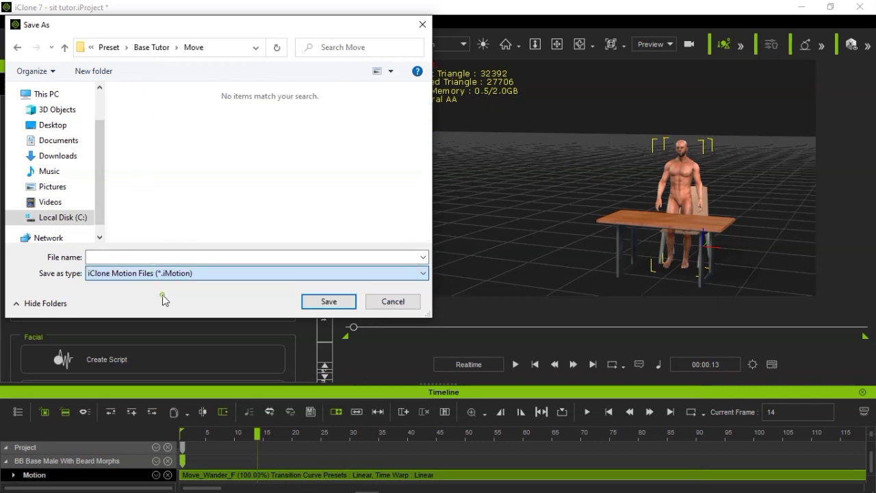
Name the motion file Move_Wander_F and save it
{"action": "left_click", "coordinate": [177, 257]}
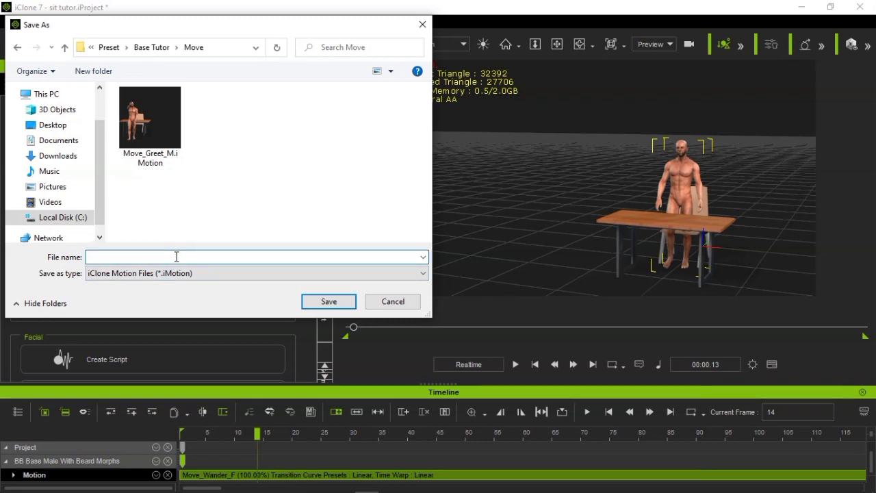
{"action": "type", "text": "M"}
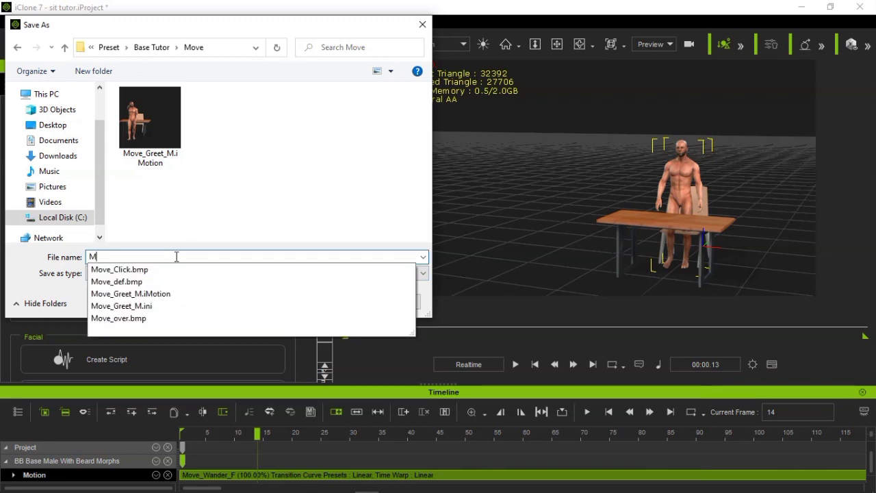
{"action": "type", "text": "ove"}
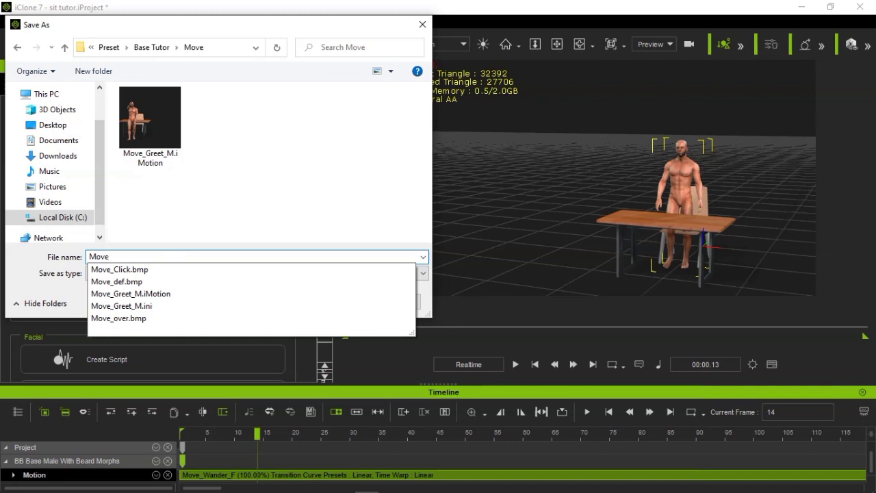
{"action": "type", "text": "_"}
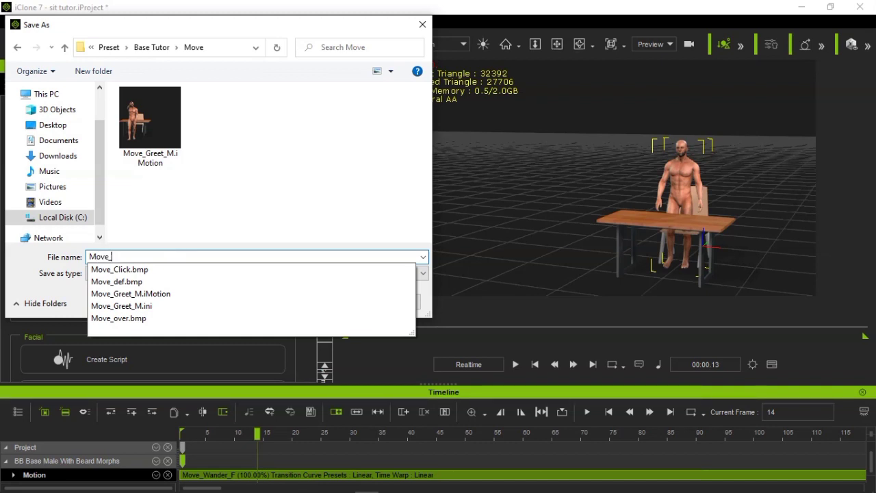
{"action": "type", "text": "Wander_F"}
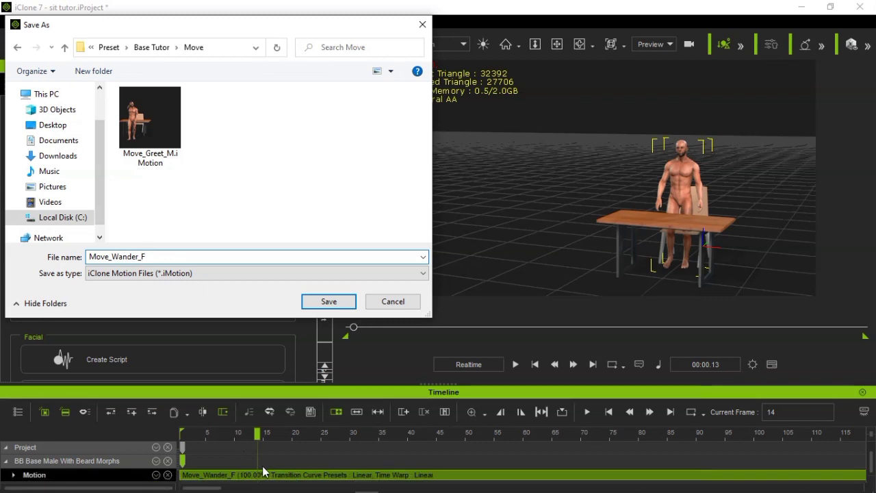
{"action": "left_click", "coordinate": [329, 301]}
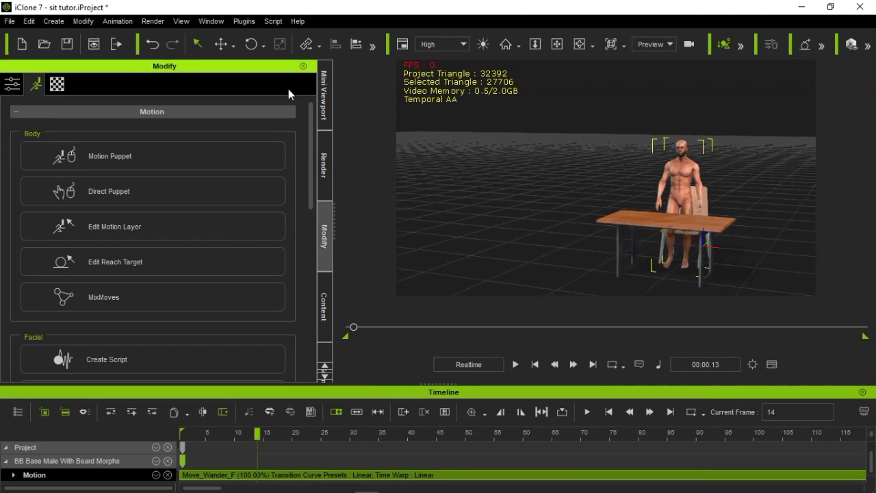
Return to the first frame and undo the two Wander motions applied to the character
{"action": "left_click", "coordinate": [535, 366]}
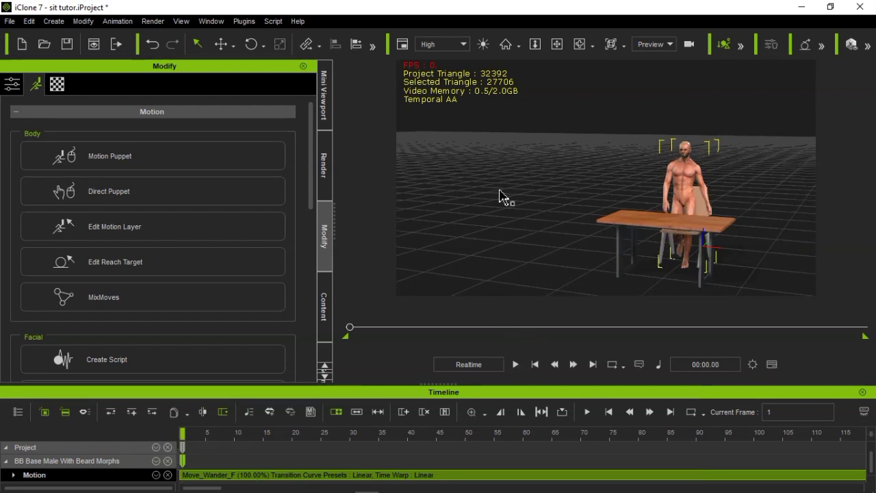
{"action": "left_click", "coordinate": [154, 43]}
{"action": "left_click", "coordinate": [153, 43]}
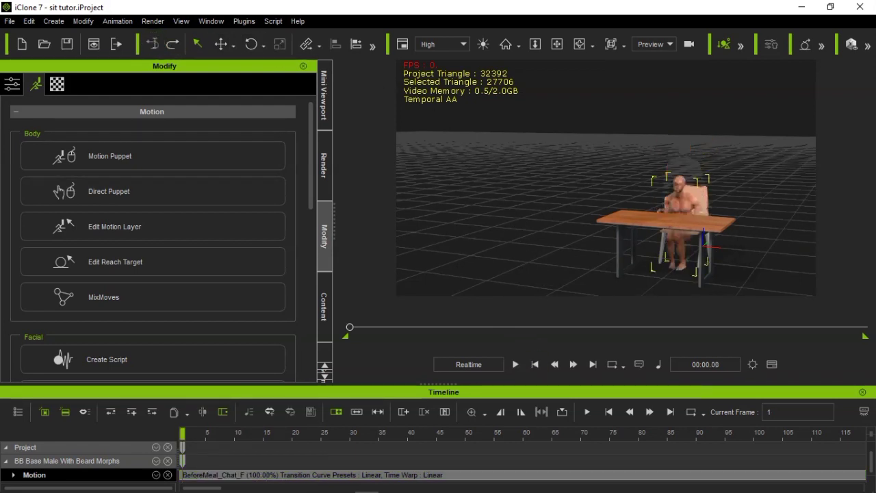
Open Motion Puppet for the seated character and reload the Base Tutor body profile by cycling through Base 3D and Base Motion
{"action": "left_click", "coordinate": [581, 44]}
{"action": "left_click_drag", "start_coordinate": [587, 169], "coordinate": [772, 176]}
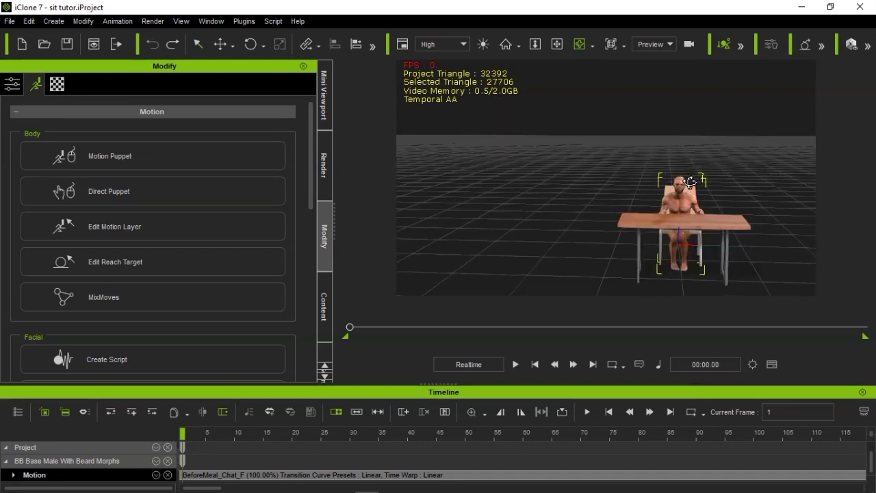
{"action": "mouse_move", "coordinate": [231, 481]}
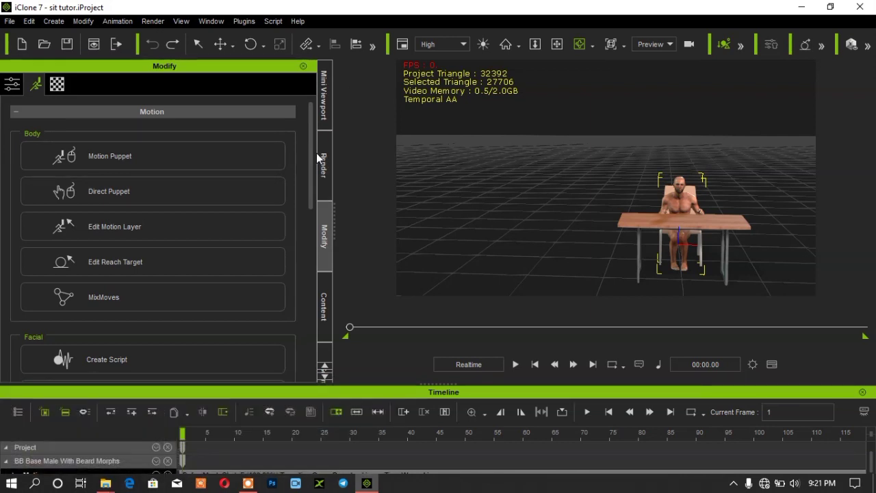
{"action": "left_click", "coordinate": [200, 148]}
{"action": "left_click", "coordinate": [201, 61]}
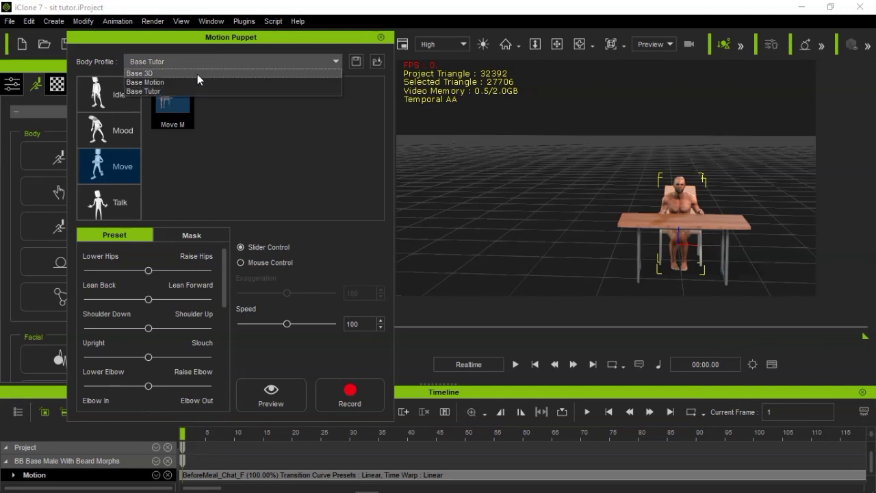
{"action": "left_click", "coordinate": [197, 72]}
{"action": "left_click", "coordinate": [203, 61]}
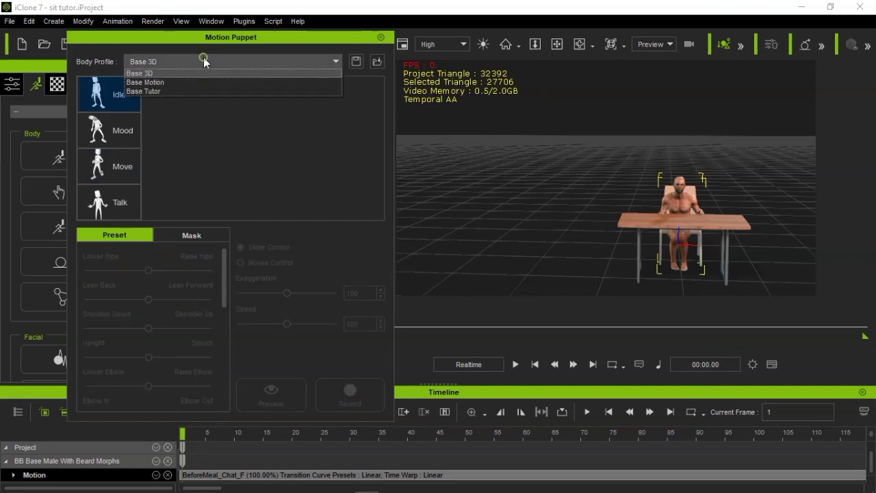
{"action": "left_click", "coordinate": [193, 81]}
{"action": "left_click", "coordinate": [200, 61]}
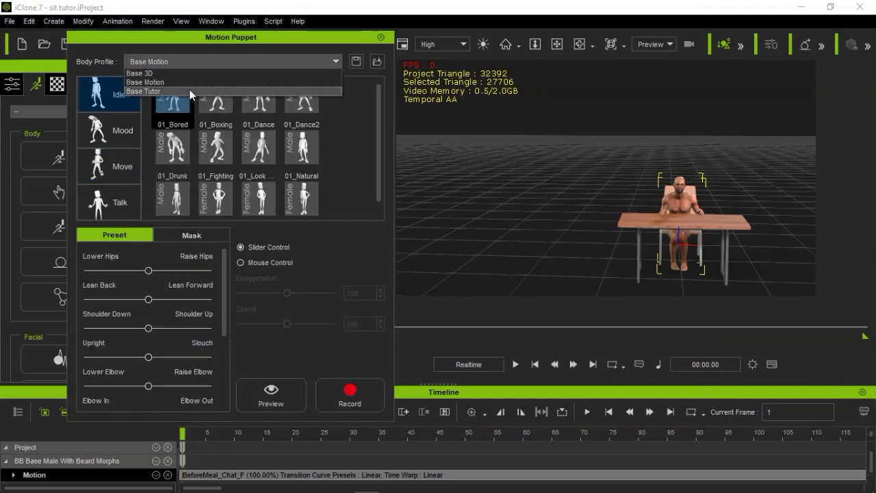
{"action": "left_click", "coordinate": [203, 91]}
{"action": "left_click", "coordinate": [186, 64]}
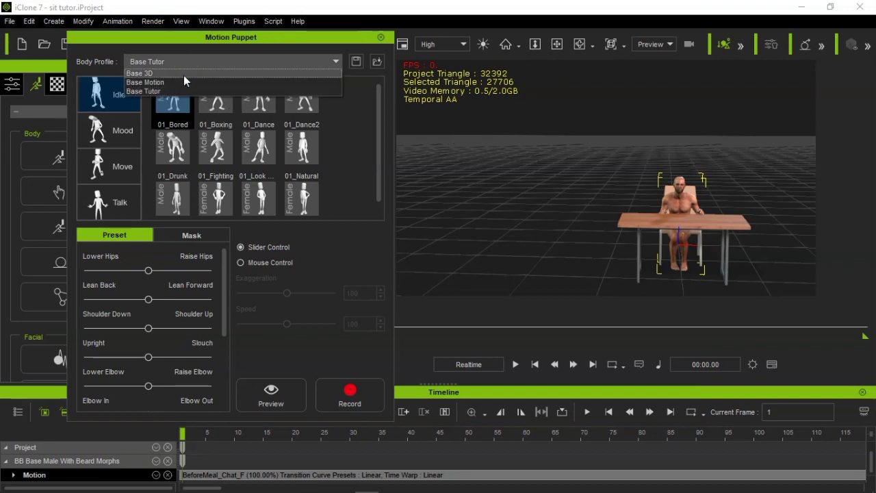
{"action": "left_click", "coordinate": [176, 90]}
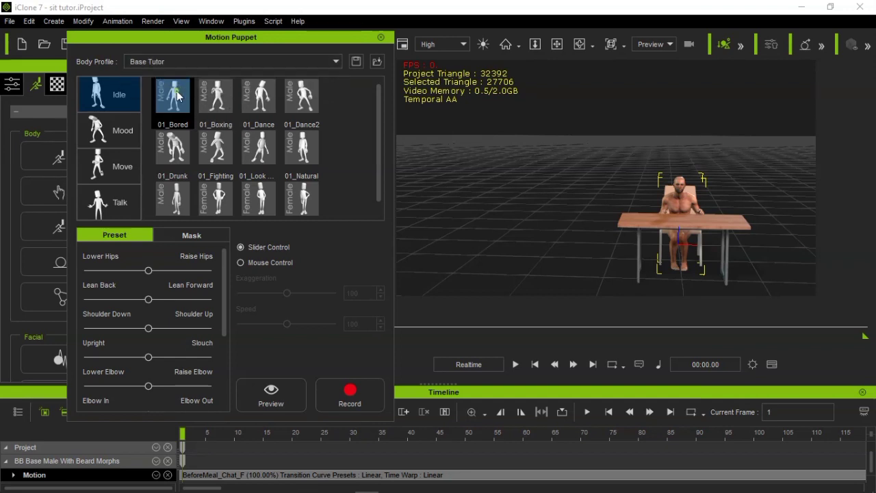
Compare the control settings of the Move F and Move M motions in the Base Tutor profile's Move category
{"action": "left_click", "coordinate": [124, 165]}
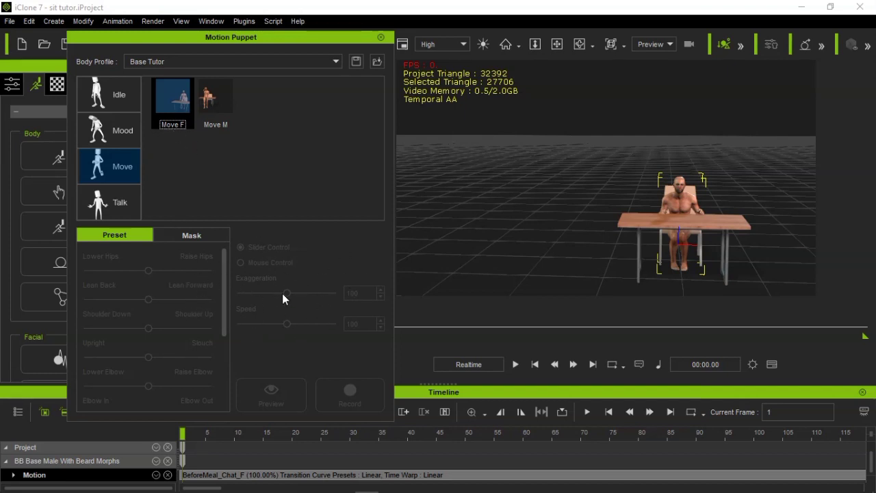
{"action": "left_click", "coordinate": [216, 100]}
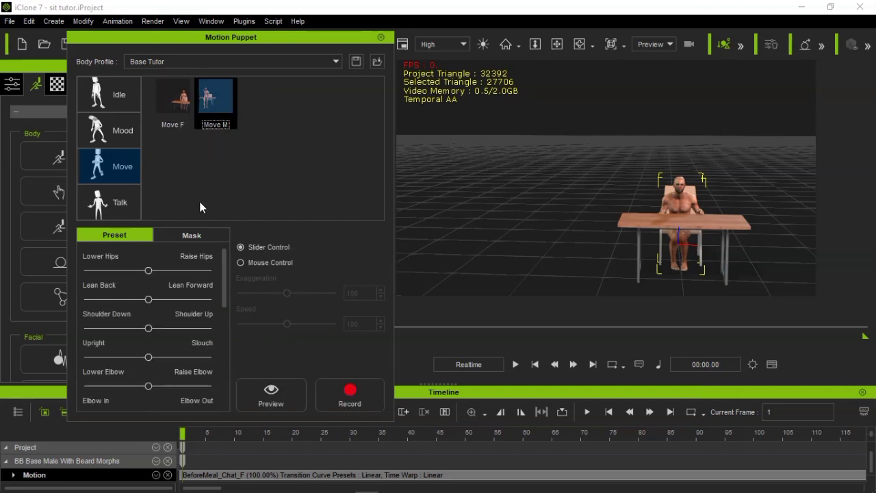
{"action": "left_click", "coordinate": [189, 120]}
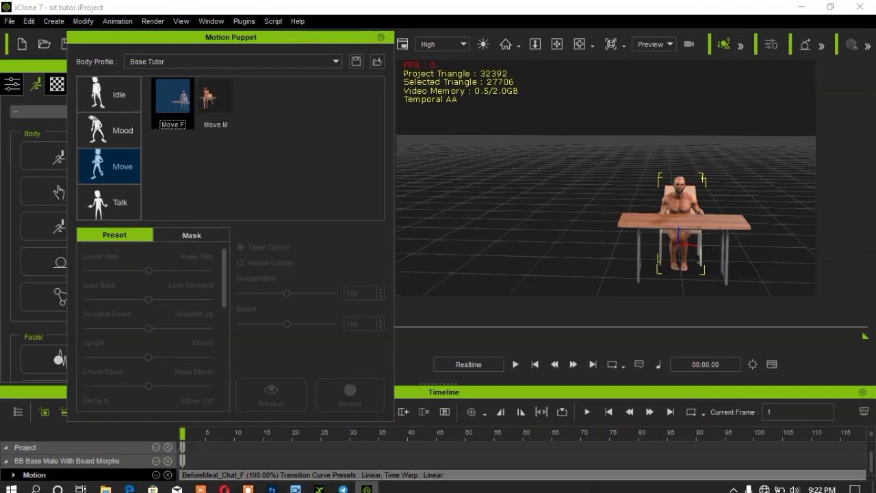
Examine the files in the Base Tutor preset's Move folder in File Explorer, and recheck Move M and Move F in iClone
{"action": "mouse_move", "coordinate": [105, 483]}
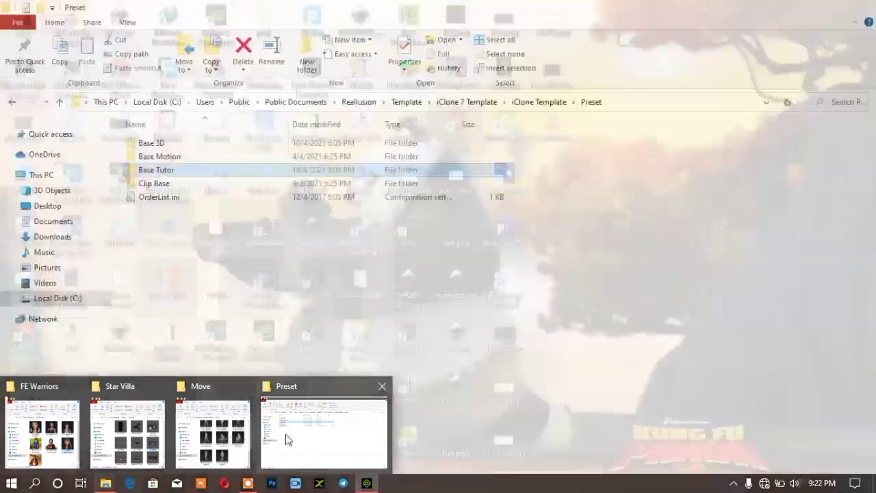
{"action": "left_click", "coordinate": [288, 439]}
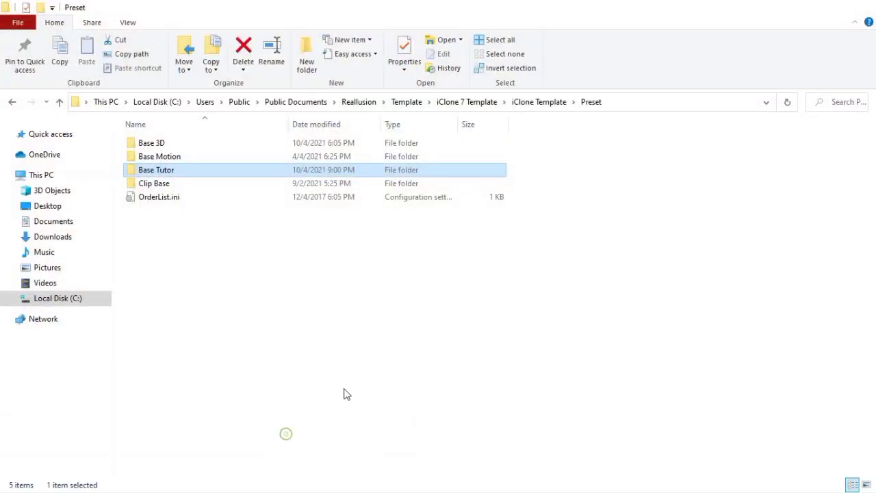
{"action": "double_click", "coordinate": [169, 173]}
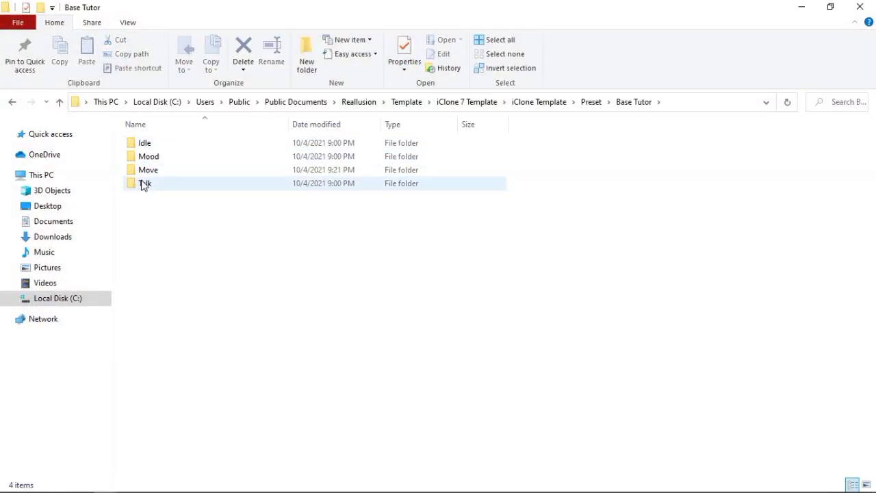
{"action": "left_click", "coordinate": [146, 175]}
{"action": "double_click", "coordinate": [146, 175]}
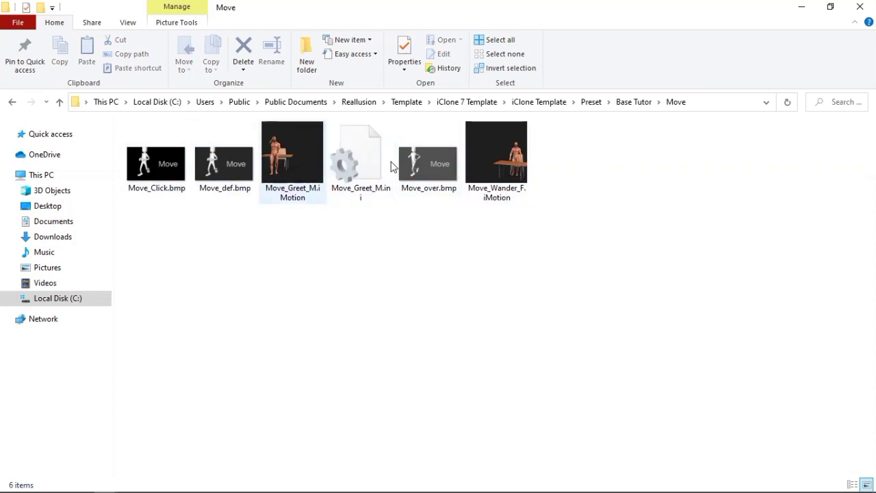
{"action": "left_click", "coordinate": [366, 484]}
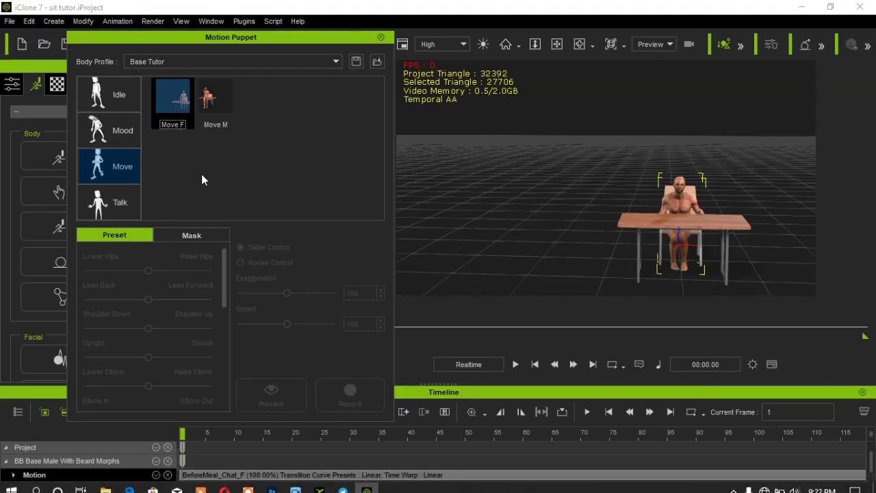
{"action": "left_click", "coordinate": [218, 95]}
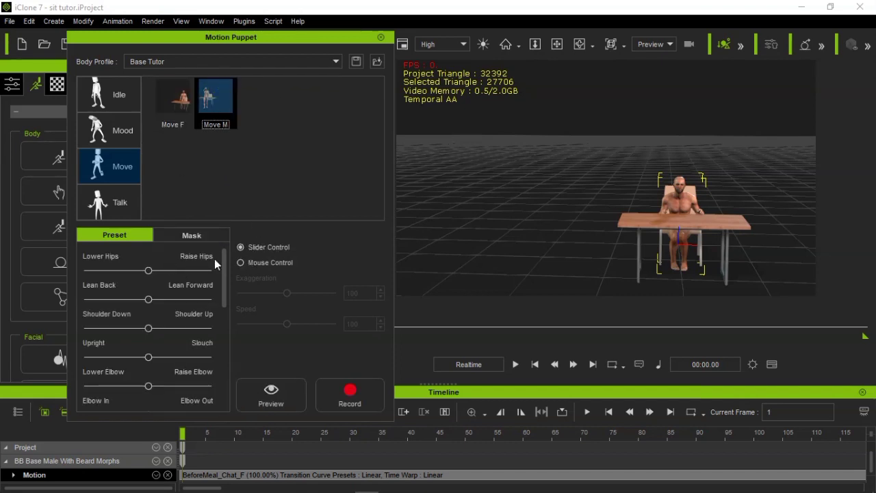
{"action": "left_click", "coordinate": [167, 106]}
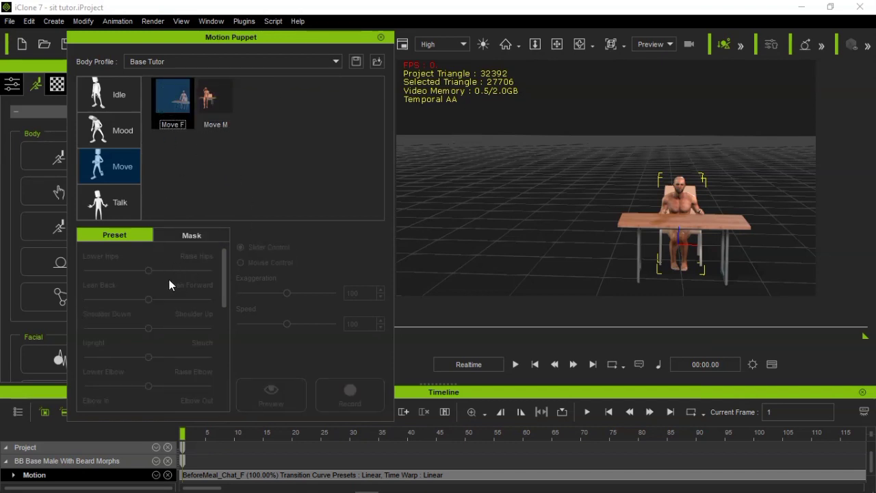
Switch to File Explorer and duplicate Move_Greet_M.ini within the Base Tutor preset's Move folder
{"action": "mouse_move", "coordinate": [105, 483]}
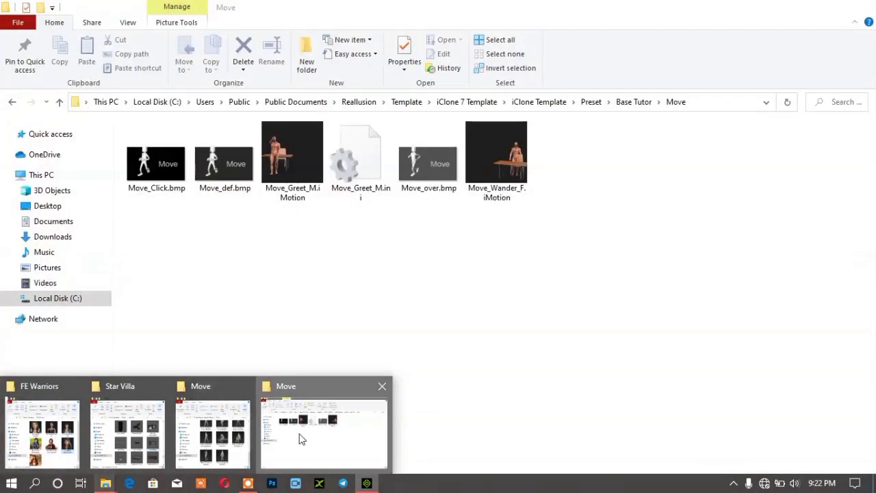
{"action": "left_click", "coordinate": [299, 434]}
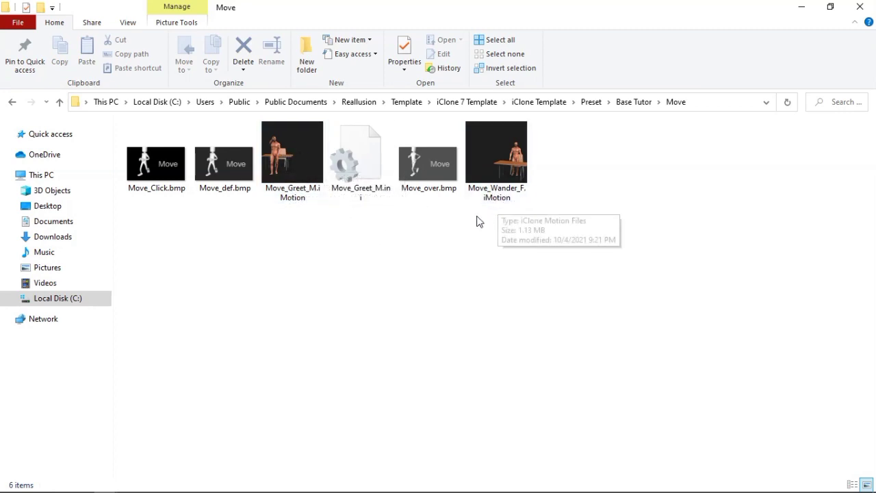
{"action": "left_click", "coordinate": [359, 184]}
{"action": "right_click", "coordinate": [359, 185]}
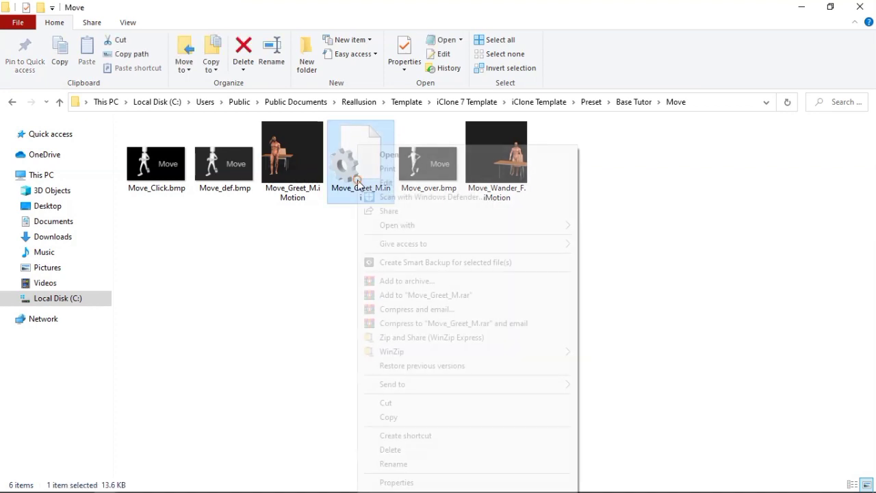
{"action": "left_click", "coordinate": [415, 418]}
{"action": "left_click", "coordinate": [483, 395]}
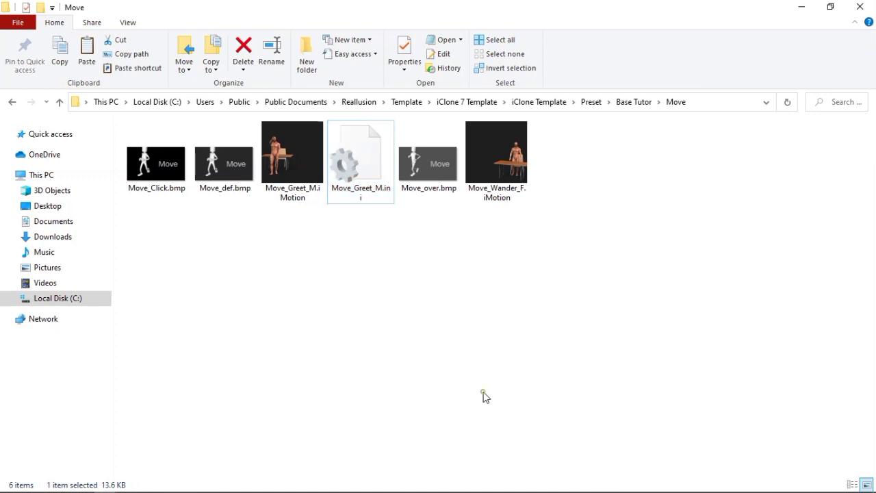
{"action": "key", "text": "ctrl+v"}
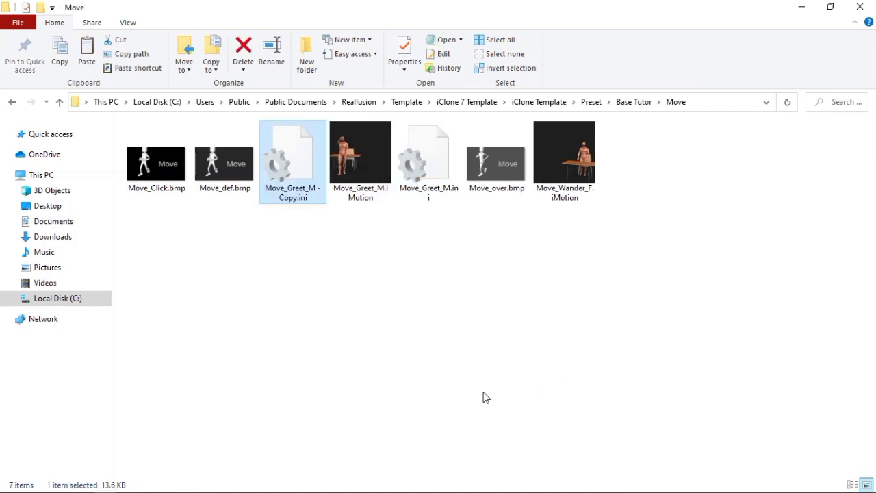
{"action": "right_click", "coordinate": [279, 189]}
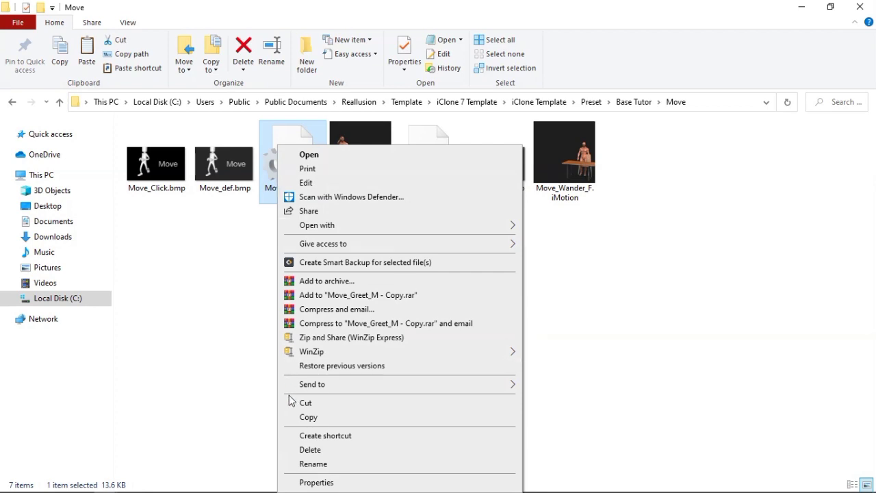
{"action": "left_click", "coordinate": [303, 464]}
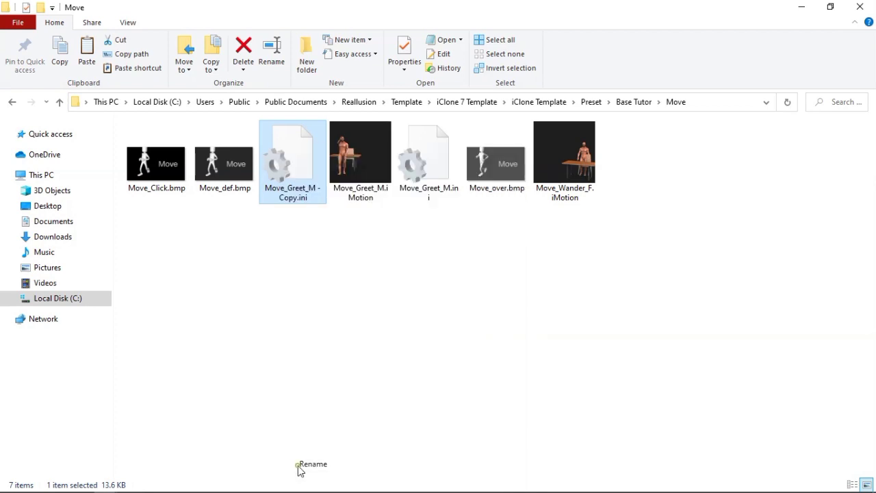
{"action": "left_click", "coordinate": [575, 198]}
{"action": "right_click", "coordinate": [575, 198]}
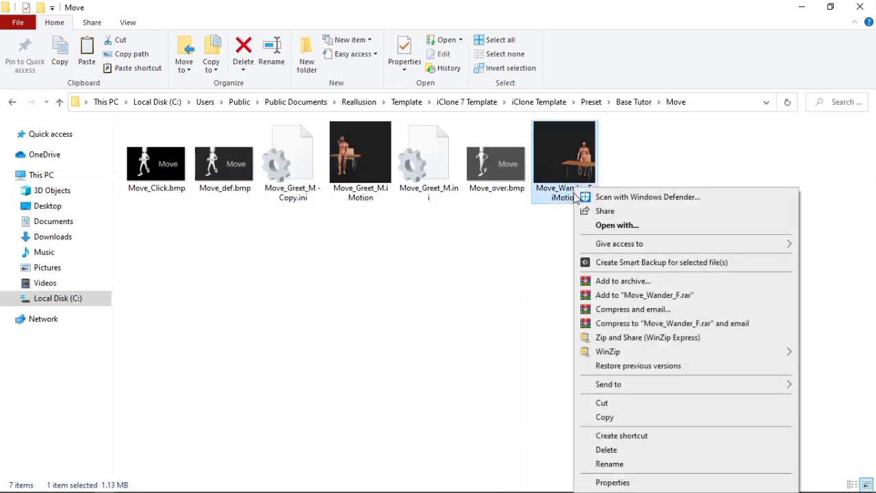
{"action": "left_click", "coordinate": [609, 464]}
{"action": "key", "text": "Escape"}
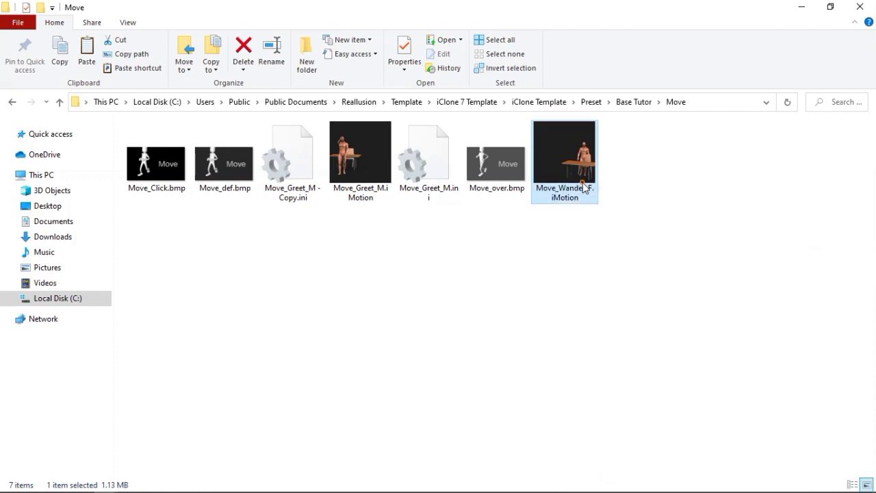
Copy the name Move_Wander_F from the Move_Wander_F.iMotion file, leaving the file's own name as it is
{"action": "right_click", "coordinate": [585, 187]}
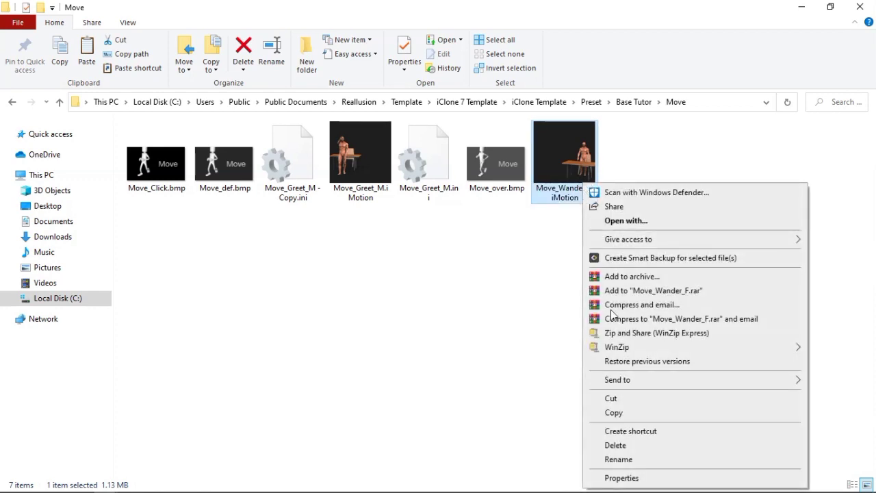
{"action": "left_click", "coordinate": [618, 461]}
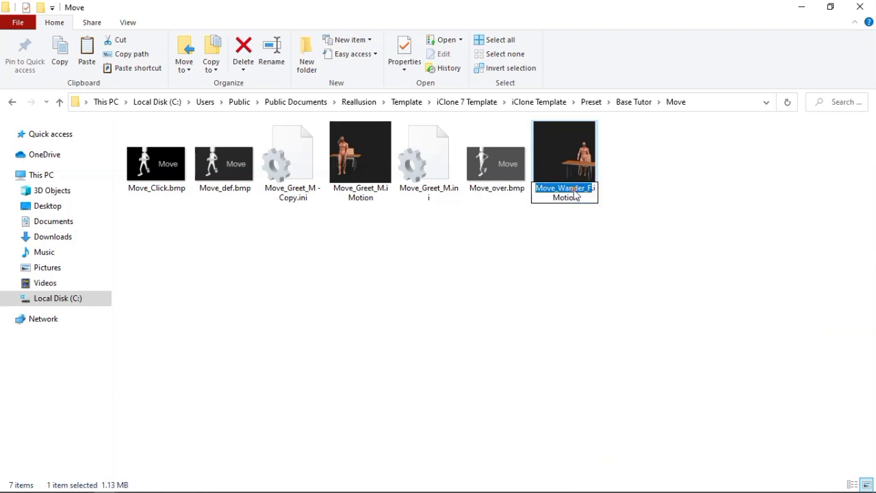
{"action": "right_click", "coordinate": [575, 194]}
{"action": "left_click", "coordinate": [606, 232]}
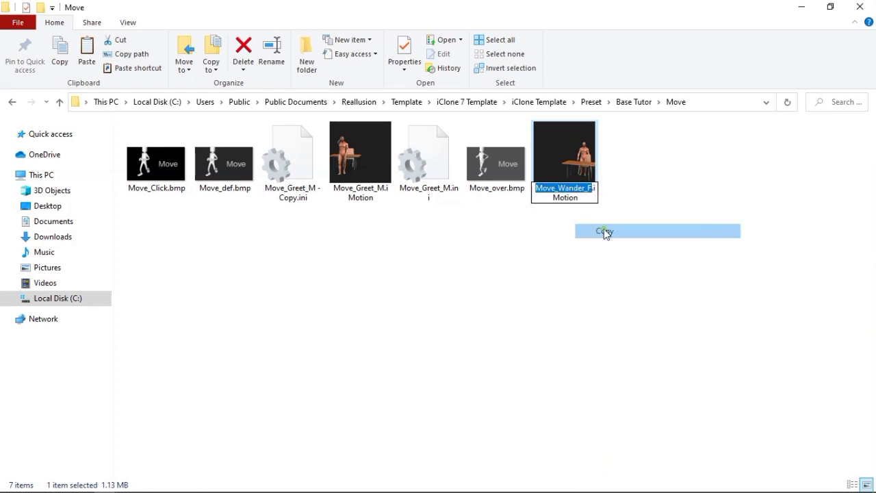
{"action": "key", "text": "Return"}
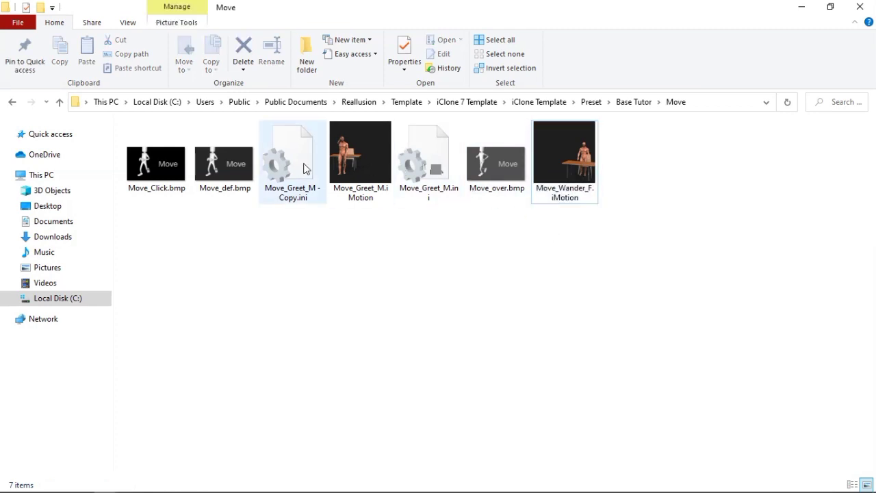
Rename the duplicated Move_Greet_M settings file as Move_Wander_F.ini and return to iClone
{"action": "left_click", "coordinate": [295, 164]}
{"action": "right_click", "coordinate": [297, 168]}
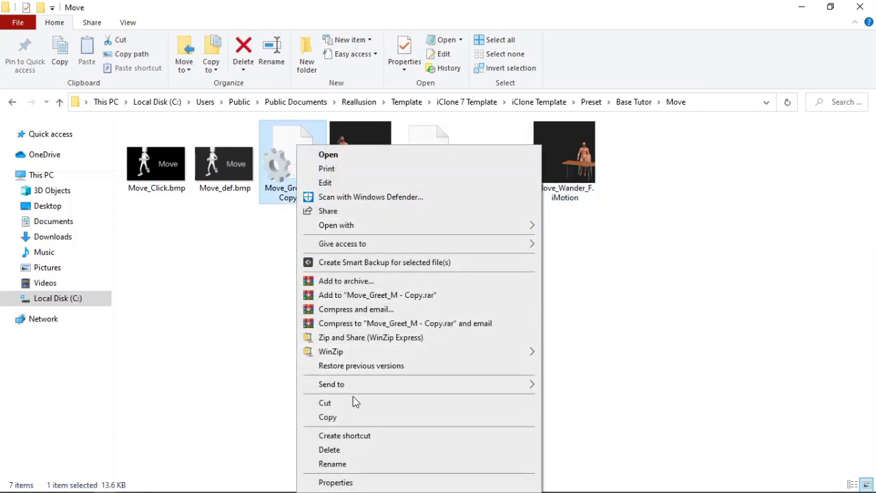
{"action": "left_click", "coordinate": [336, 465]}
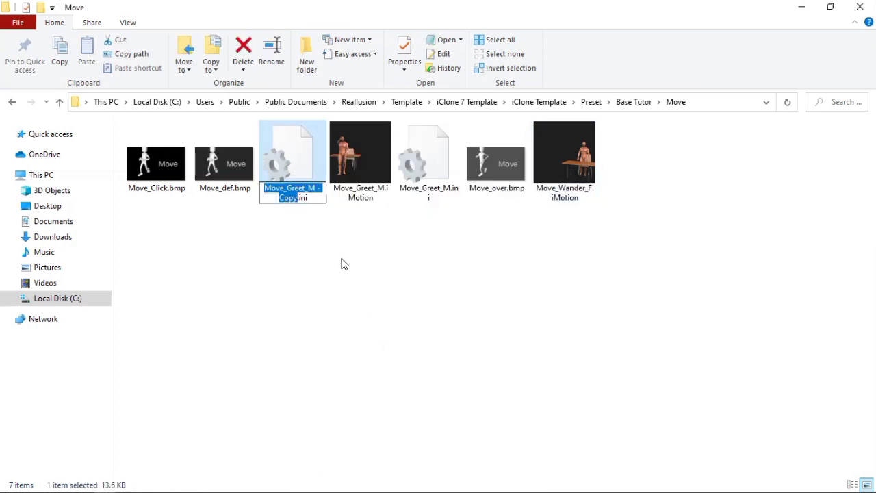
{"action": "key", "text": "ctrl+v"}
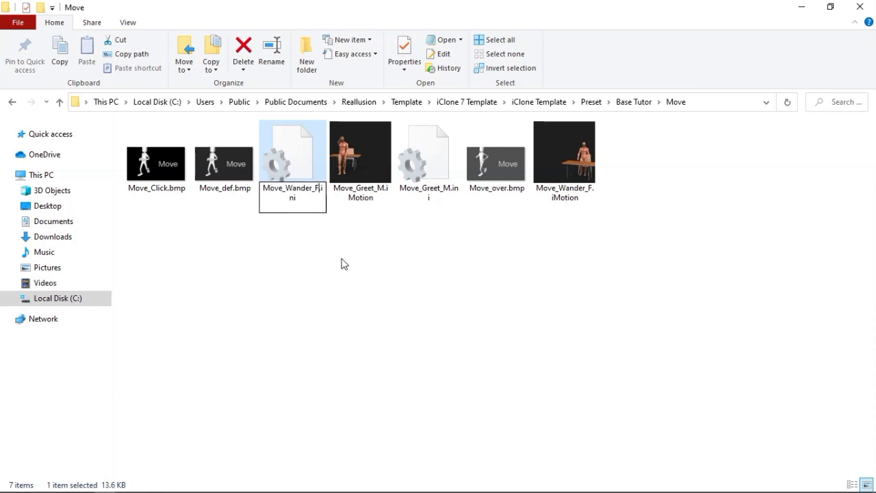
{"action": "key", "text": "Return"}
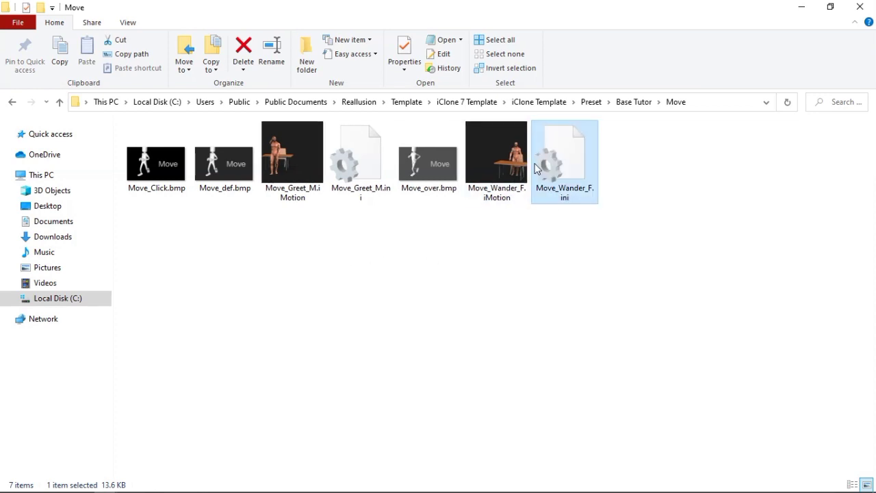
{"action": "left_click", "coordinate": [59, 101]}
{"action": "left_click", "coordinate": [802, 6]}
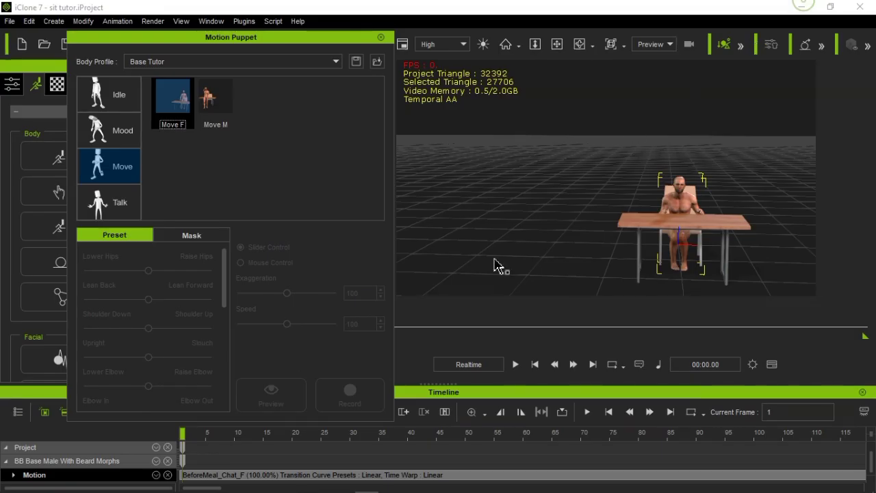
Reload the Base Tutor body profile by switching to Base Motion and back, and show its Move motions
{"action": "left_click", "coordinate": [215, 100]}
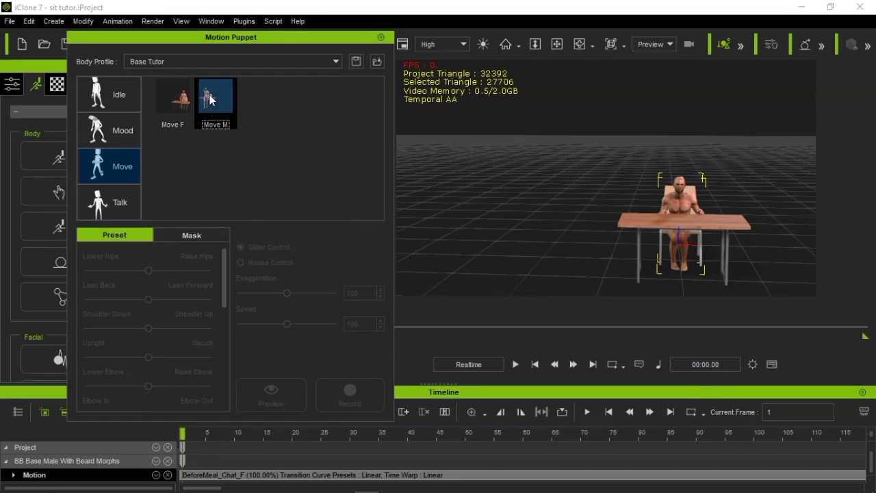
{"action": "left_click", "coordinate": [192, 61]}
{"action": "left_click", "coordinate": [189, 82]}
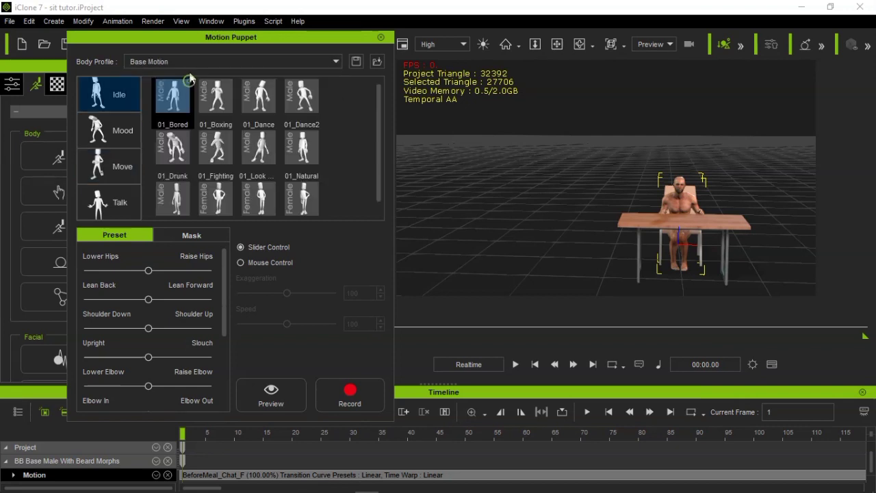
{"action": "left_click", "coordinate": [185, 62]}
{"action": "left_click", "coordinate": [184, 83]}
{"action": "left_click", "coordinate": [195, 57]}
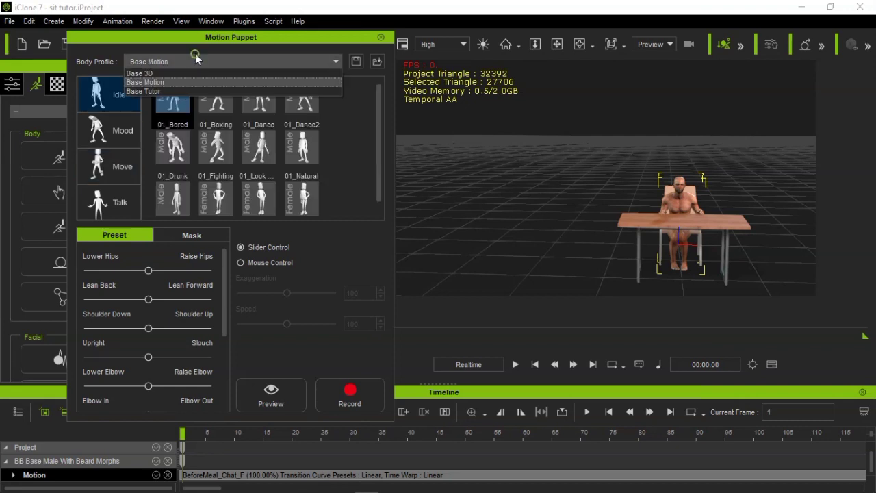
{"action": "left_click", "coordinate": [179, 90]}
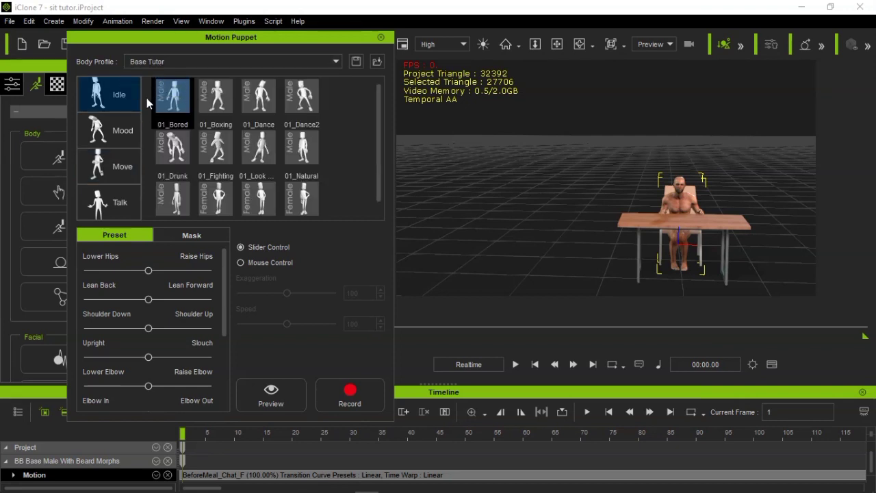
{"action": "left_click", "coordinate": [122, 176]}
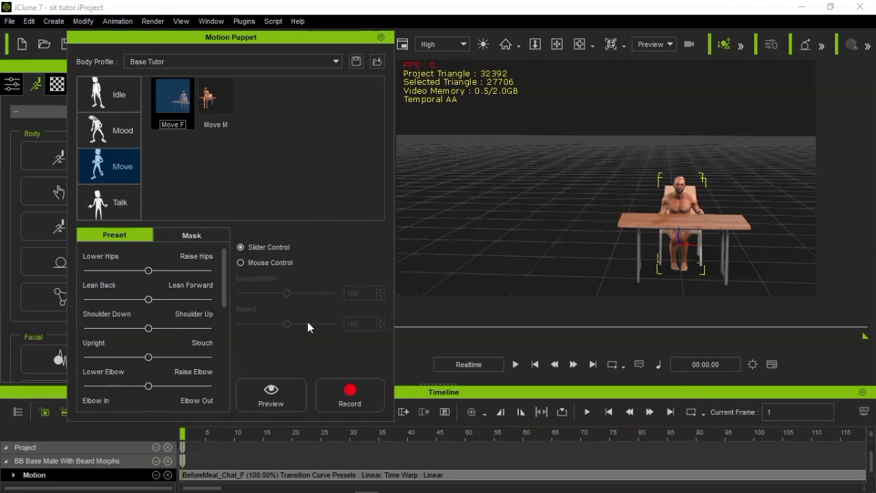
Switch to File Explorer, check the motion and settings files in the Base Tutor preset's Move folder, and return to iClone
{"action": "mouse_move", "coordinate": [118, 489]}
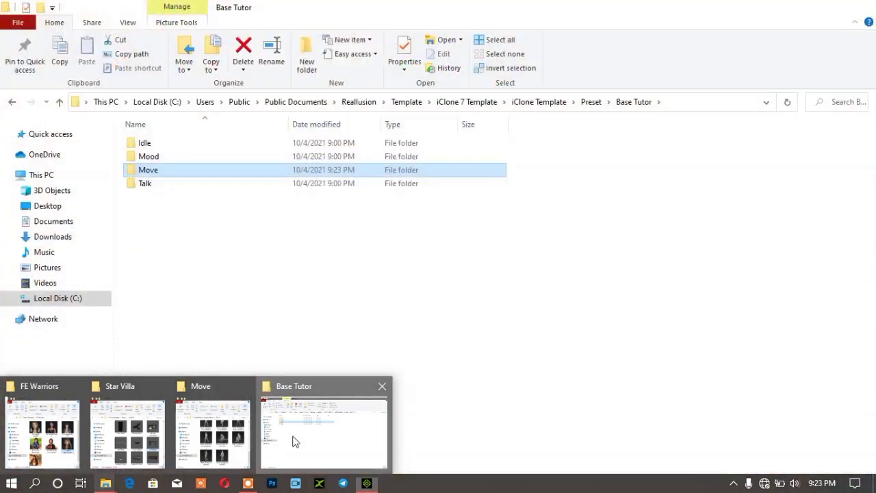
{"action": "left_click", "coordinate": [293, 442]}
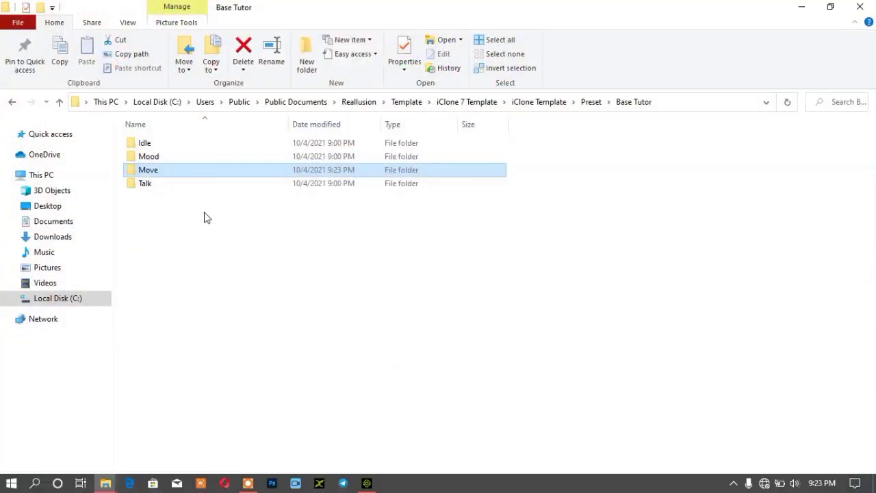
{"action": "double_click", "coordinate": [180, 171]}
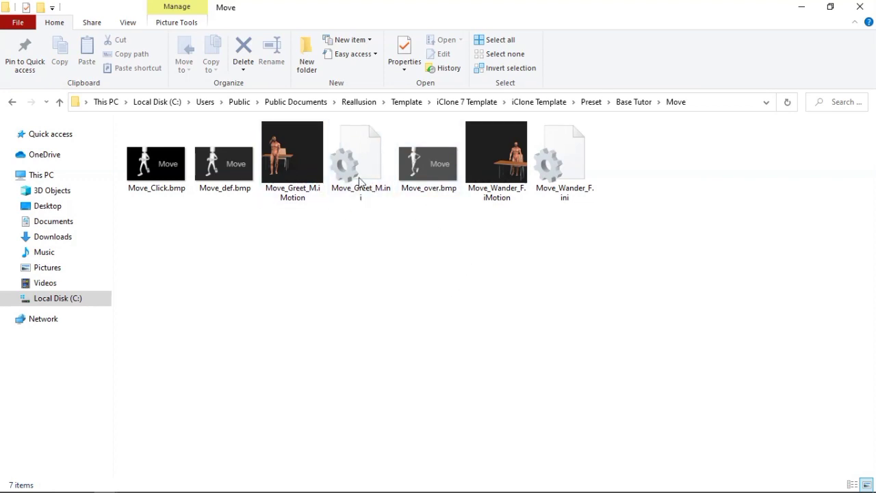
{"action": "left_click", "coordinate": [814, 5]}
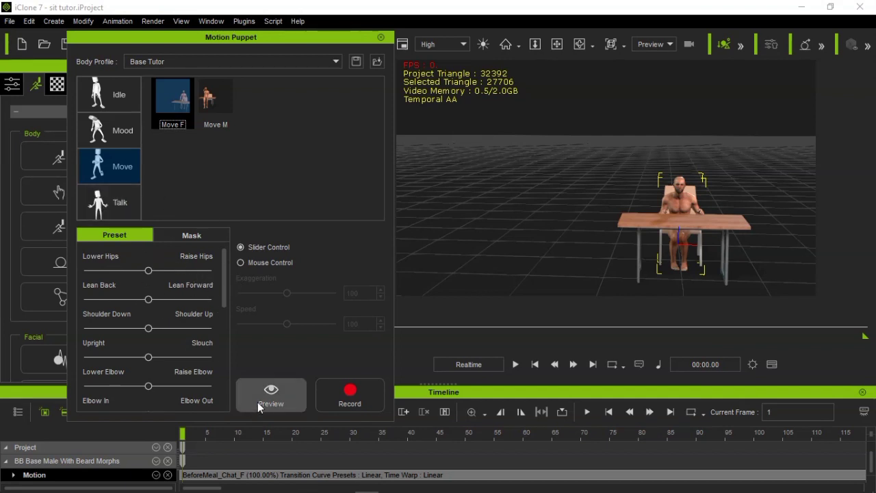
Select the Move F motion in the Base Tutor profile and preview it on the seated character
{"action": "left_click", "coordinate": [221, 109]}
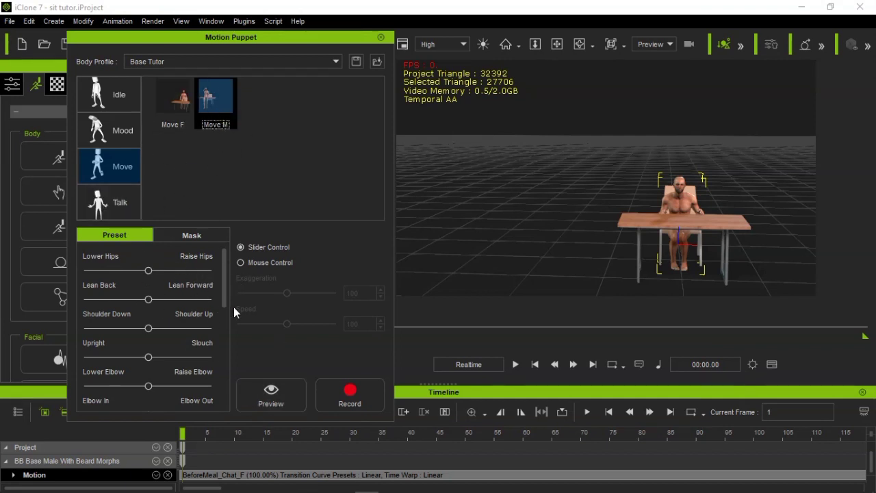
{"action": "left_click", "coordinate": [186, 110]}
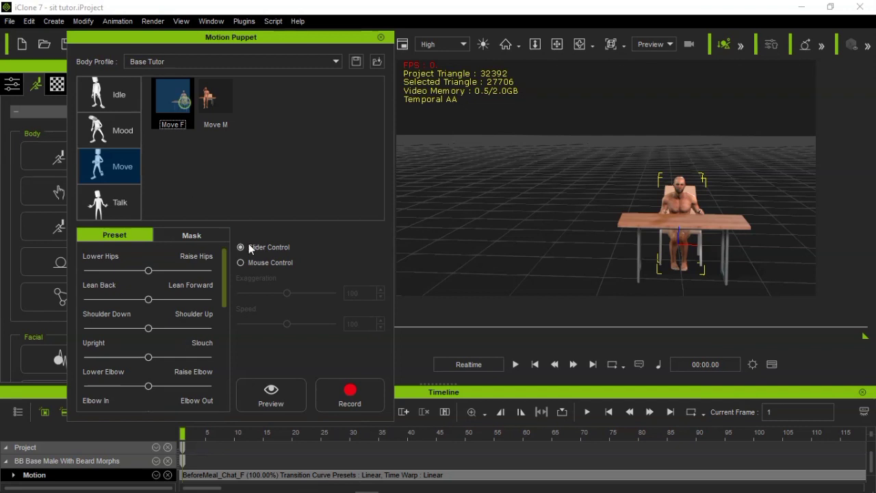
{"action": "left_click", "coordinate": [272, 394]}
{"action": "key", "text": "space"}
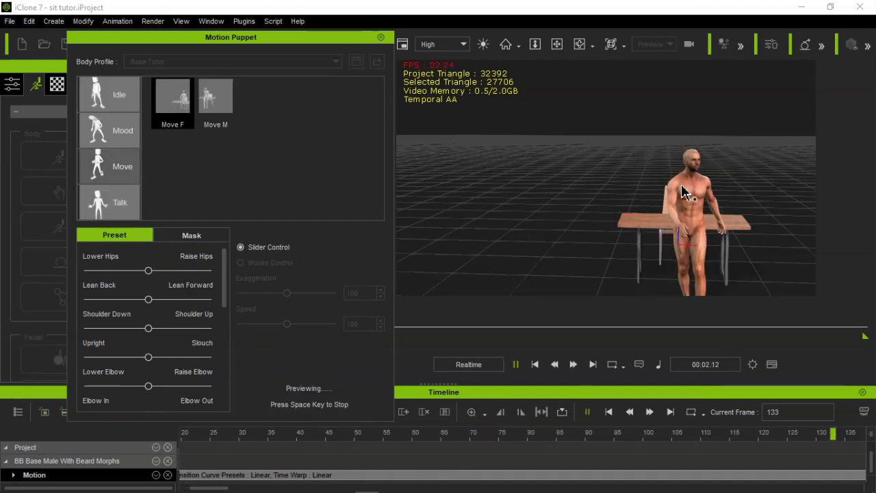
{"action": "key", "text": "space"}
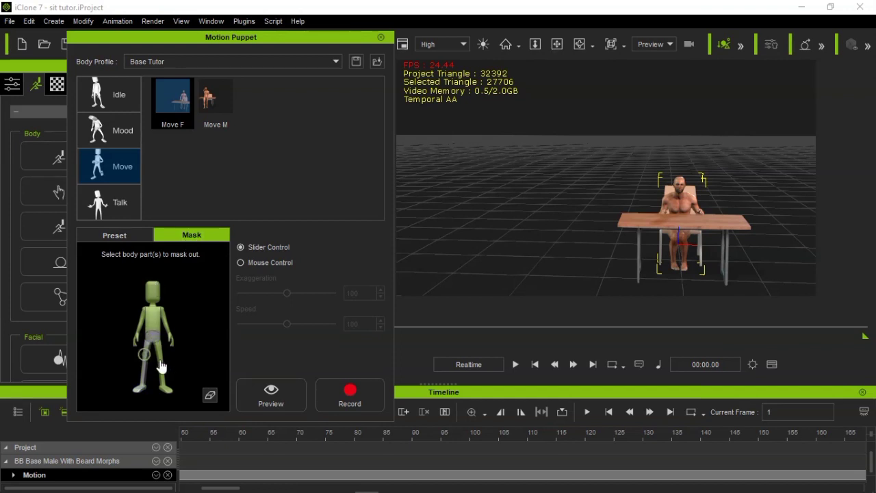
Mask out the hips and both legs, preview Move F on the seated character, and return to the first frame
{"action": "left_click", "coordinate": [254, 400]}
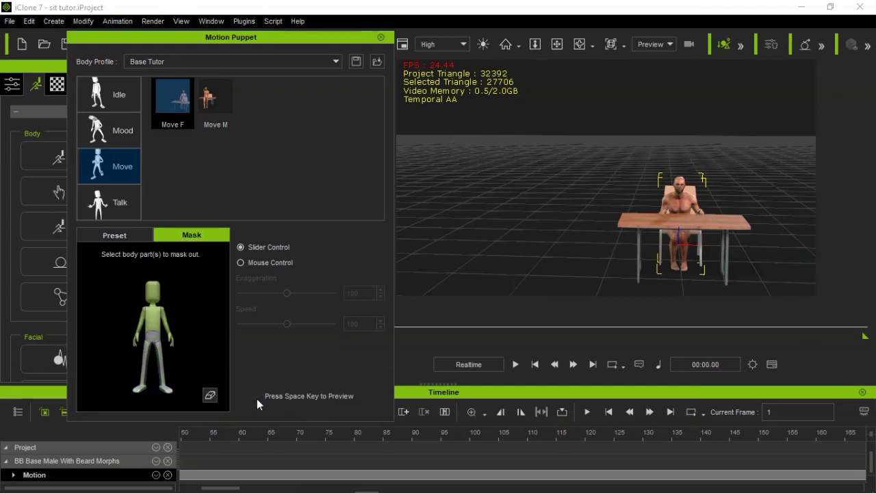
{"action": "key", "text": "space"}
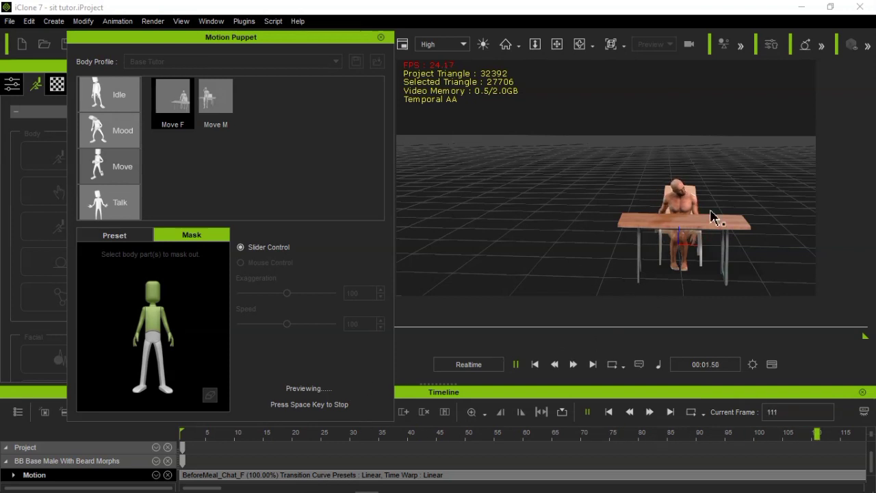
{"action": "key", "text": "space"}
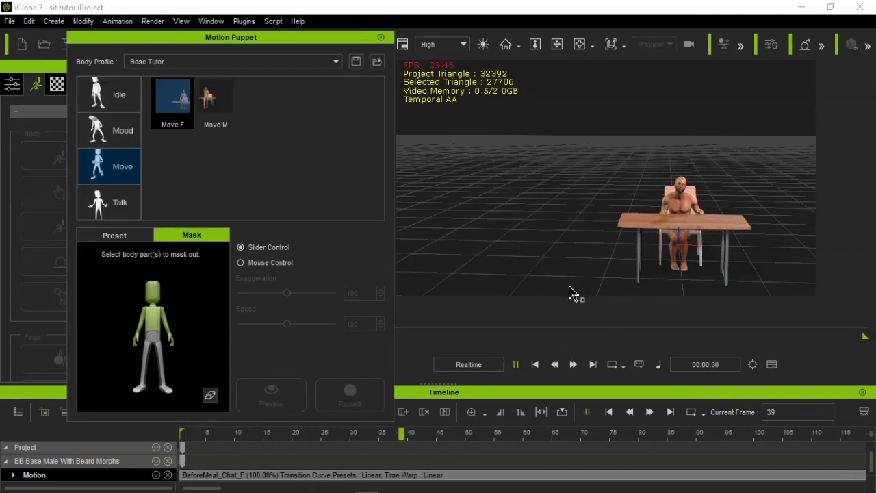
{"action": "key", "text": "space"}
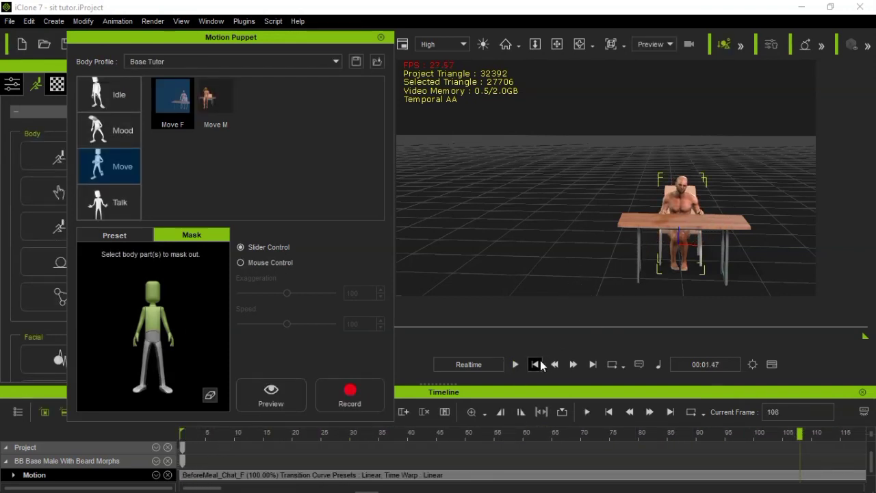
{"action": "left_click", "coordinate": [536, 365]}
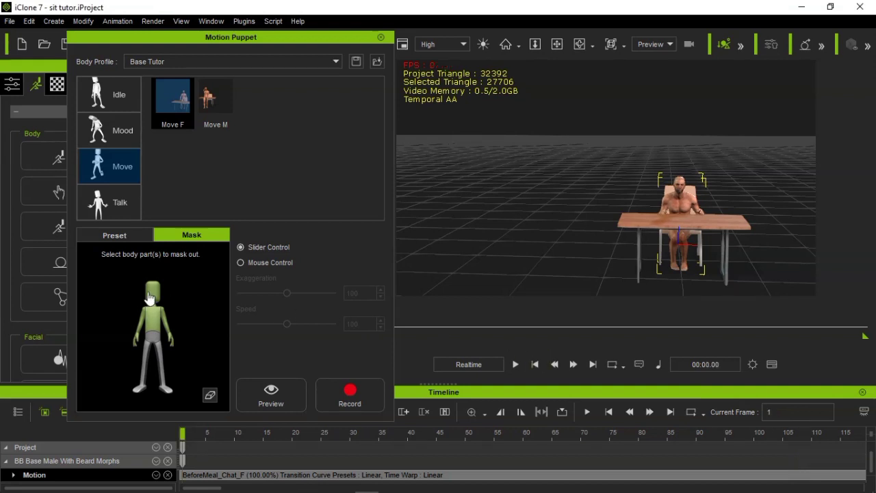
Mask out the head and the torso as well, one after the other, previewing Move F after each change
{"action": "left_click", "coordinate": [261, 384]}
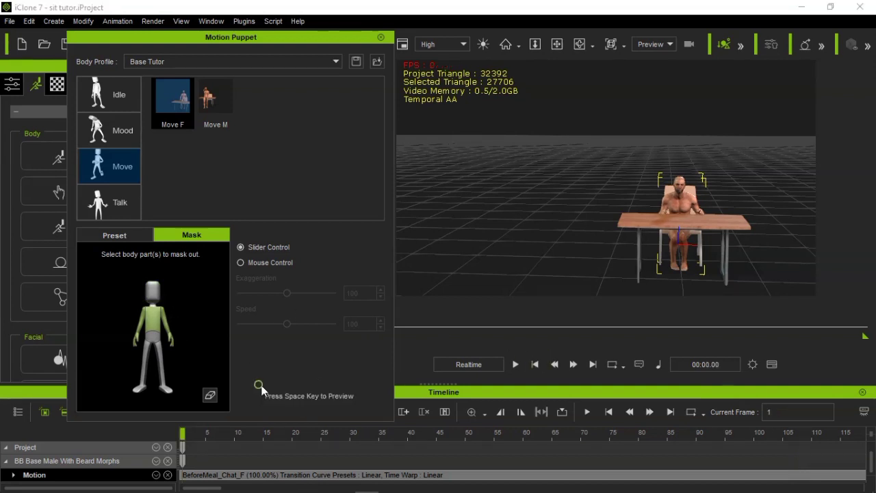
{"action": "key", "text": "space"}
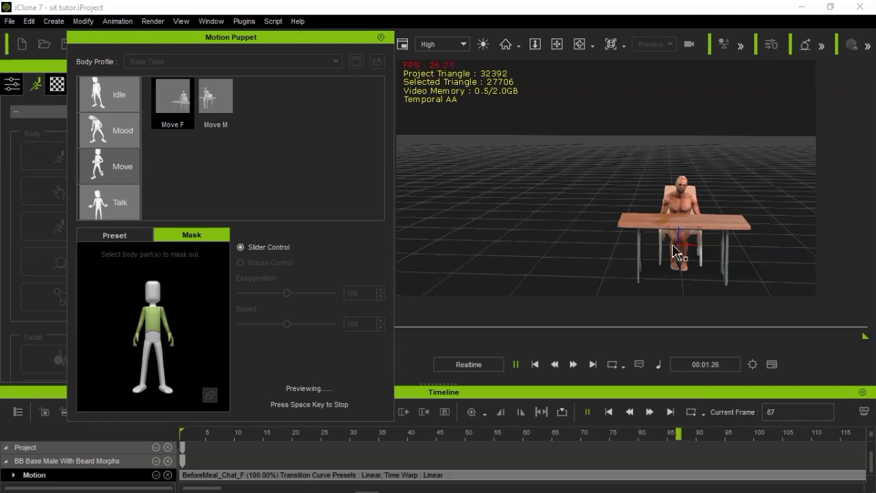
{"action": "key", "text": "space"}
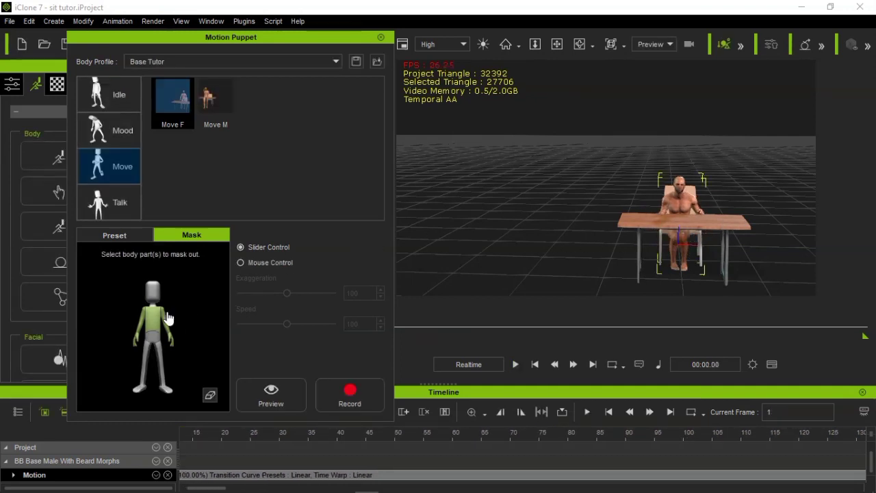
{"action": "left_click", "coordinate": [272, 385]}
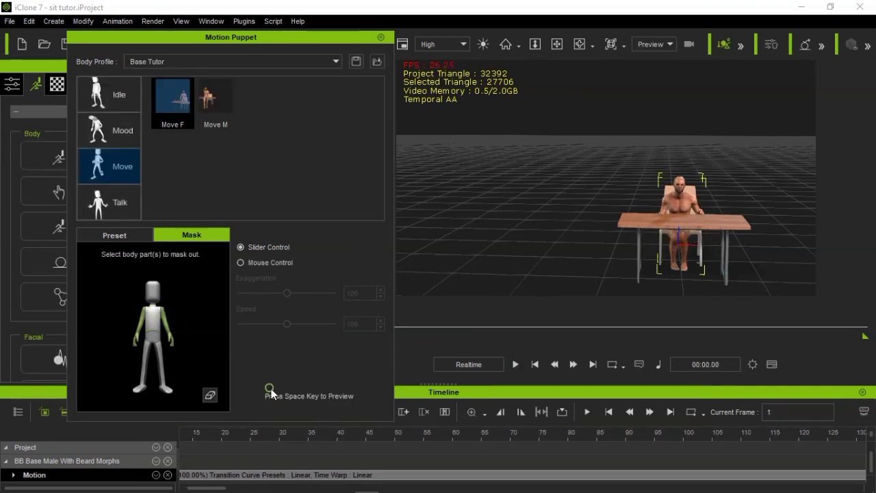
{"action": "key", "text": "space"}
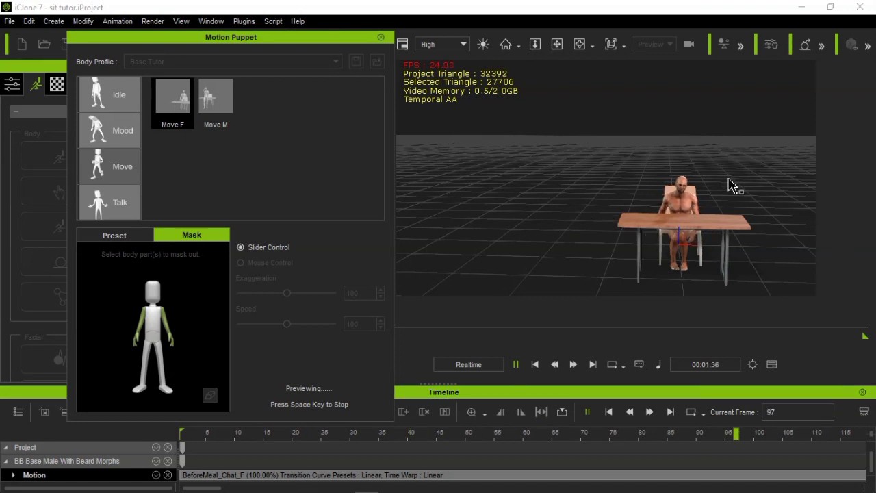
{"action": "key", "text": "space"}
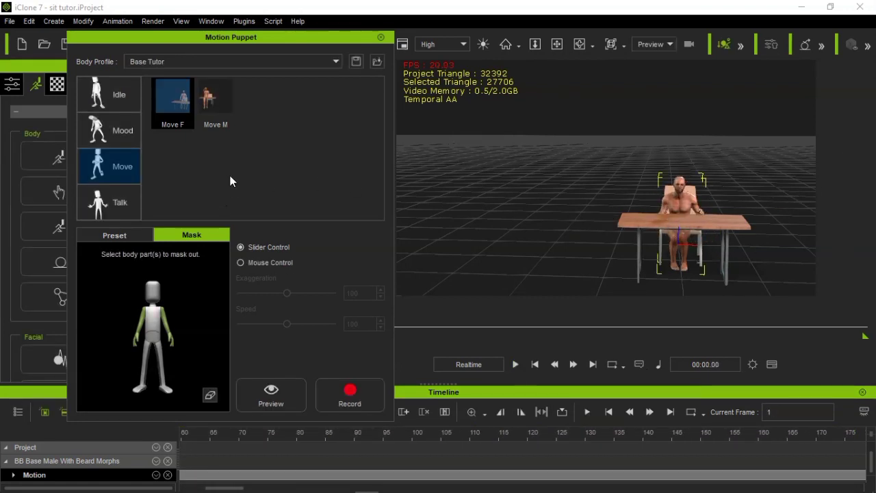
Close Motion Puppet, apply Move_WalkToSit_F.rlMotion from the Studio Mocap-Spunky Moves Move folder to the seated character, and play it back
{"action": "left_click", "coordinate": [380, 37]}
{"action": "left_click", "coordinate": [324, 302]}
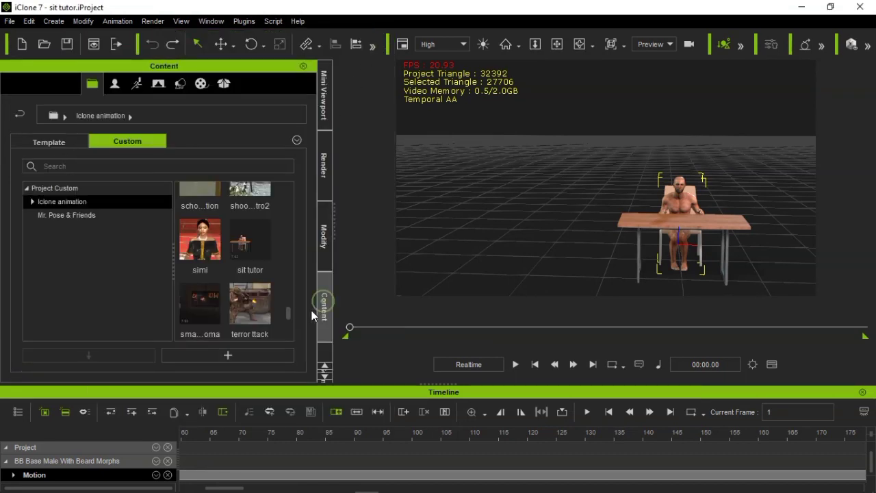
{"action": "mouse_move", "coordinate": [105, 484]}
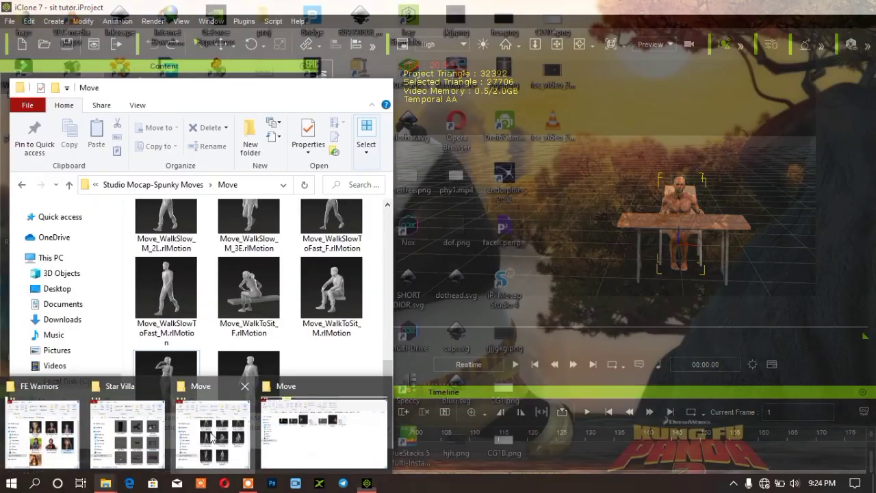
{"action": "left_click", "coordinate": [212, 438]}
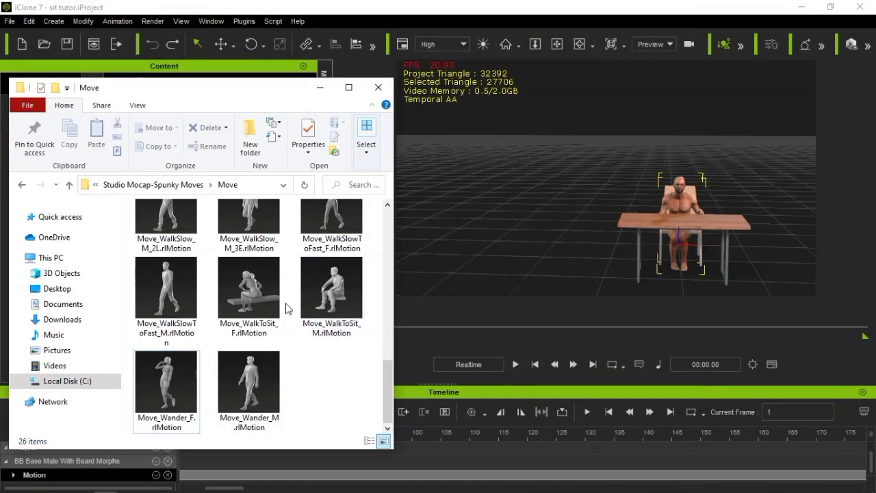
{"action": "left_click", "coordinate": [258, 294]}
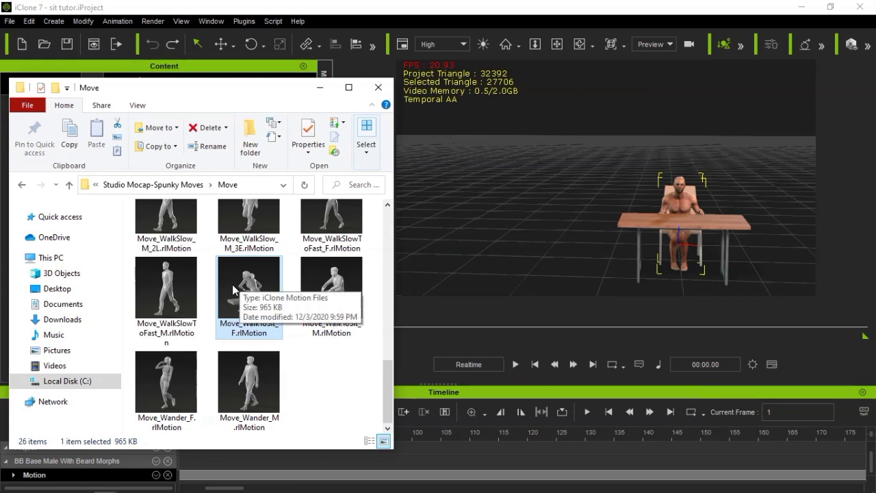
{"action": "left_click_drag", "start_coordinate": [232, 284], "coordinate": [683, 220]}
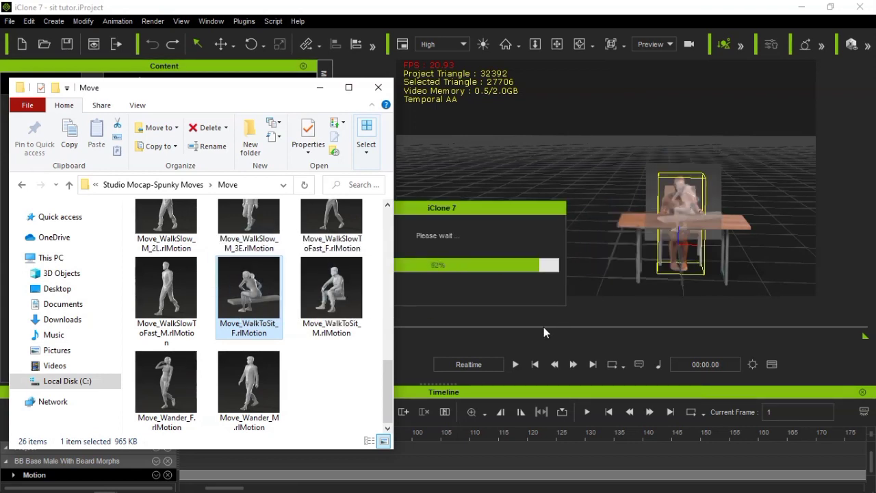
{"action": "left_click", "coordinate": [517, 364]}
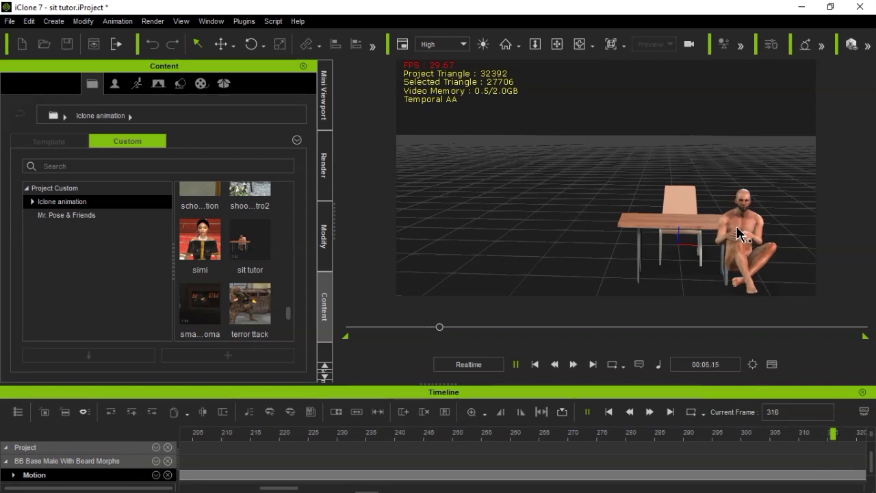
{"action": "left_click", "coordinate": [536, 364]}
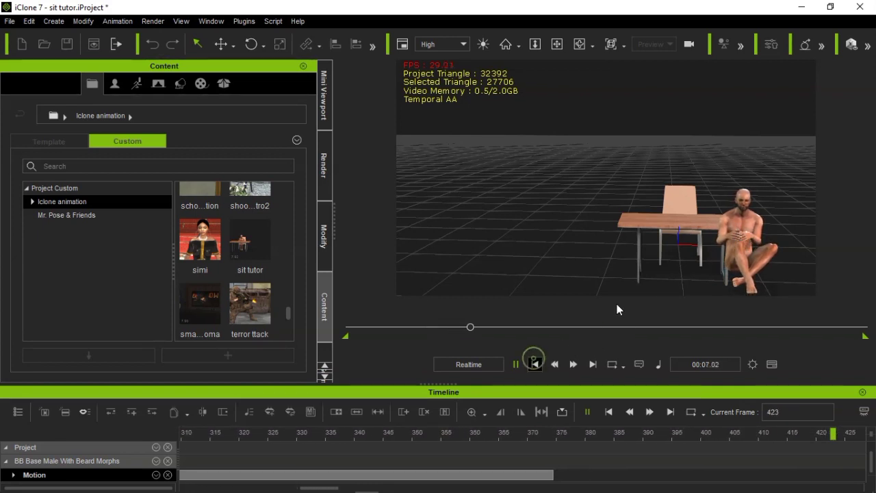
Switch to File Explorer and browse the Studio Mocap-Spunky Moves collection, looking into Interaction and ending in the Alone folder
{"action": "mouse_move", "coordinate": [155, 490]}
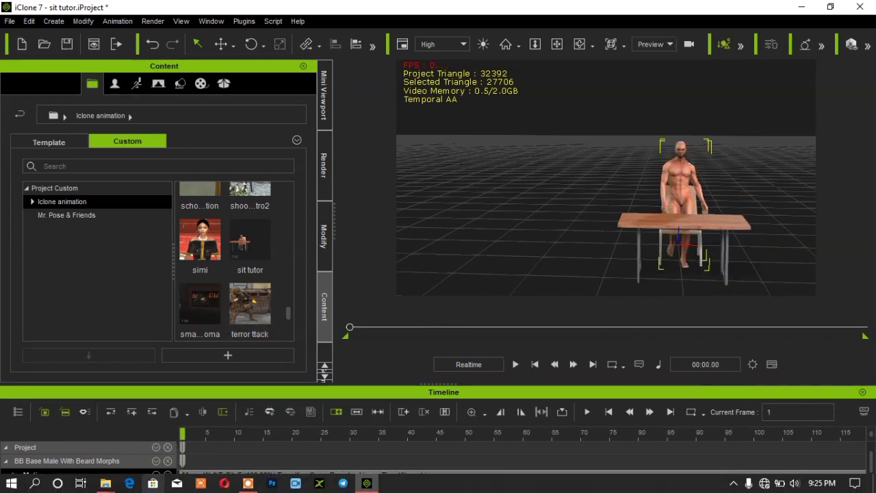
{"action": "mouse_move", "coordinate": [102, 488]}
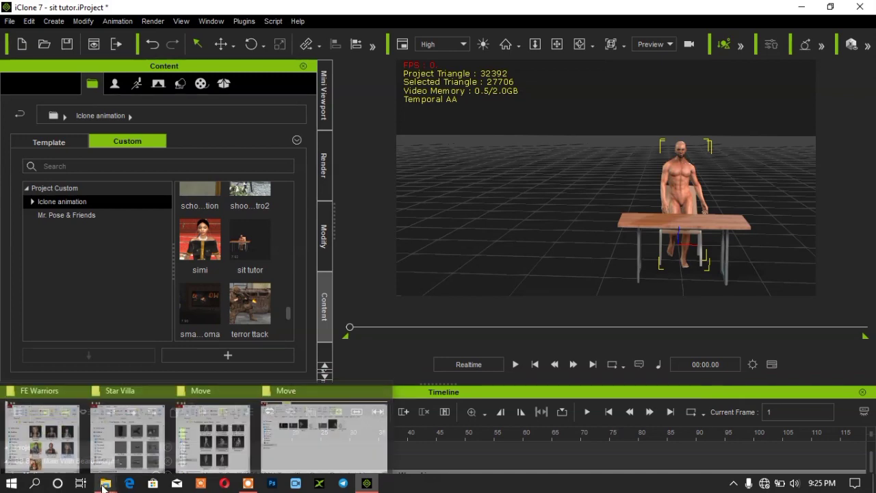
{"action": "left_click", "coordinate": [215, 413]}
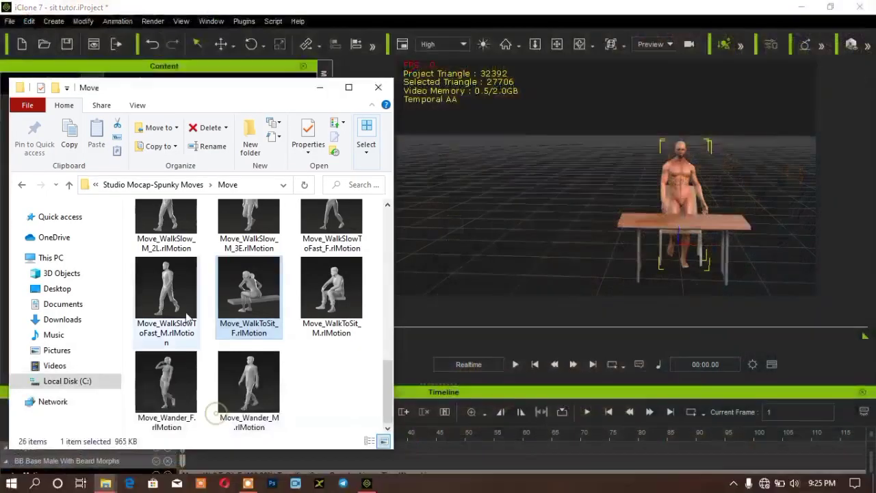
{"action": "left_click", "coordinate": [70, 185]}
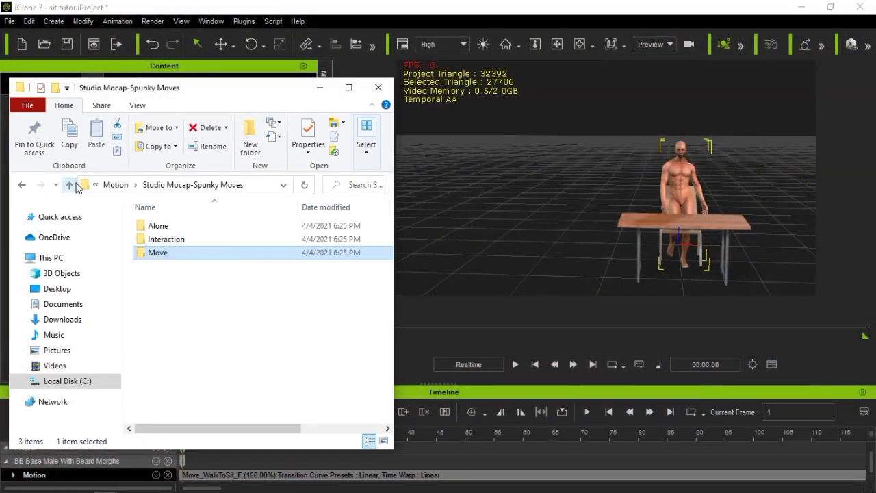
{"action": "double_click", "coordinate": [161, 239]}
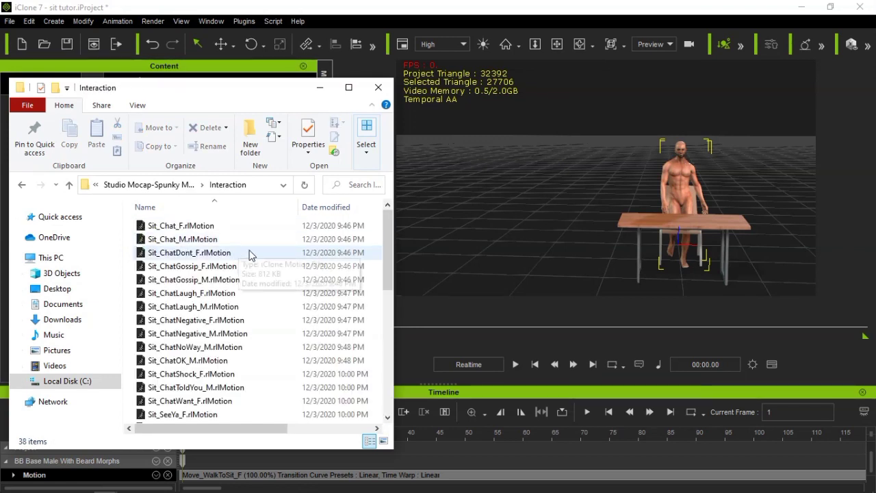
{"action": "left_click", "coordinate": [69, 186]}
{"action": "double_click", "coordinate": [145, 226]}
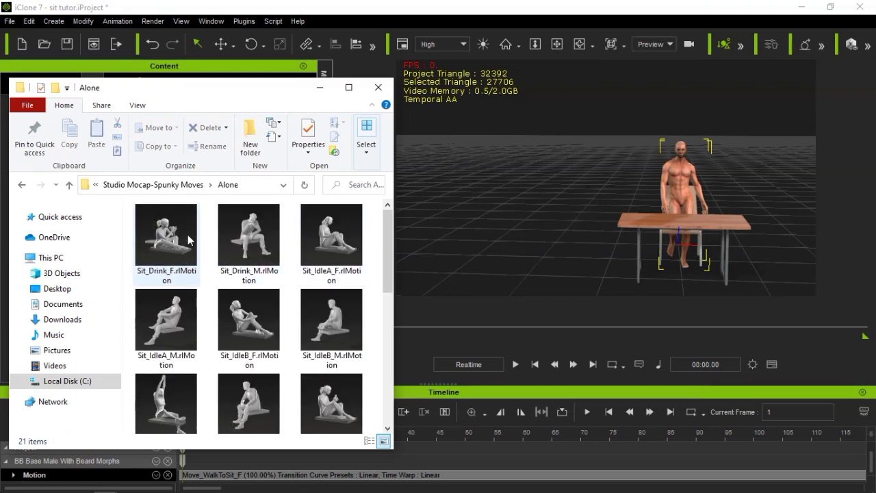
Apply Sit_Drink_M.rlMotion from the Alone folder to the character in iClone, play it back, and return to the first frame
{"action": "mouse_move", "coordinate": [391, 248]}
{"action": "left_mouse_down"}
{"action": "mouse_move", "coordinate": [387, 375]}
{"action": "mouse_move", "coordinate": [383, 243]}
{"action": "left_mouse_up"}
{"action": "left_click", "coordinate": [246, 248]}
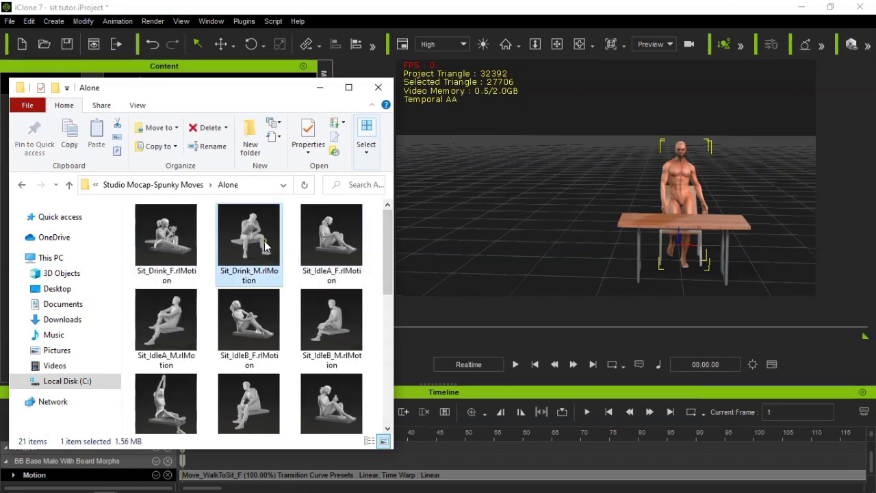
{"action": "left_click_drag", "start_coordinate": [258, 242], "coordinate": [679, 191]}
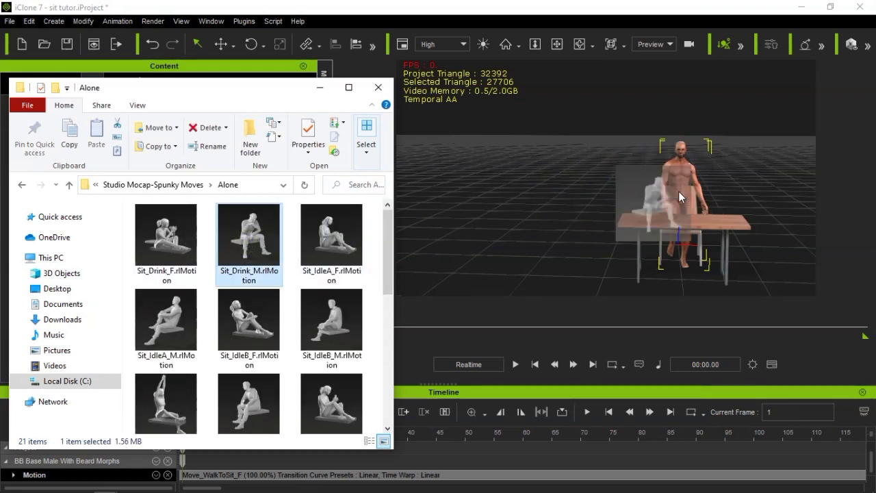
{"action": "left_click", "coordinate": [516, 365]}
{"action": "left_click", "coordinate": [516, 365]}
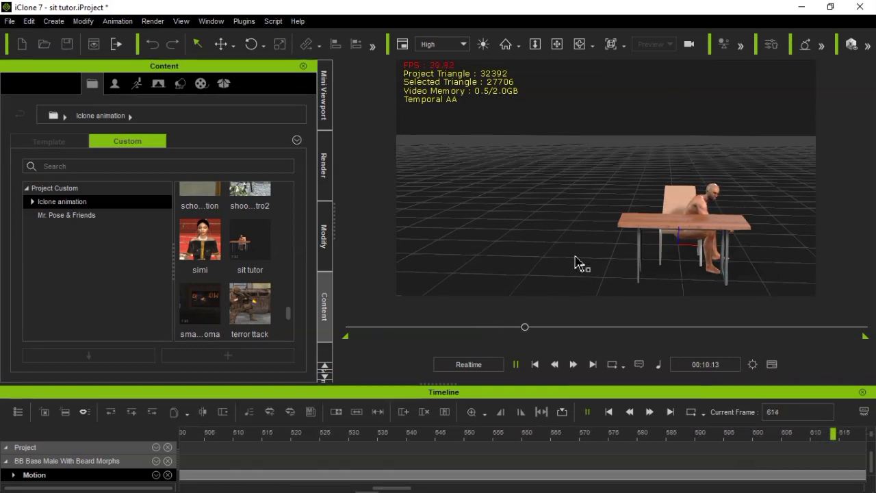
{"action": "left_click", "coordinate": [535, 364]}
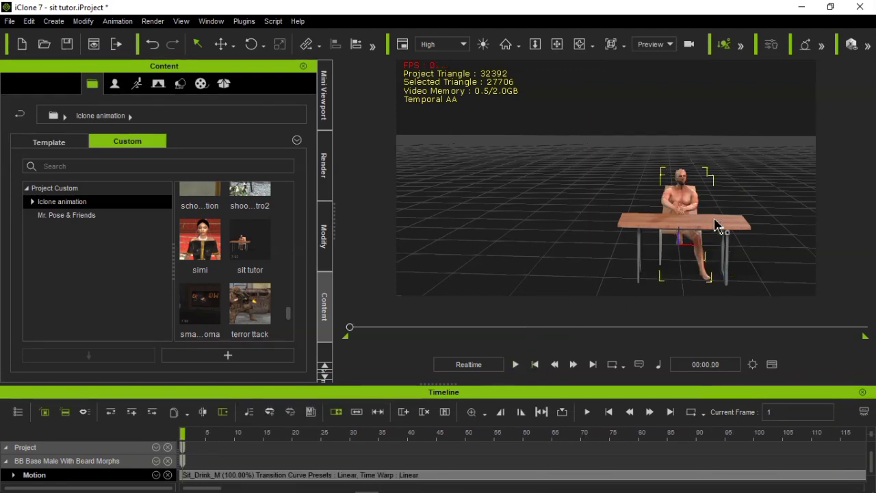
{"action": "mouse_move", "coordinate": [108, 488]}
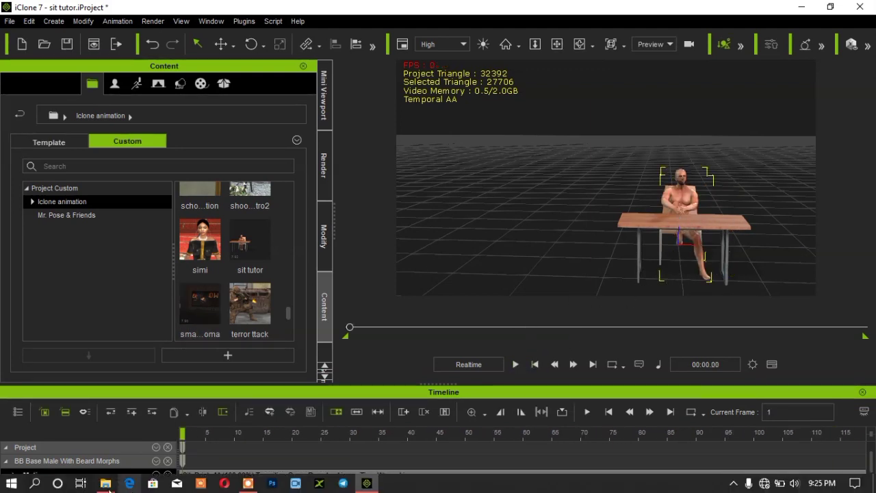
{"action": "left_click", "coordinate": [189, 439]}
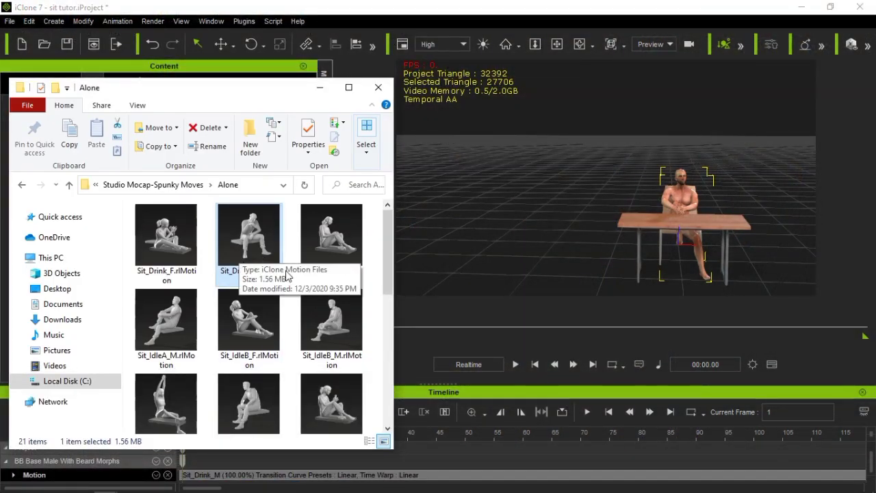
{"action": "left_click", "coordinate": [320, 88]}
Save the character's Sit_Drink_M clip from the timeline as an iClone motion file, Sit_Drink_M.iMotion, in the Base Tutor Move folder
{"action": "left_click", "coordinate": [327, 475]}
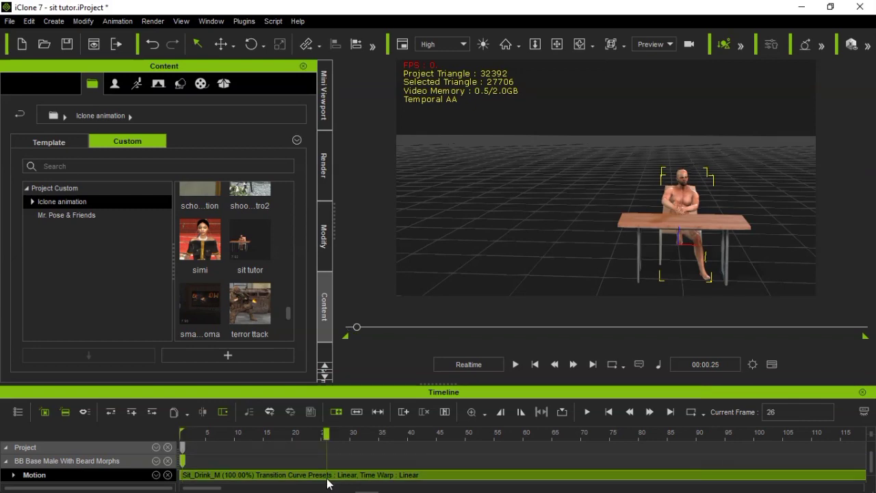
{"action": "right_click", "coordinate": [327, 479]}
{"action": "left_click", "coordinate": [373, 370]}
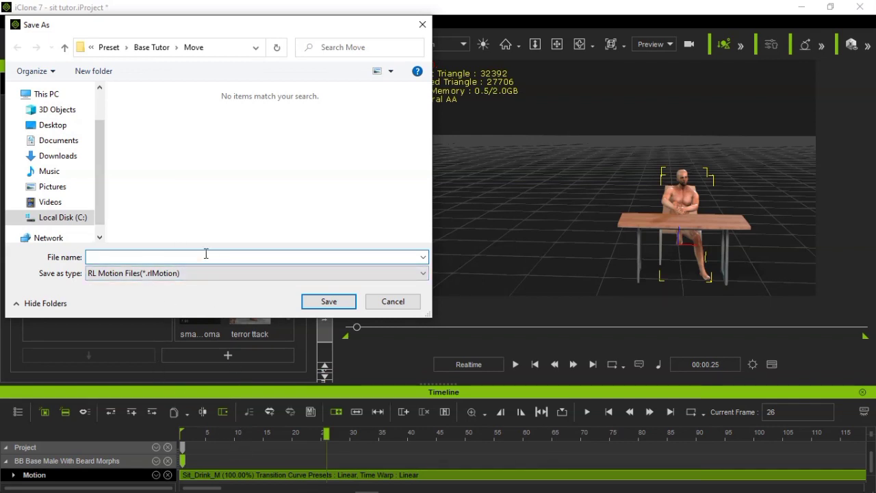
{"action": "type", "text": "s"}
{"action": "type", "text": "ink_M"}
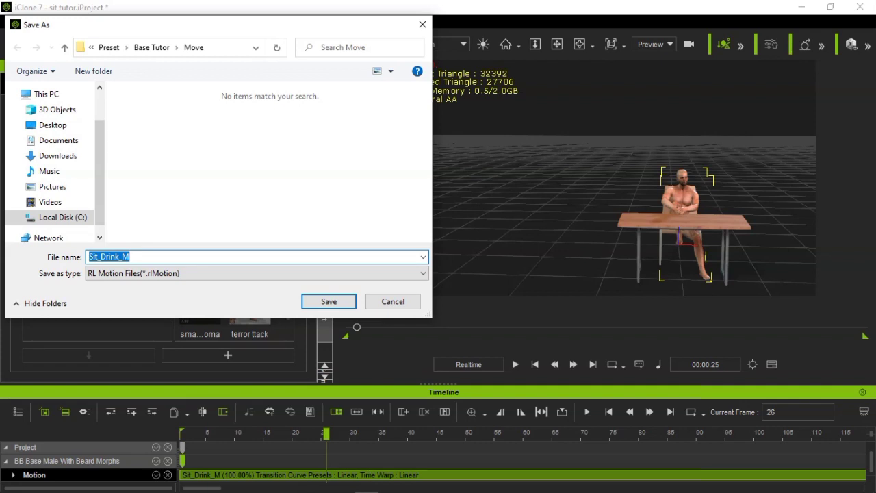
{"action": "left_click", "coordinate": [168, 273]}
{"action": "left_click", "coordinate": [166, 295]}
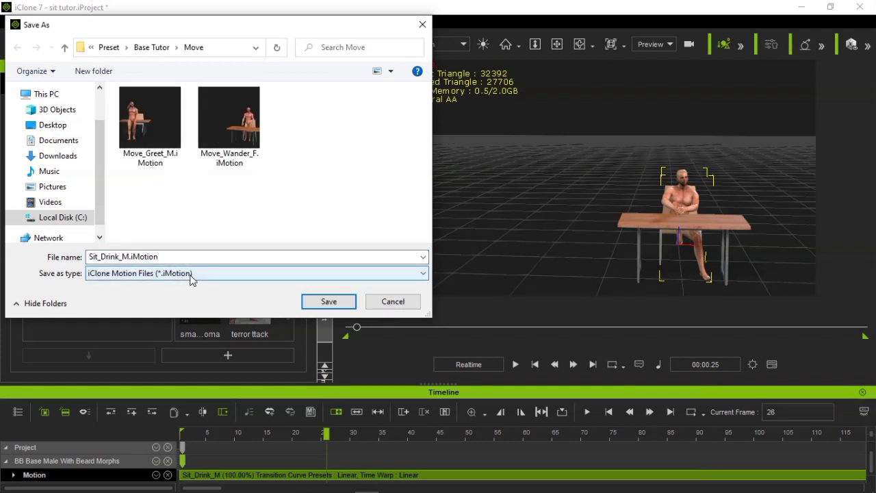
{"action": "left_click", "coordinate": [328, 302]}
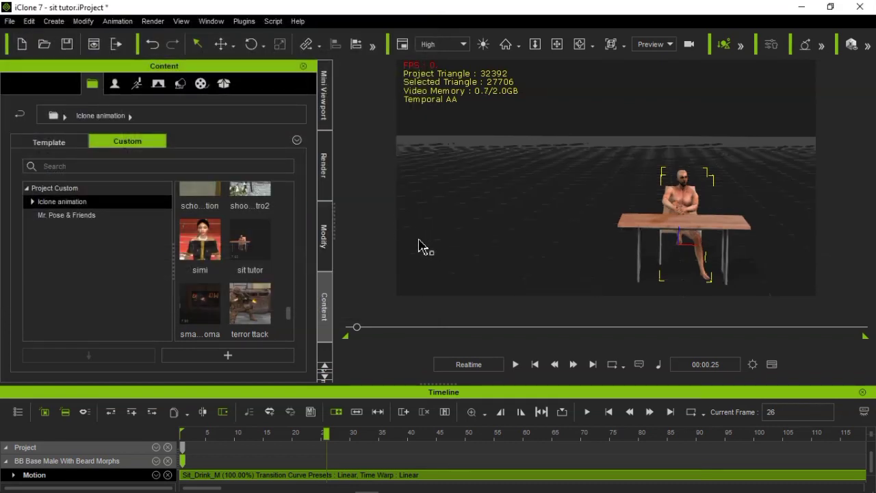
Open Motion Puppet for the seated character and switch the body profile to Base 3D and on to Base Motion
{"action": "left_click", "coordinate": [324, 240]}
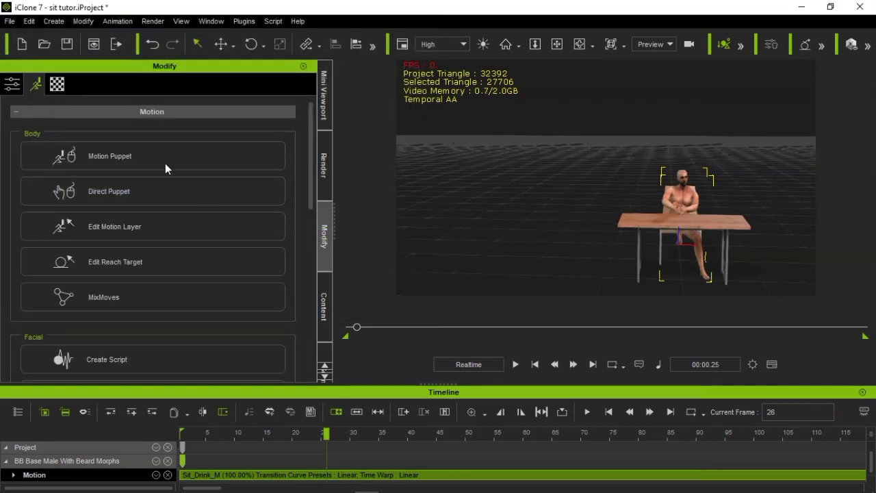
{"action": "left_click", "coordinate": [237, 164]}
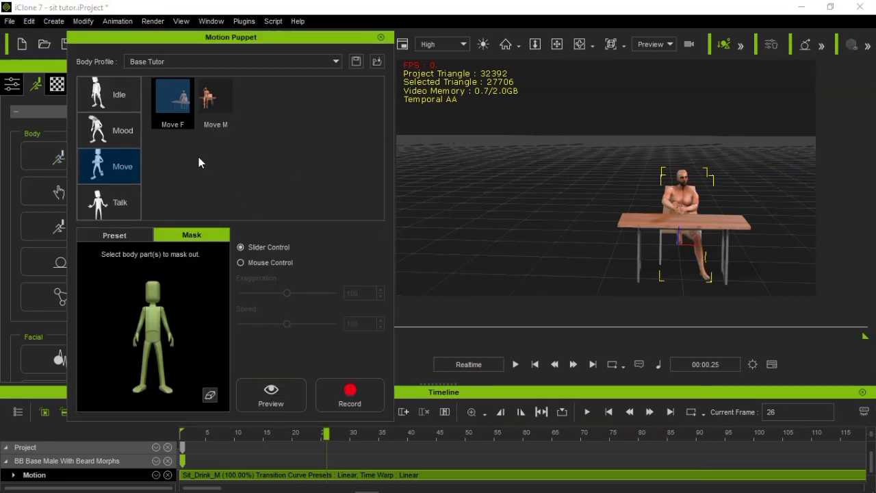
{"action": "left_click", "coordinate": [241, 62]}
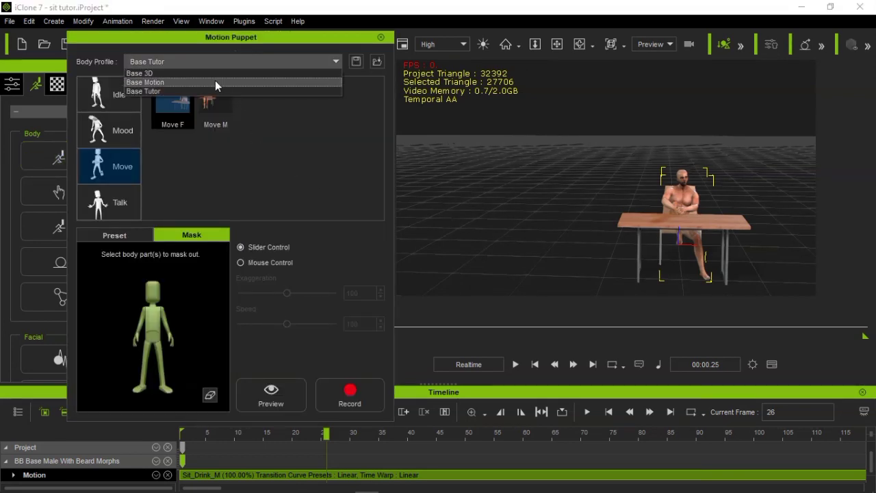
{"action": "left_click", "coordinate": [218, 74]}
{"action": "left_click", "coordinate": [223, 62]}
{"action": "left_click", "coordinate": [194, 83]}
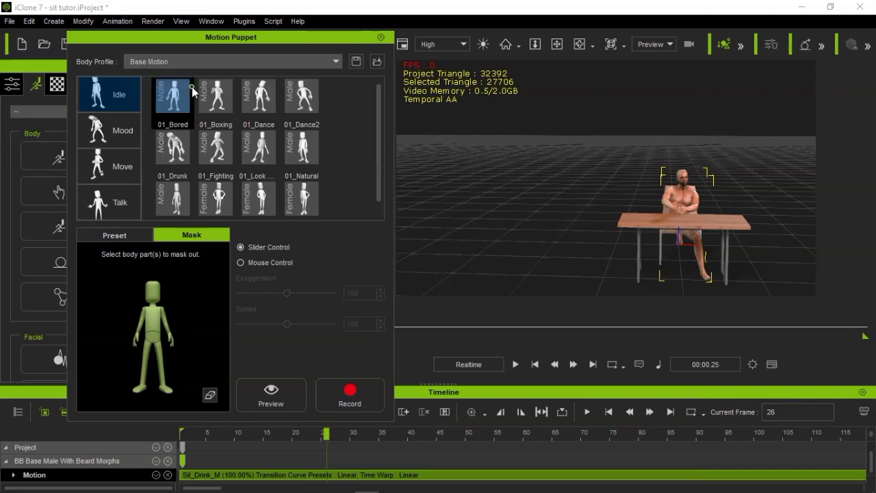
Switch the body profile back to Base Tutor, then select the Sit M motion in the Move category with the preset sliders displayed
{"action": "left_click", "coordinate": [182, 61]}
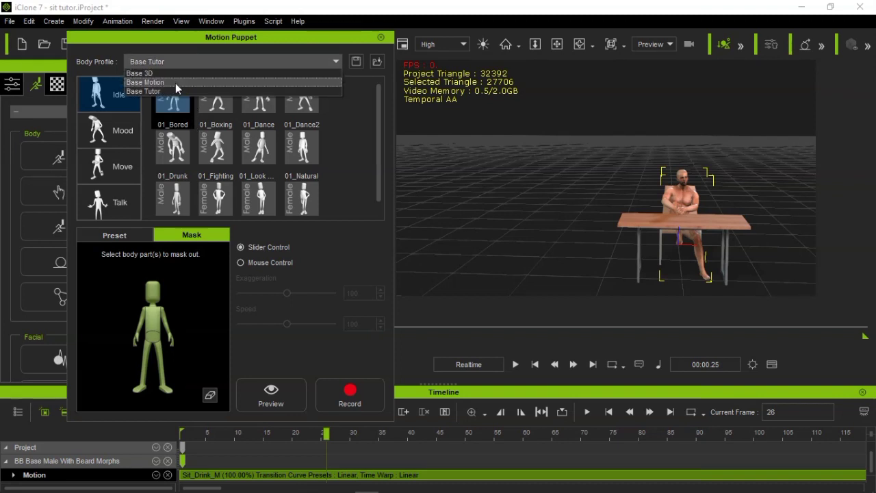
{"action": "left_click", "coordinate": [175, 82]}
{"action": "left_click", "coordinate": [121, 166]}
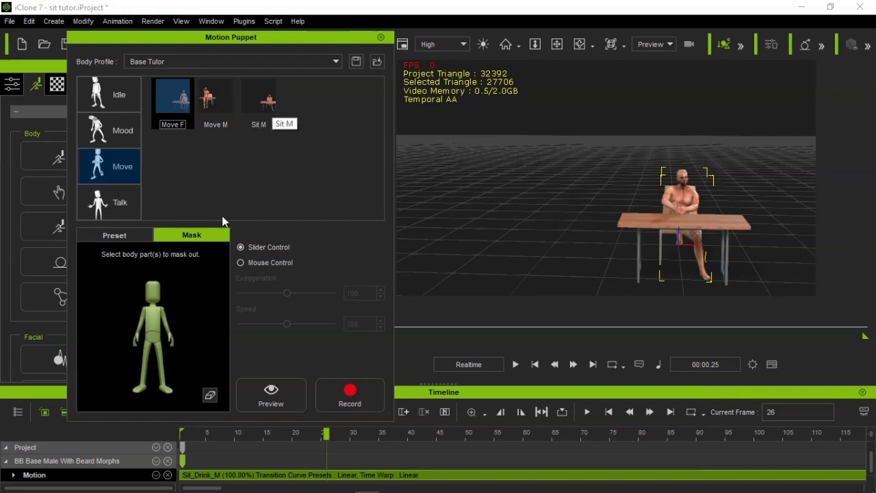
{"action": "left_click", "coordinate": [120, 237]}
{"action": "left_click", "coordinate": [250, 110]}
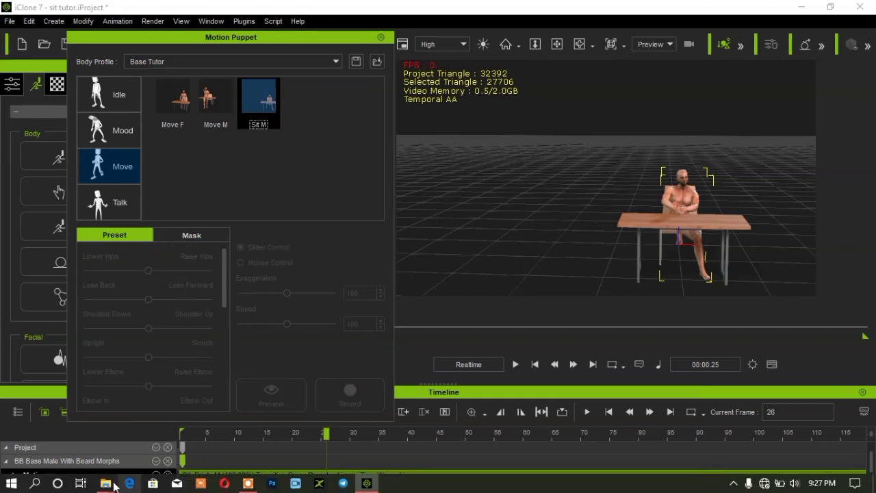
Switch to the Base Tutor Move folder in File Explorer and duplicate Move_Greet_M.ini there, deleting the first copy and pasting it again
{"action": "mouse_move", "coordinate": [105, 484]}
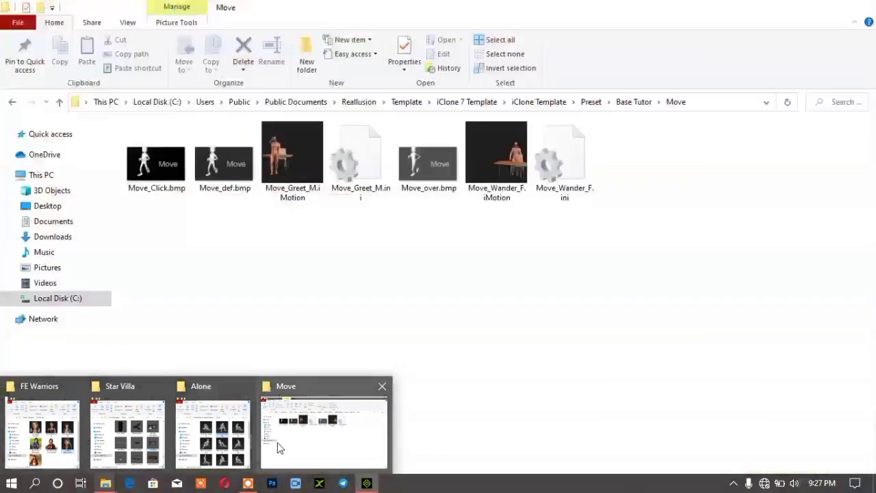
{"action": "left_click", "coordinate": [278, 445]}
{"action": "left_click", "coordinate": [357, 190]}
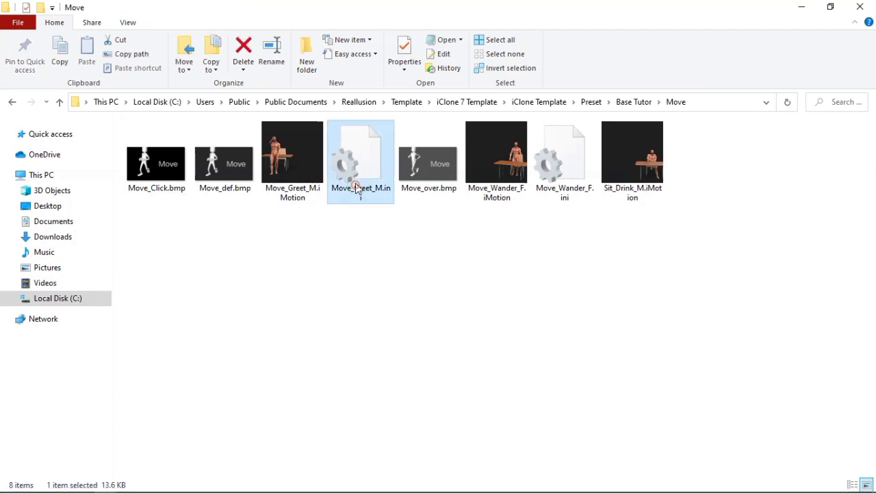
{"action": "right_click", "coordinate": [357, 190]}
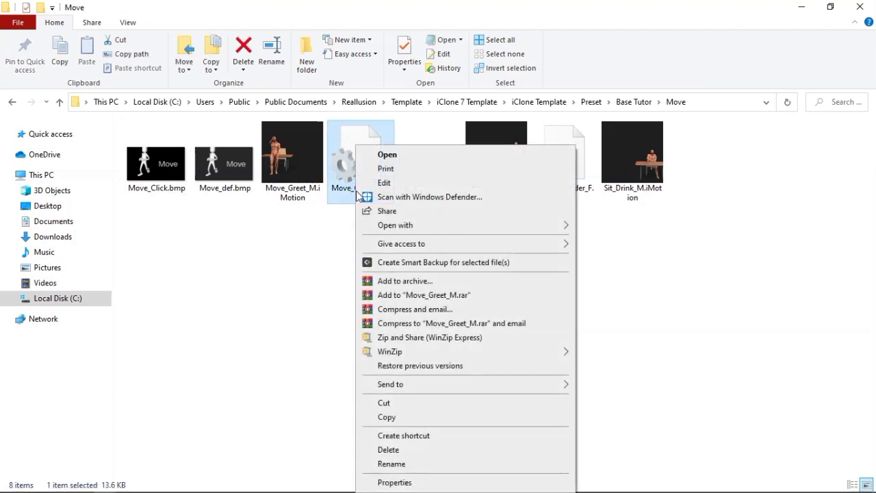
{"action": "left_click", "coordinate": [387, 418]}
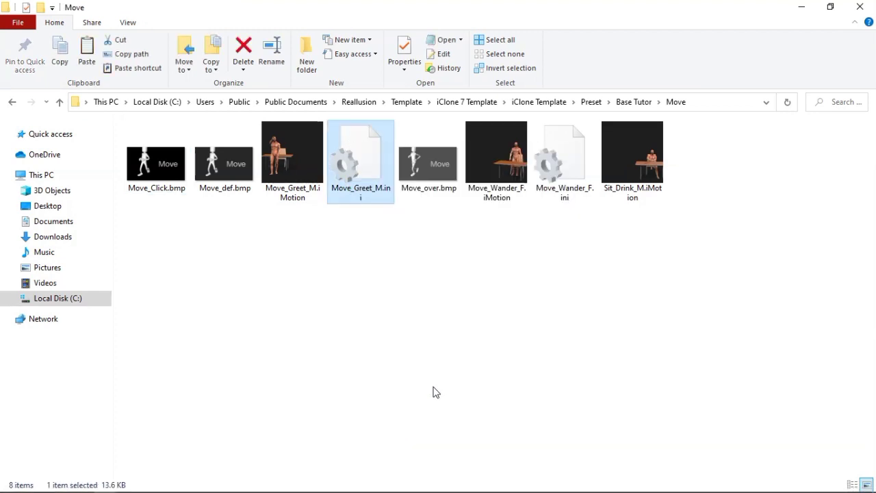
{"action": "left_click", "coordinate": [434, 387]}
{"action": "key", "text": "ctrl+v"}
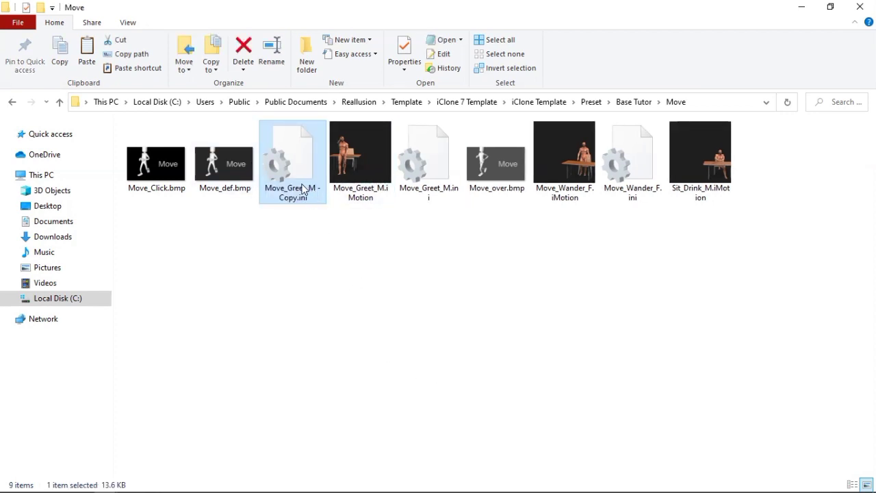
{"action": "key", "text": "Delete"}
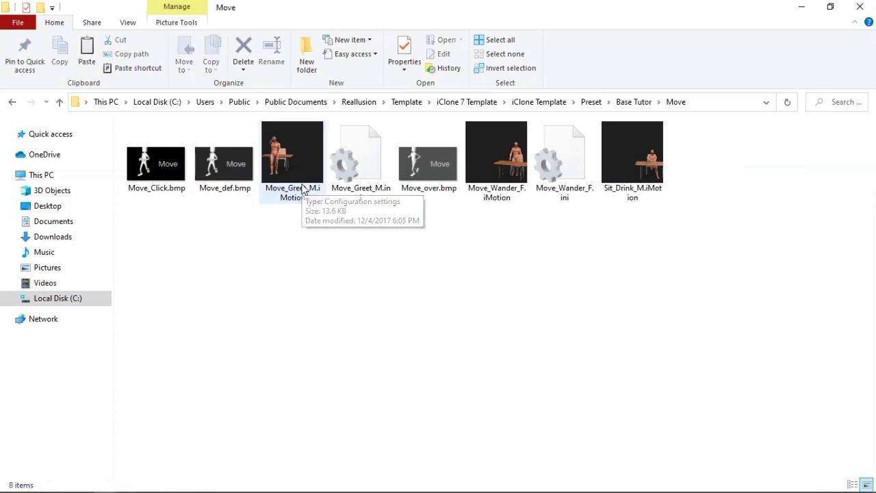
{"action": "right_click", "coordinate": [342, 282]}
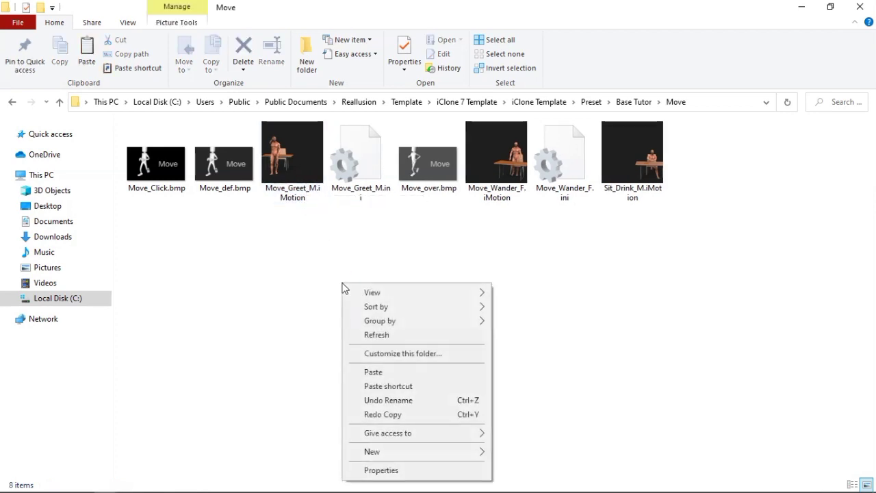
{"action": "left_click", "coordinate": [368, 380]}
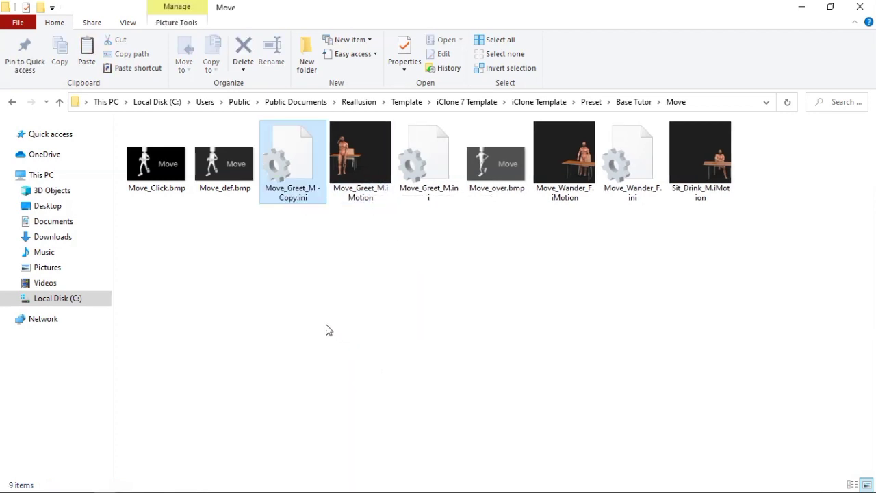
Copy the name of the Sit_Drink_M motion file and use it to rename Move_Greet_M - Copy.ini as Sit_Drink_M.ini
{"action": "right_click", "coordinate": [288, 196]}
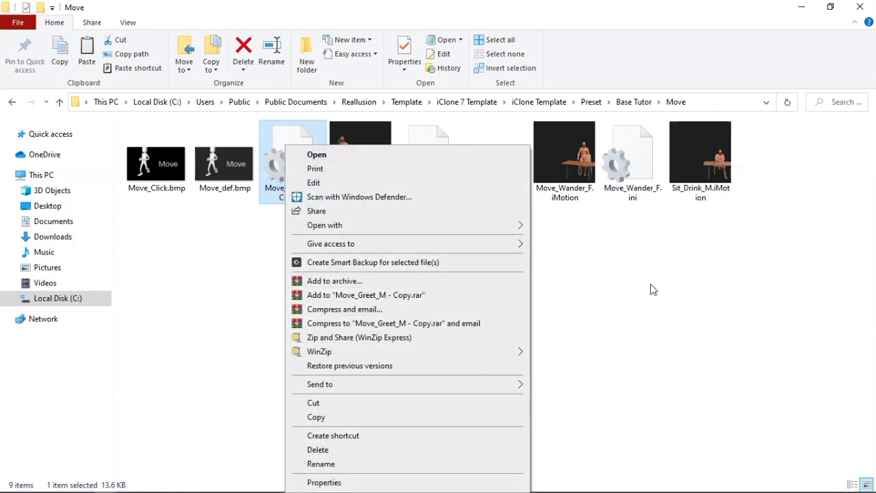
{"action": "left_click", "coordinate": [725, 189]}
{"action": "right_click", "coordinate": [725, 187]}
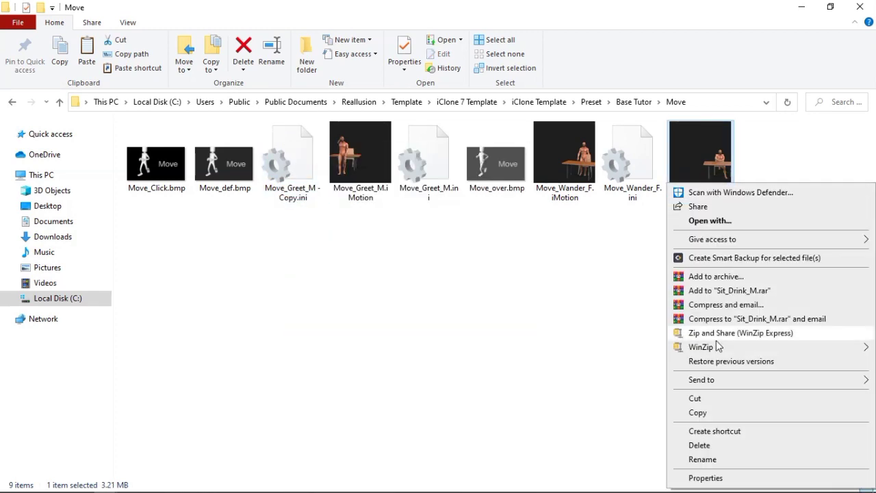
{"action": "left_click", "coordinate": [703, 459]}
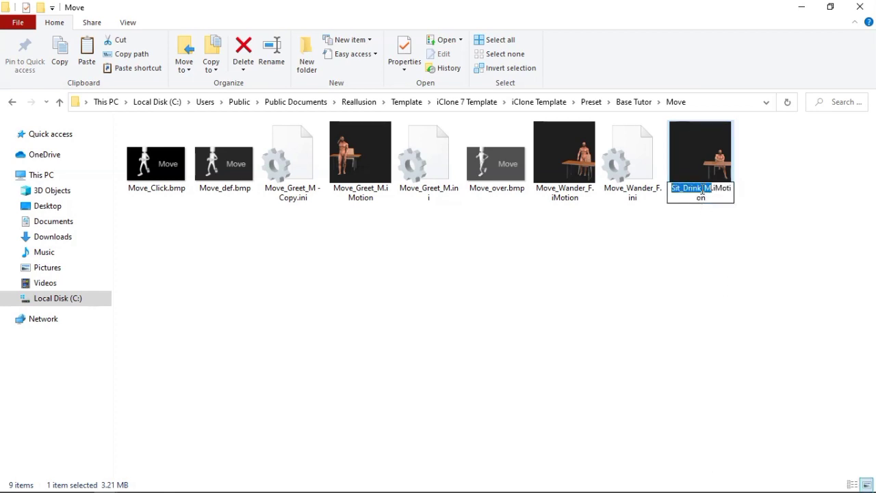
{"action": "right_click", "coordinate": [703, 192]}
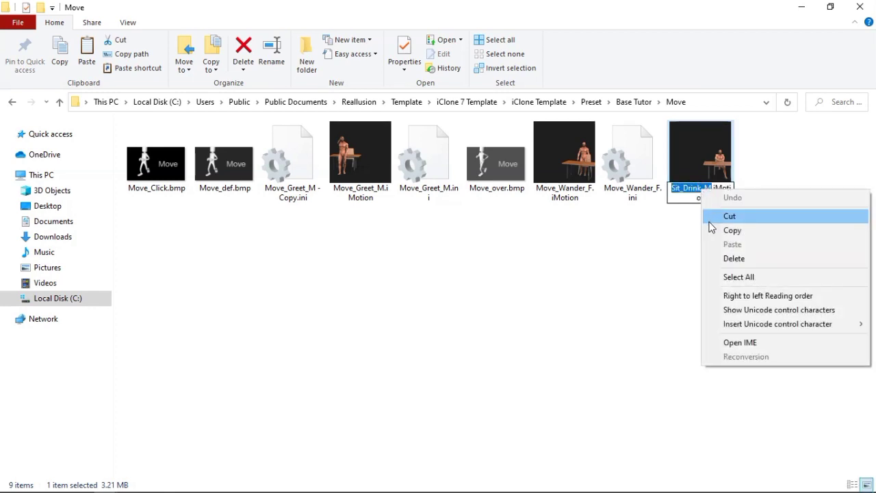
{"action": "left_click", "coordinate": [730, 230]}
{"action": "left_click", "coordinate": [303, 180]}
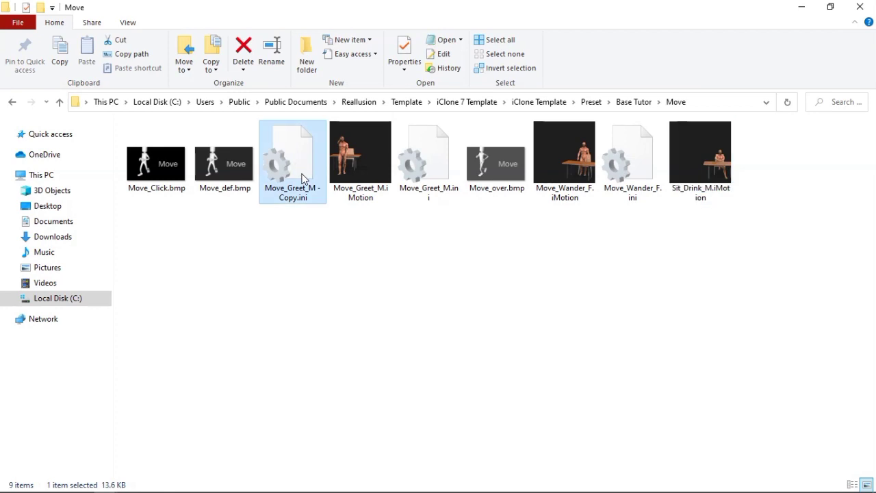
{"action": "right_click", "coordinate": [301, 172]}
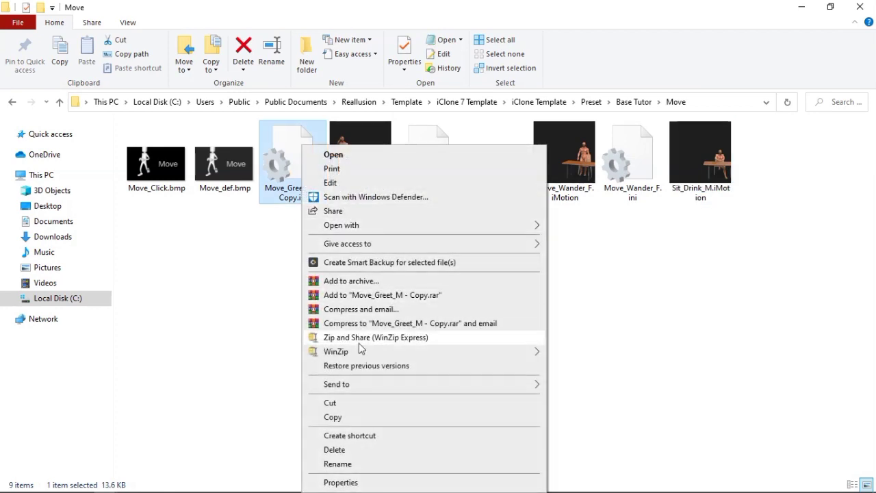
{"action": "left_click", "coordinate": [342, 465]}
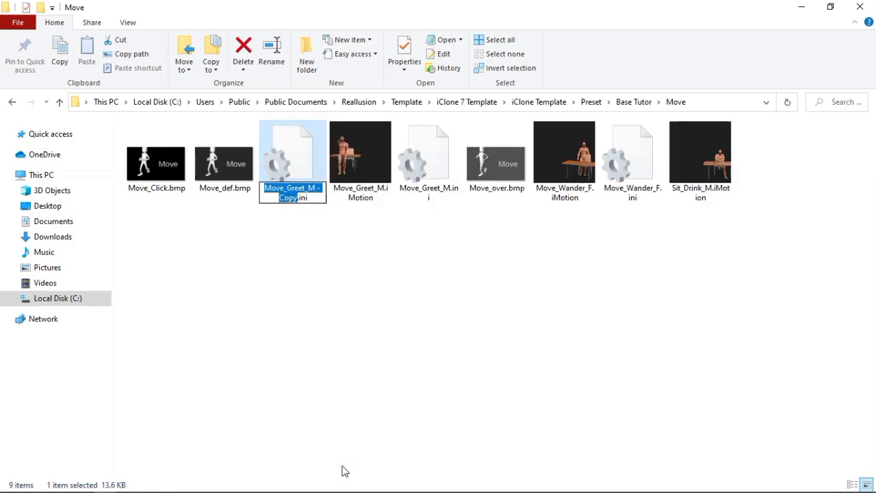
{"action": "key", "text": "ctrl+v"}
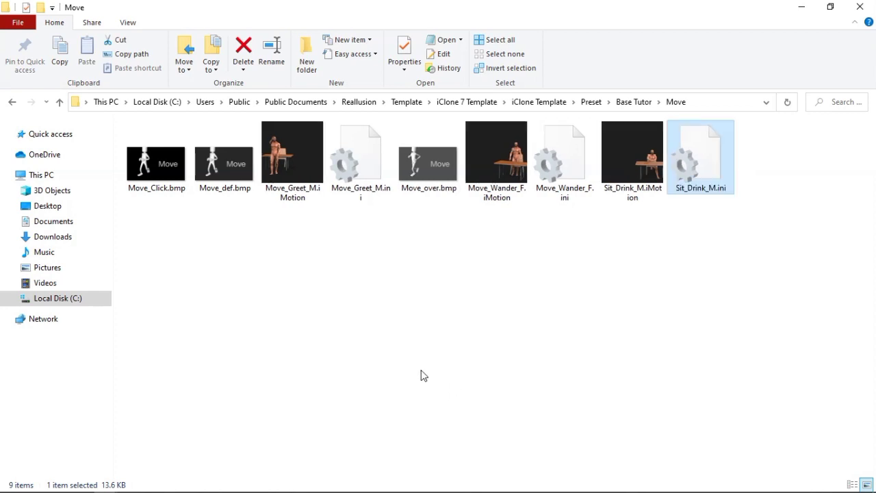
Switch to iClone, check the Move F, Move M and Sit M motions in Base Tutor's Move category, and close Motion Puppet
{"action": "left_click", "coordinate": [809, 8]}
{"action": "left_click", "coordinate": [170, 108]}
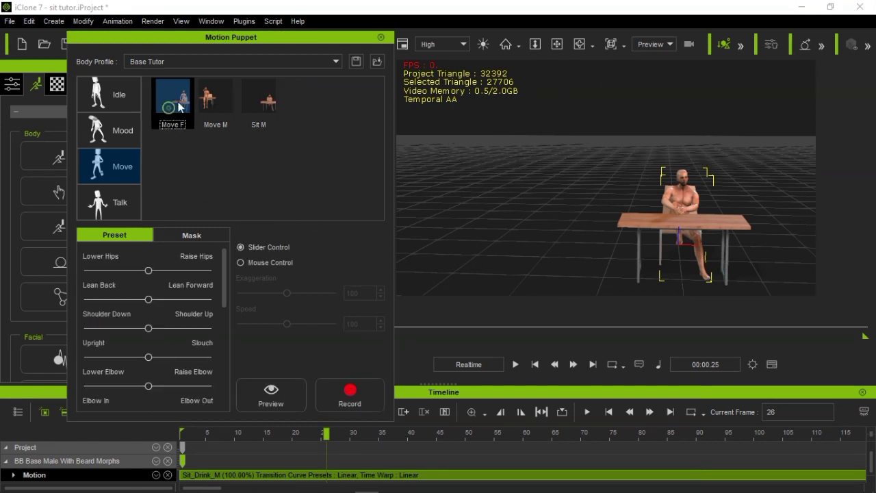
{"action": "left_click", "coordinate": [206, 106]}
{"action": "left_click", "coordinate": [260, 115]}
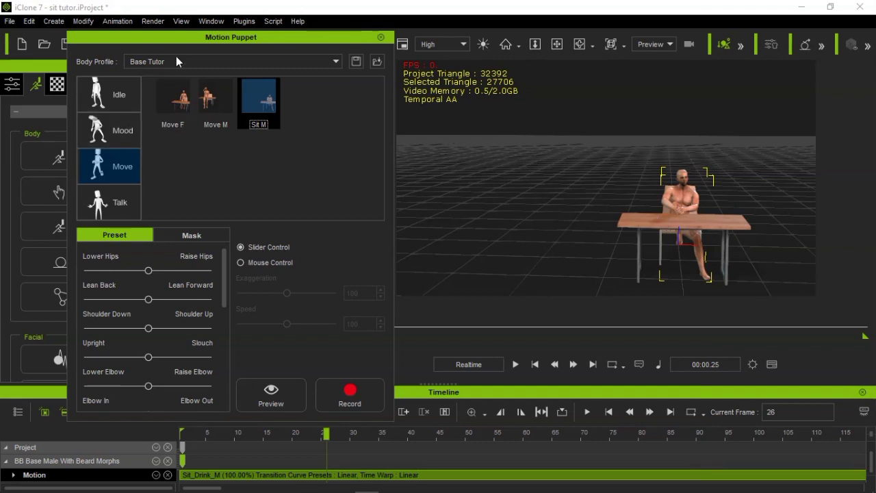
{"action": "left_click_drag", "start_coordinate": [175, 37], "coordinate": [167, 89]}
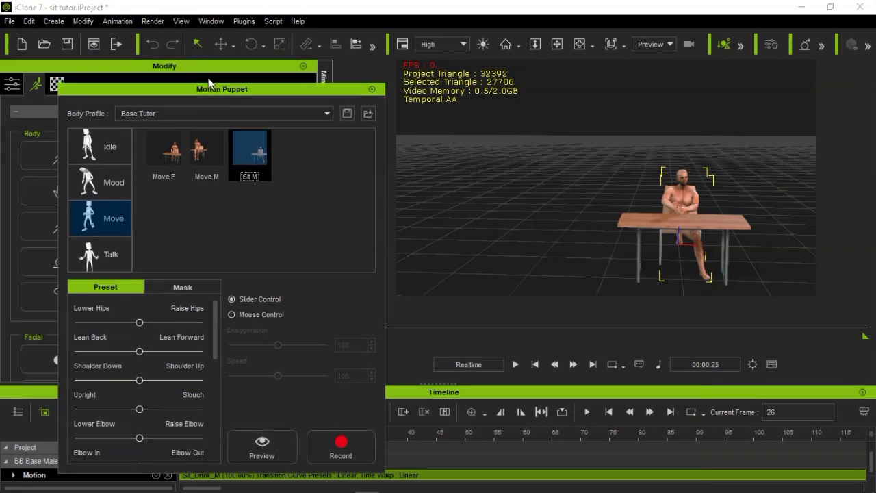
{"action": "left_click", "coordinate": [372, 90]}
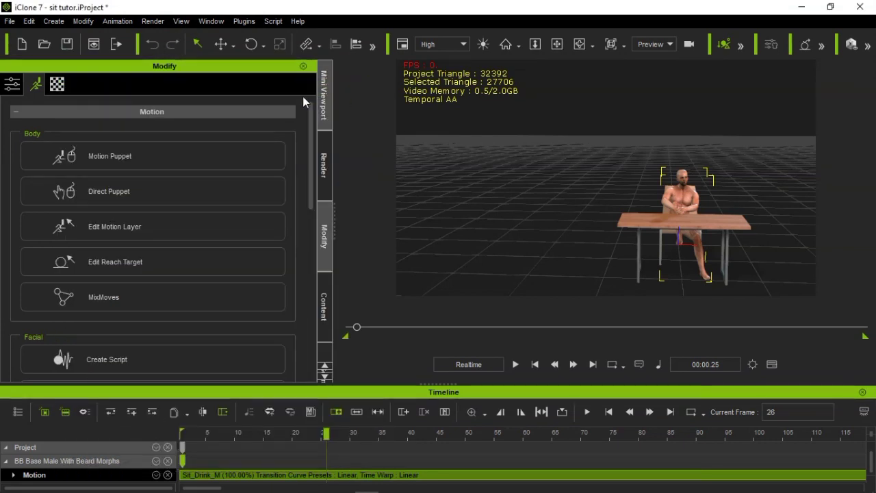
Return to the first frame, reopen Motion Puppet and preview Base Tutor's Sit M motion on the seated character without any body mask
{"action": "left_click", "coordinate": [535, 365]}
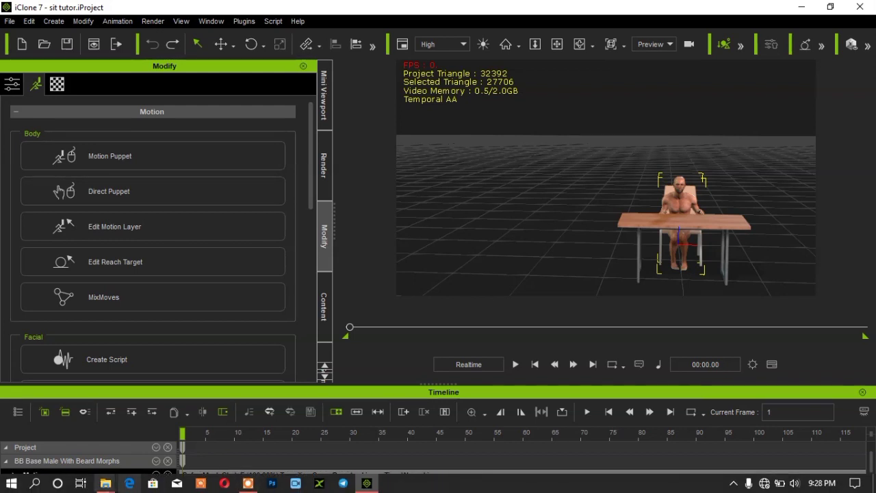
{"action": "left_click", "coordinate": [173, 159]}
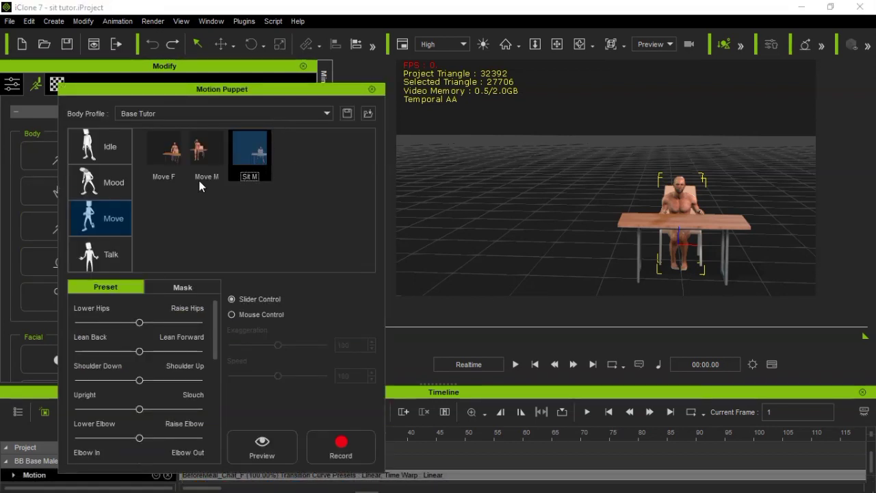
{"action": "left_click", "coordinate": [192, 168]}
{"action": "left_click", "coordinate": [241, 170]}
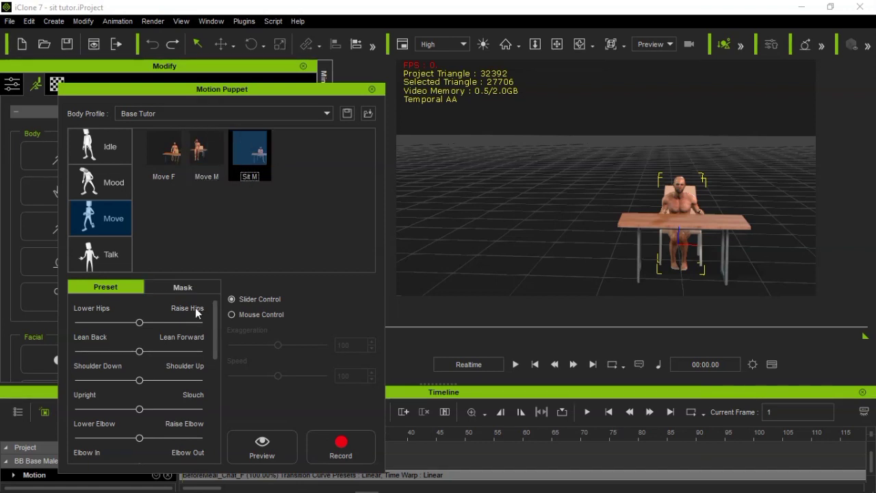
{"action": "left_click", "coordinate": [198, 288]}
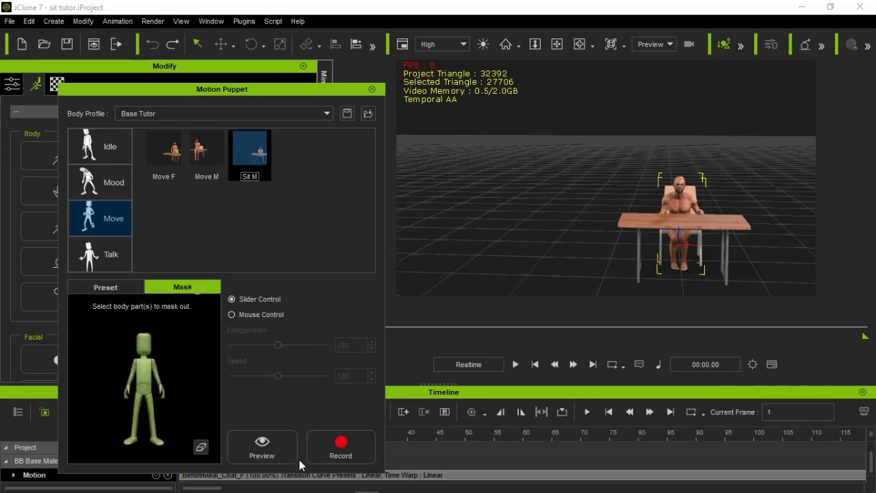
{"action": "left_click", "coordinate": [263, 443]}
{"action": "key", "text": "space"}
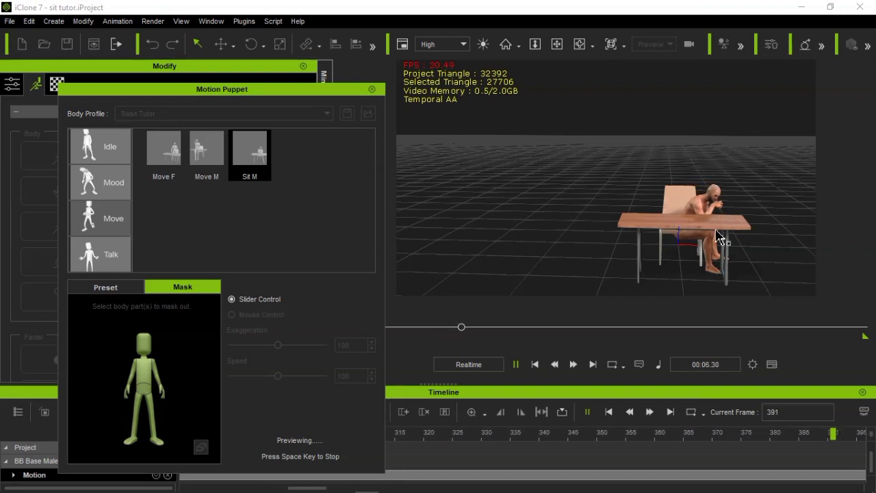
{"action": "key", "text": "space"}
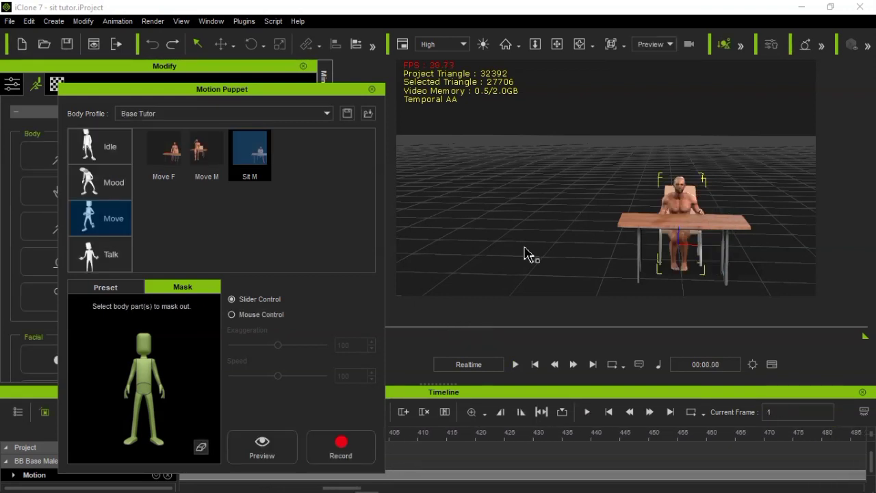
Mask out the character's hips and legs, preview the Sit M motion with the lower body masked, and close Motion Puppet
{"action": "left_click", "coordinate": [137, 419]}
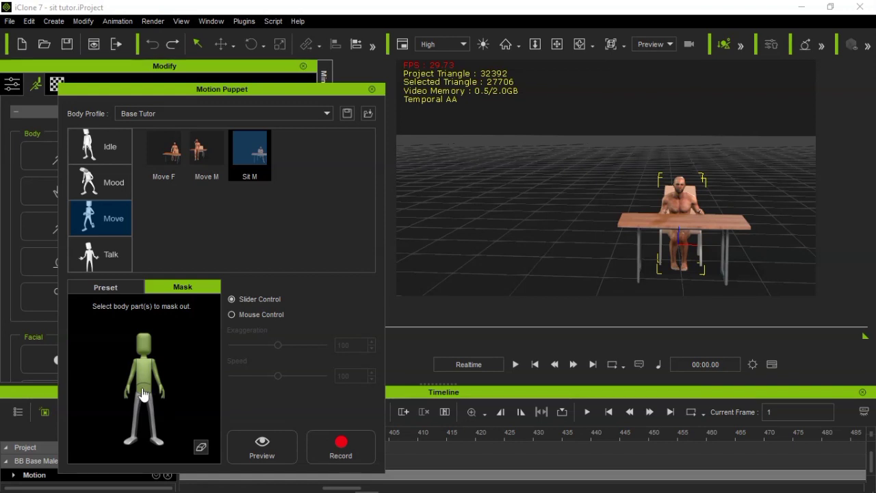
{"action": "left_click", "coordinate": [239, 438]}
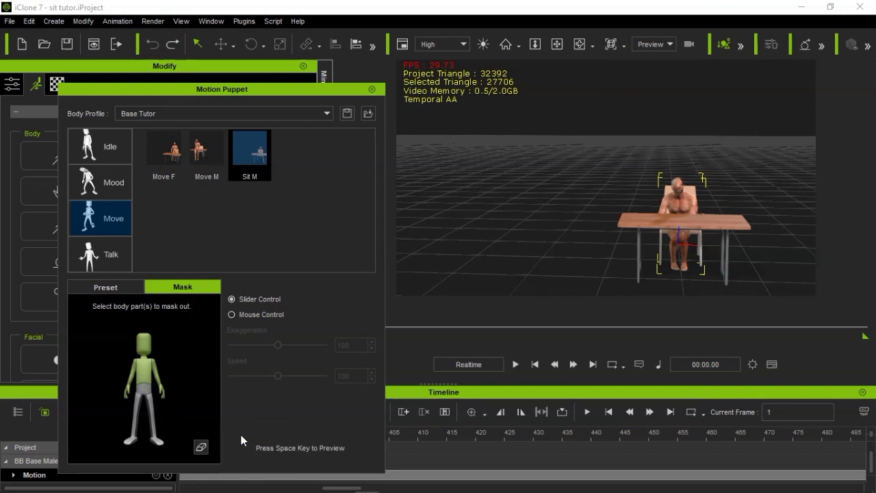
{"action": "key", "text": "space"}
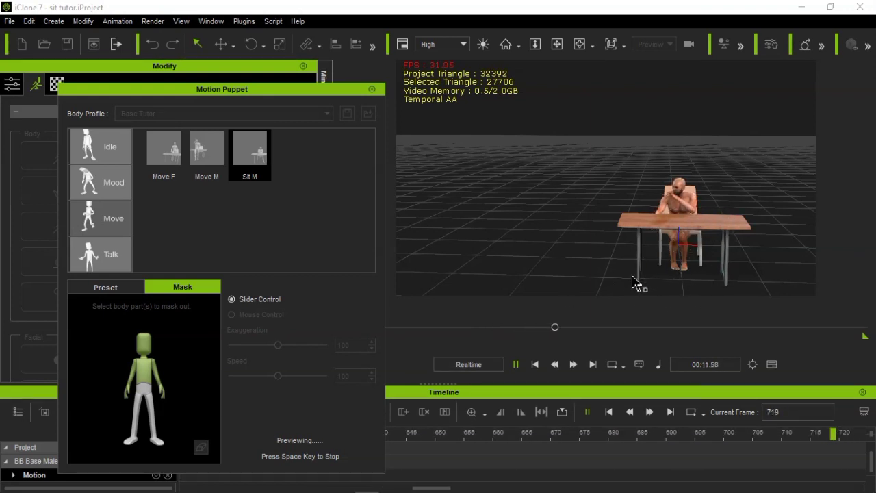
{"action": "left_click", "coordinate": [372, 89]}
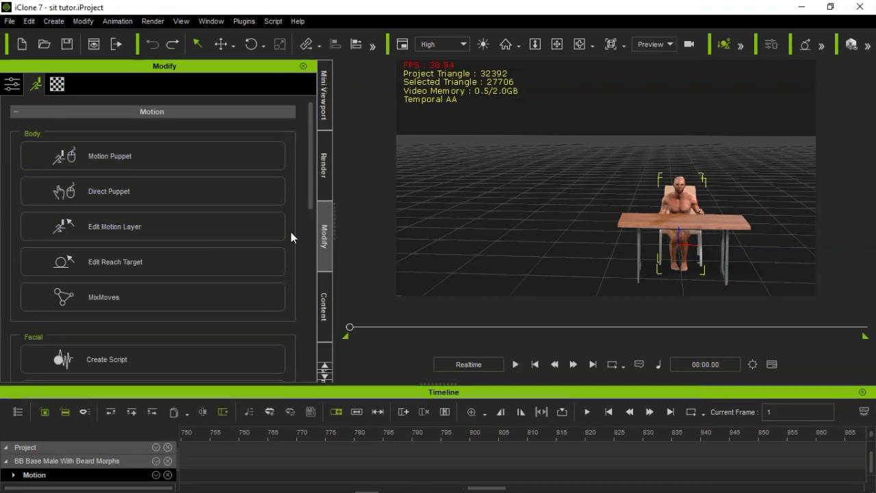
{"action": "left_click", "coordinate": [325, 306]}
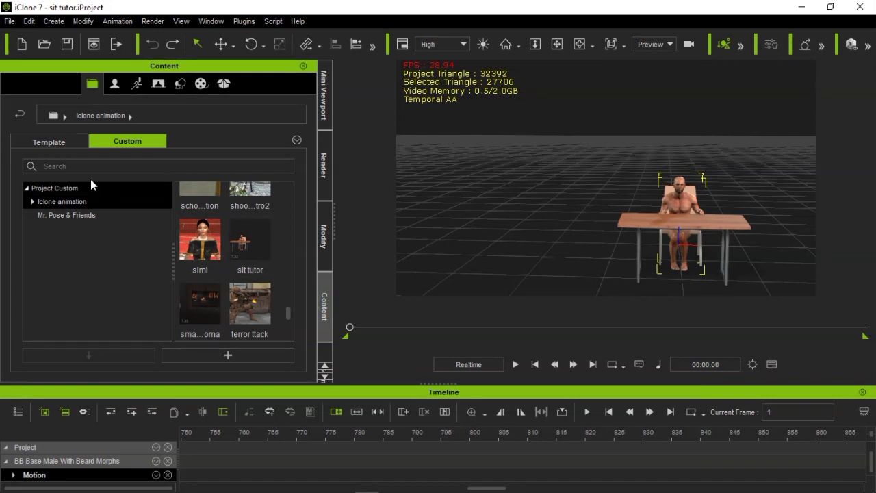
{"action": "left_click", "coordinate": [136, 85]}
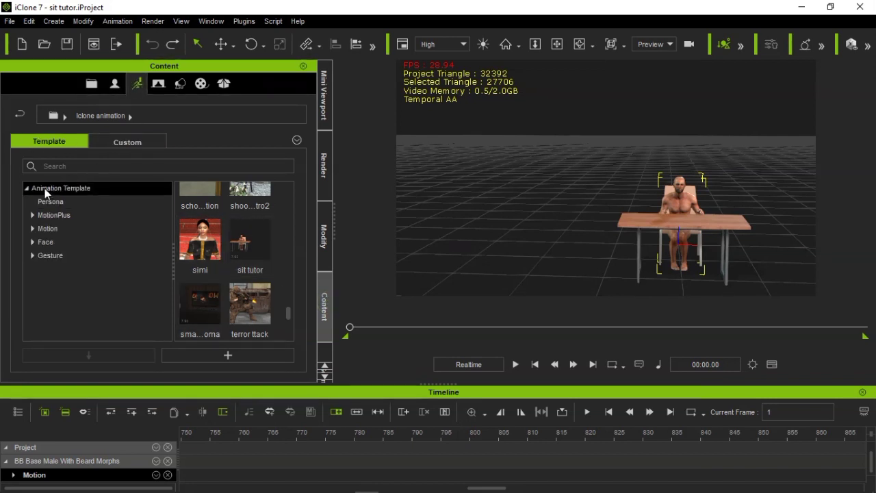
{"action": "left_click", "coordinate": [37, 239]}
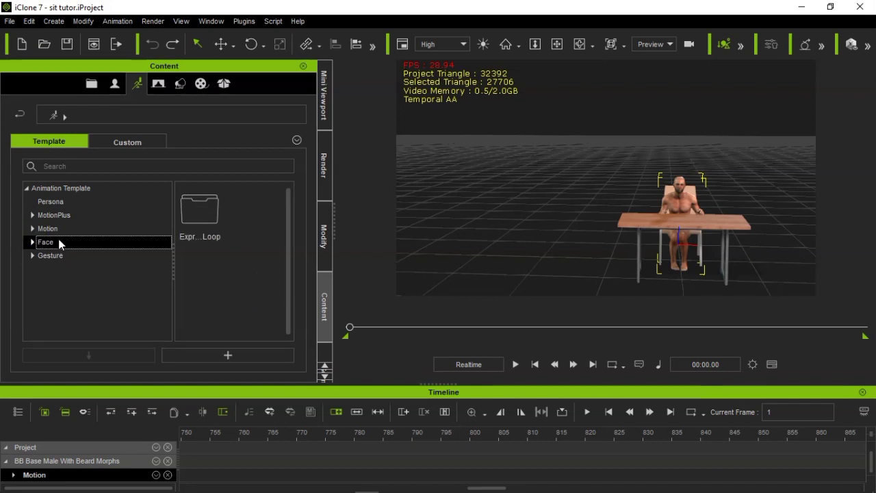
{"action": "left_click", "coordinate": [33, 230]}
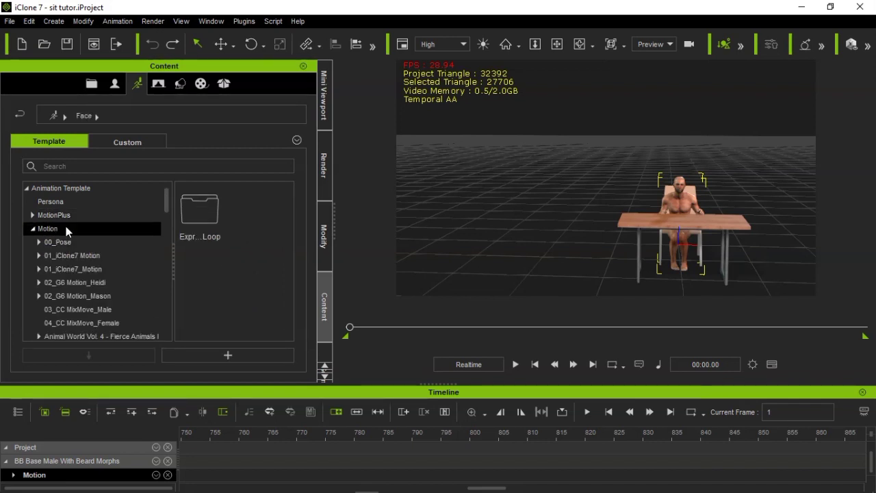
{"action": "left_click", "coordinate": [325, 233]}
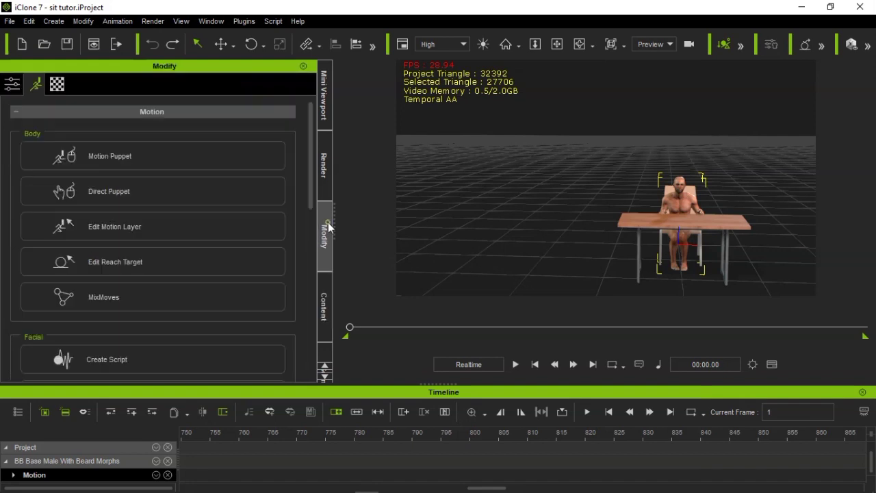
Reopen Motion Puppet with the Base Motion profile and preview the 01_Natural idle motion on the character's whole body
{"action": "left_click", "coordinate": [134, 165]}
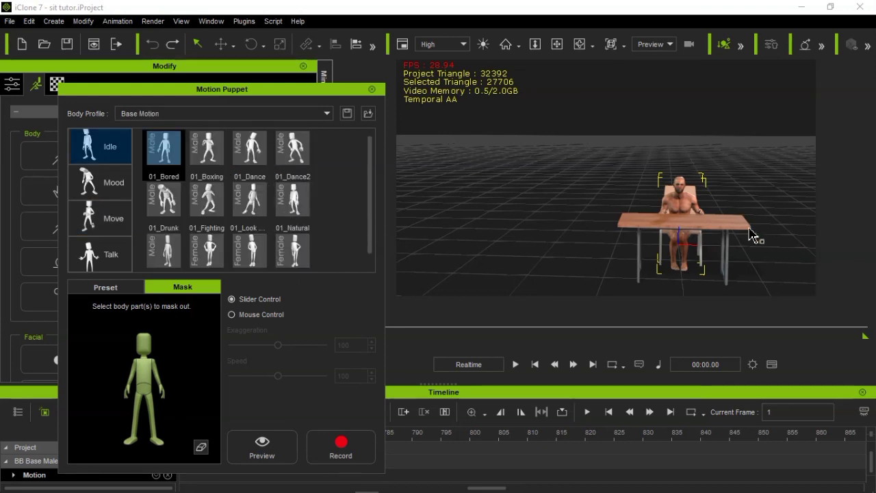
{"action": "left_click", "coordinate": [298, 205]}
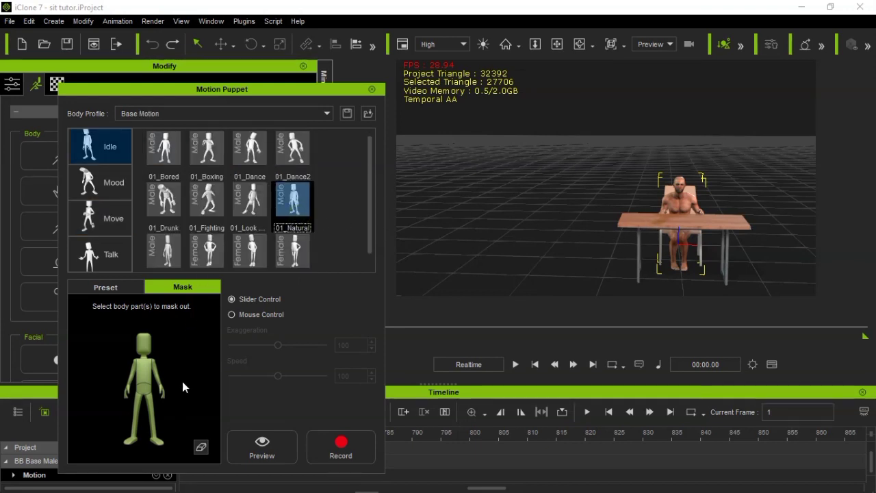
{"action": "left_click", "coordinate": [249, 447]}
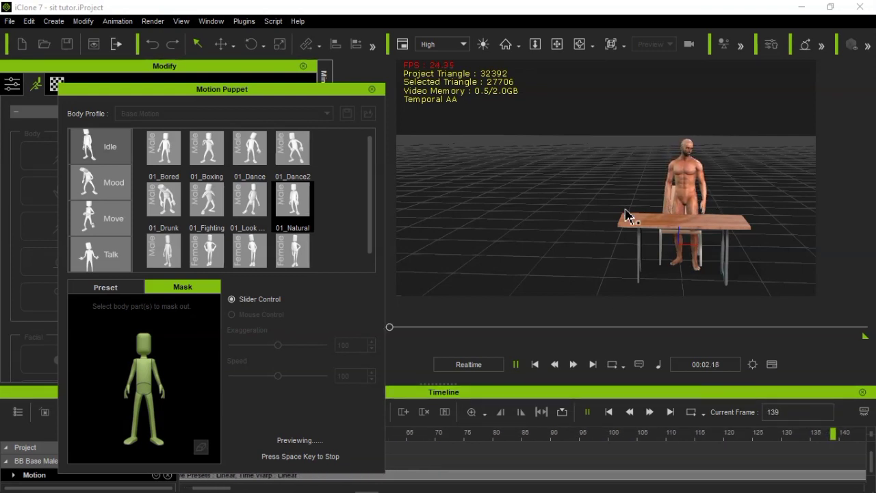
{"action": "key", "text": "space"}
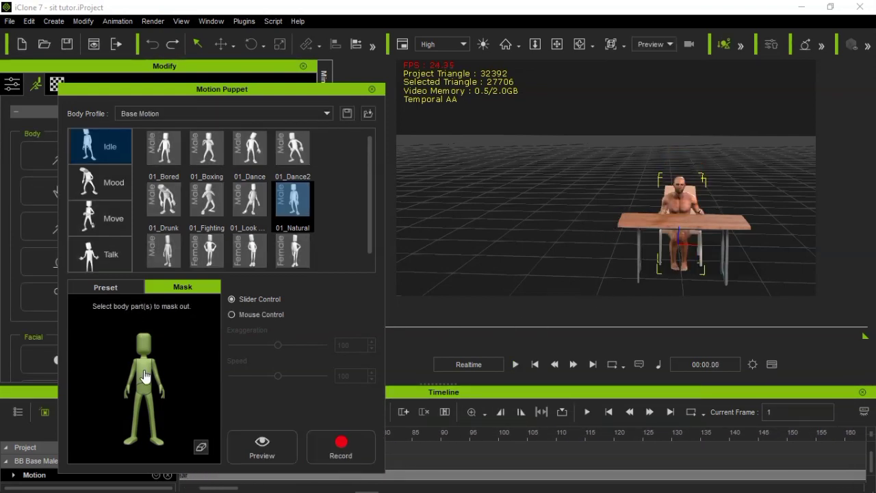
Mask out the hips and legs, and preview the 01_Natural idle motion on the upper body only
{"action": "left_click", "coordinate": [144, 396]}
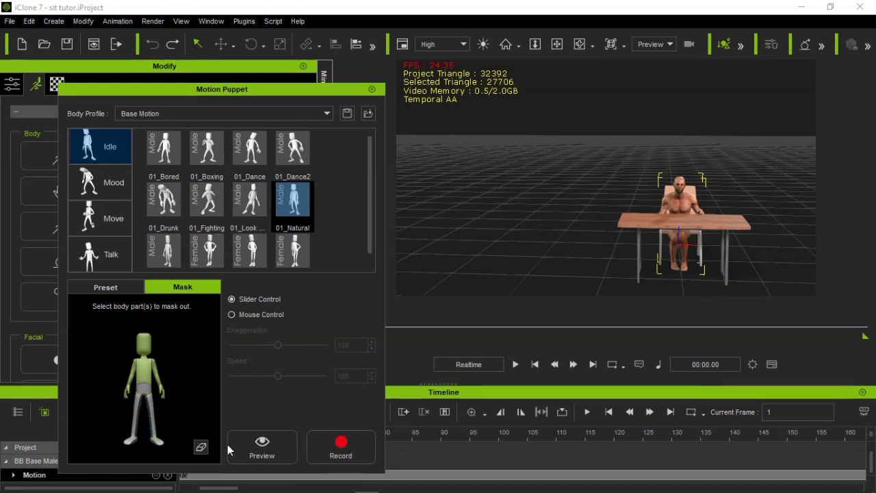
{"action": "left_click", "coordinate": [248, 440]}
{"action": "key", "text": "space"}
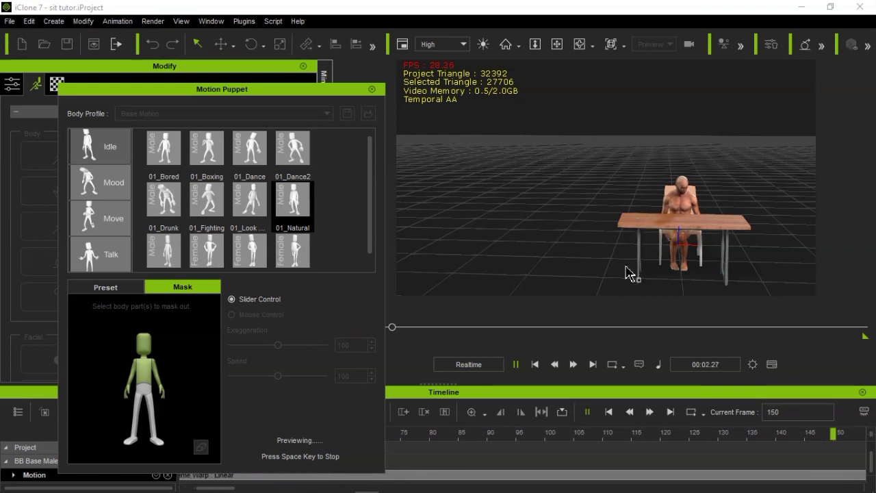
{"action": "key", "text": "space"}
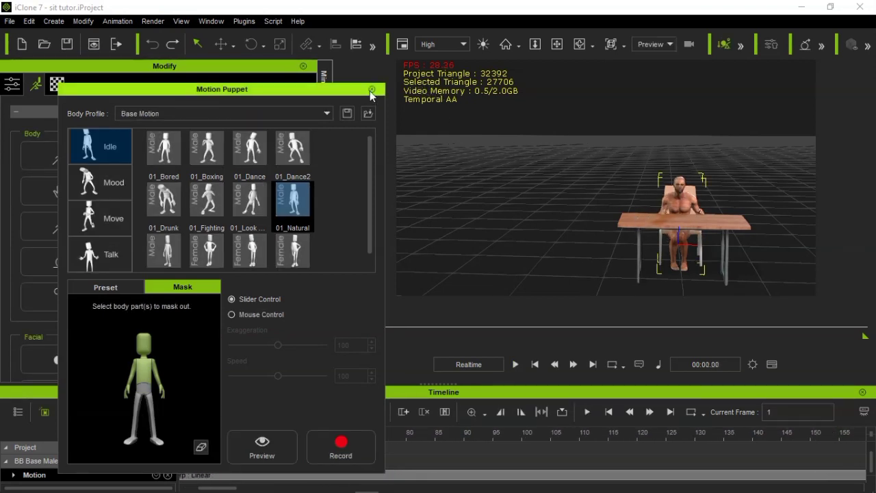
Switch the body profile back to Base Tutor and close Motion Puppet
{"action": "left_click", "coordinate": [240, 116]}
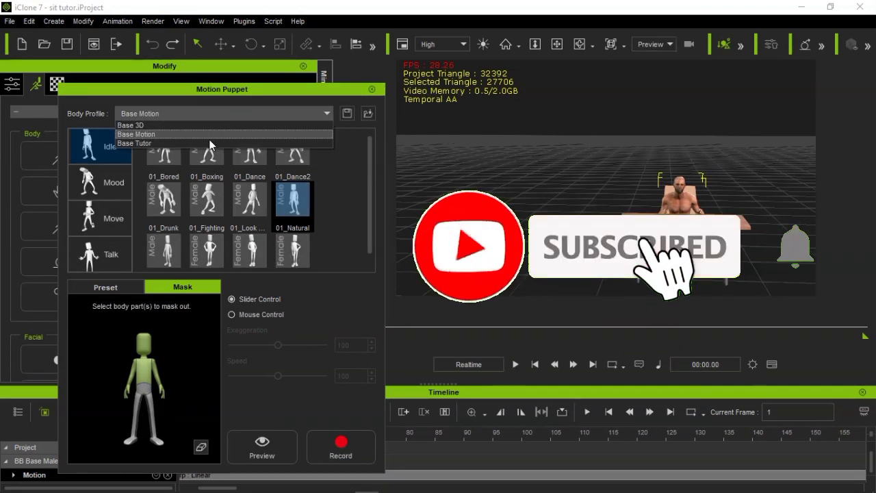
{"action": "left_click", "coordinate": [240, 142]}
{"action": "left_click", "coordinate": [372, 89]}
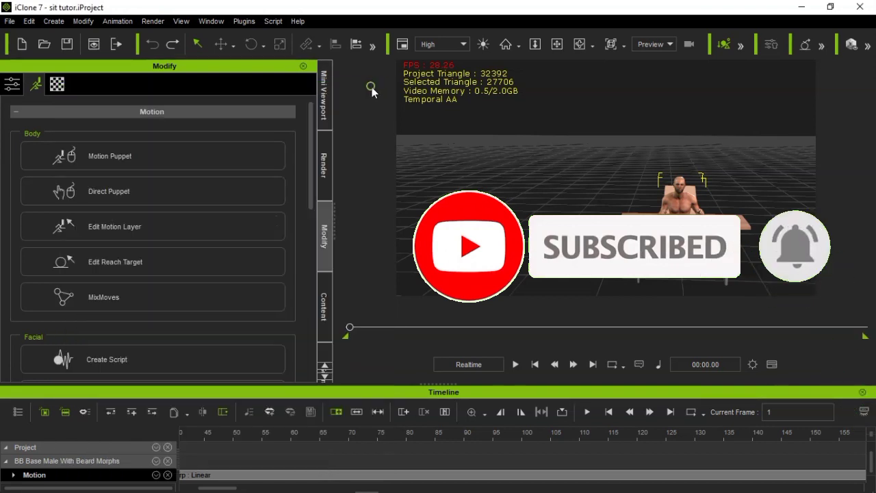